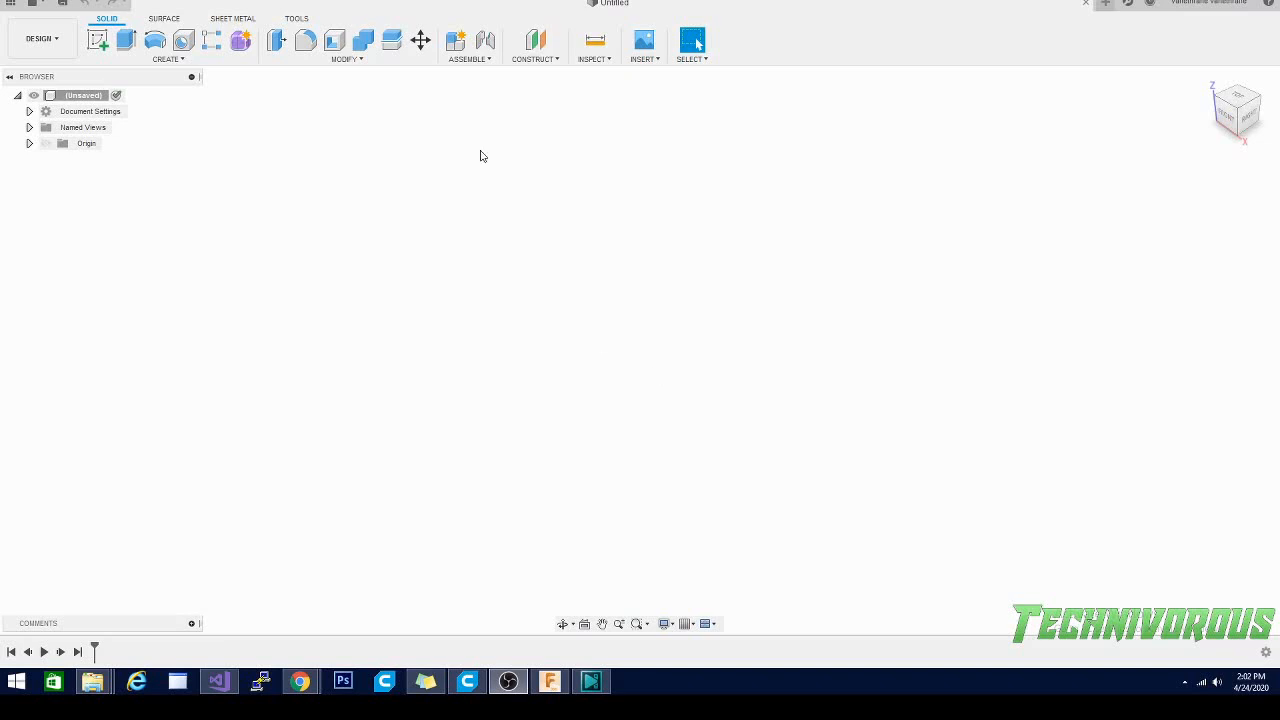
Step: Start a new sketch on the horizontal XY origin plane
{"action": "left_click", "coordinate": [98, 40]}
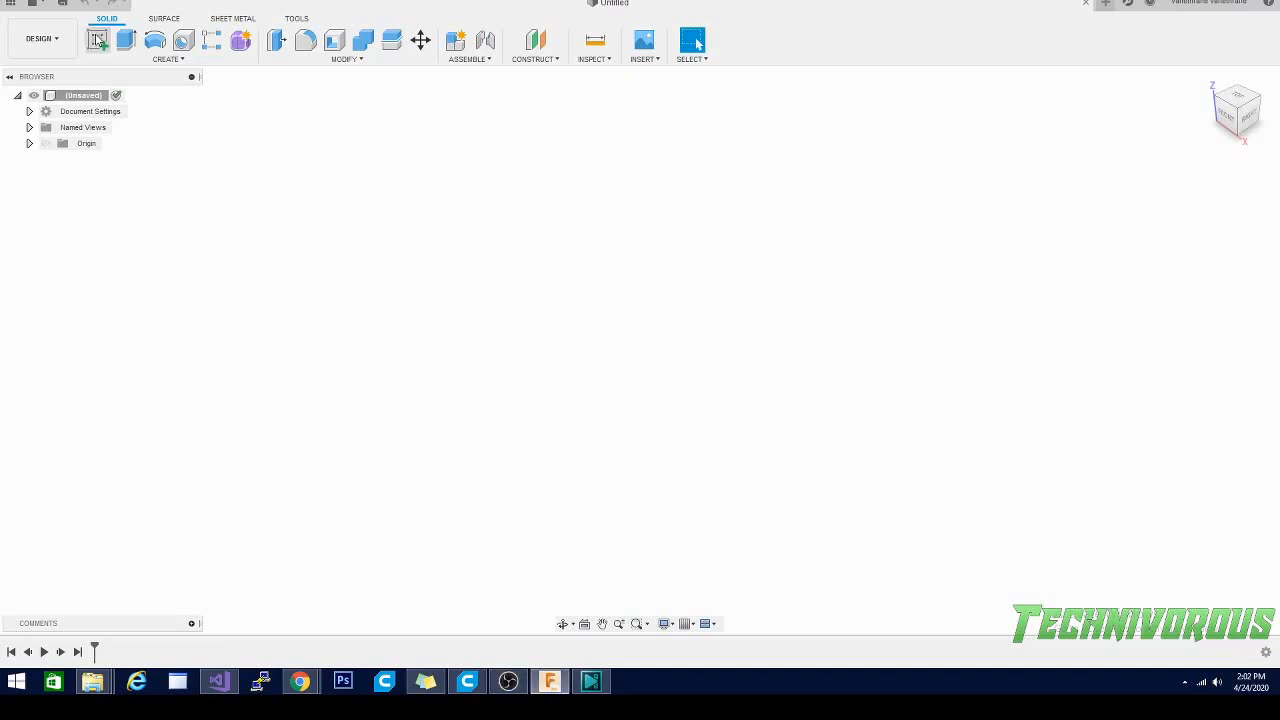
{"action": "left_click", "coordinate": [98, 40]}
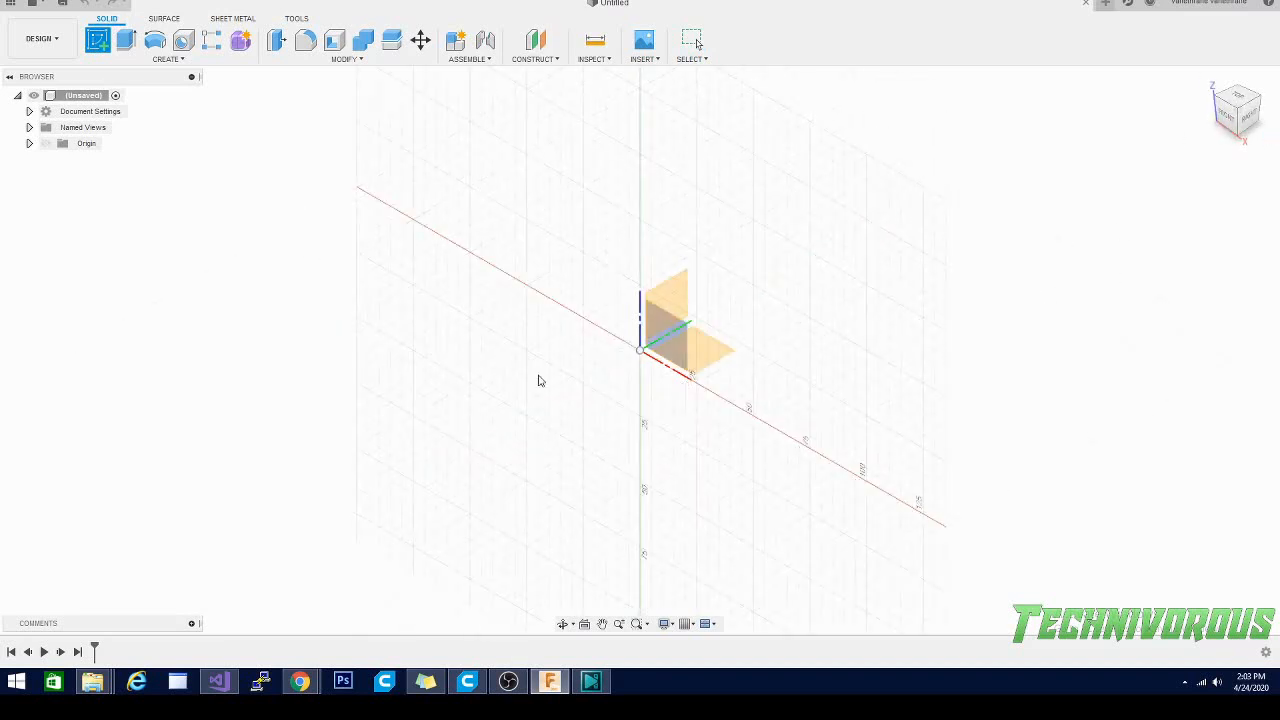
{"action": "left_click", "coordinate": [705, 353]}
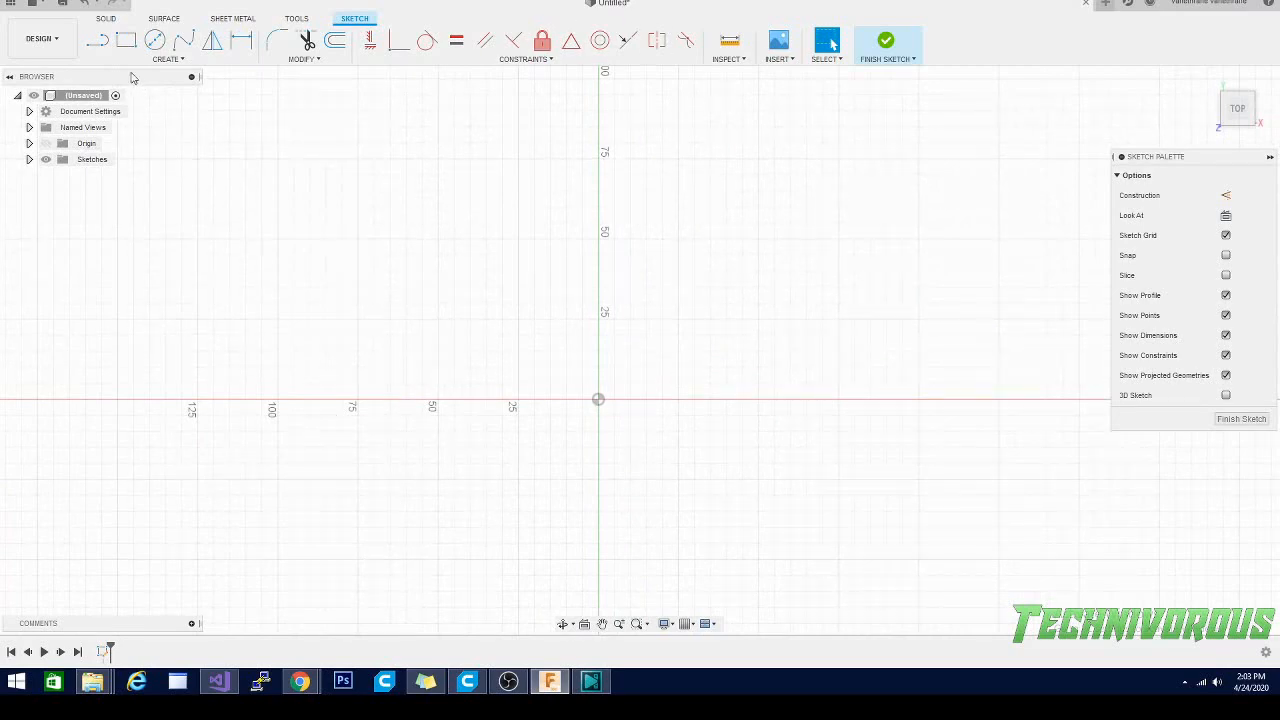
Step: Sketch a rectangle 100 mm wide and 55 mm high beside the origin, and finish the sketch
{"action": "left_click", "coordinate": [125, 40]}
{"action": "left_click", "coordinate": [197, 320]}
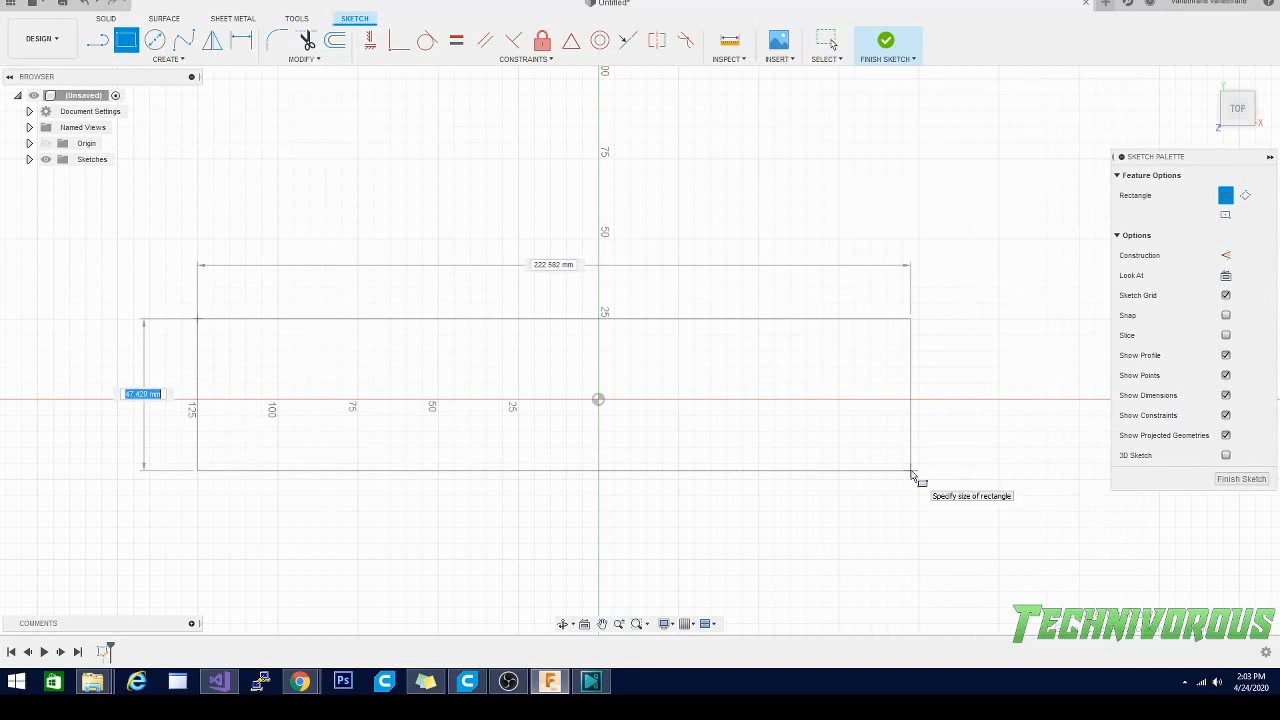
{"action": "type", "text": "55"}
{"action": "key", "text": "Tab"}
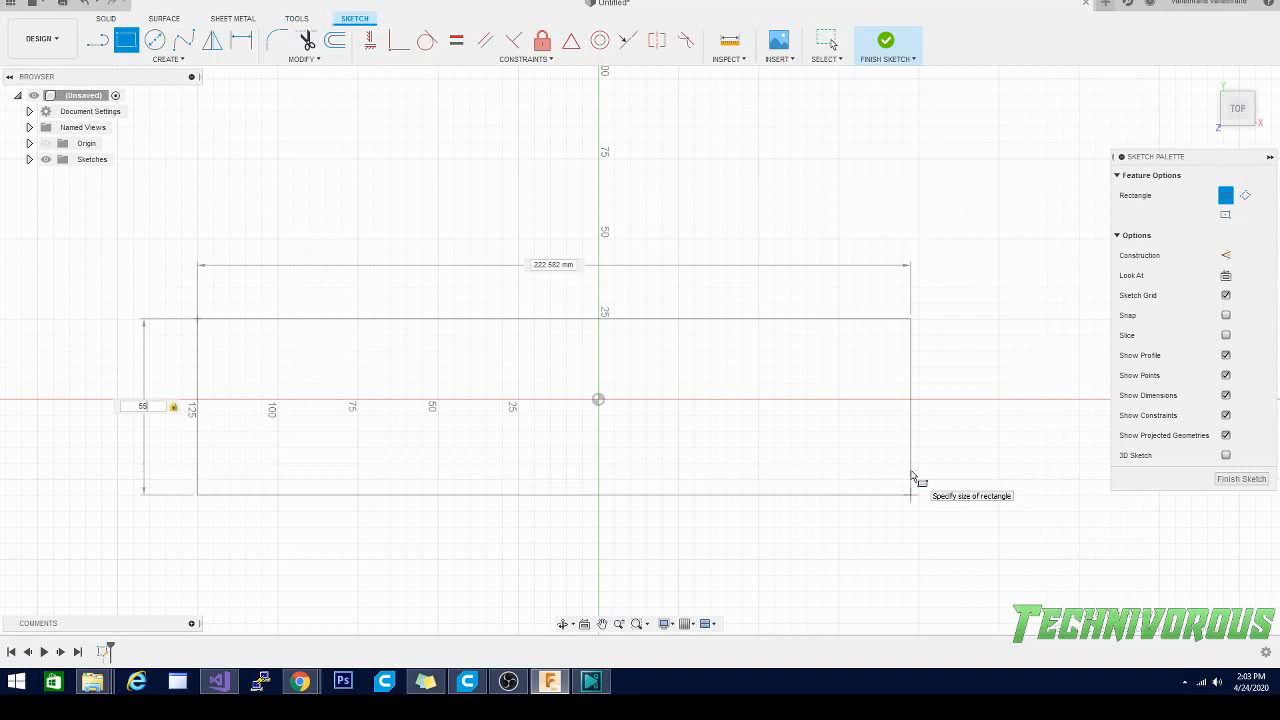
{"action": "key", "text": "Tab"}
{"action": "type", "text": "100"}
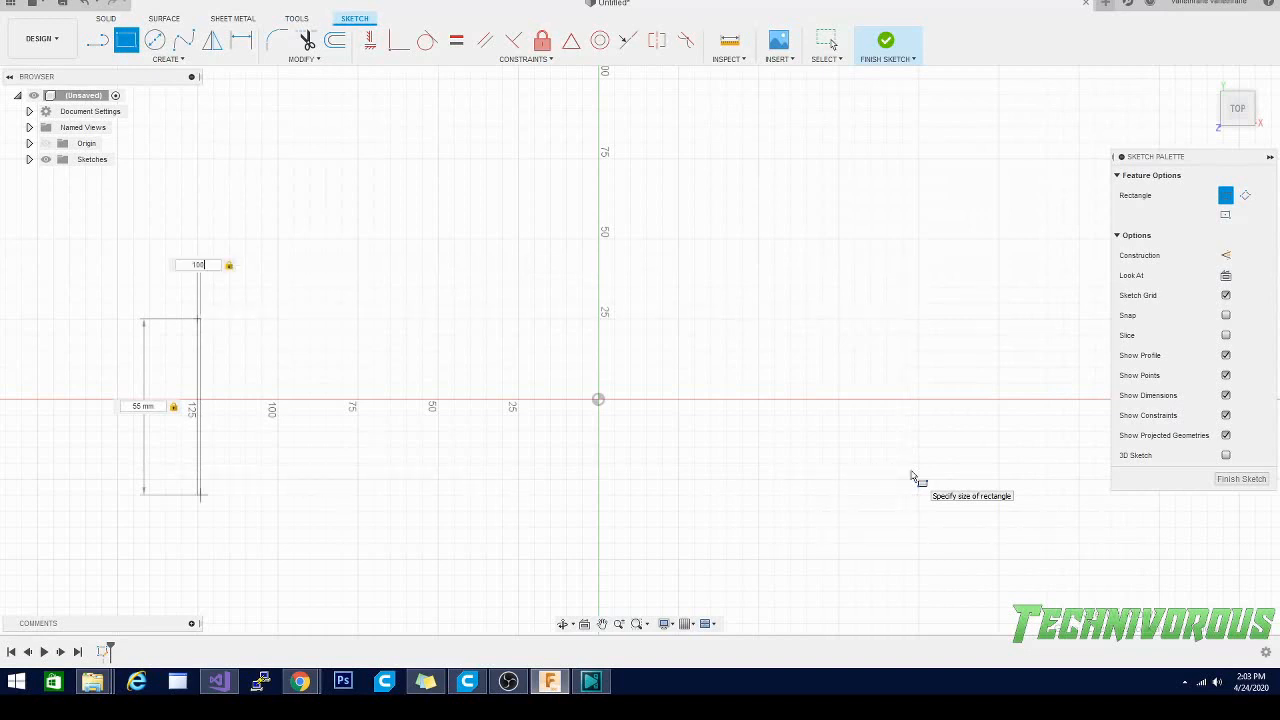
{"action": "key", "text": "Tab"}
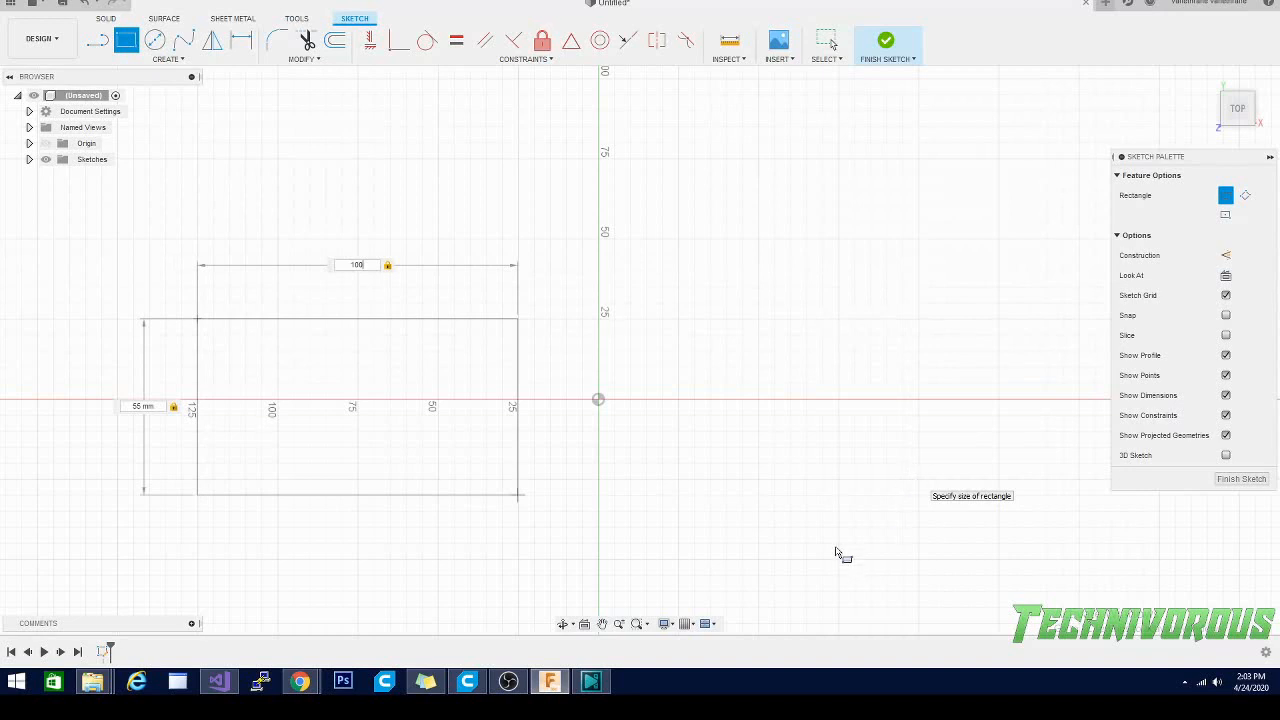
{"action": "key", "text": "Return"}
{"action": "key", "text": "Escape"}
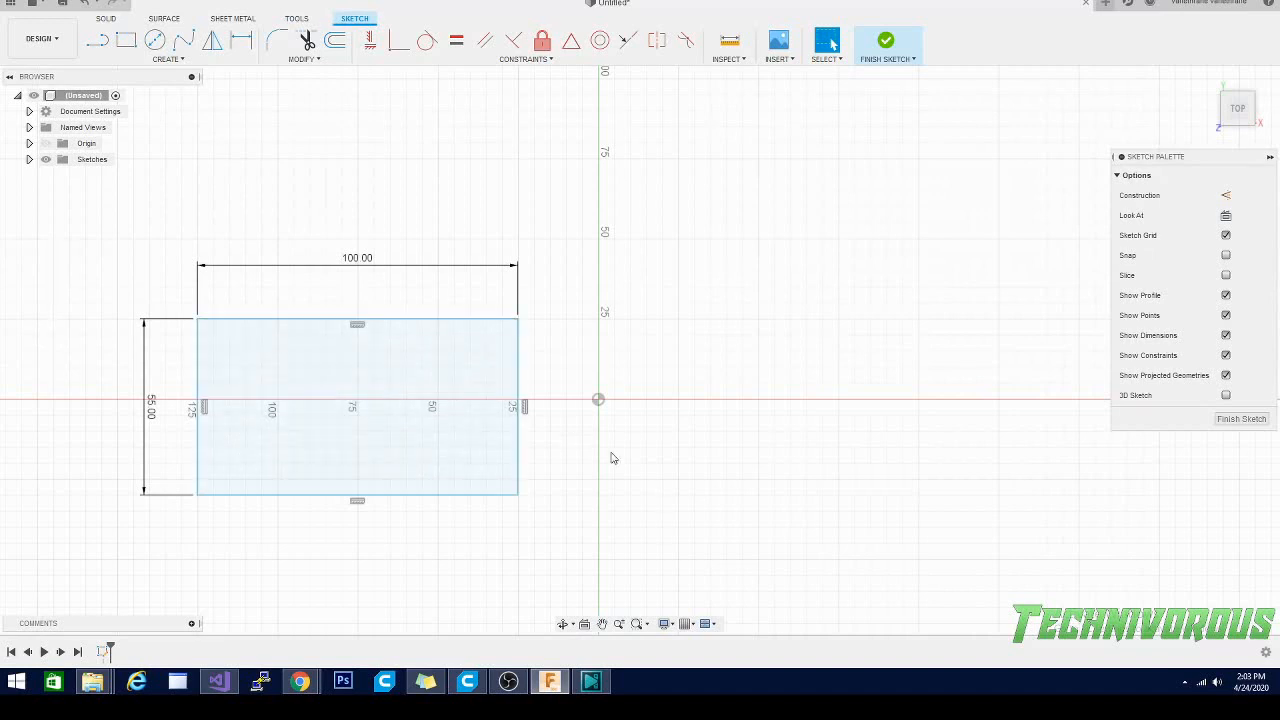
{"action": "left_click", "coordinate": [1242, 420]}
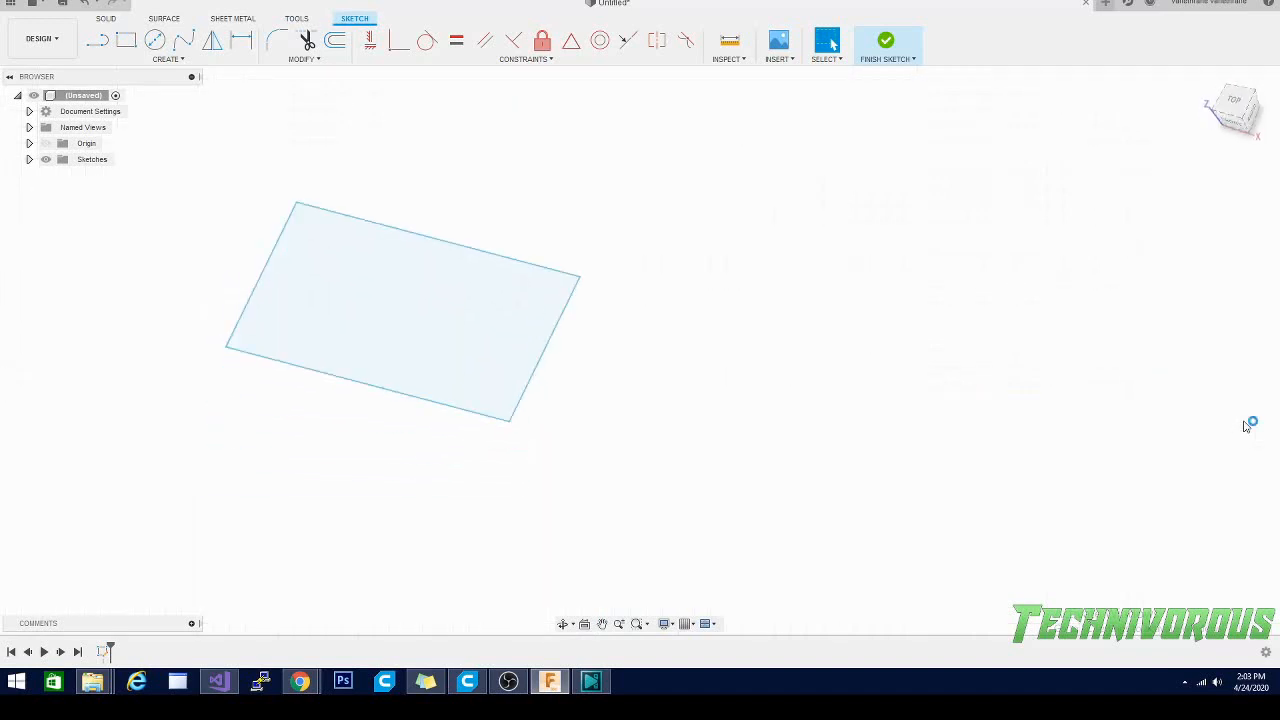
Step: Set up a 30 mm extrusion of the rectangle, trying a 5 mm Offset Plane start and returning the start to Profile Plane
{"action": "left_click", "coordinate": [446, 259]}
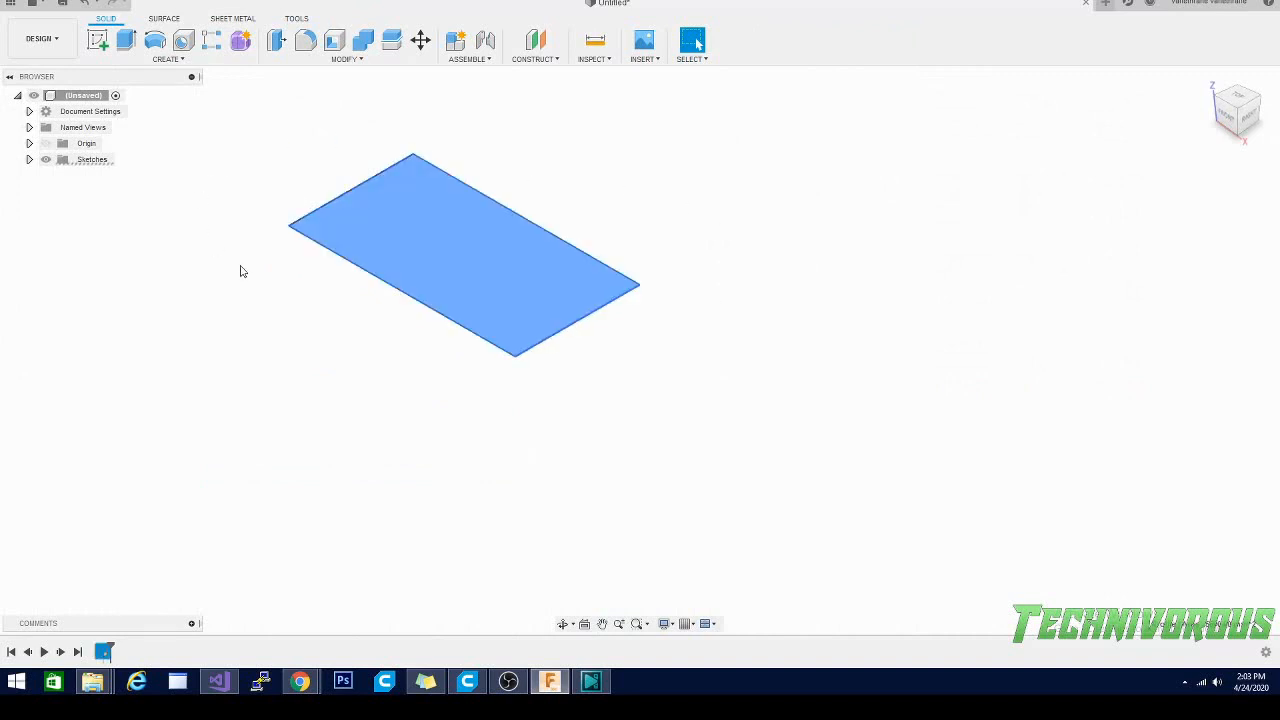
{"action": "left_click", "coordinate": [125, 42]}
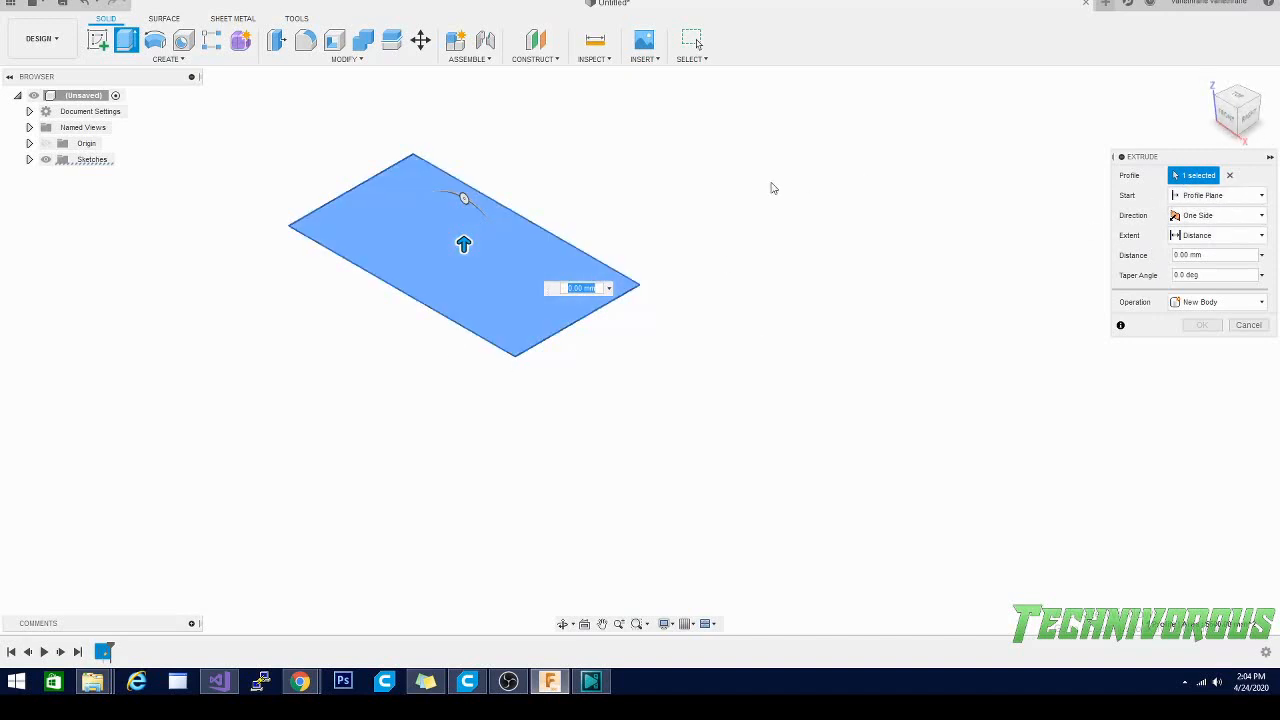
{"action": "left_click", "coordinate": [1195, 197]}
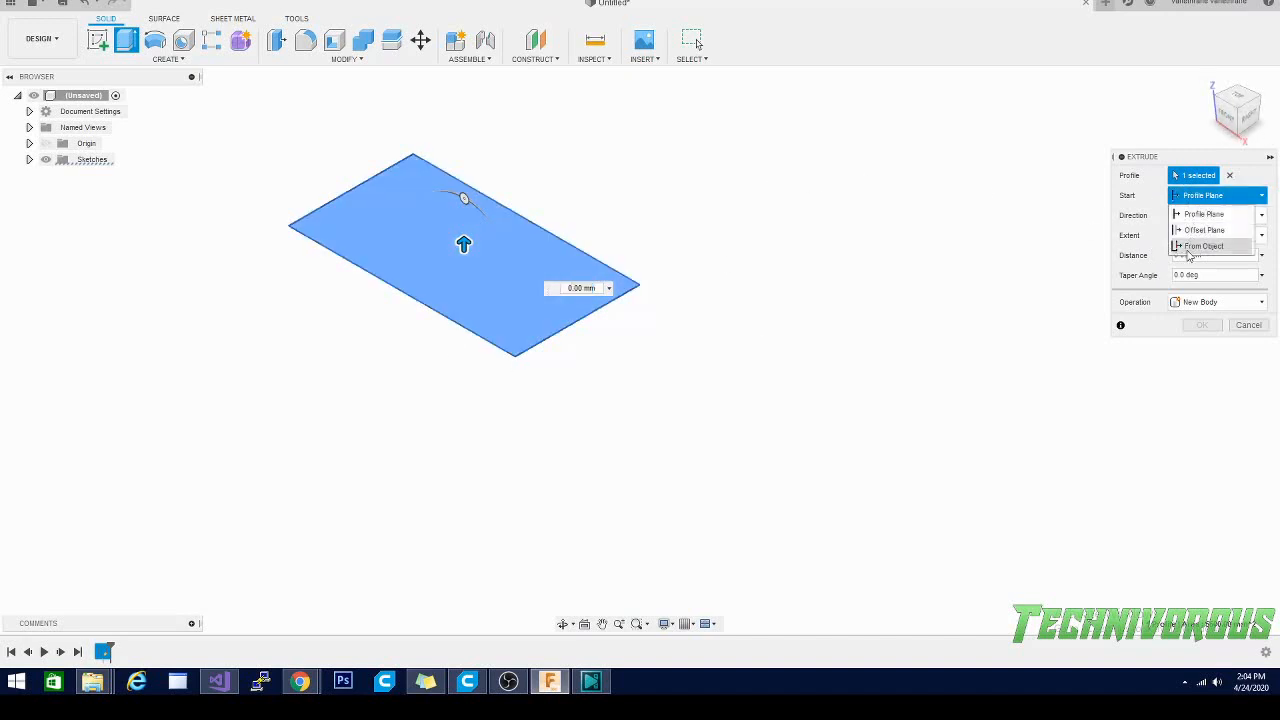
{"action": "left_click", "coordinate": [1203, 230]}
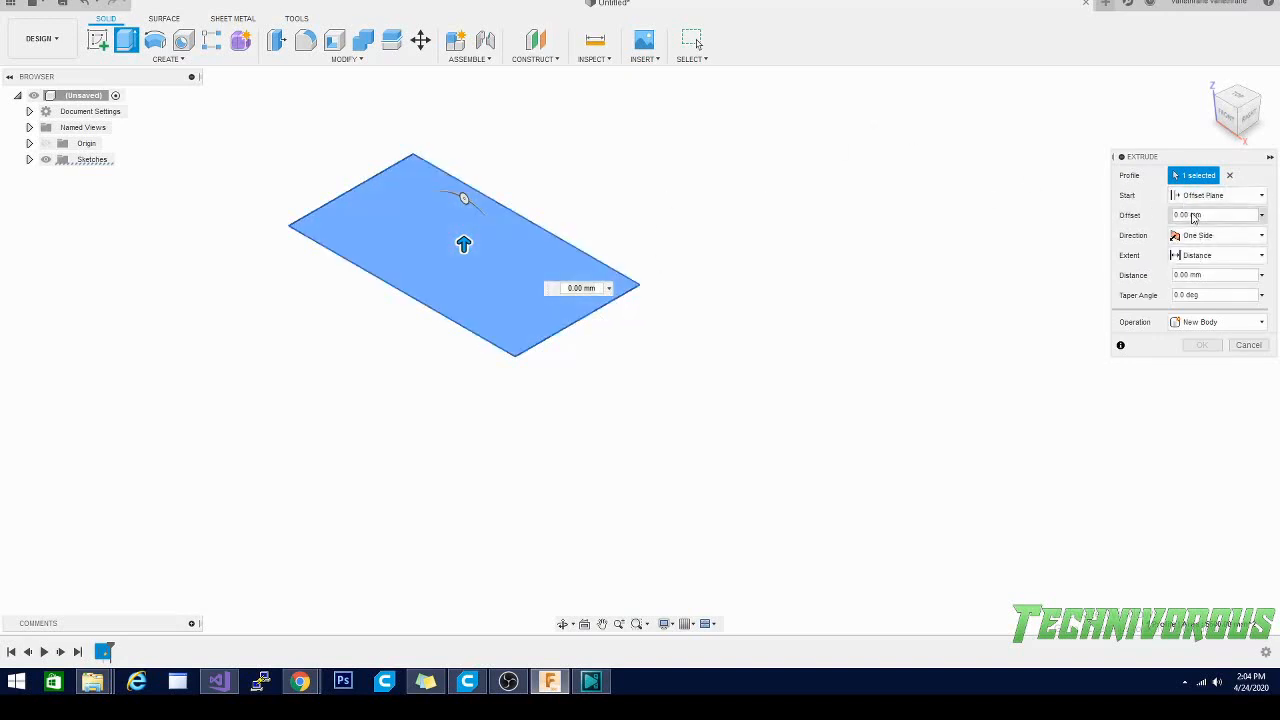
{"action": "left_click_drag", "start_coordinate": [1180, 215], "coordinate": [1172, 213]}
{"action": "type", "text": "5"}
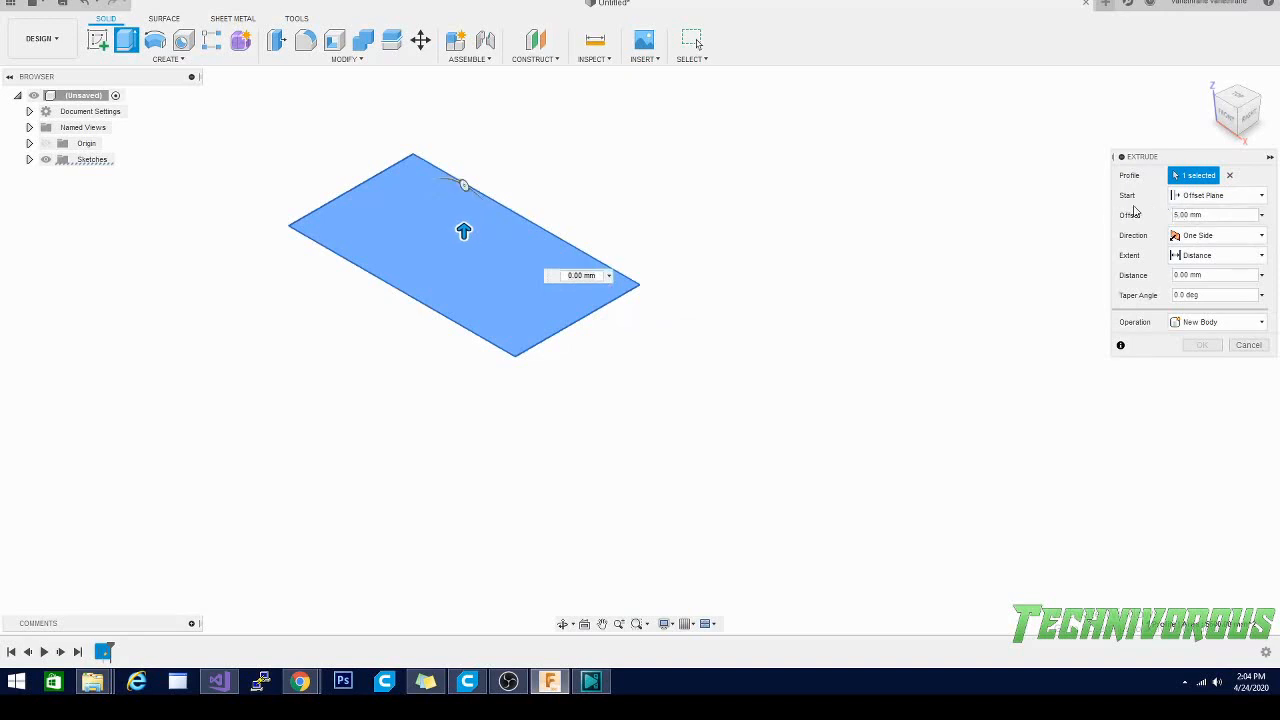
{"action": "left_click_drag", "start_coordinate": [463, 230], "coordinate": [468, 153]}
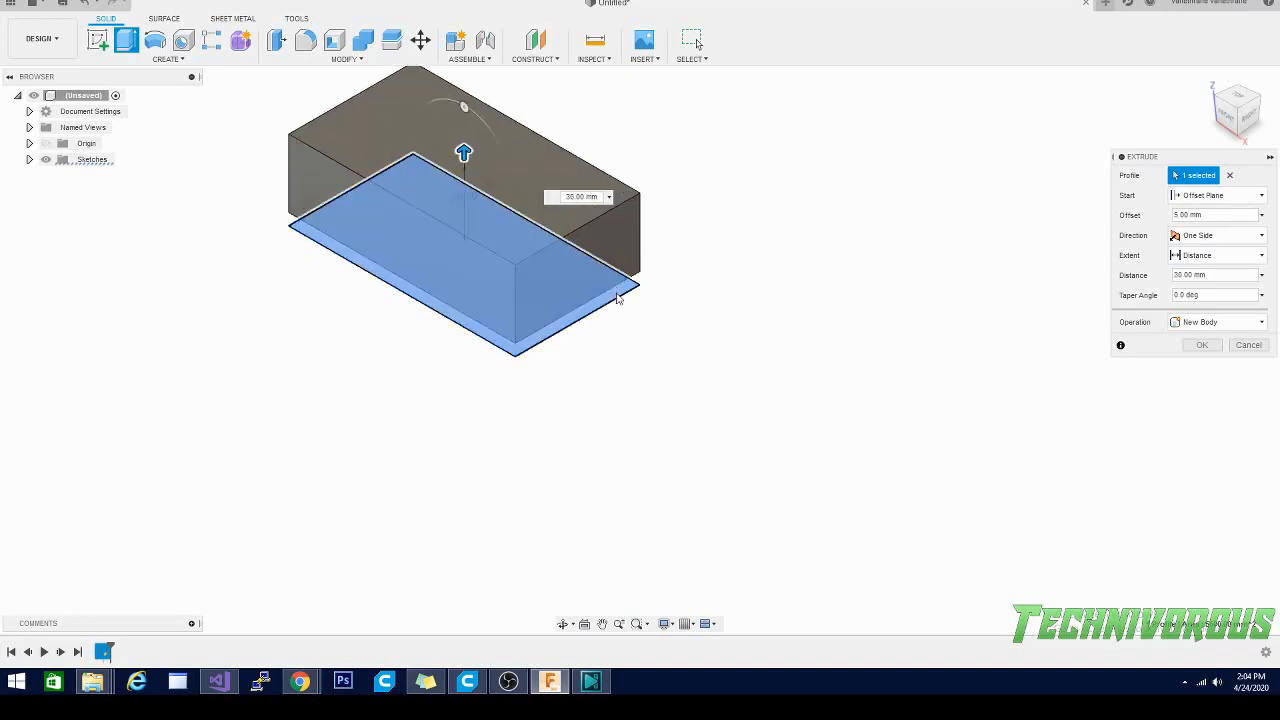
{"action": "left_click", "coordinate": [1212, 196]}
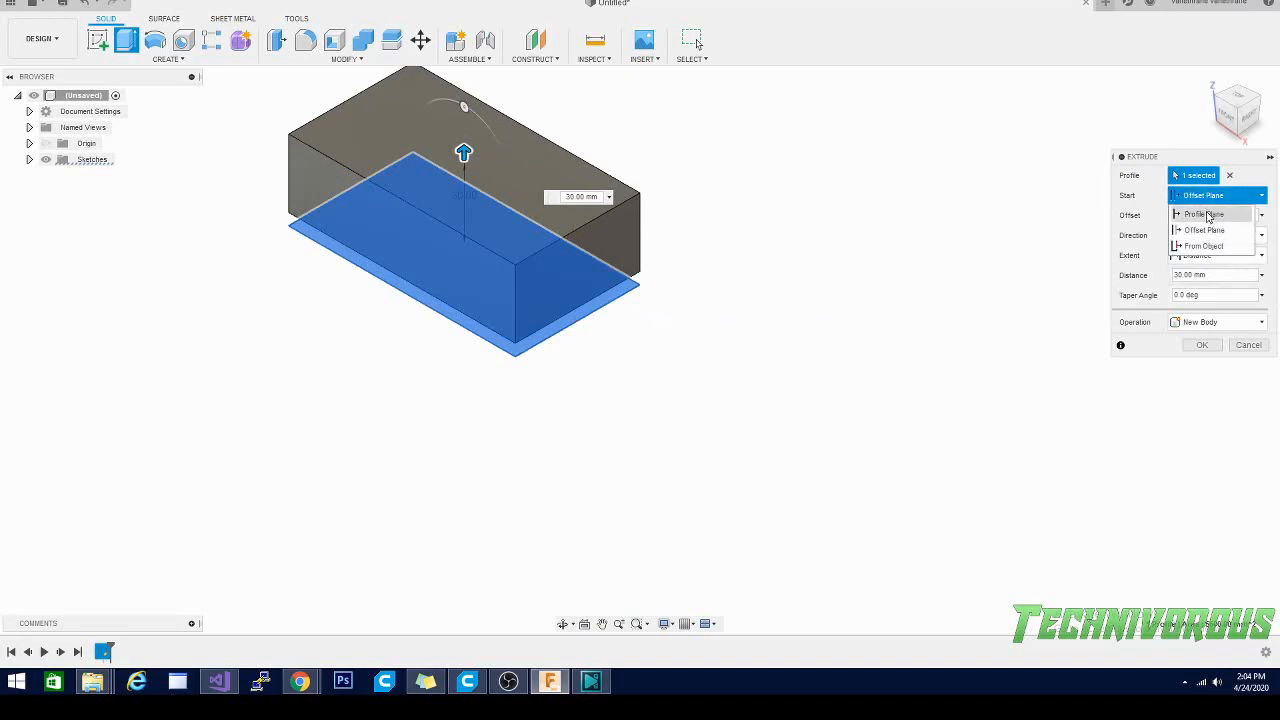
{"action": "left_click", "coordinate": [1208, 215]}
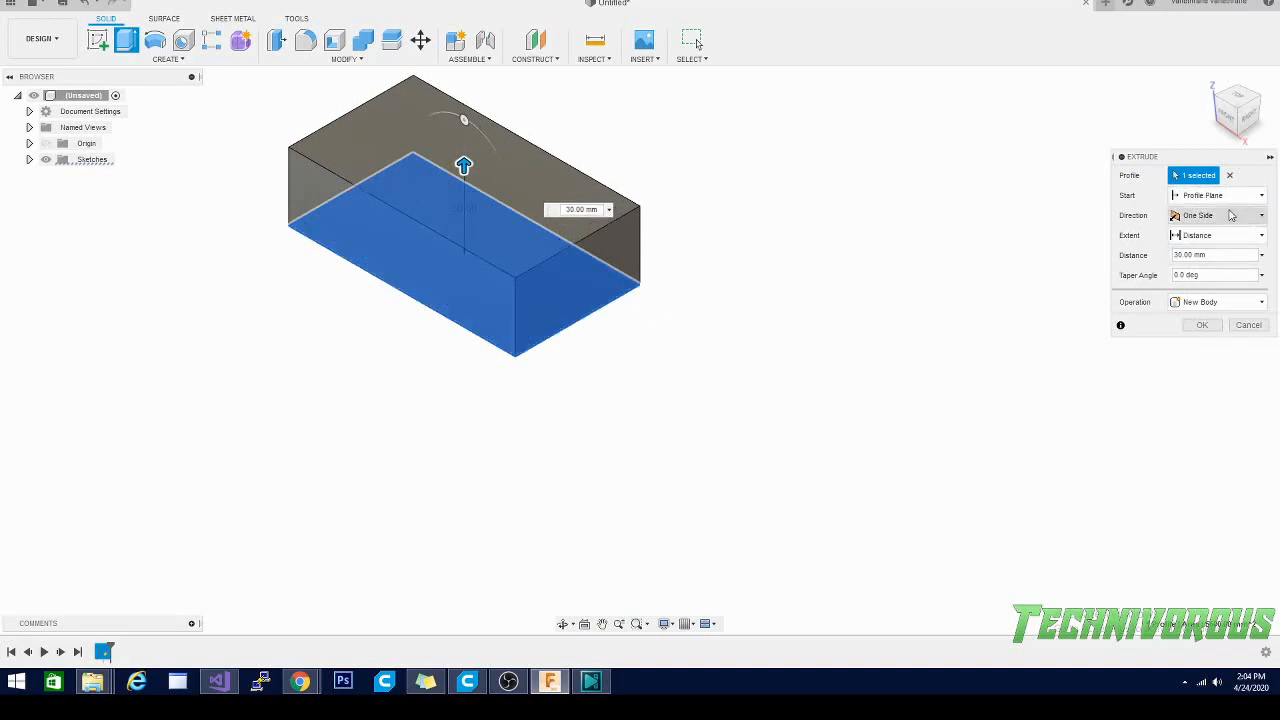
Step: Try extruding the rectangle in two directions, with 35 mm on the second side below the sketch plane
{"action": "left_click", "coordinate": [1211, 217]}
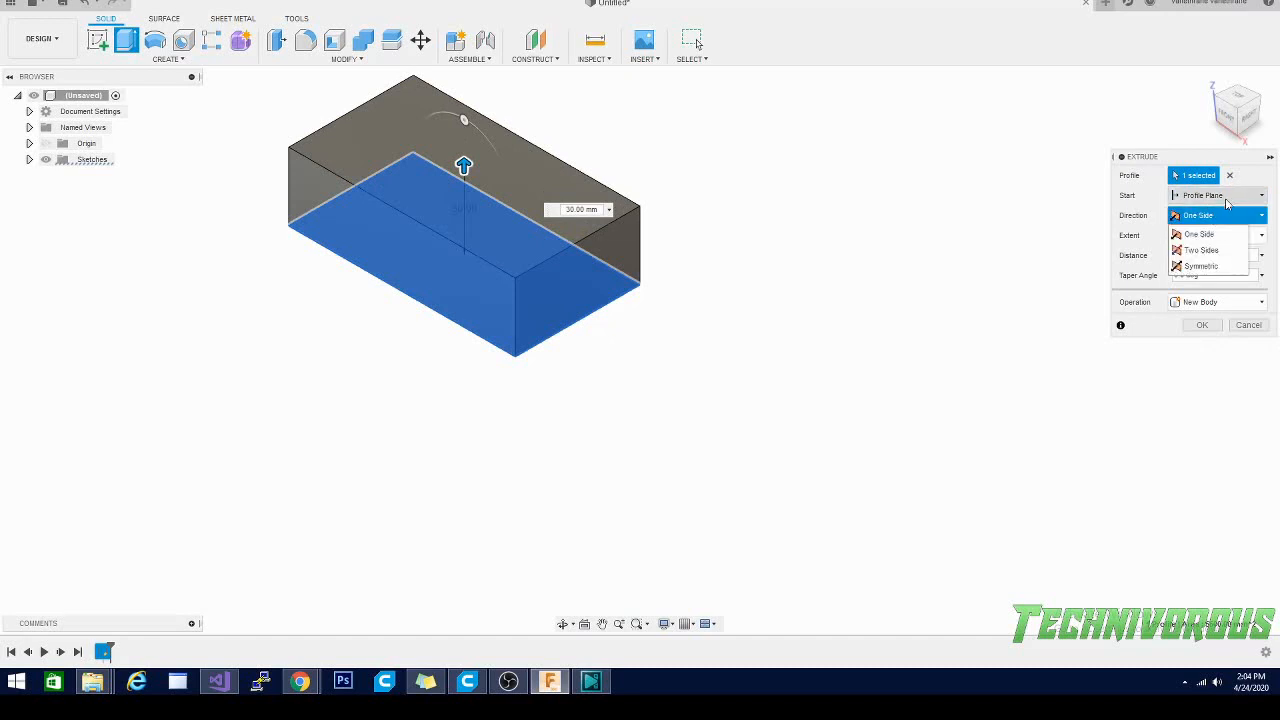
{"action": "left_click", "coordinate": [1196, 250]}
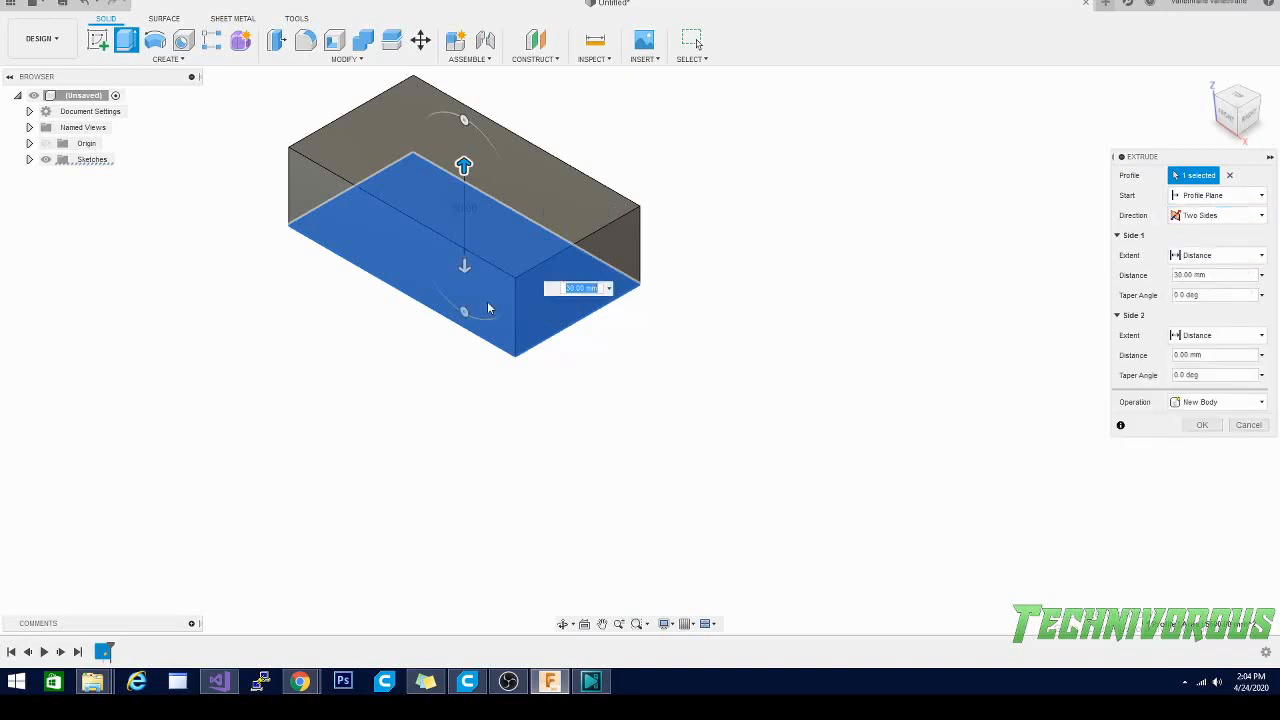
{"action": "left_click_drag", "start_coordinate": [462, 268], "coordinate": [463, 357]}
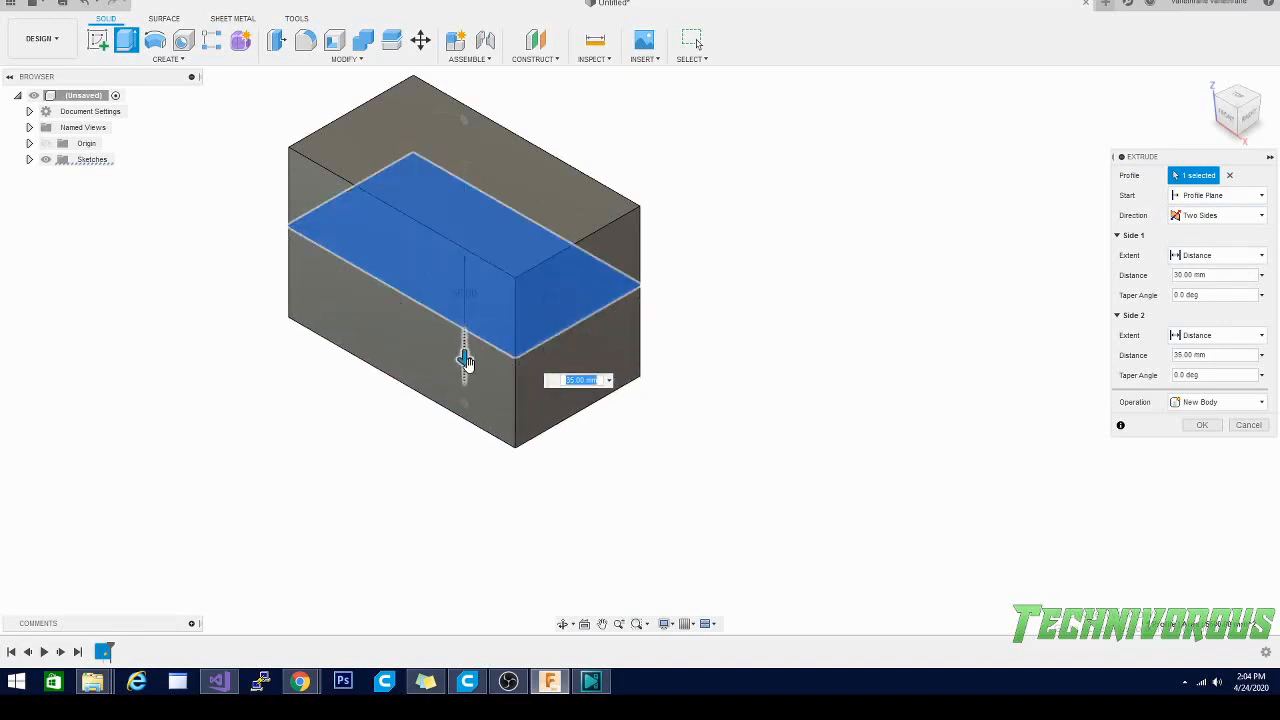
Step: Make the extrusion symmetric about the sketch plane with a distance of 4 mm
{"action": "left_click", "coordinate": [1208, 218]}
{"action": "left_click", "coordinate": [1195, 266]}
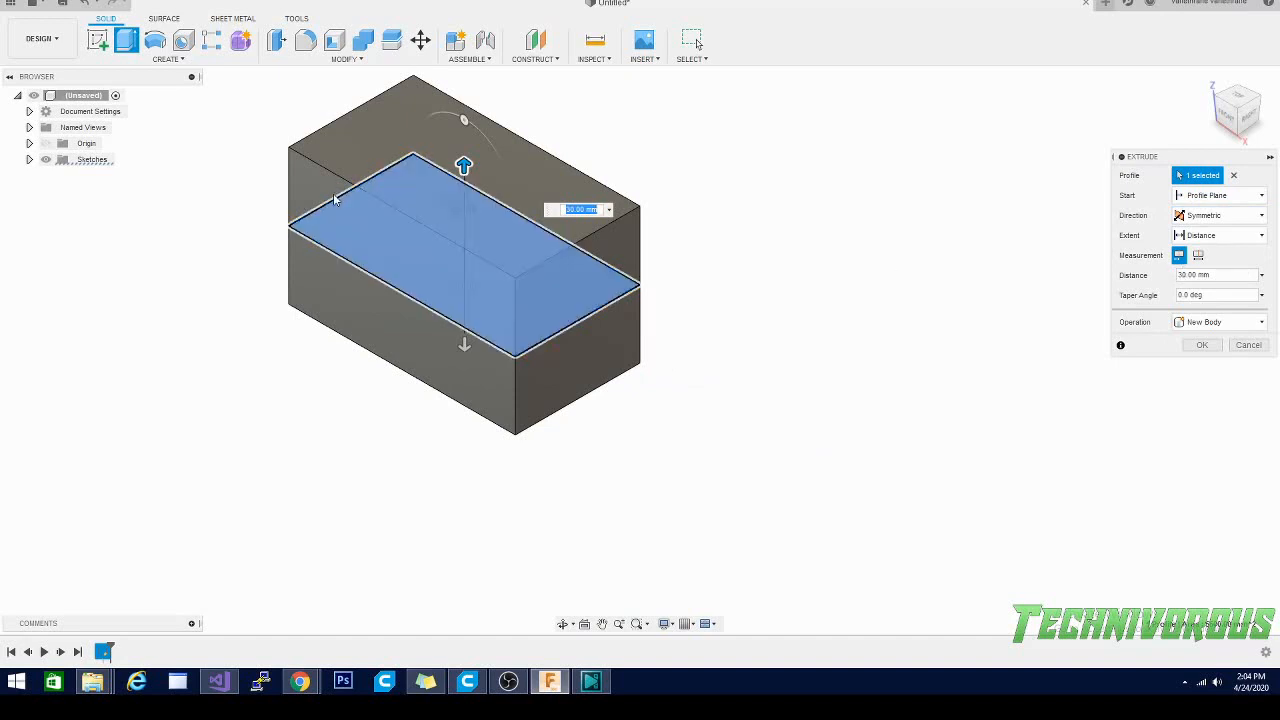
{"action": "left_click_drag", "start_coordinate": [463, 163], "coordinate": [471, 229]}
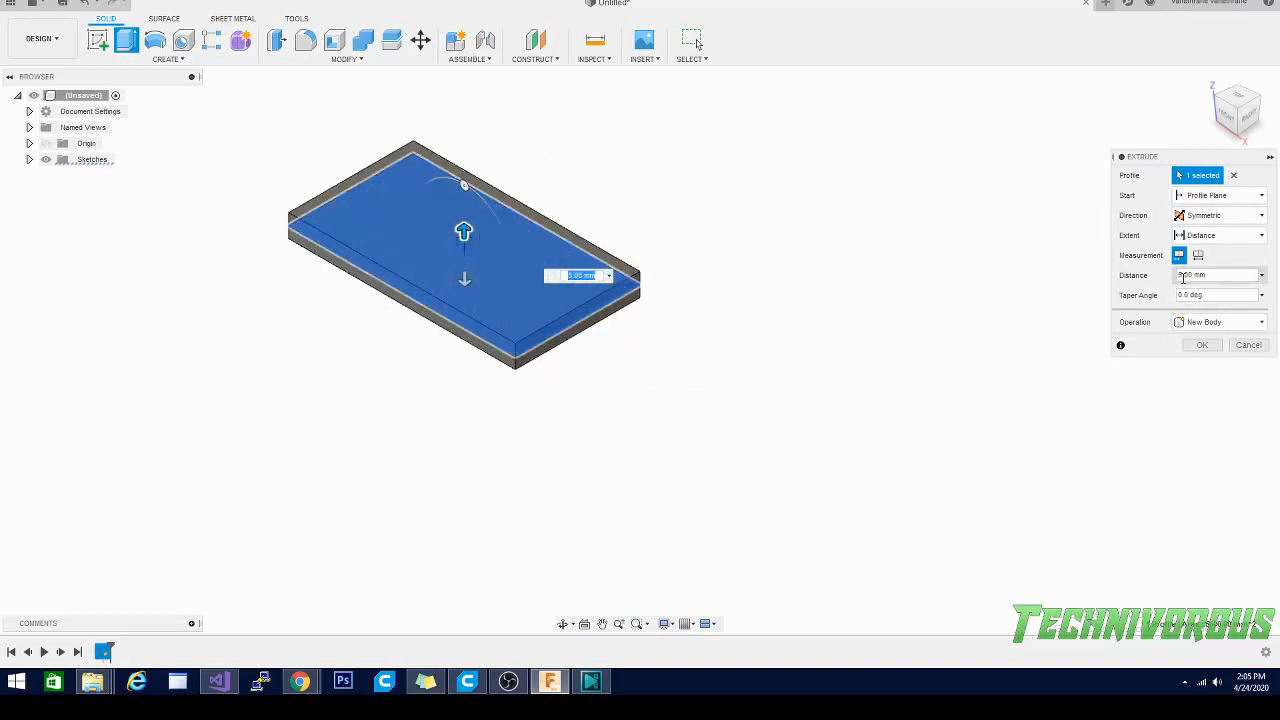
{"action": "left_click_drag", "start_coordinate": [1183, 275], "coordinate": [1178, 275]}
{"action": "type", "text": "4"}
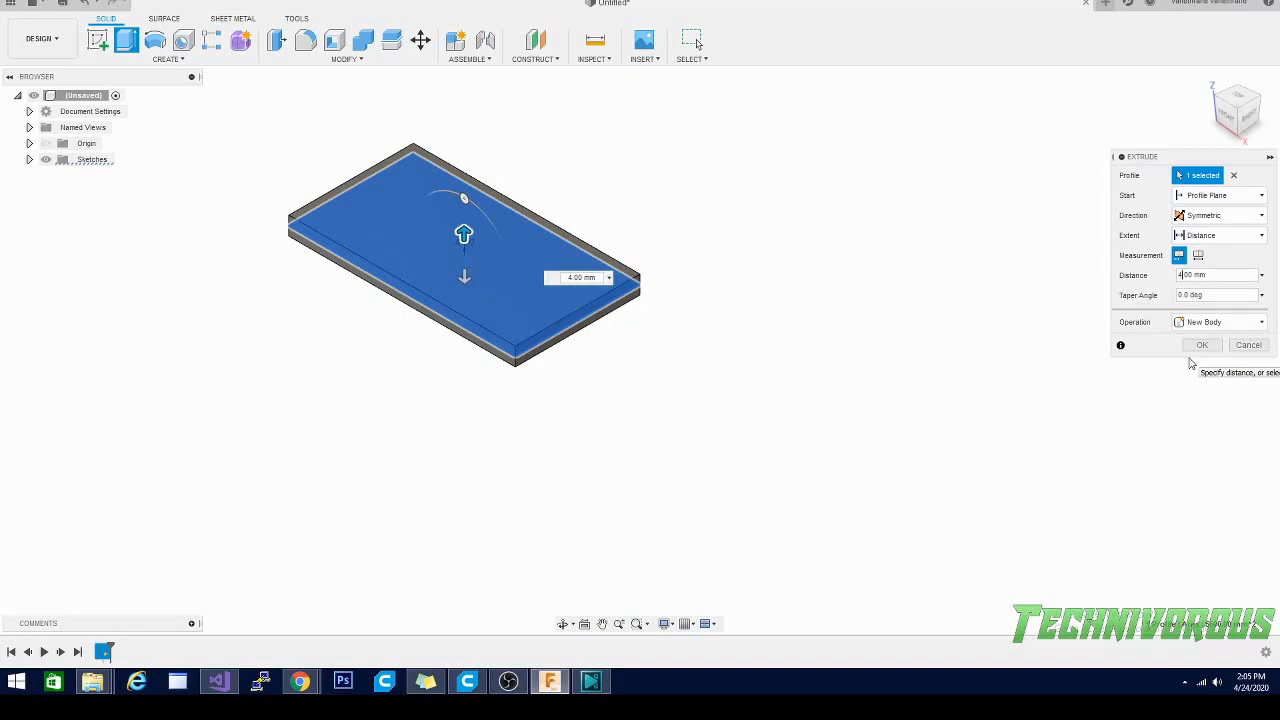
{"action": "left_click_drag", "start_coordinate": [1183, 277], "coordinate": [1177, 279]}
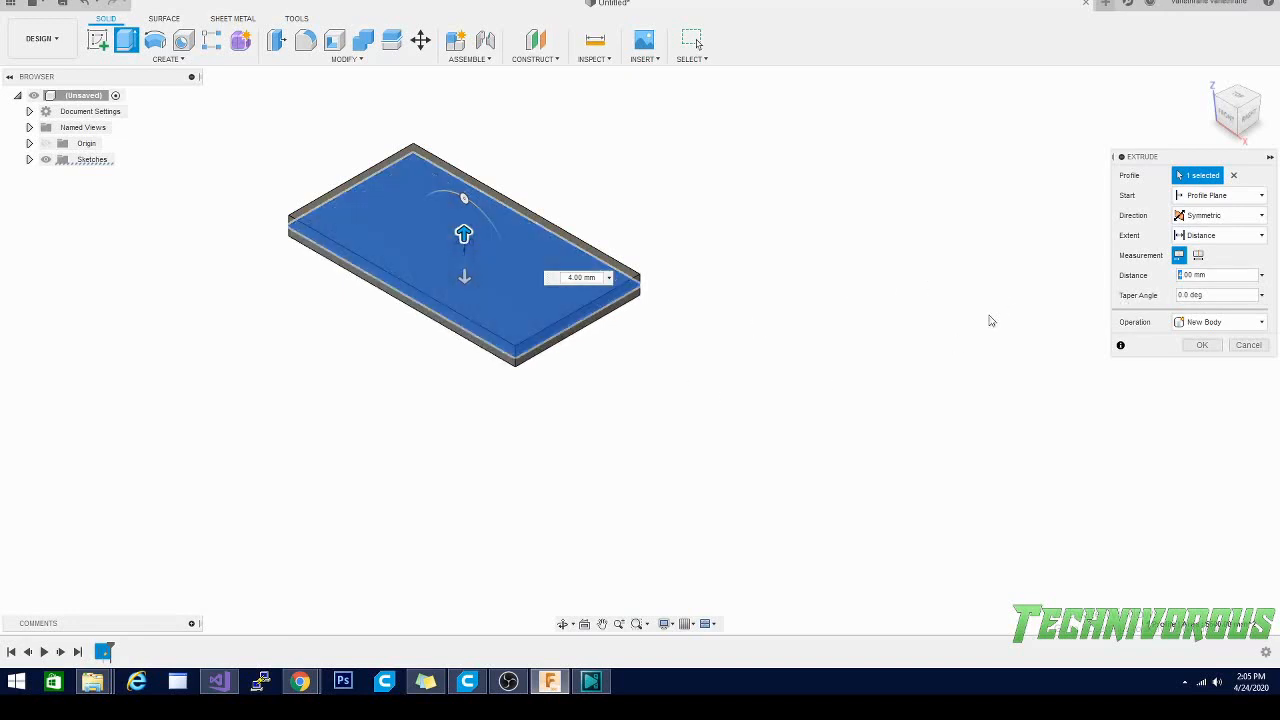
Step: Try a 20-degree taper angle on the extrusion and reset the taper to 0 degrees
{"action": "left_click", "coordinate": [1178, 296]}
{"action": "type", "text": "2"}
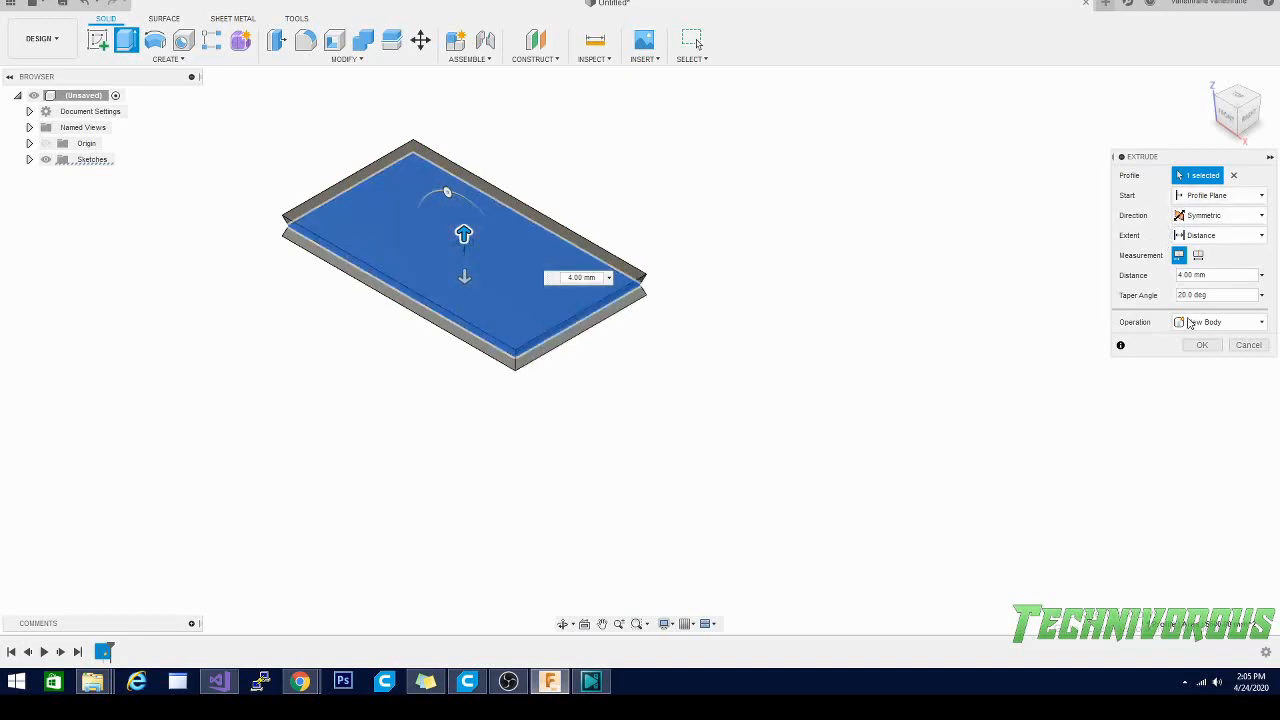
{"action": "left_click_drag", "start_coordinate": [1208, 295], "coordinate": [1095, 290]}
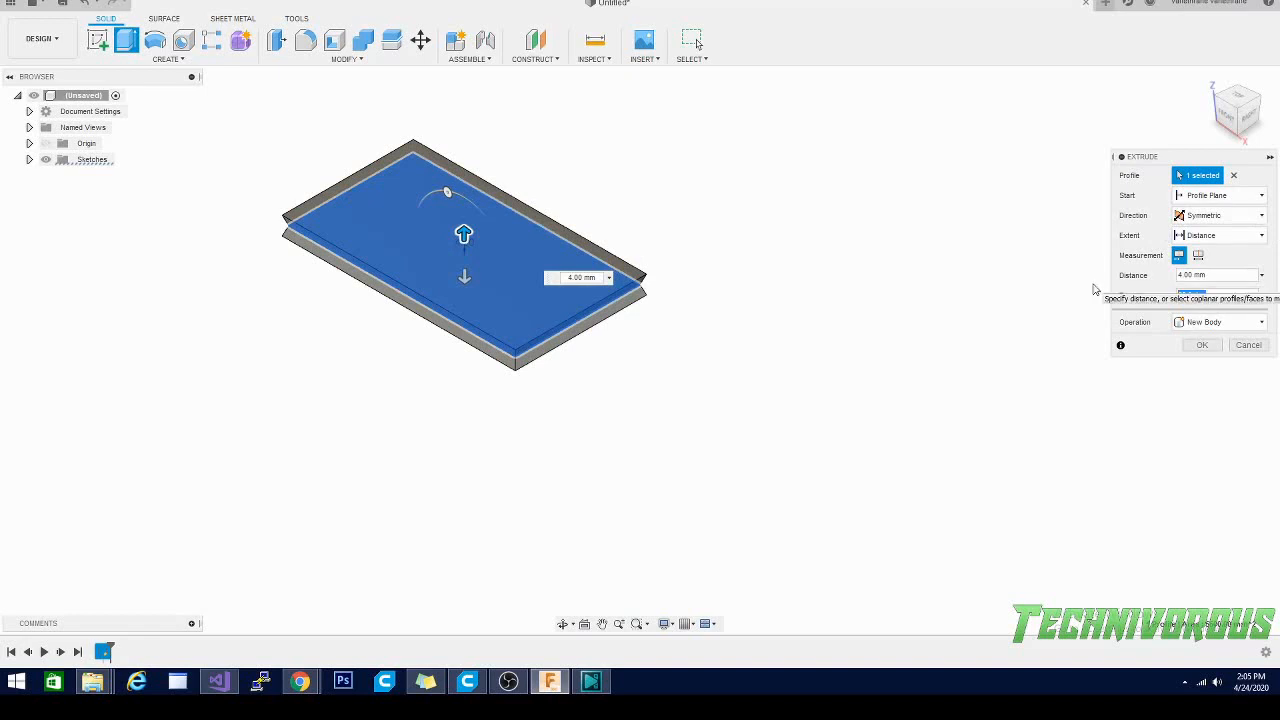
{"action": "type", "text": "0"}
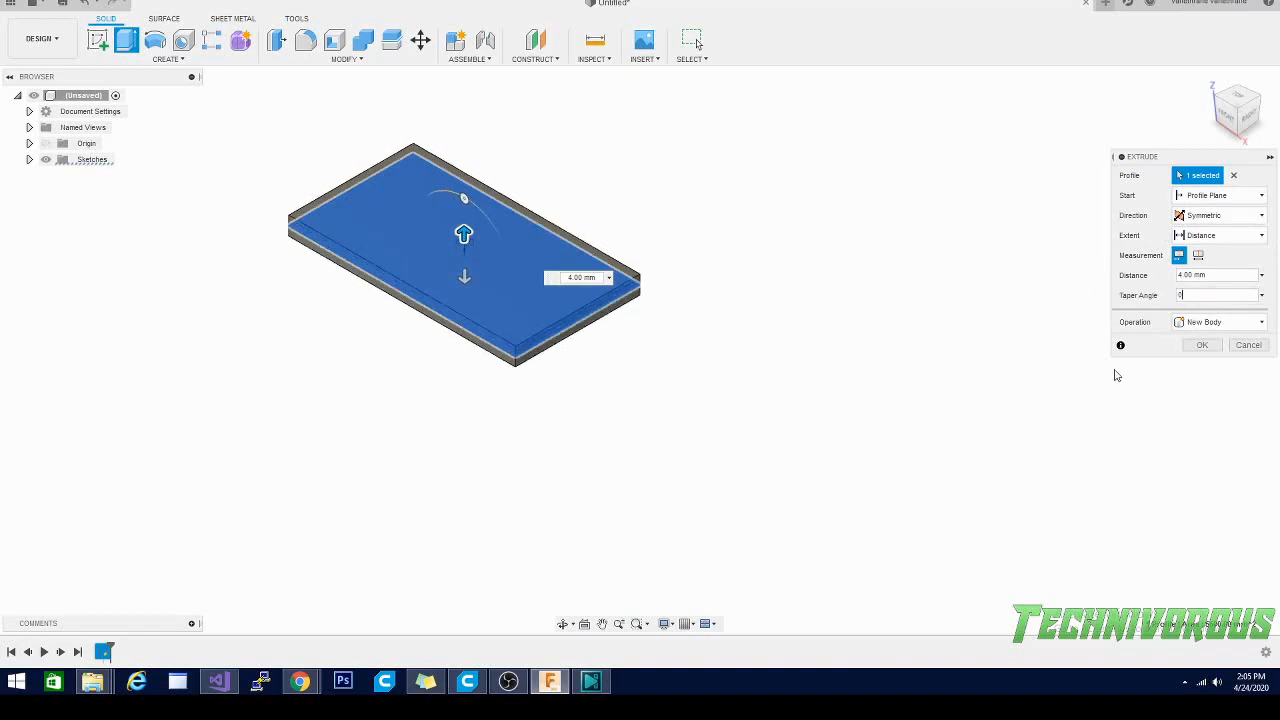
Step: Keep New Body as the operation and complete the rectangle's extrusion
{"action": "left_click", "coordinate": [1205, 322]}
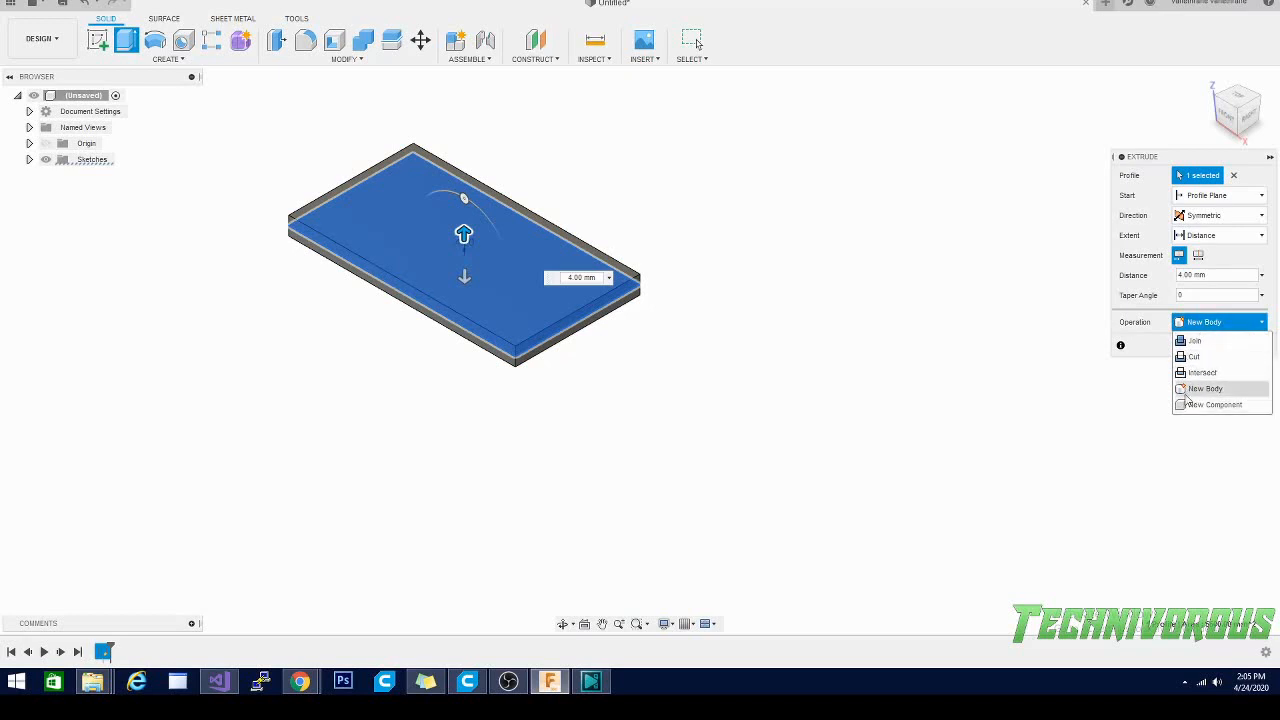
{"action": "left_click", "coordinate": [1190, 325]}
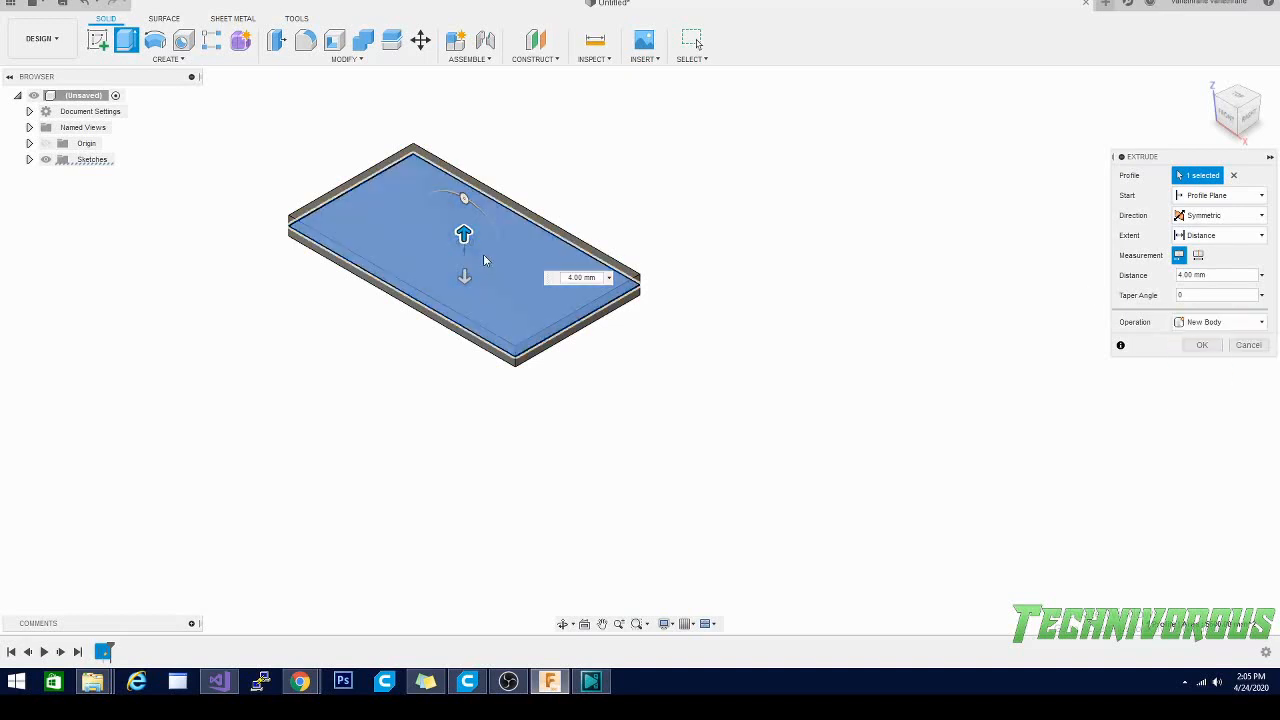
{"action": "left_click", "coordinate": [1197, 346]}
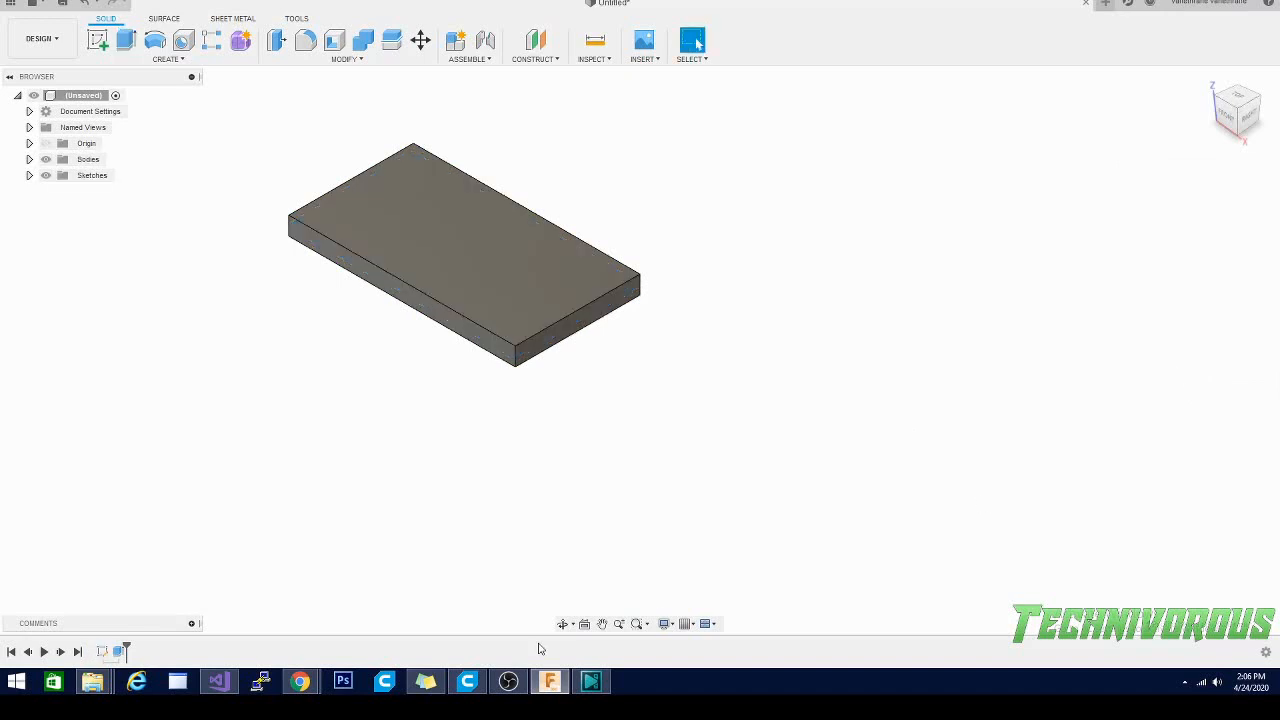
{"action": "scroll", "coordinate": [927, 481], "scroll_direction": "down", "scroll_amount": 2}
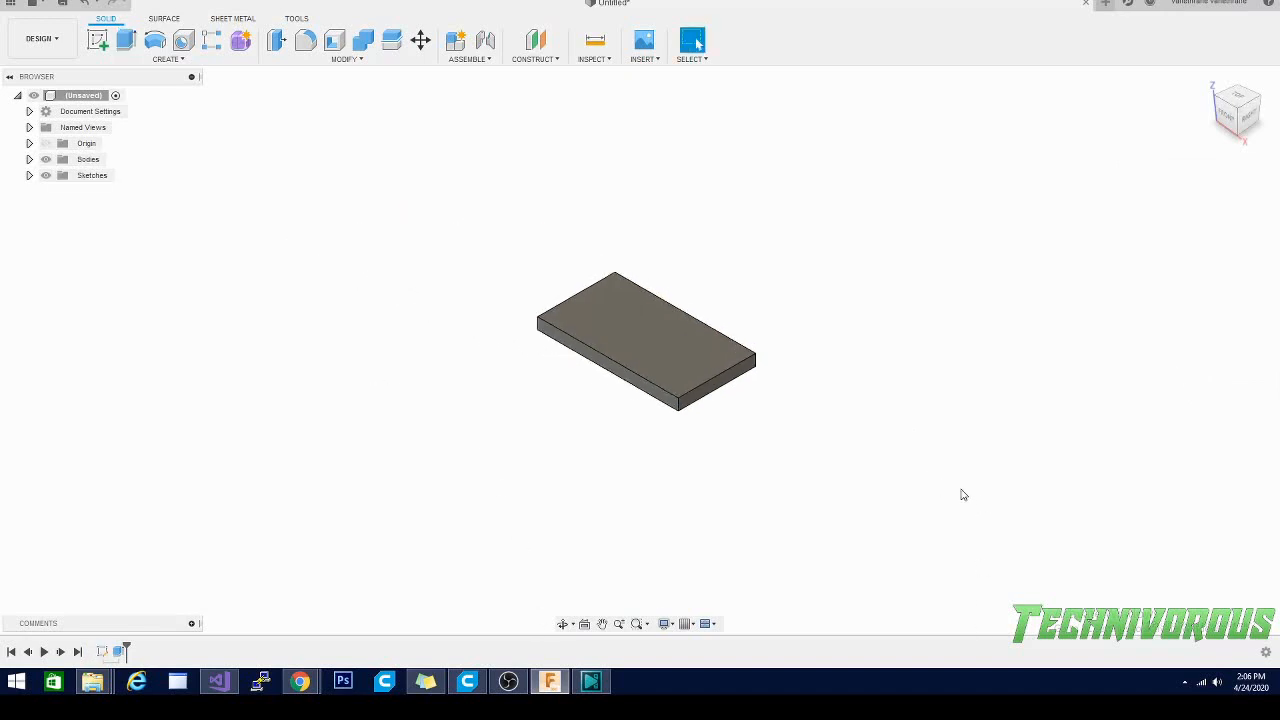
{"action": "scroll", "coordinate": [686, 346], "scroll_direction": "up", "scroll_amount": 1}
{"action": "scroll", "coordinate": [634, 338], "scroll_direction": "up", "scroll_amount": 3}
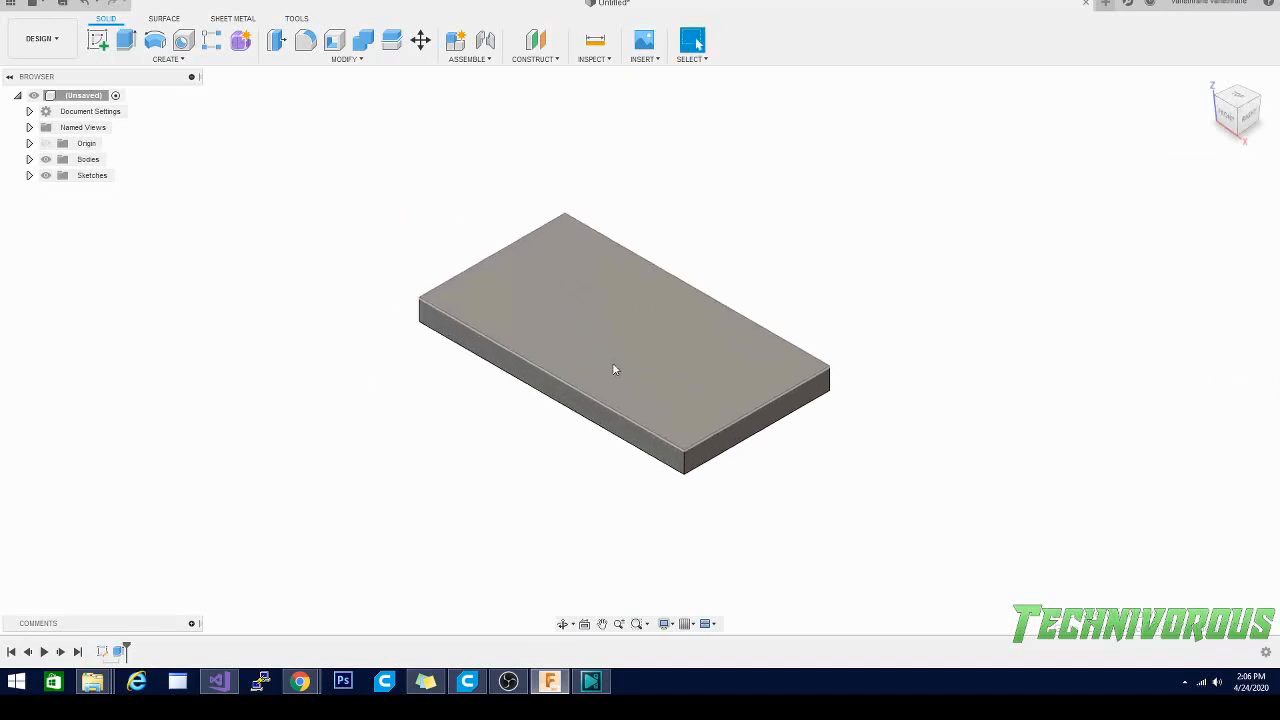
{"action": "scroll", "coordinate": [634, 370], "scroll_direction": "down", "scroll_amount": 5}
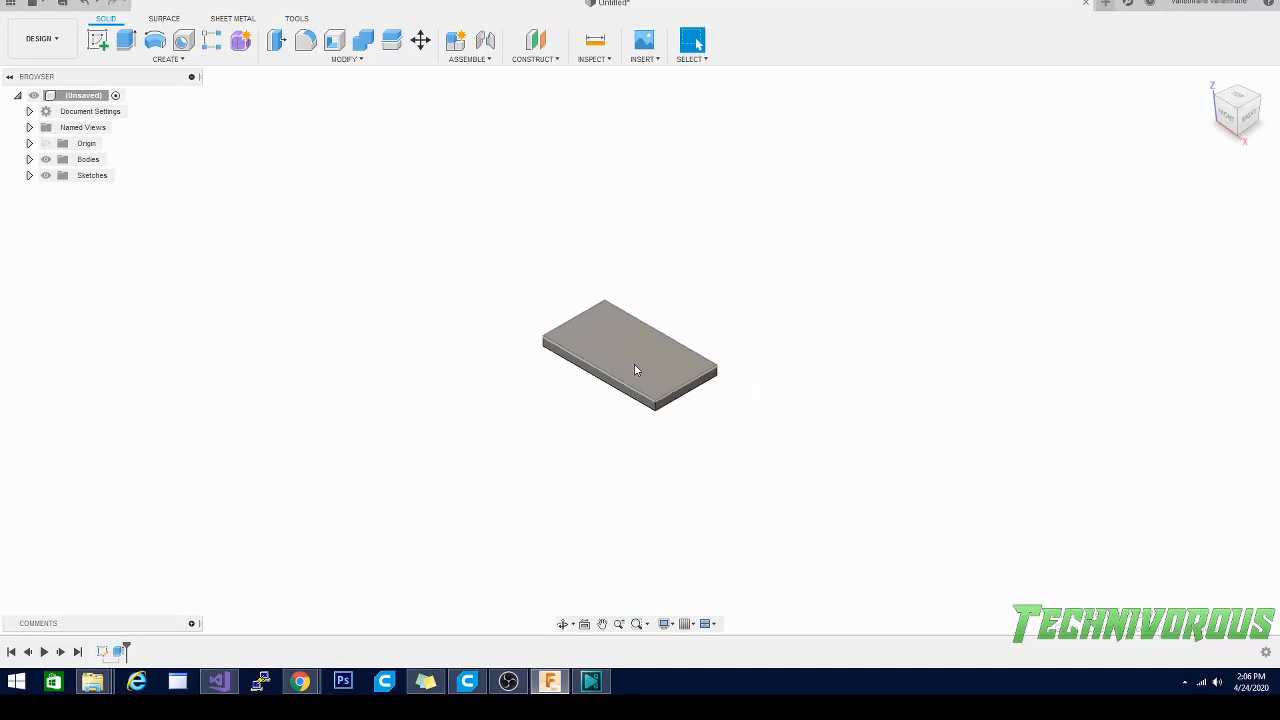
{"action": "scroll", "coordinate": [634, 370], "scroll_direction": "up", "scroll_amount": 5}
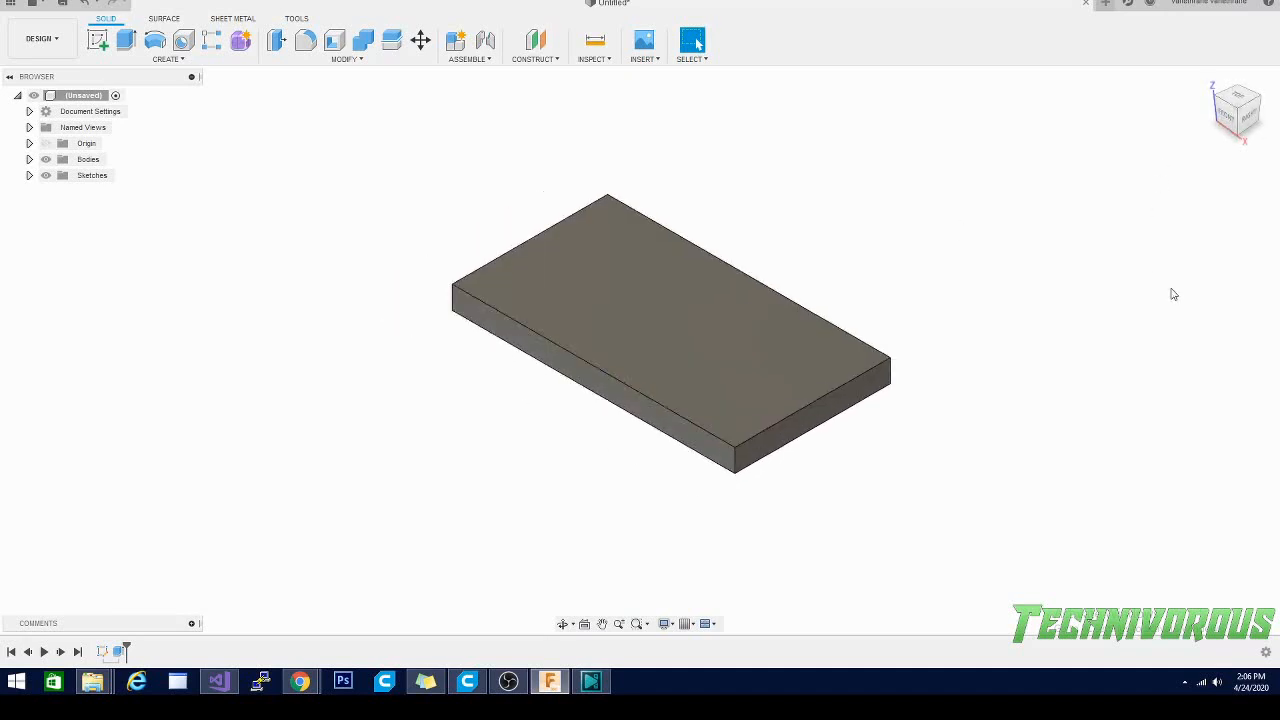
{"action": "scroll", "coordinate": [1176, 305], "scroll_direction": "down", "scroll_amount": 4}
{"action": "scroll", "coordinate": [303, 257], "scroll_direction": "up", "scroll_amount": 3}
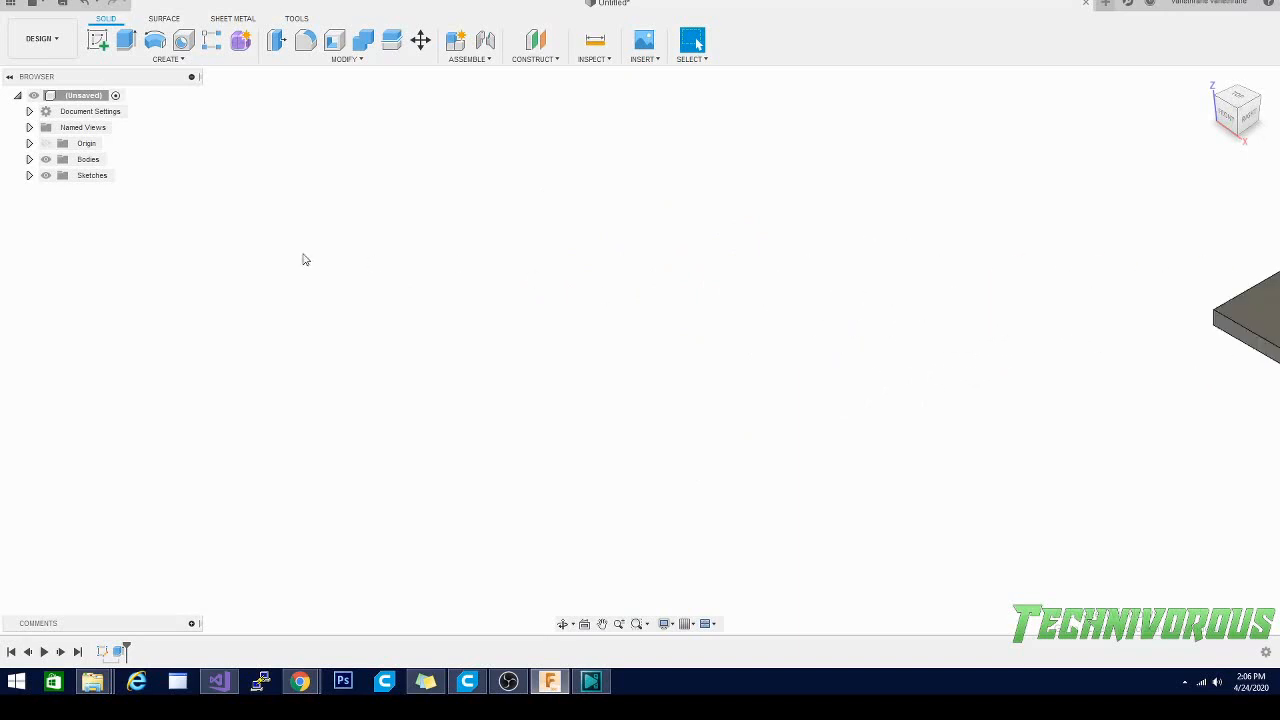
Step: Start a new sketch on the top face of the plate
{"action": "scroll", "coordinate": [303, 257], "scroll_direction": "down", "scroll_amount": 5}
{"action": "scroll", "coordinate": [715, 287], "scroll_direction": "up", "scroll_amount": 6}
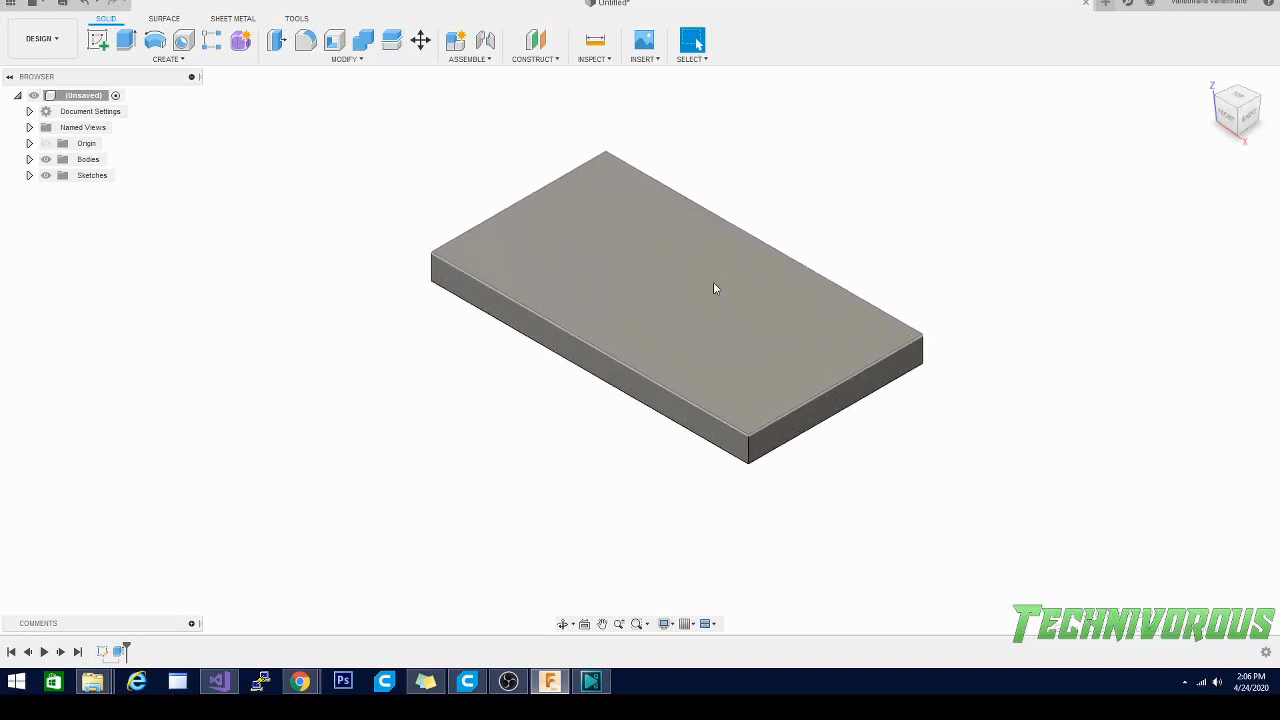
{"action": "scroll", "coordinate": [713, 282], "scroll_direction": "up", "scroll_amount": 1}
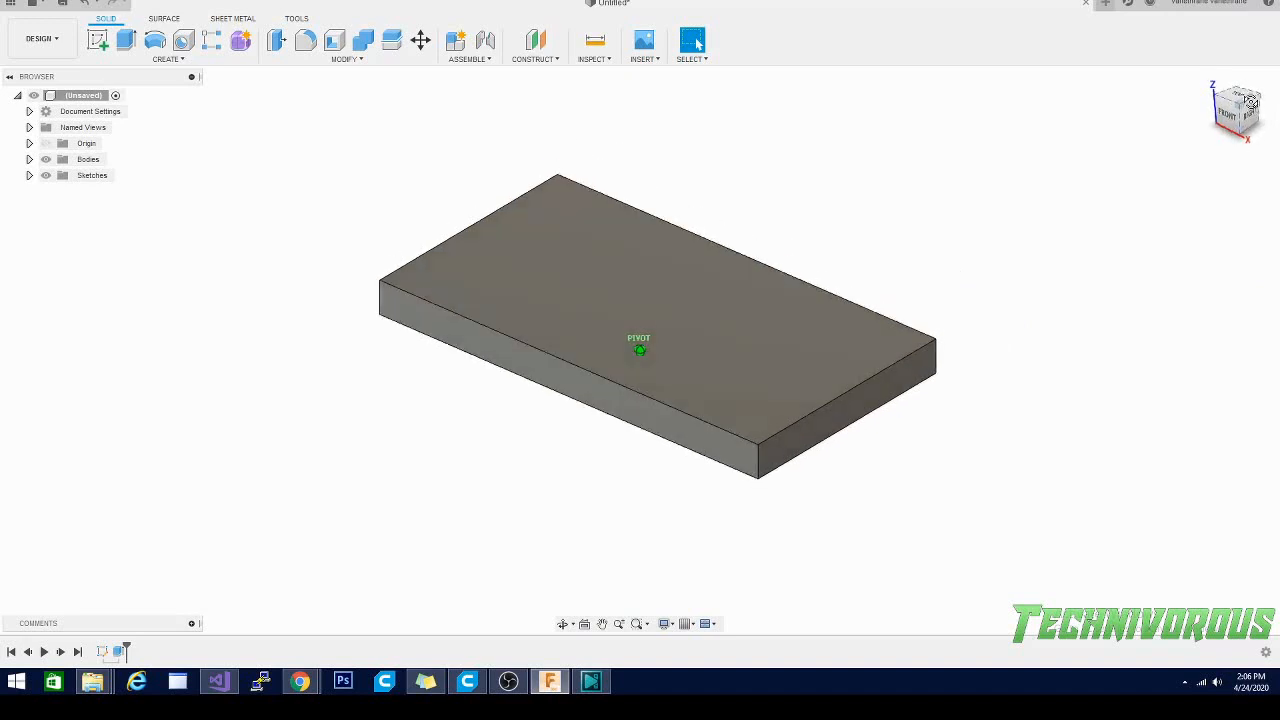
{"action": "left_click_drag", "start_coordinate": [1242, 120], "coordinate": [1218, 106]}
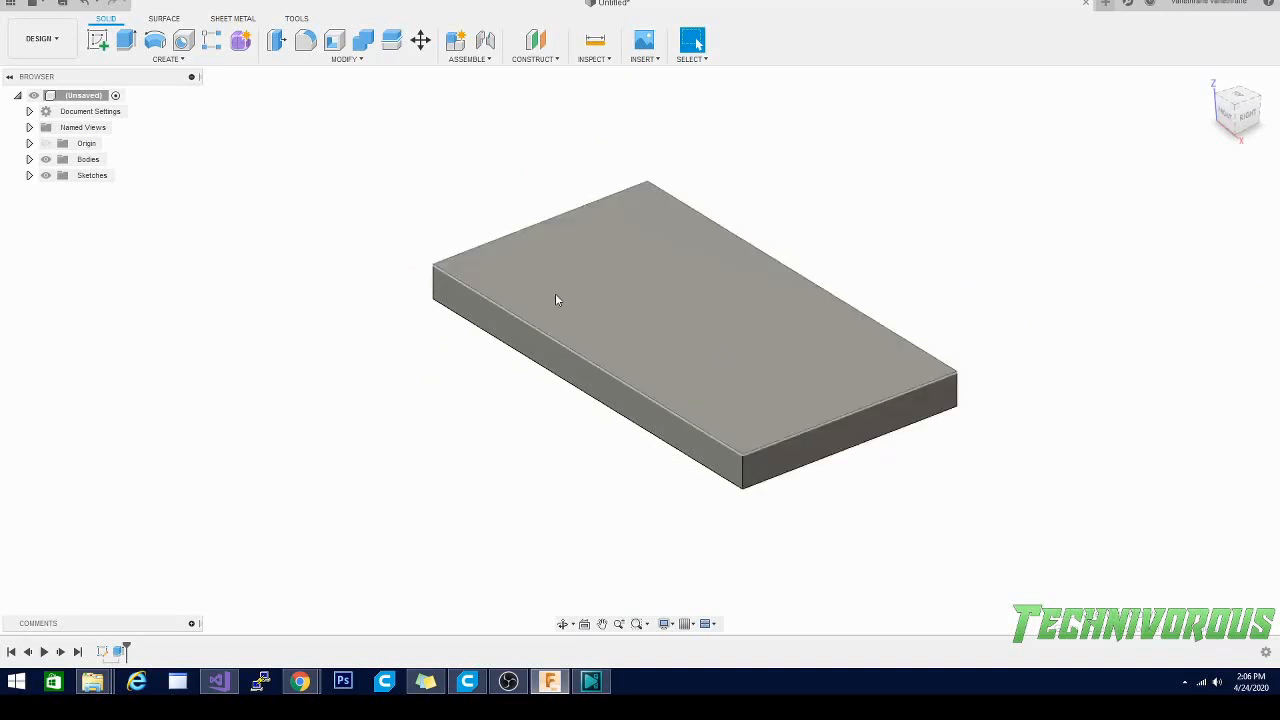
{"action": "left_click", "coordinate": [608, 305]}
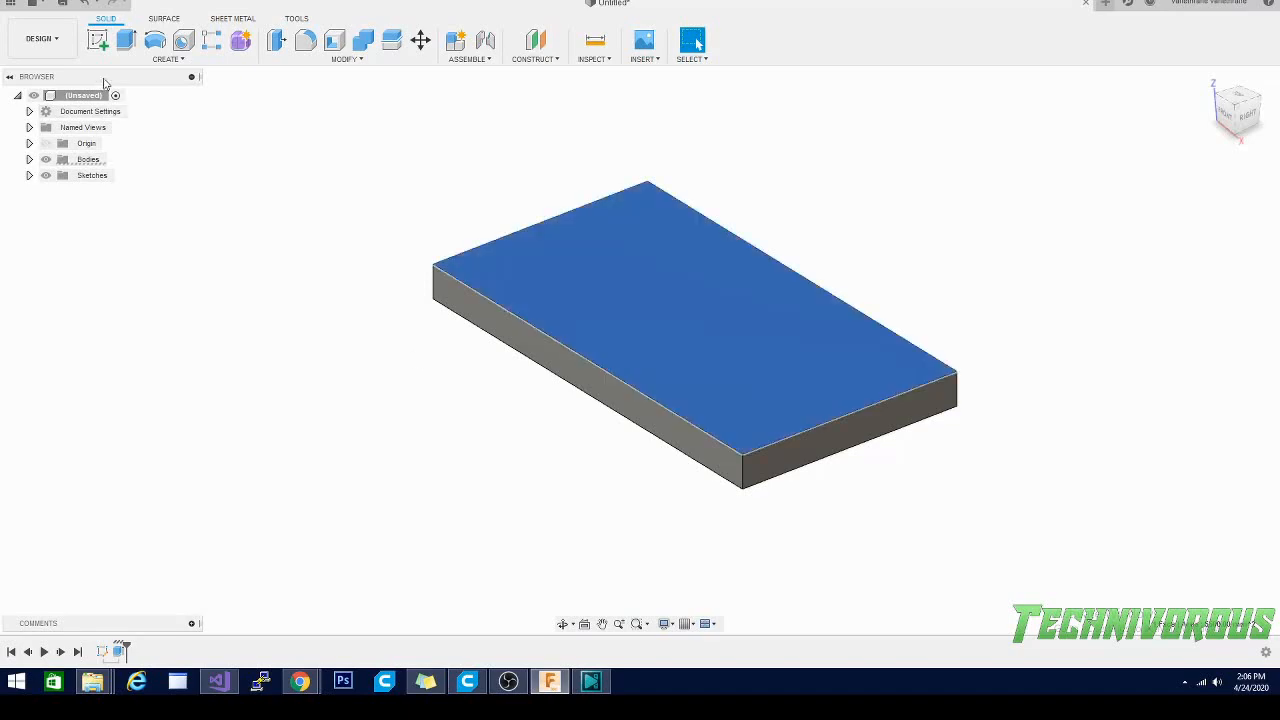
{"action": "left_click", "coordinate": [98, 40]}
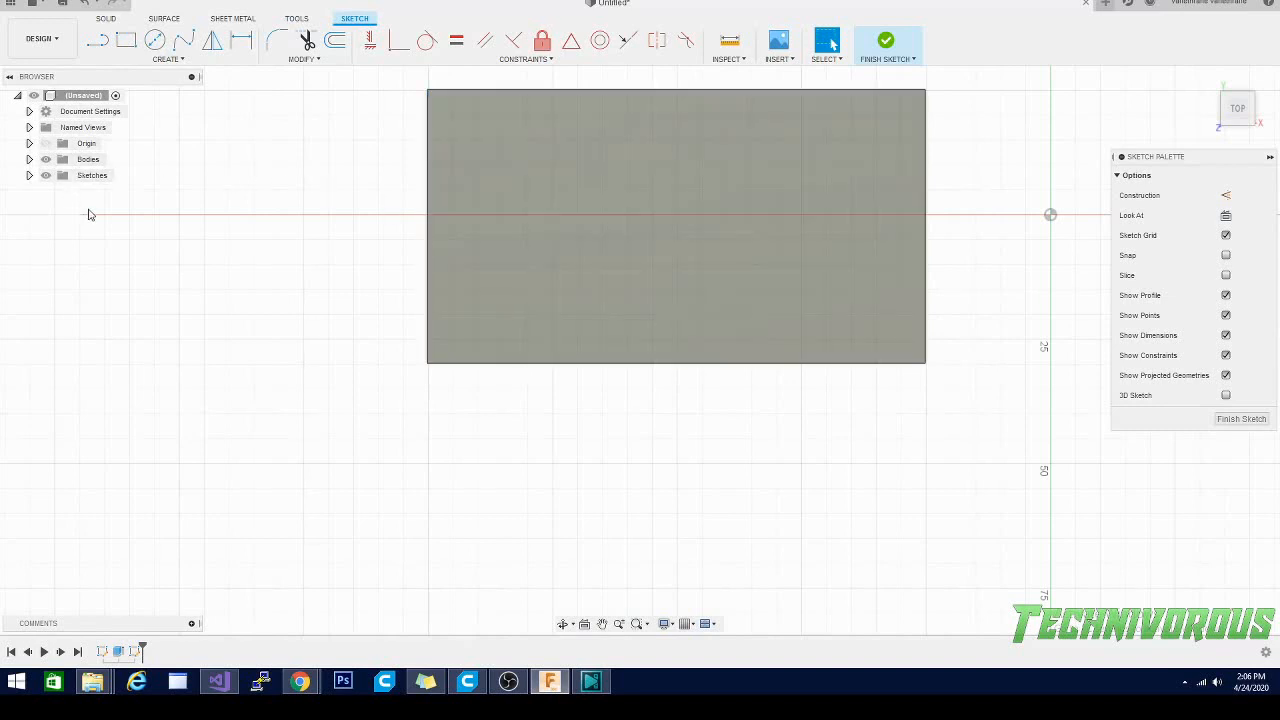
Step: Draw a two-point rectangle over the plate that starts inside its upper edge and extends past its left, right and lower edges
{"action": "left_click", "coordinate": [124, 42]}
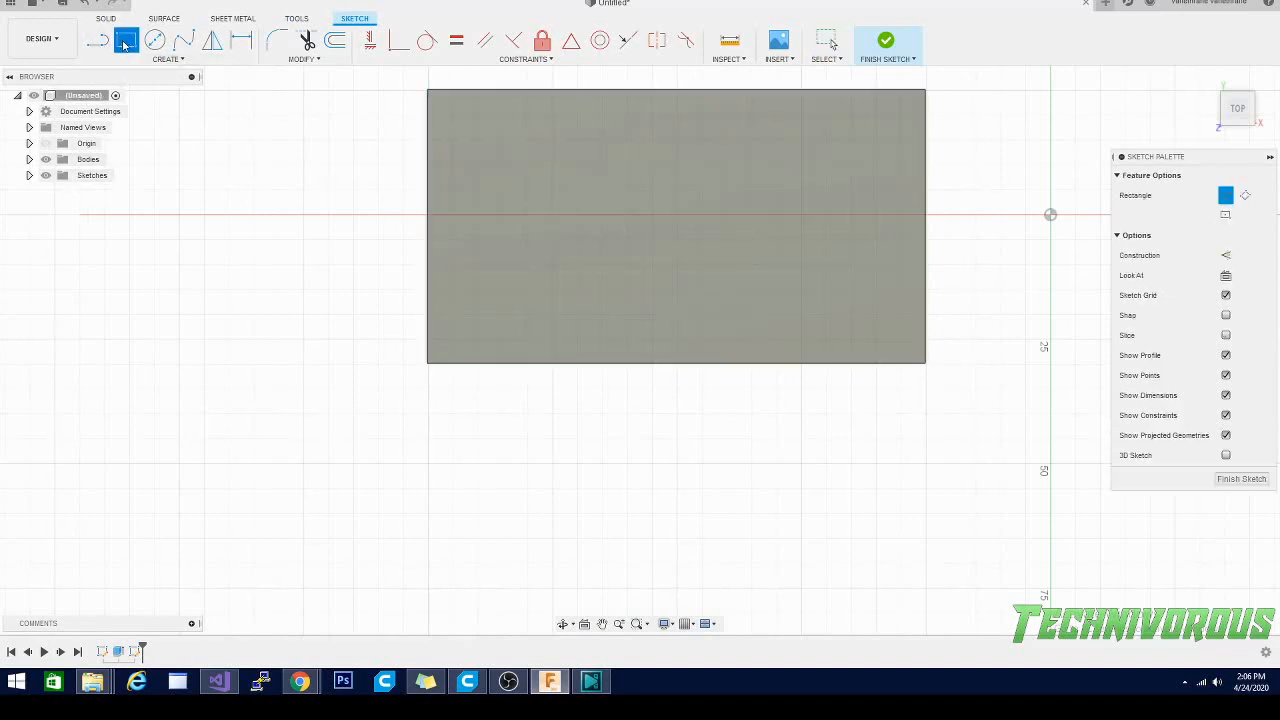
{"action": "left_click", "coordinate": [403, 117]}
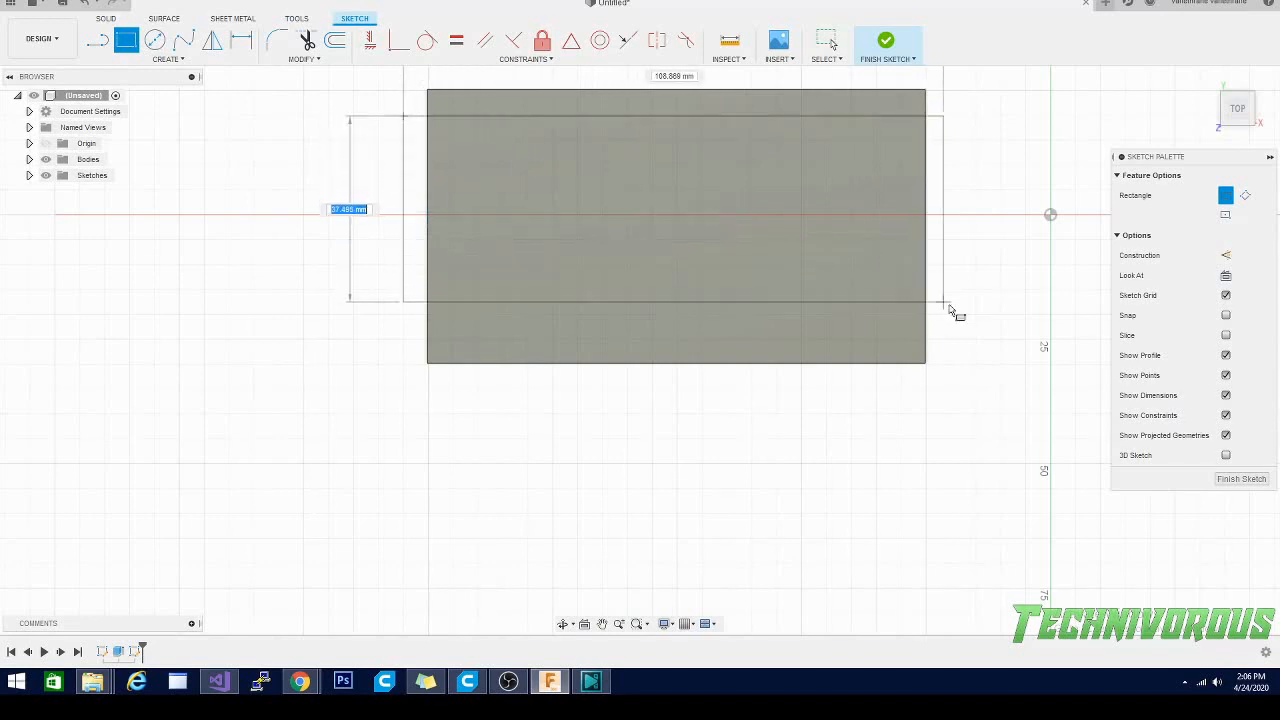
{"action": "left_click", "coordinate": [958, 392]}
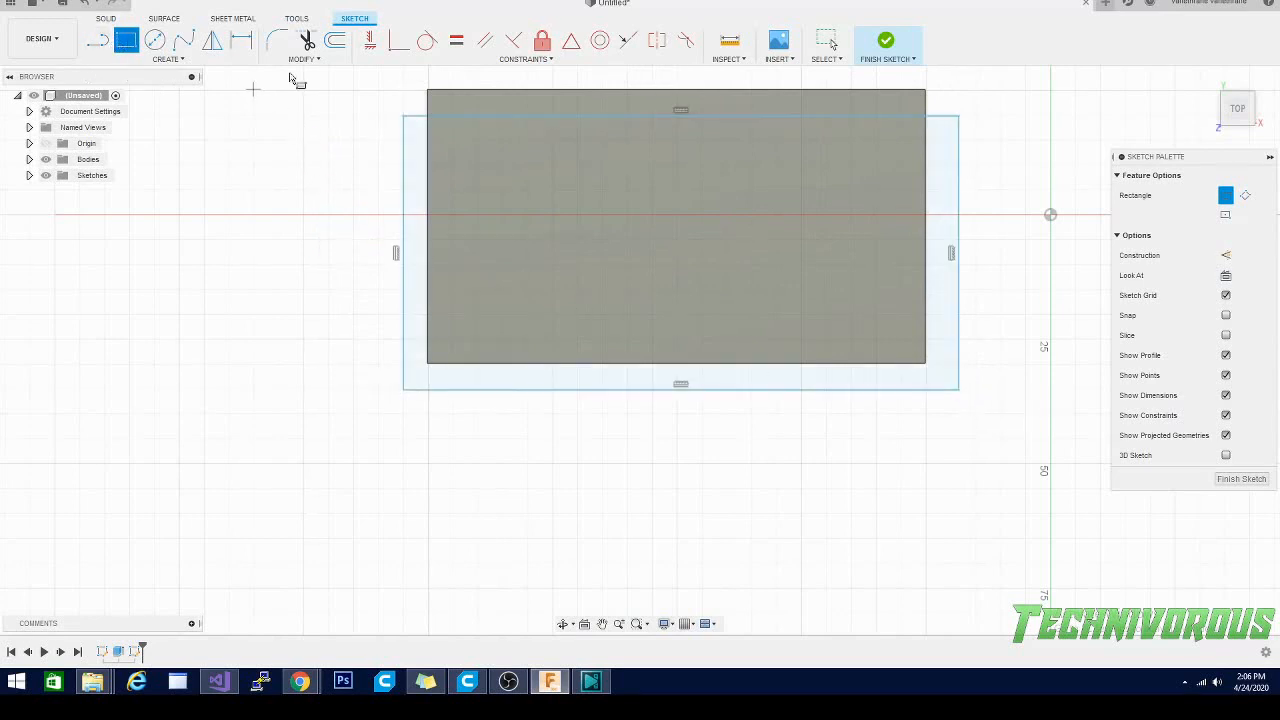
Step: Draw a 2 mm wide, about 50 mm tall strip along the plate's left edge, from the large rectangle's upper line to the plate's lower edge
{"action": "left_click", "coordinate": [429, 117]}
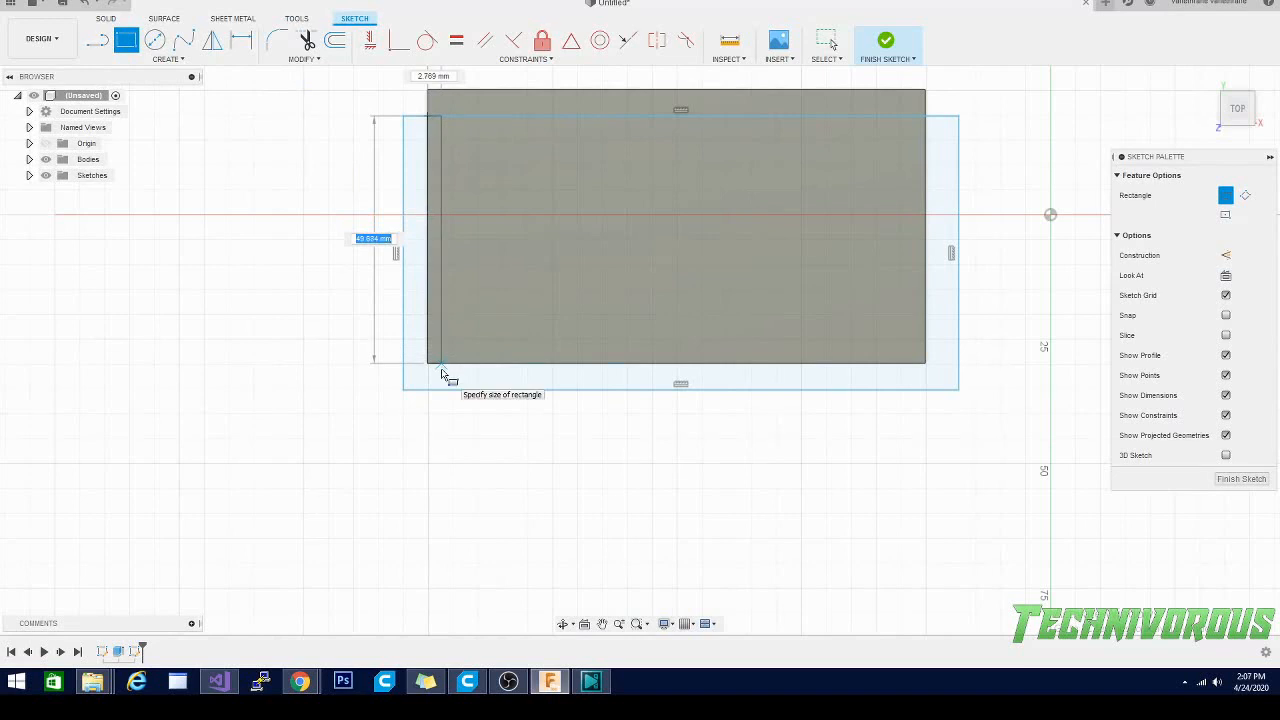
{"action": "key", "text": "Tab"}
{"action": "type", "text": "2"}
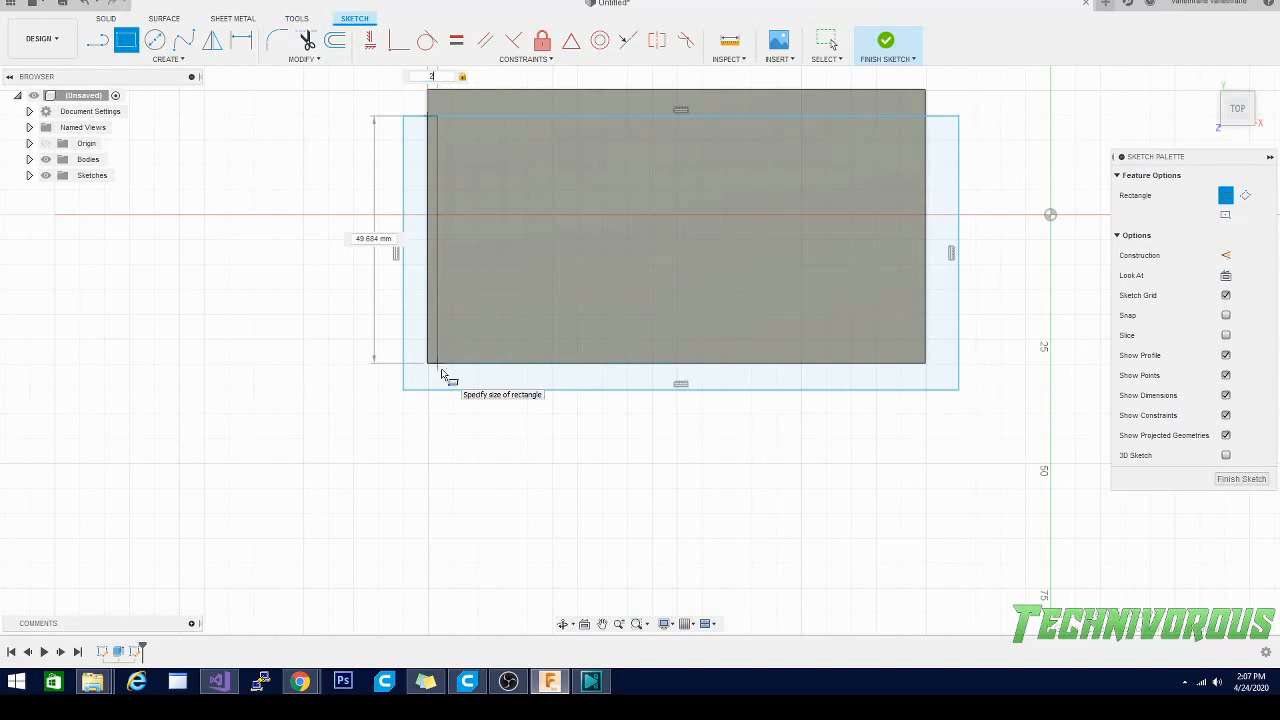
{"action": "key", "text": "Return"}
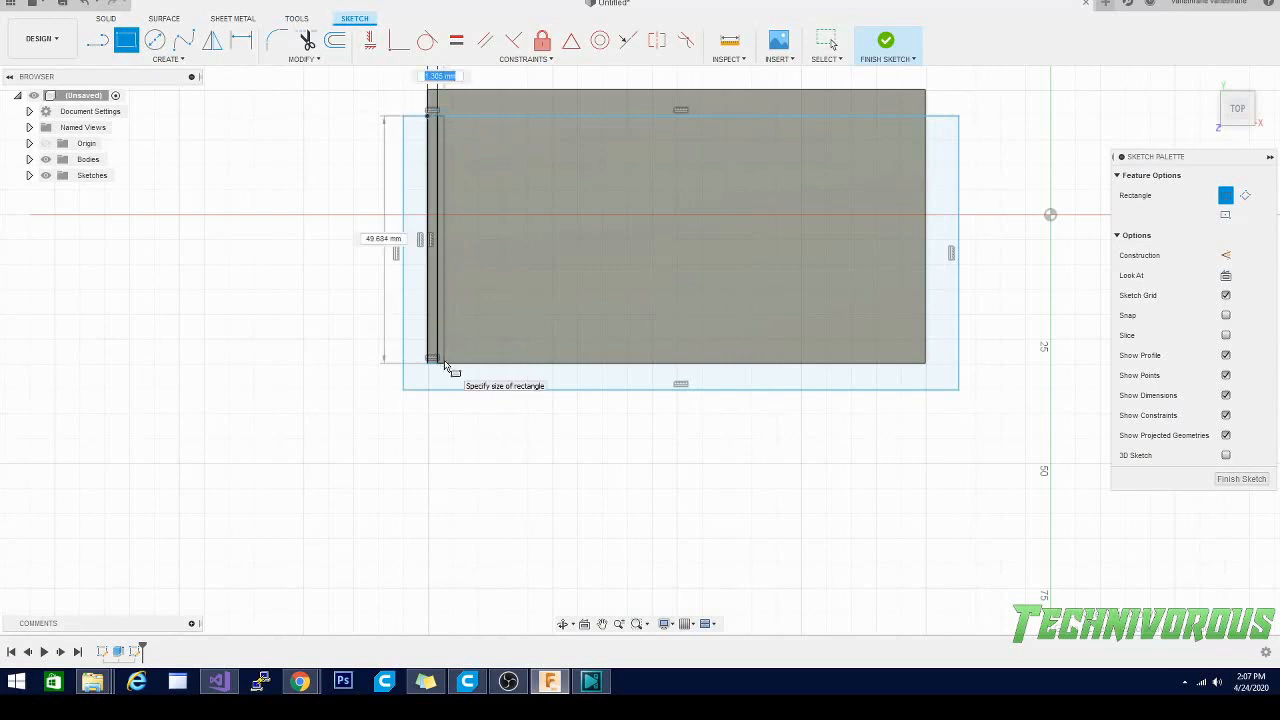
Step: Add a 1 mm wide rectangle of about 50 mm height directly beside the first strip's right side
{"action": "key", "text": "Tab"}
{"action": "type", "text": "1"}
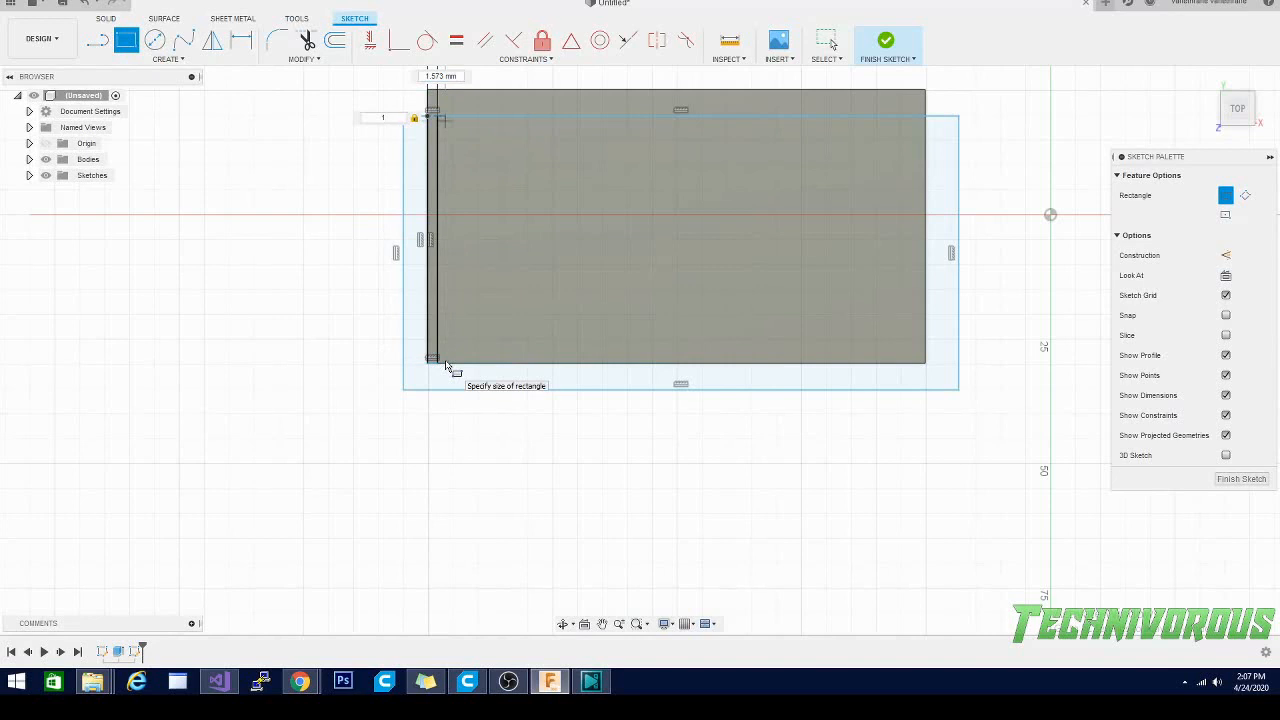
{"action": "key", "text": "BackSpace"}
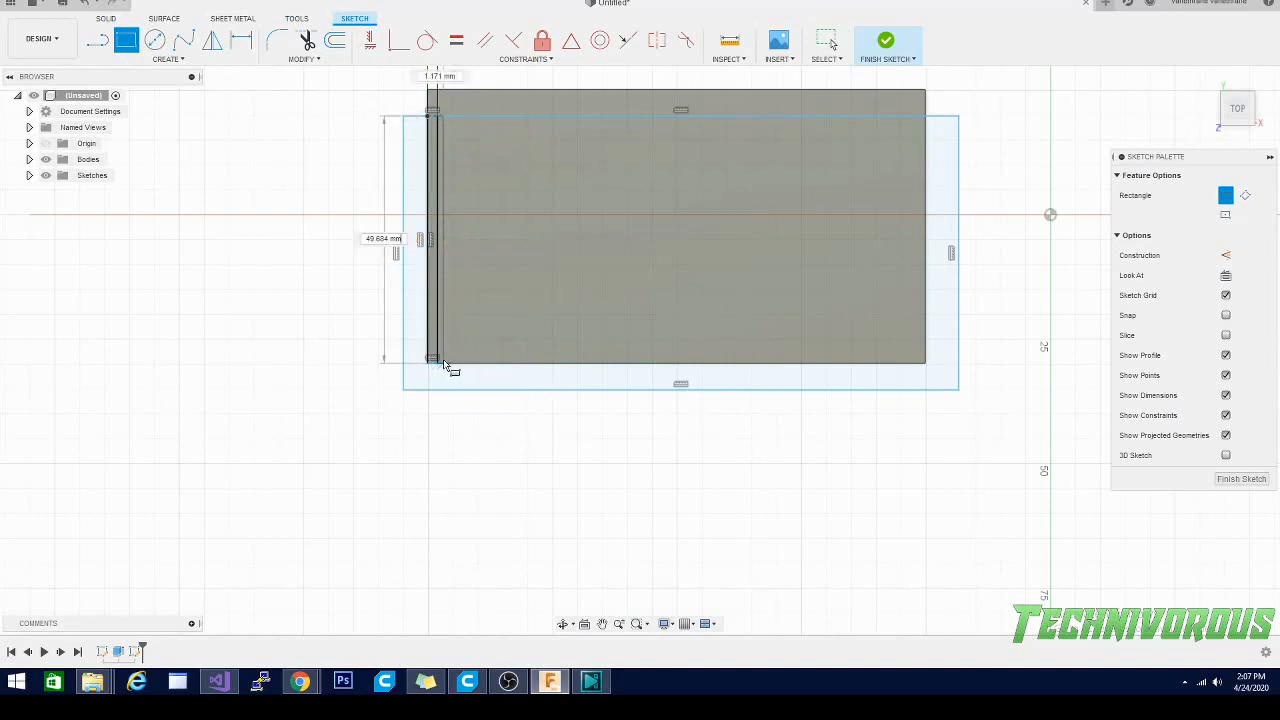
{"action": "key", "text": "Tab"}
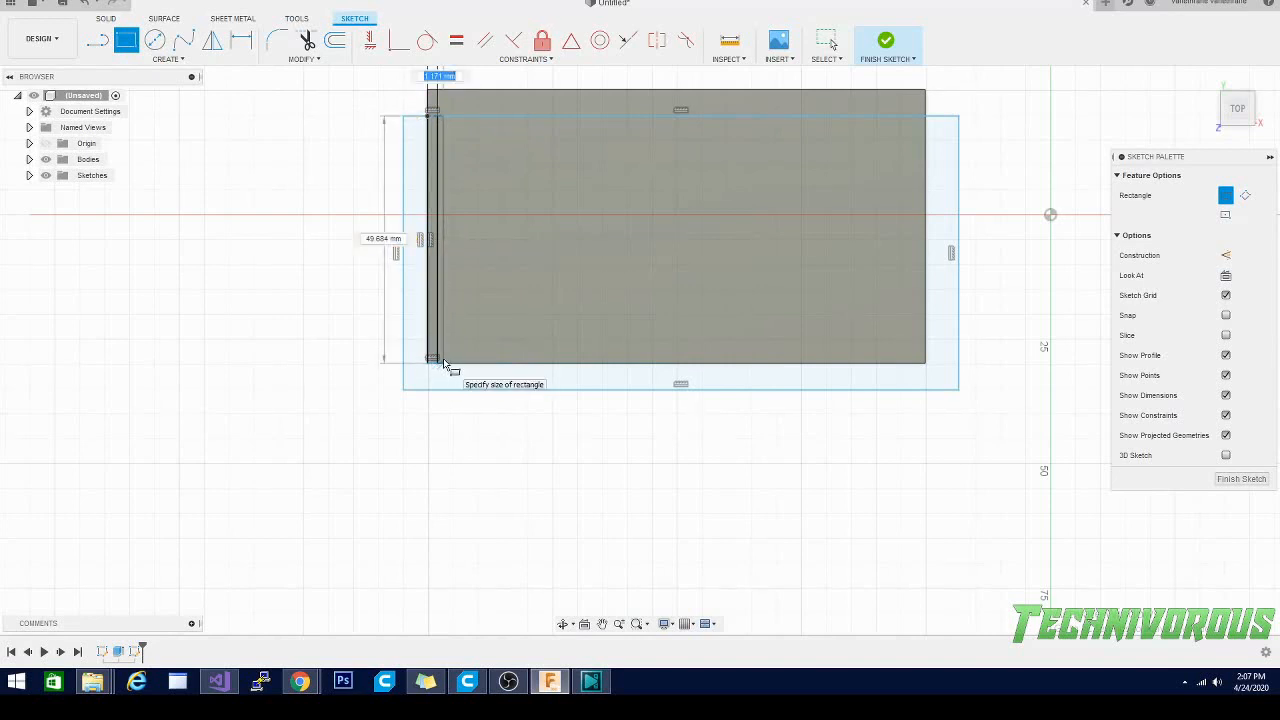
{"action": "type", "text": "1"}
{"action": "key", "text": "Return"}
{"action": "key", "text": "Escape"}
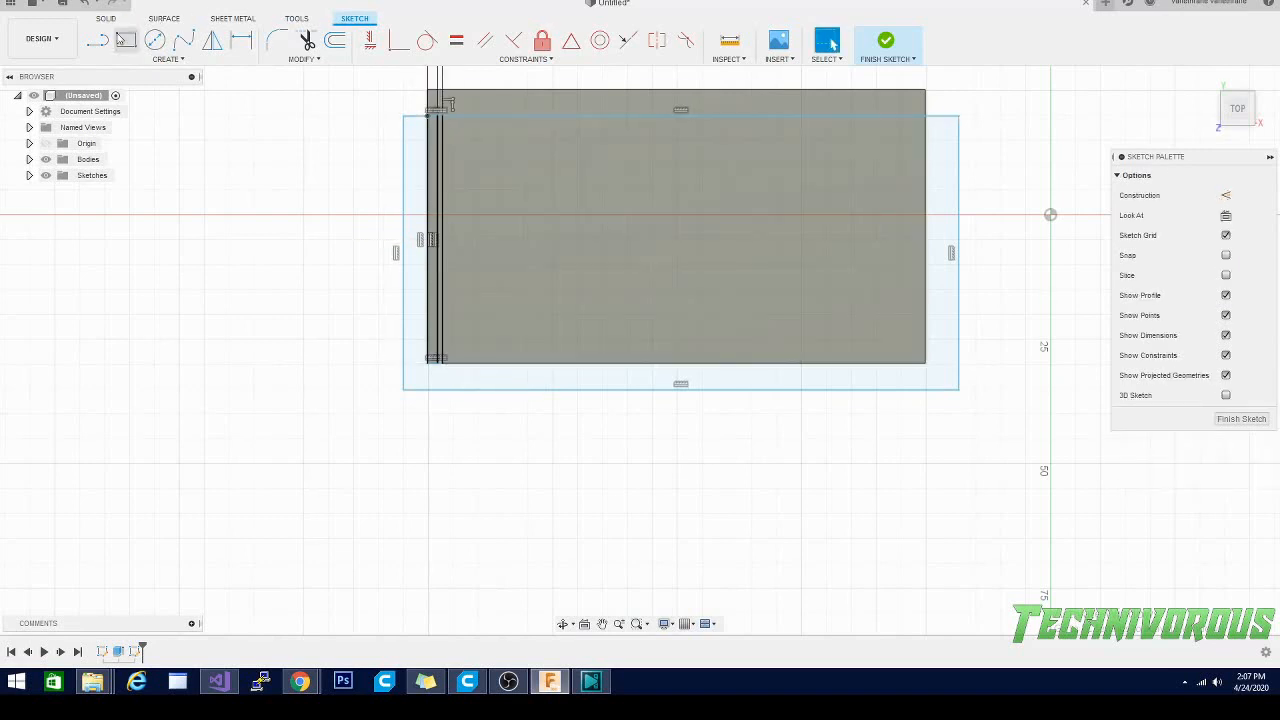
Step: Draw a 2 mm wide rectangle of about 50 mm height directly beside the 1 mm strip
{"action": "left_click", "coordinate": [127, 42]}
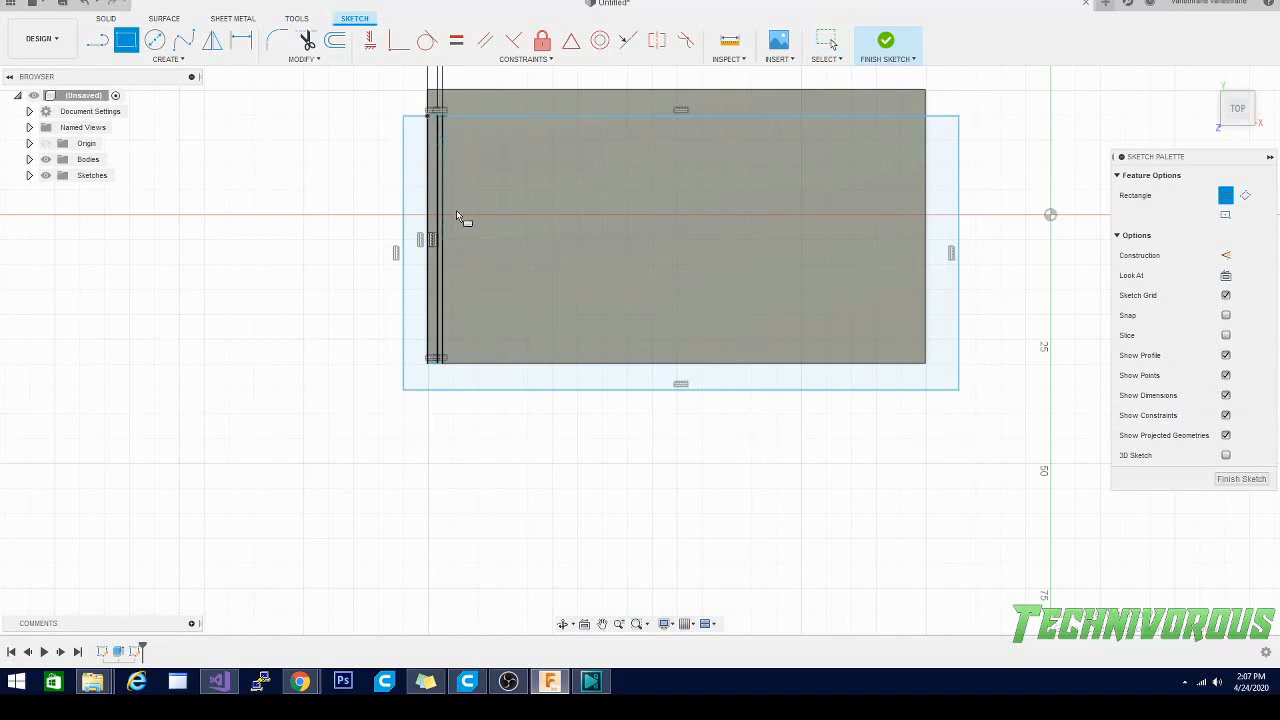
{"action": "left_click", "coordinate": [430, 116]}
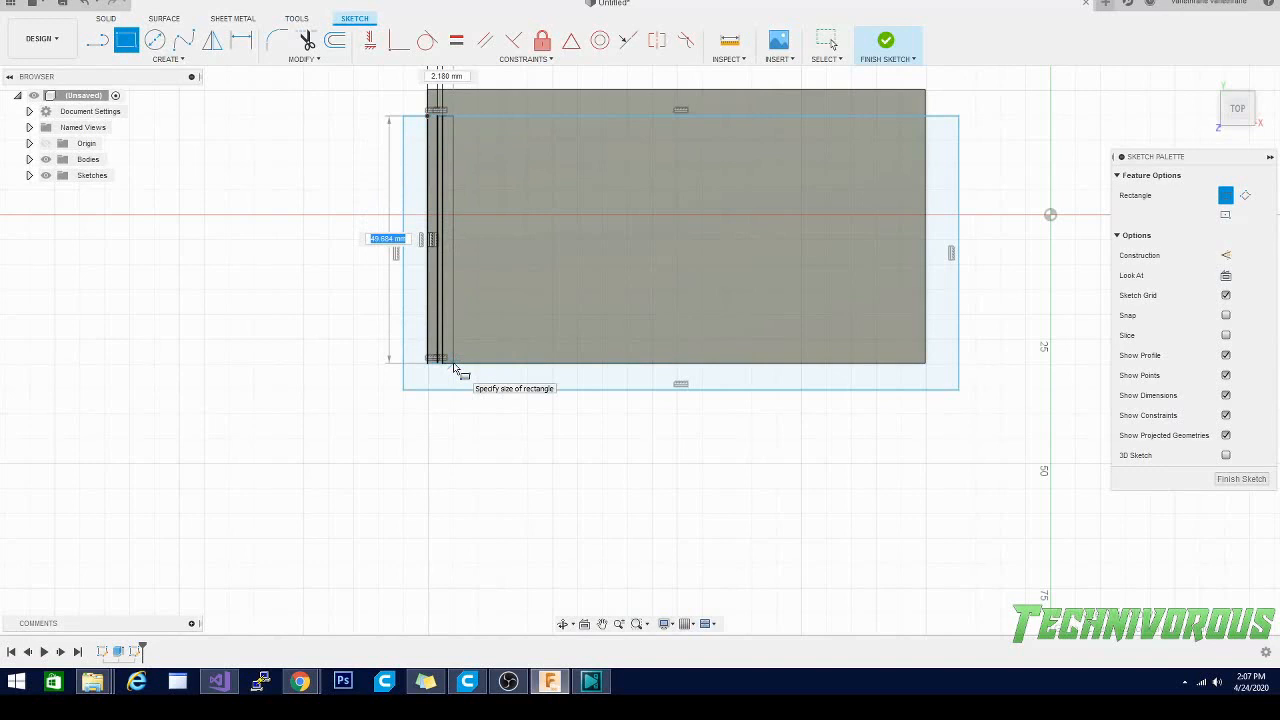
{"action": "key", "text": "Tab"}
{"action": "type", "text": "2"}
{"action": "key", "text": "Return"}
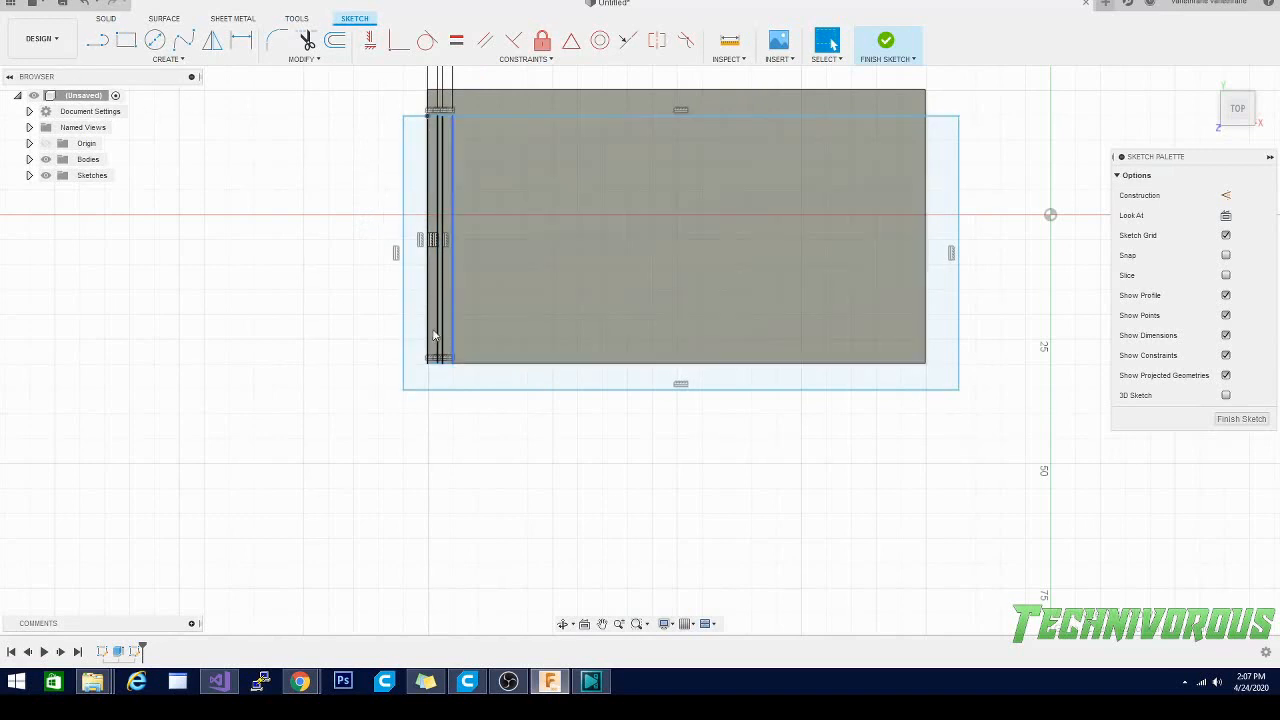
{"action": "left_click", "coordinate": [451, 288]}
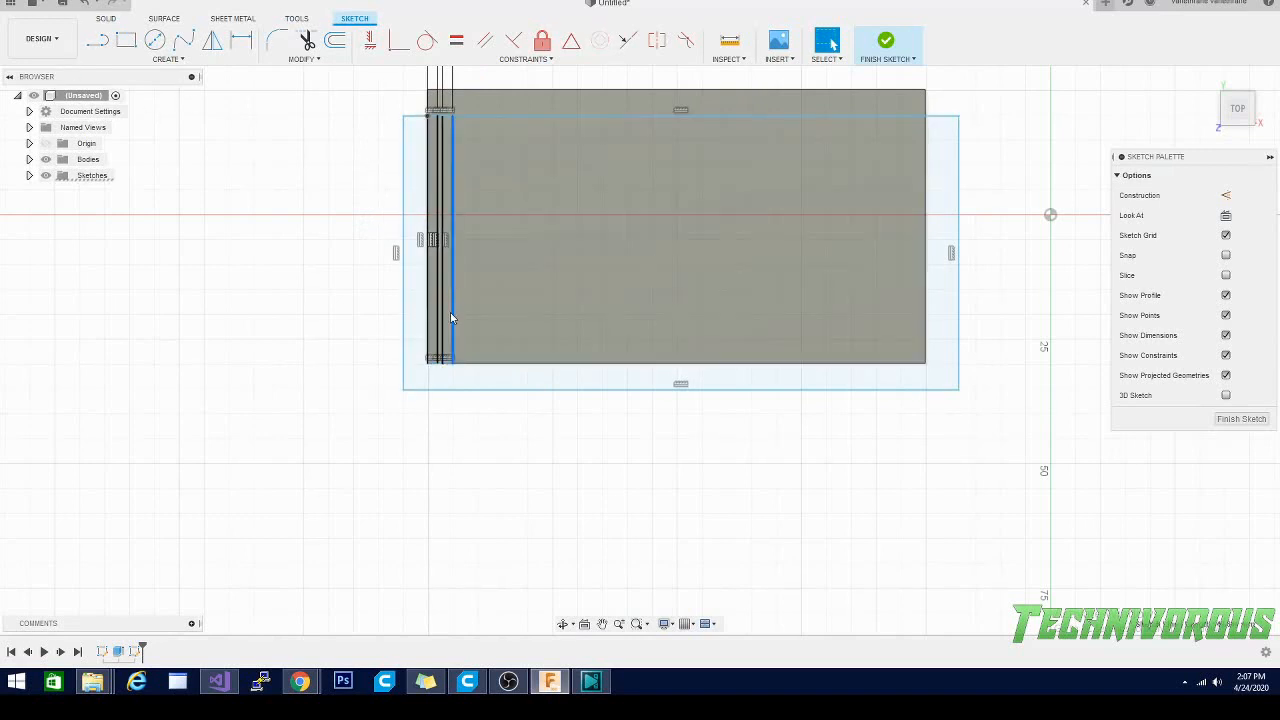
{"action": "left_click", "coordinate": [440, 330], "text": "shift"}
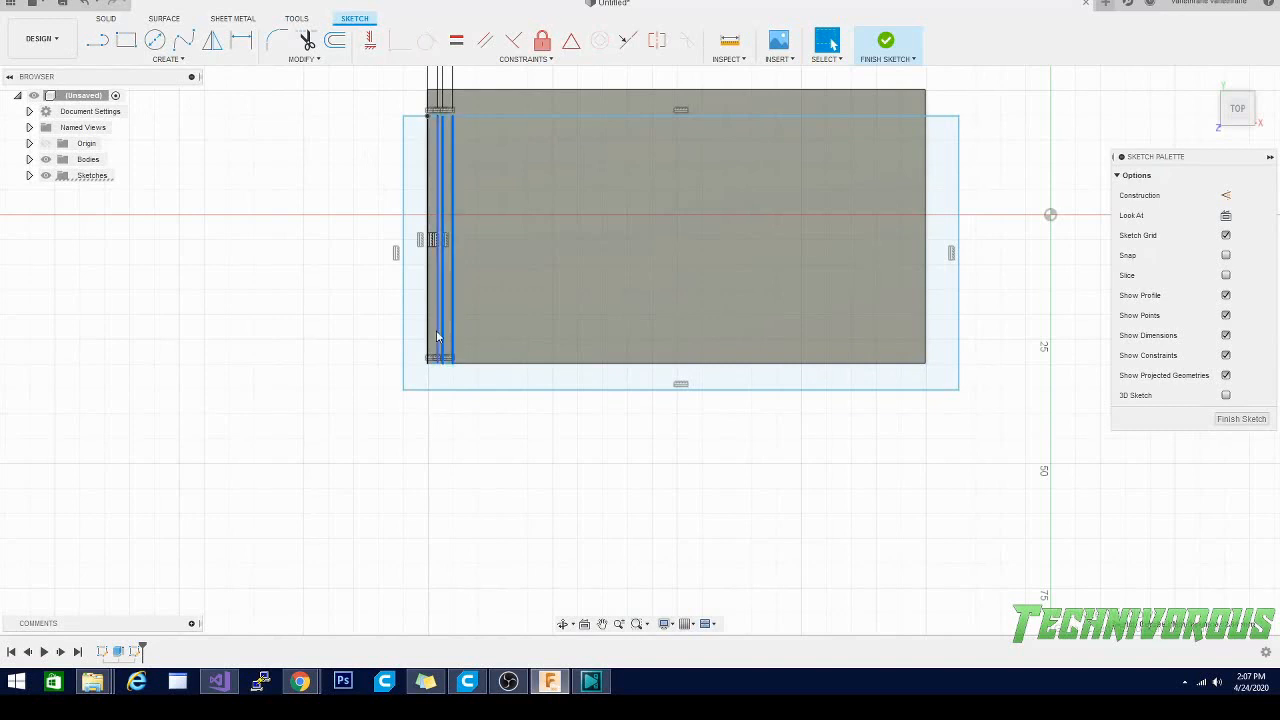
{"action": "left_click", "coordinate": [428, 332], "text": "shift"}
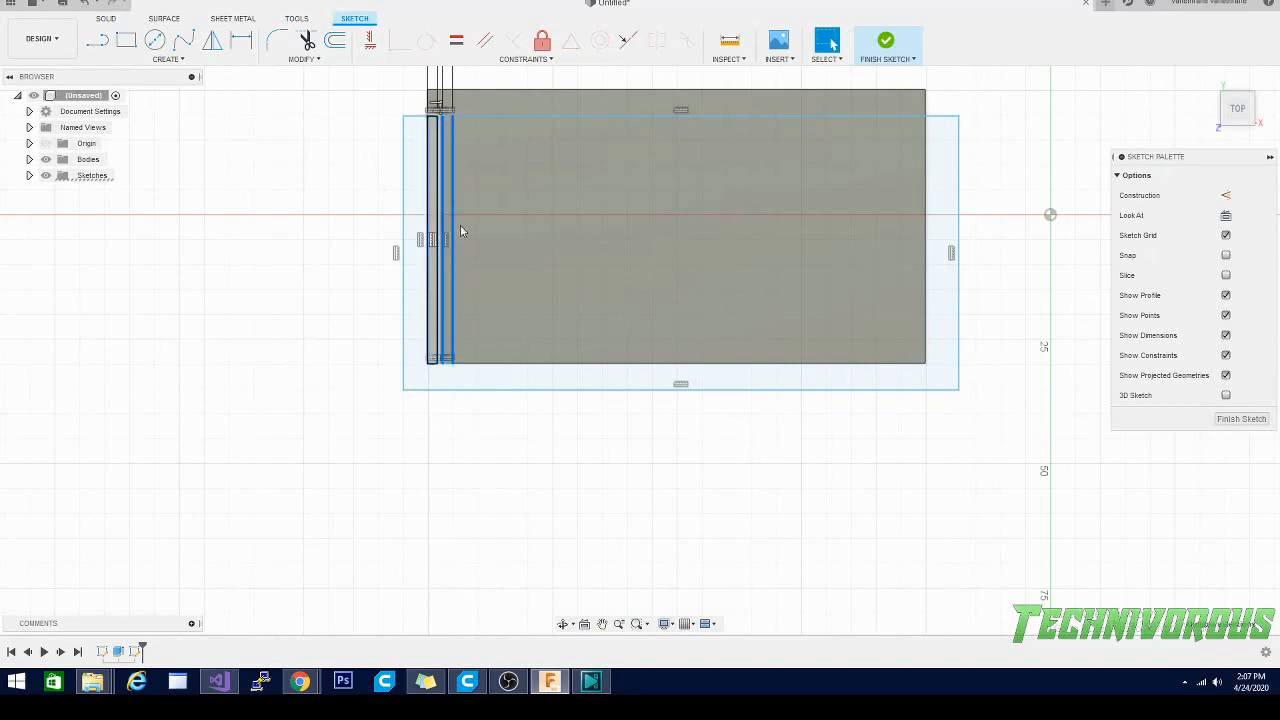
{"action": "left_click", "coordinate": [300, 59]}
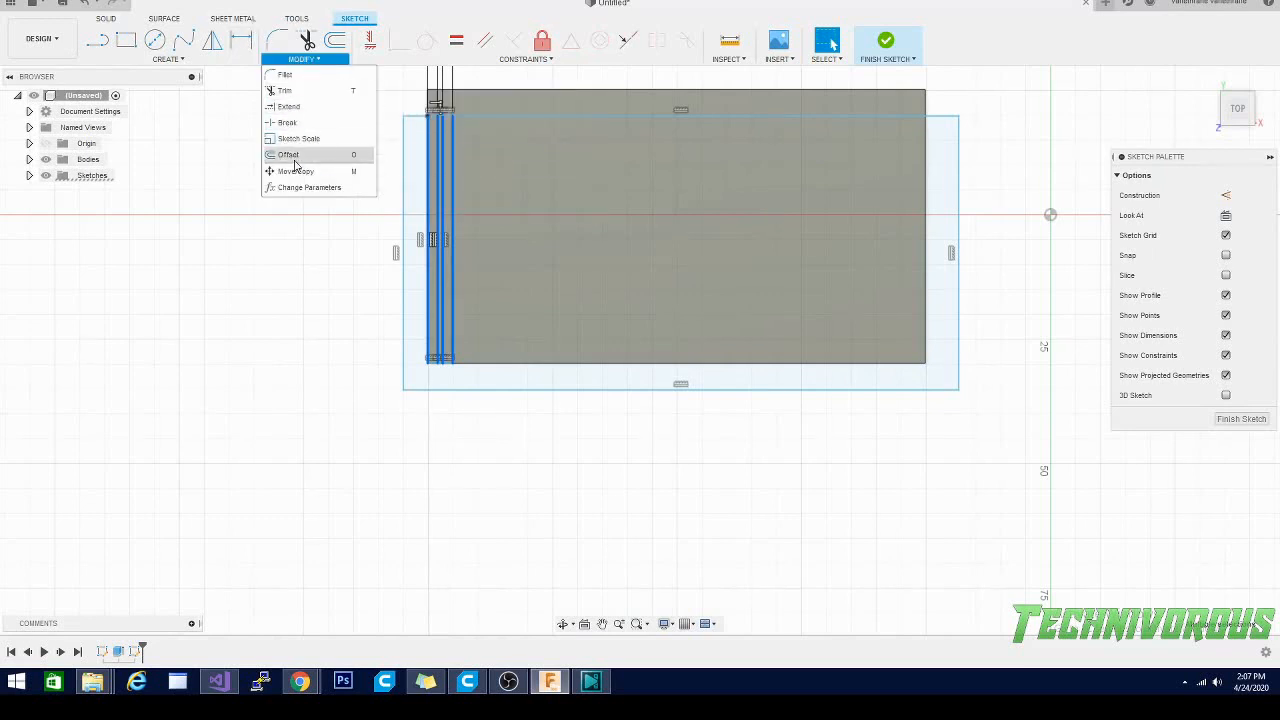
{"action": "key", "text": "m"}
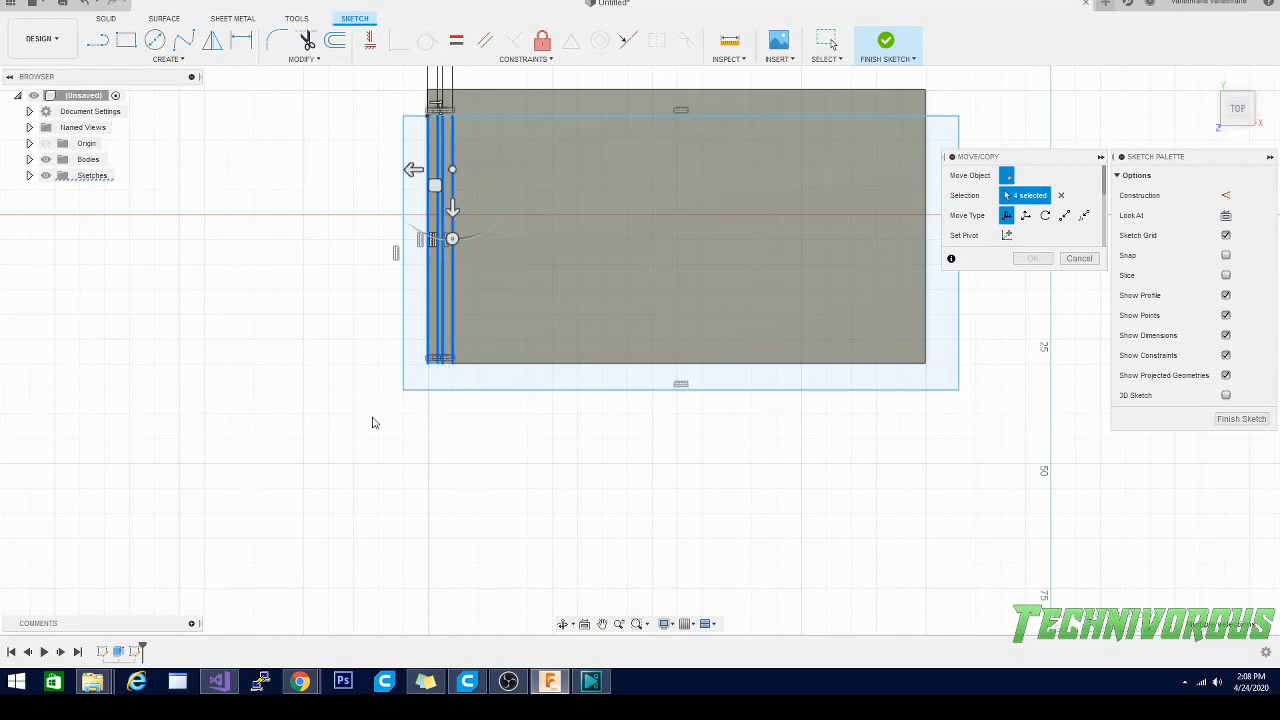
{"action": "left_click_drag", "start_coordinate": [372, 422], "coordinate": [488, 80]}
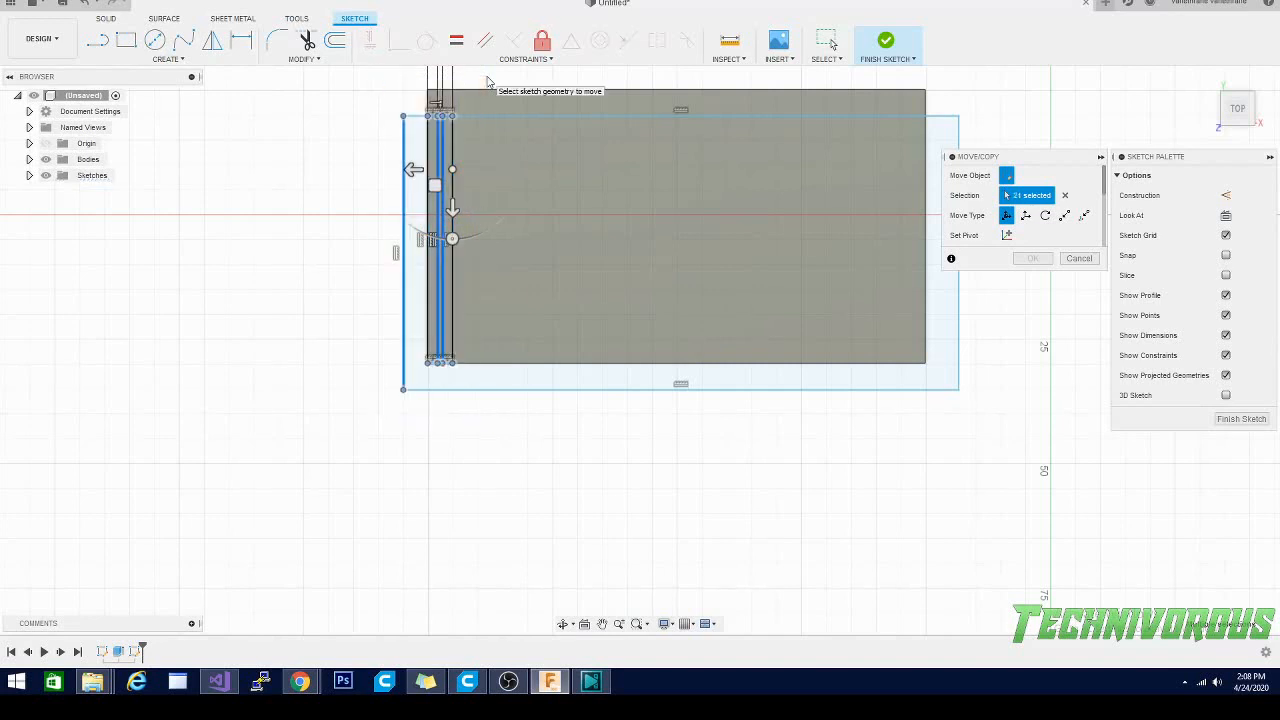
{"action": "left_click", "coordinate": [403, 297]}
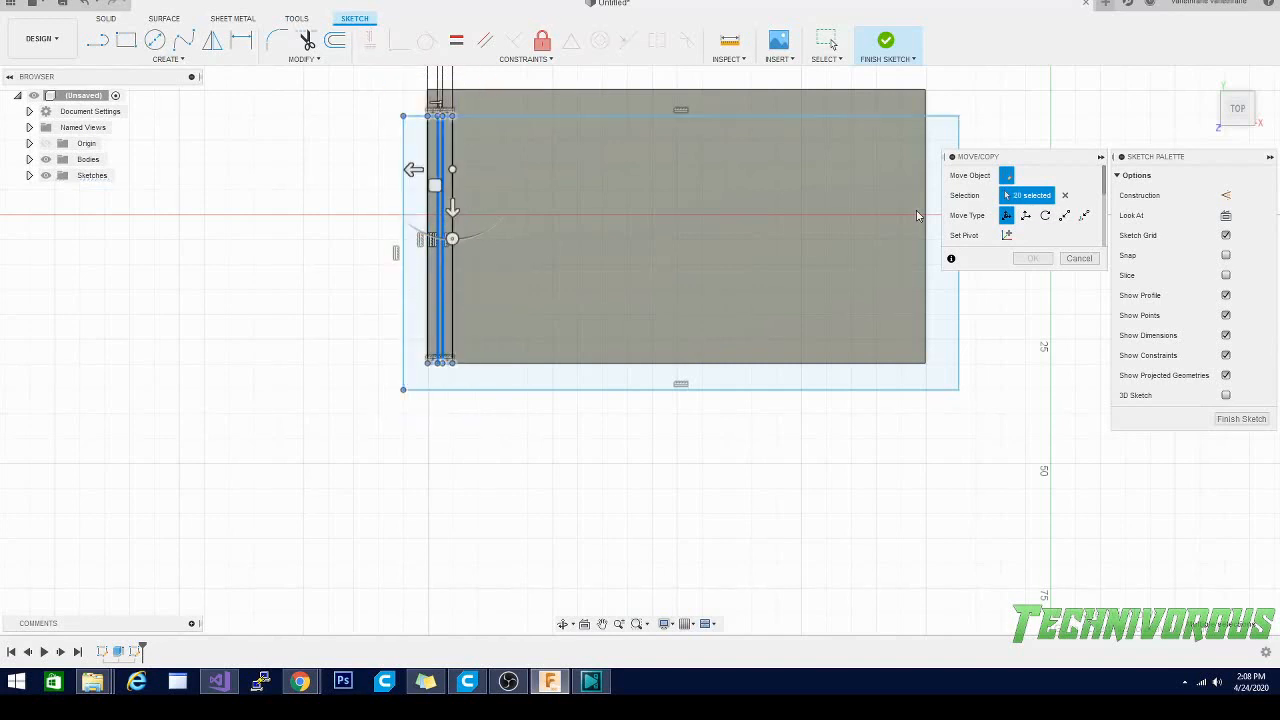
{"action": "left_click", "coordinate": [1079, 260]}
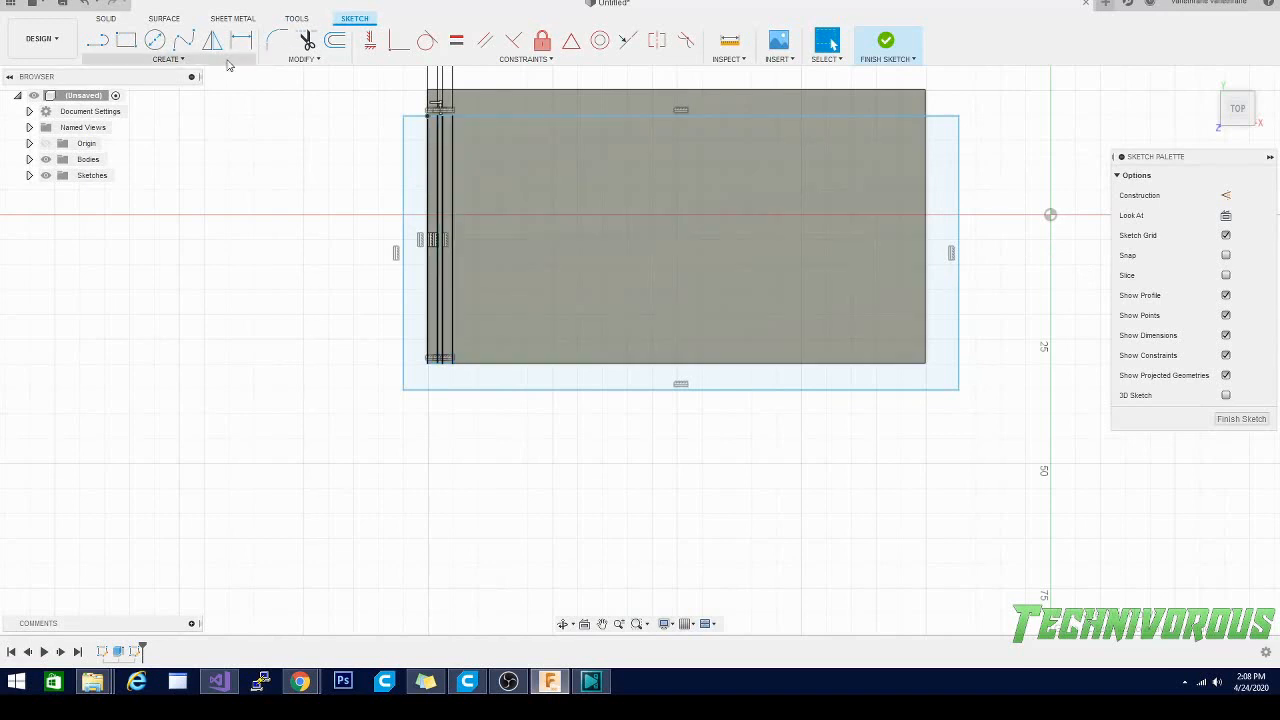
Step: Copy the four vertical strip lines with Move/Copy, using Create Copy and an X distance of -6 mm
{"action": "left_click", "coordinate": [304, 58]}
{"action": "left_click", "coordinate": [291, 173]}
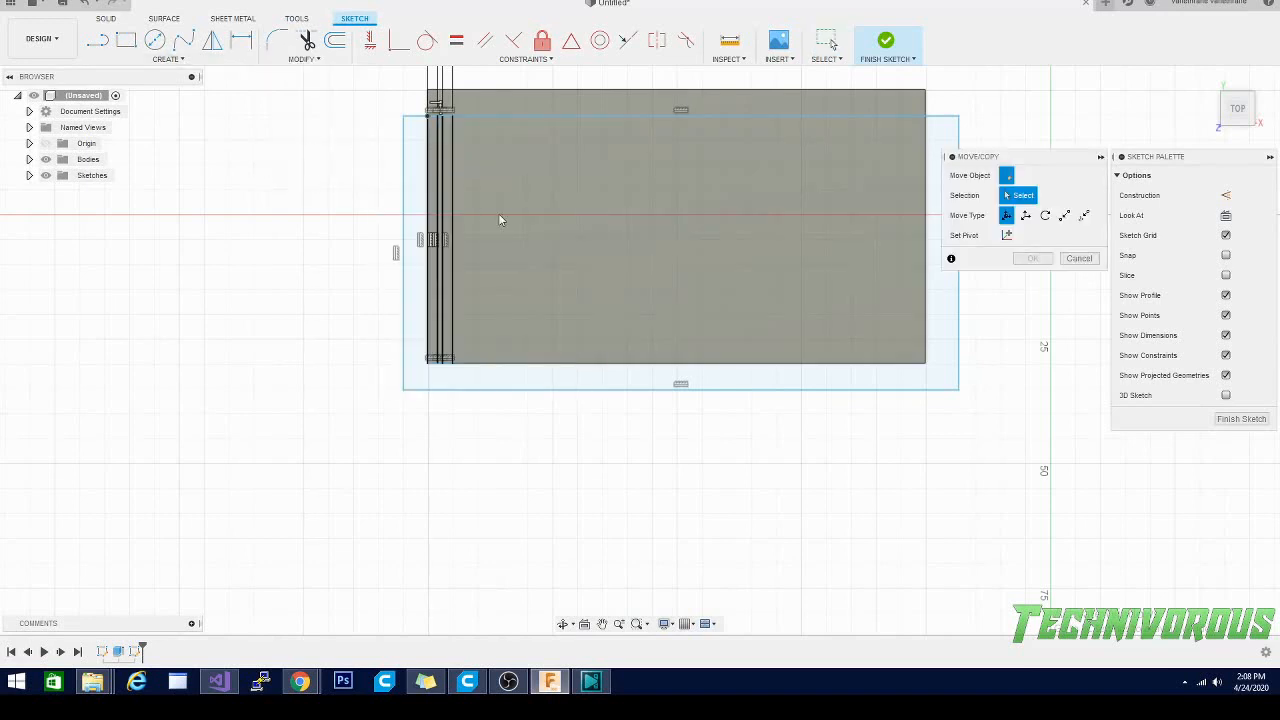
{"action": "left_click", "coordinate": [451, 217]}
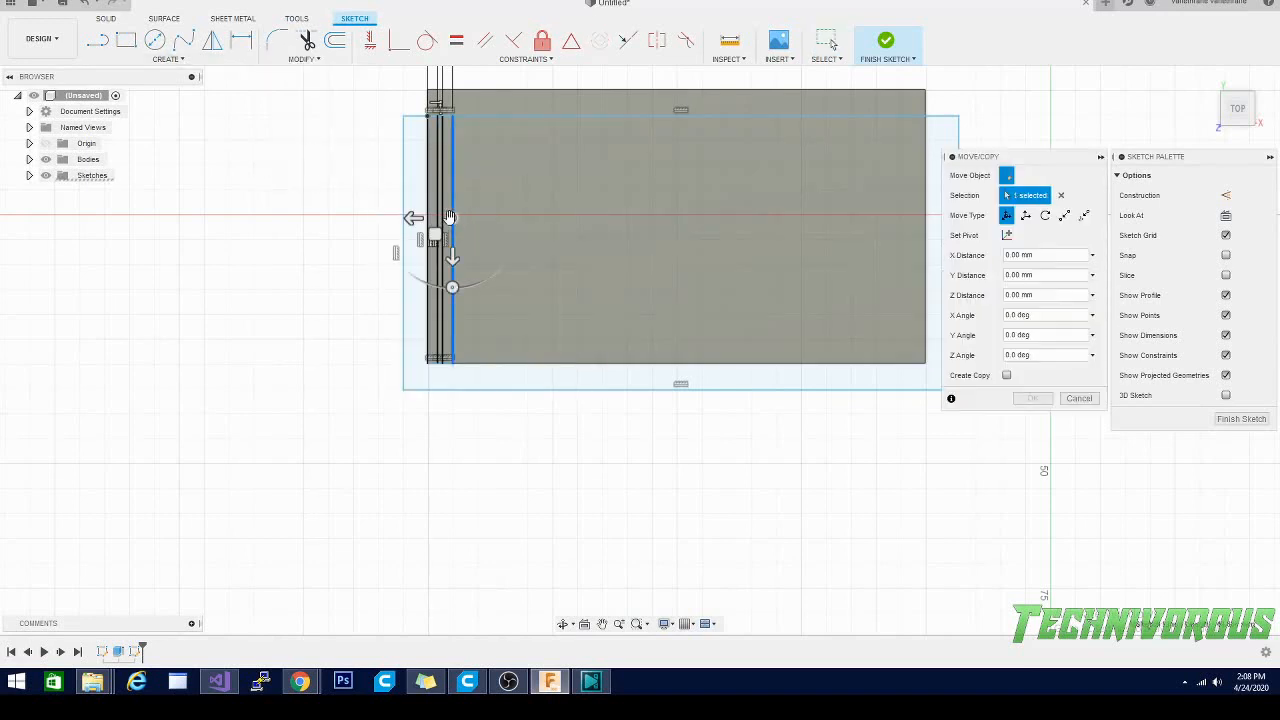
{"action": "left_click", "coordinate": [437, 222]}
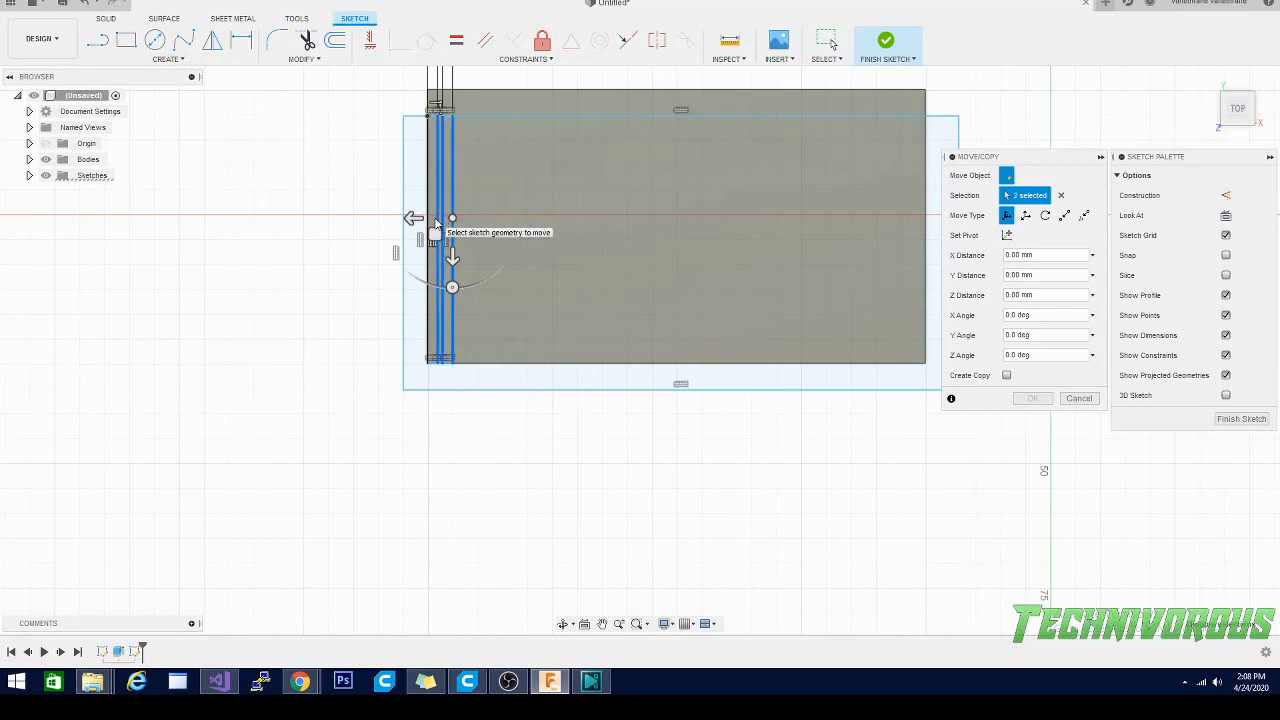
{"action": "left_click", "coordinate": [429, 216]}
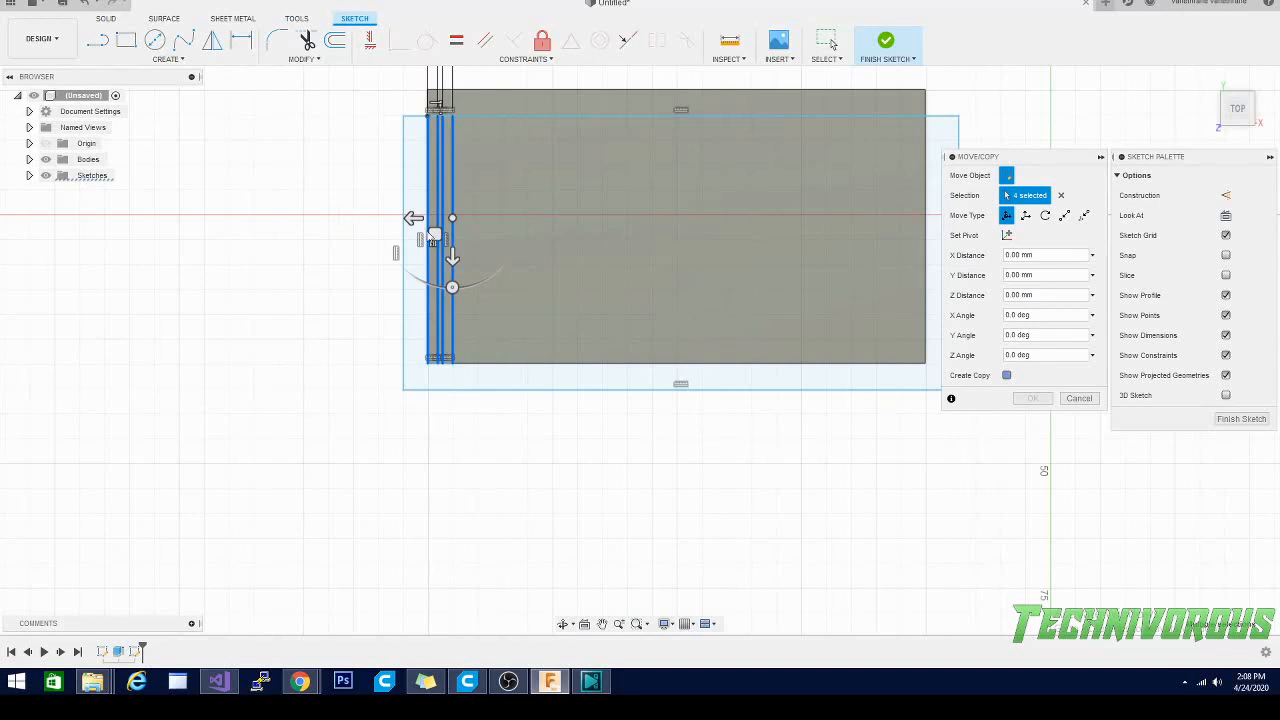
{"action": "mouse_move", "coordinate": [413, 219]}
{"action": "left_mouse_down"}
{"action": "mouse_move", "coordinate": [457, 217]}
{"action": "mouse_move", "coordinate": [440, 218]}
{"action": "left_mouse_up"}
{"action": "left_click", "coordinate": [587, 251]}
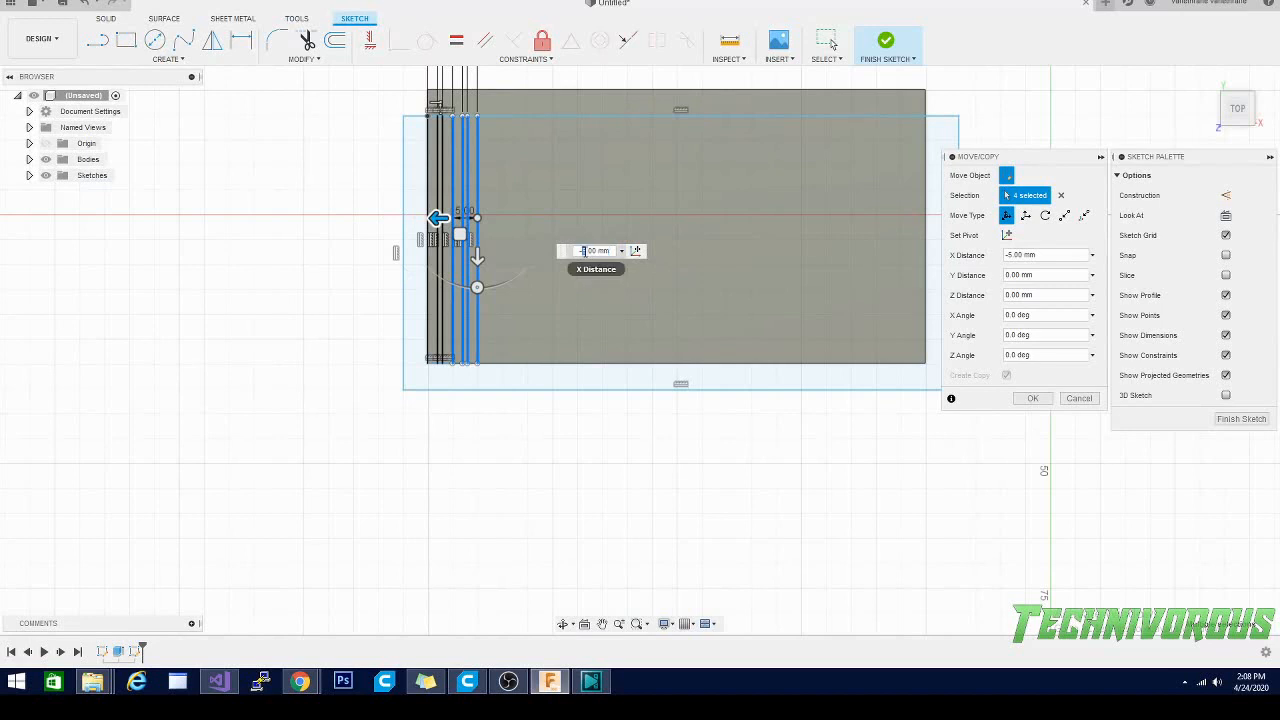
{"action": "type", "text": "6"}
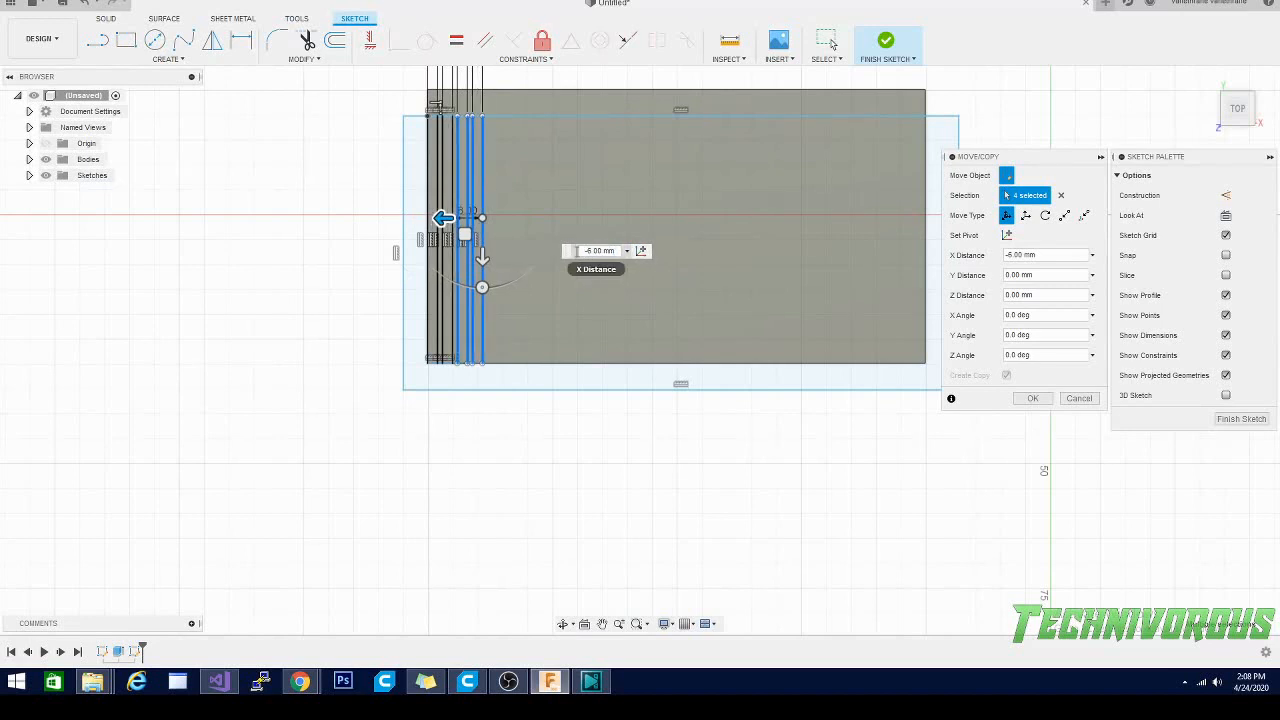
{"action": "left_click", "coordinate": [1034, 399]}
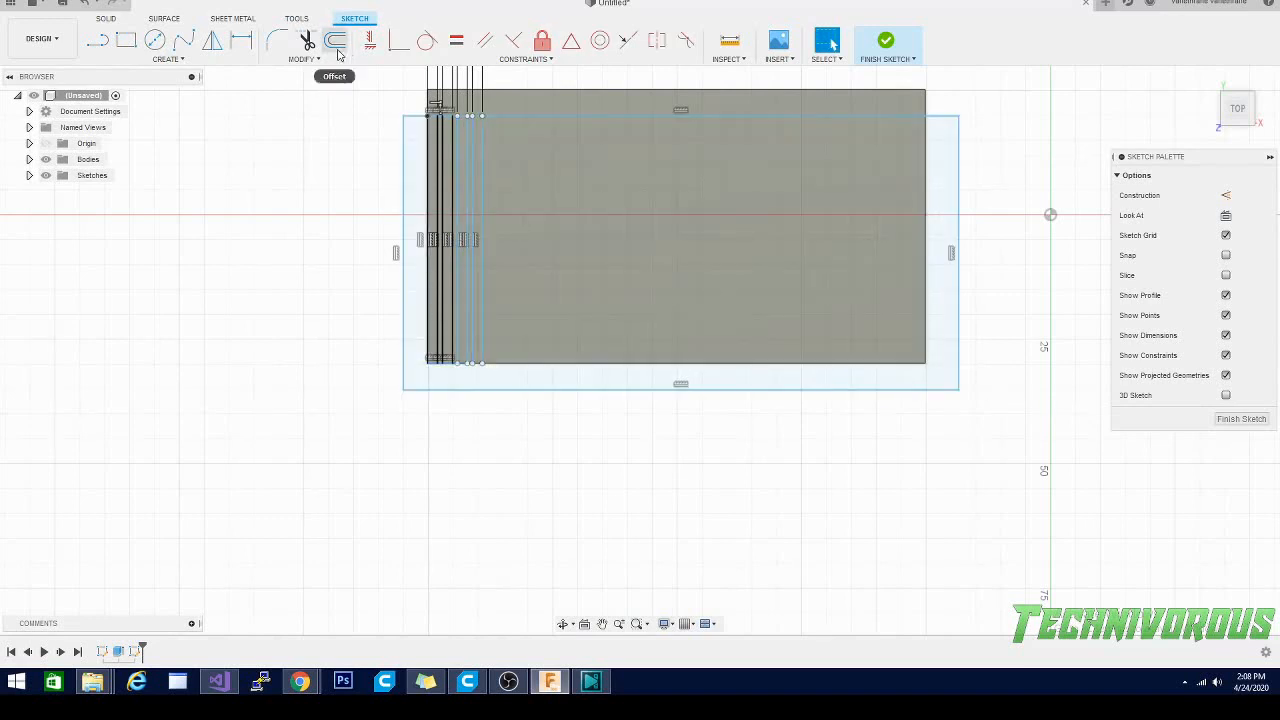
{"action": "left_click", "coordinate": [303, 59]}
{"action": "left_click", "coordinate": [305, 177]}
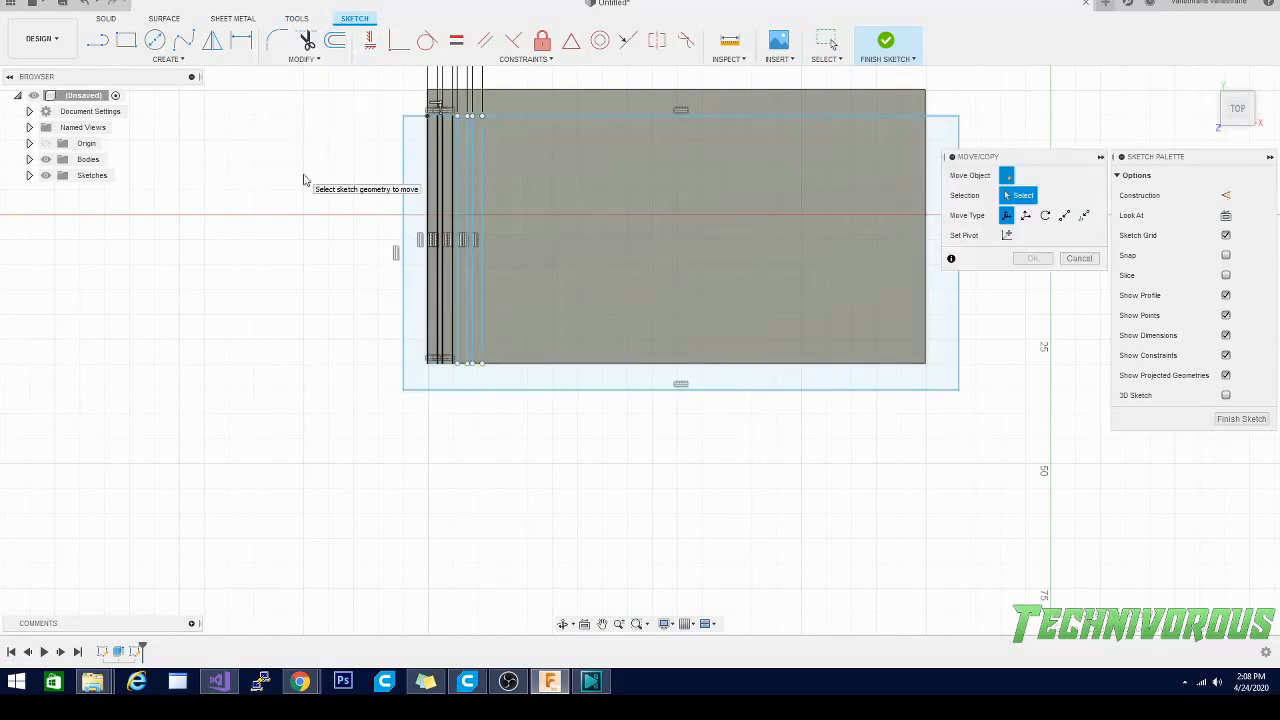
{"action": "left_click", "coordinate": [437, 272]}
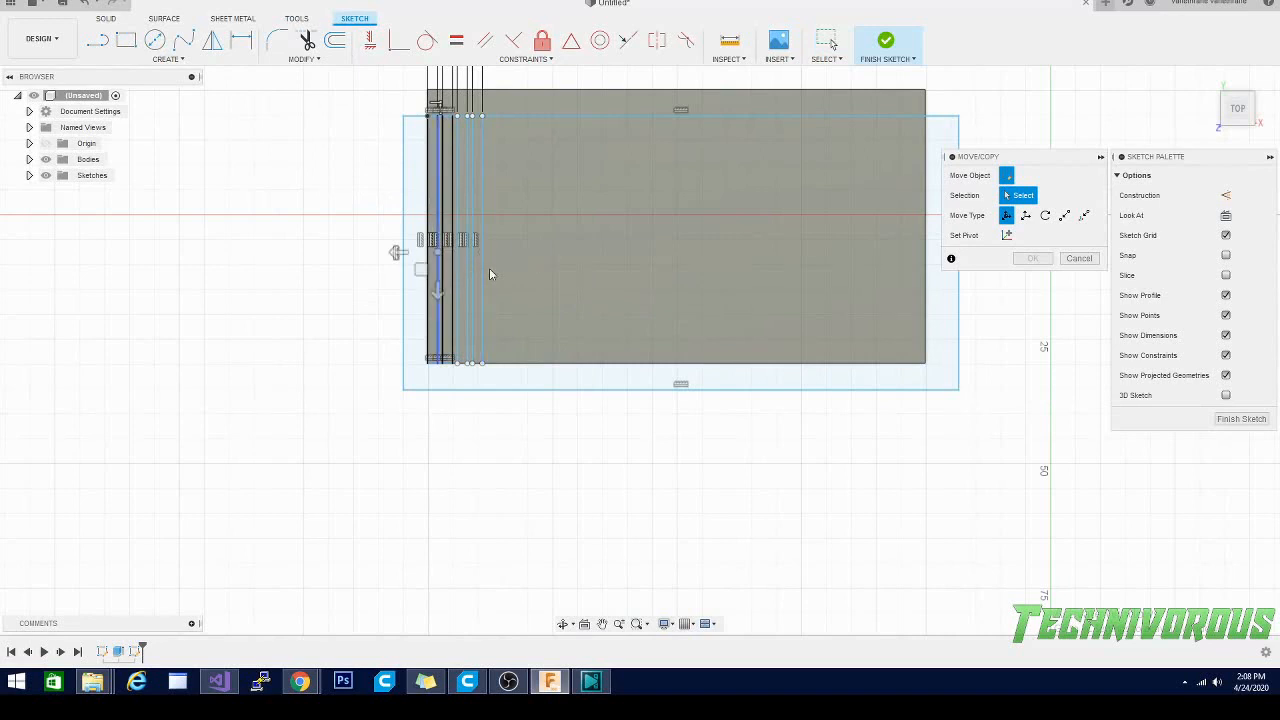
{"action": "left_click", "coordinate": [479, 272]}
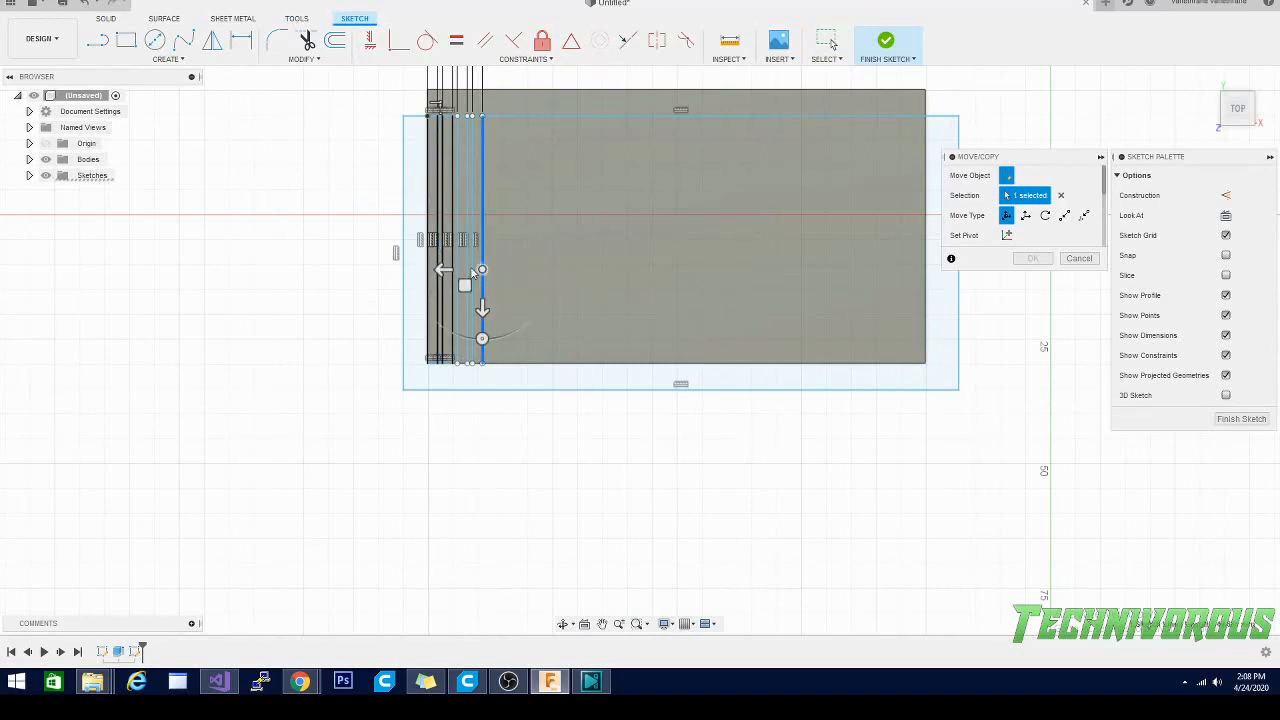
{"action": "left_click", "coordinate": [471, 271]}
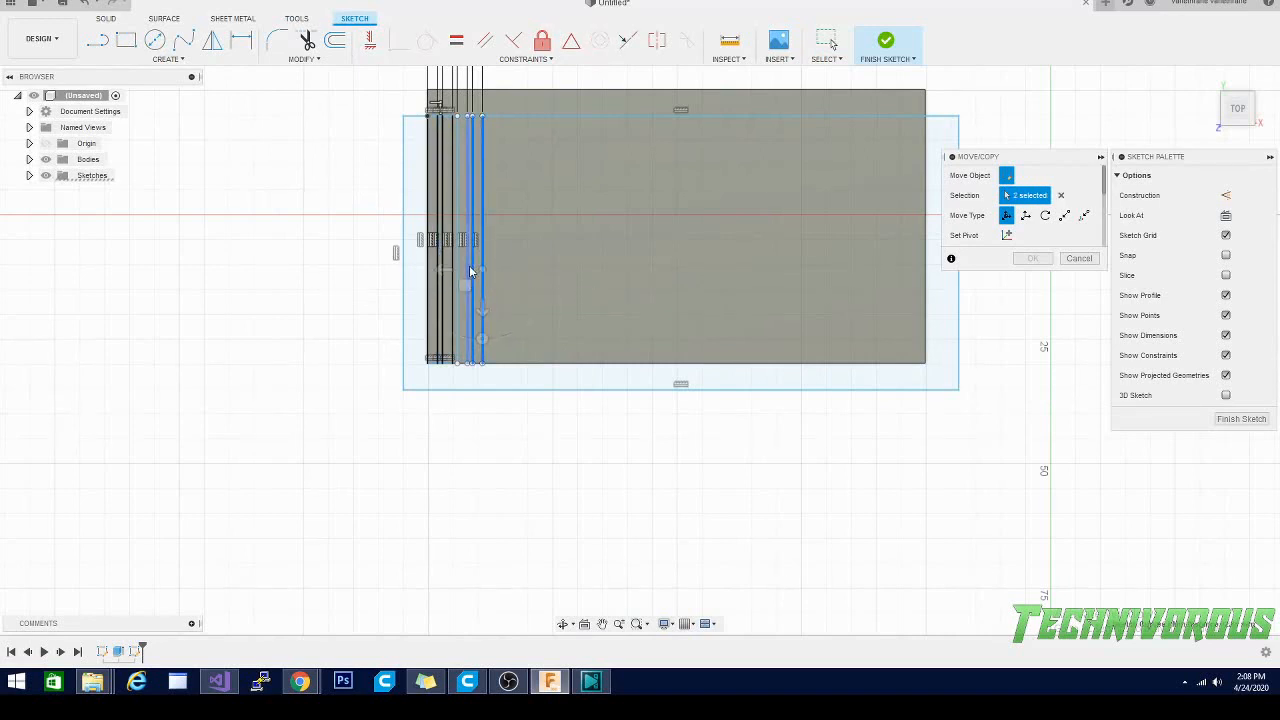
{"action": "left_click", "coordinate": [469, 271]}
{"action": "left_click", "coordinate": [459, 269]}
{"action": "left_click", "coordinate": [453, 264]}
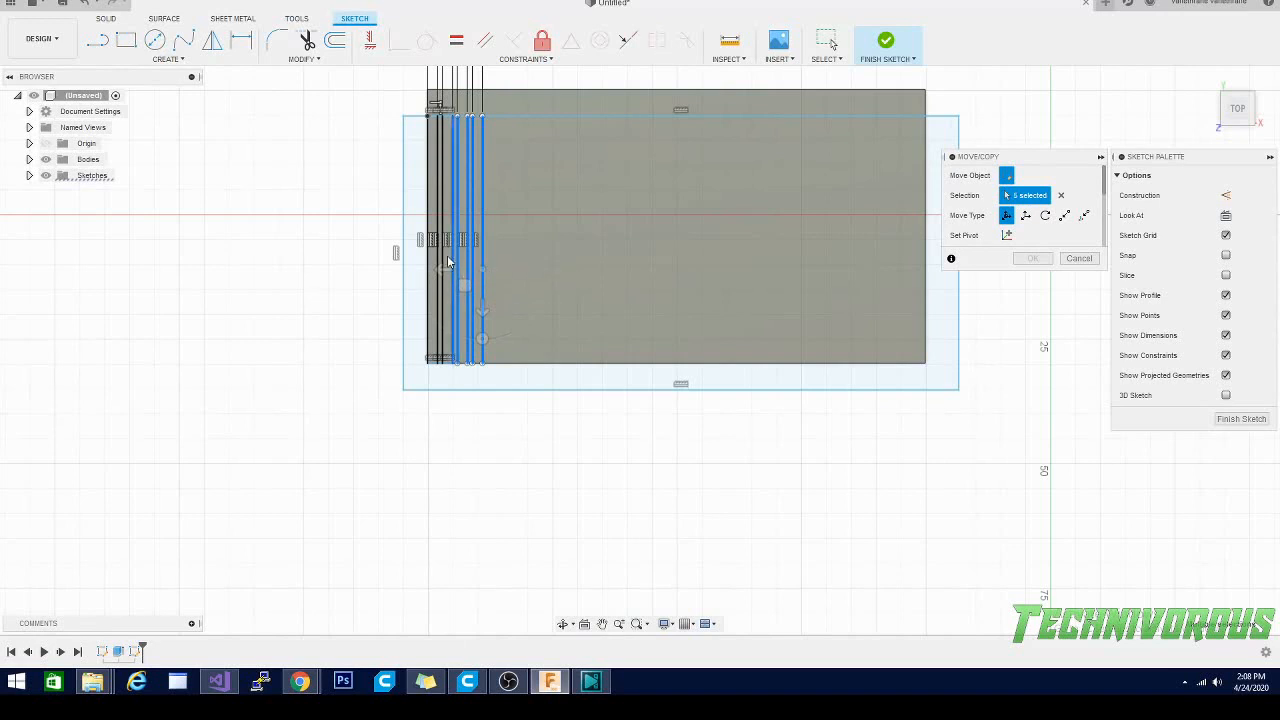
{"action": "left_click", "coordinate": [442, 263]}
{"action": "left_click", "coordinate": [436, 260]}
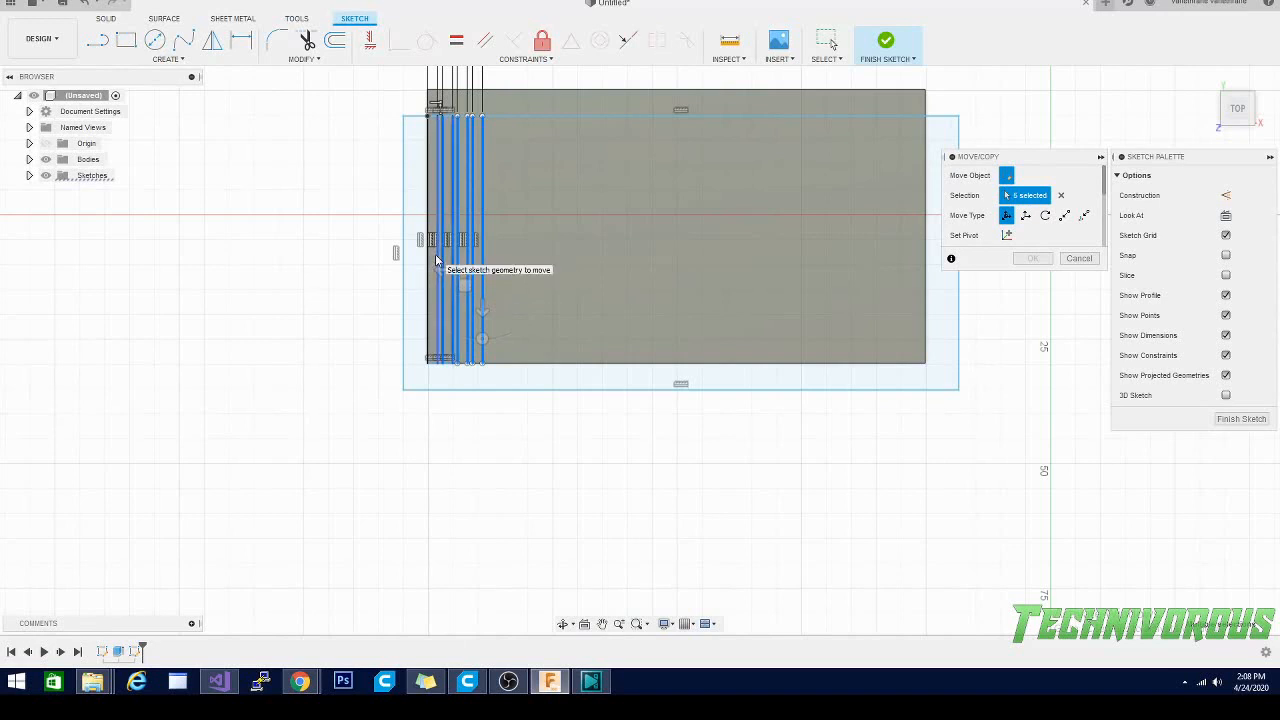
{"action": "left_click", "coordinate": [428, 266]}
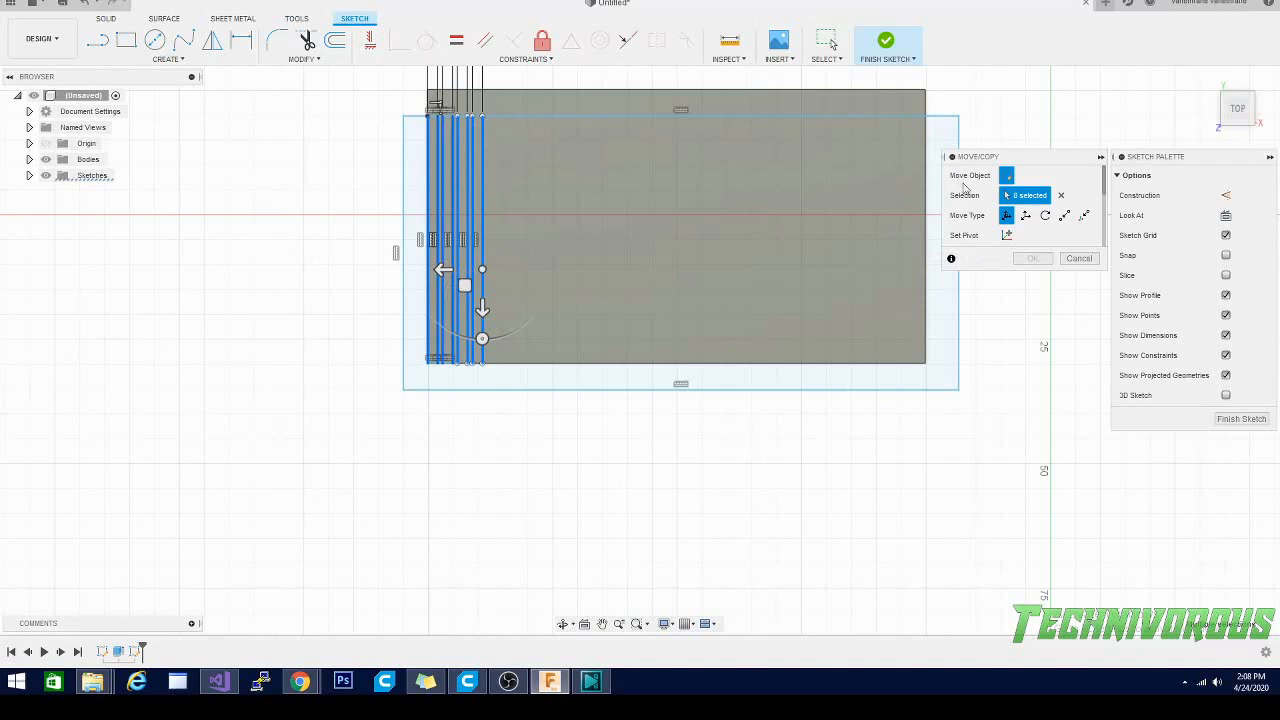
{"action": "left_click", "coordinate": [1079, 258]}
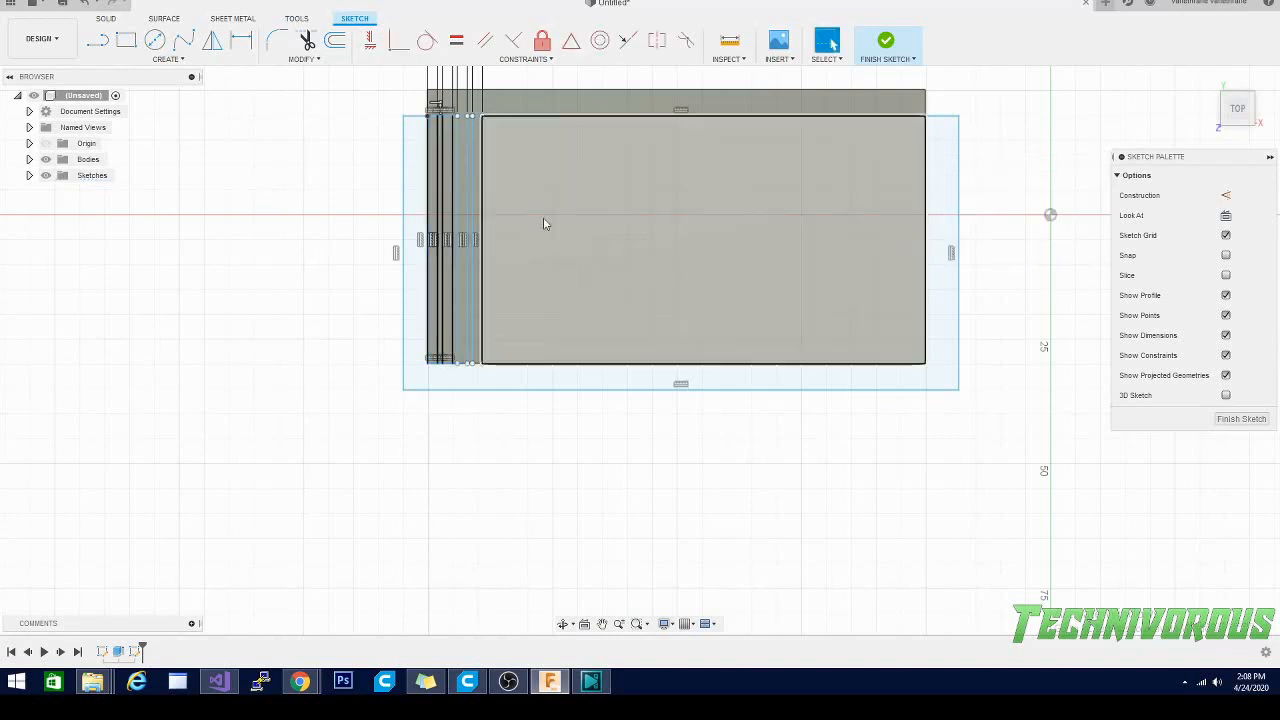
{"action": "left_click", "coordinate": [484, 147]}
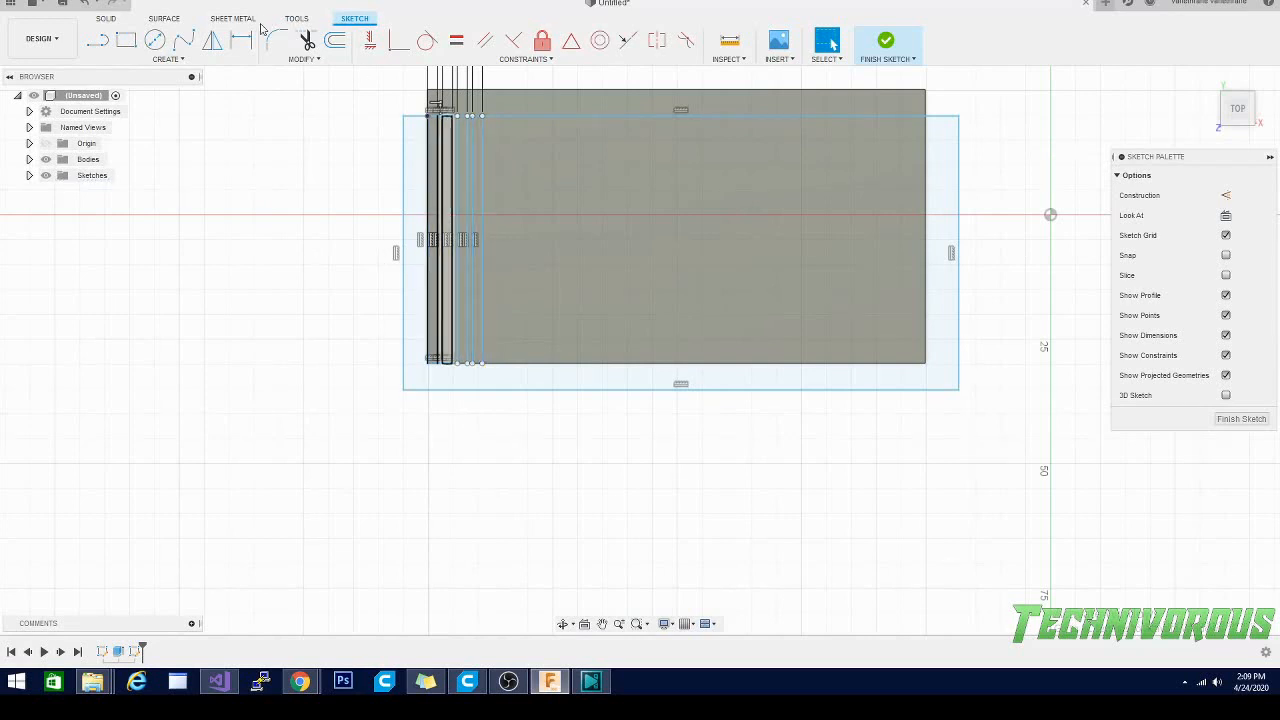
Step: Copy the eight vertical strip lines with Move/Copy, using Create Copy and an X distance of -12 mm
{"action": "left_click", "coordinate": [292, 59]}
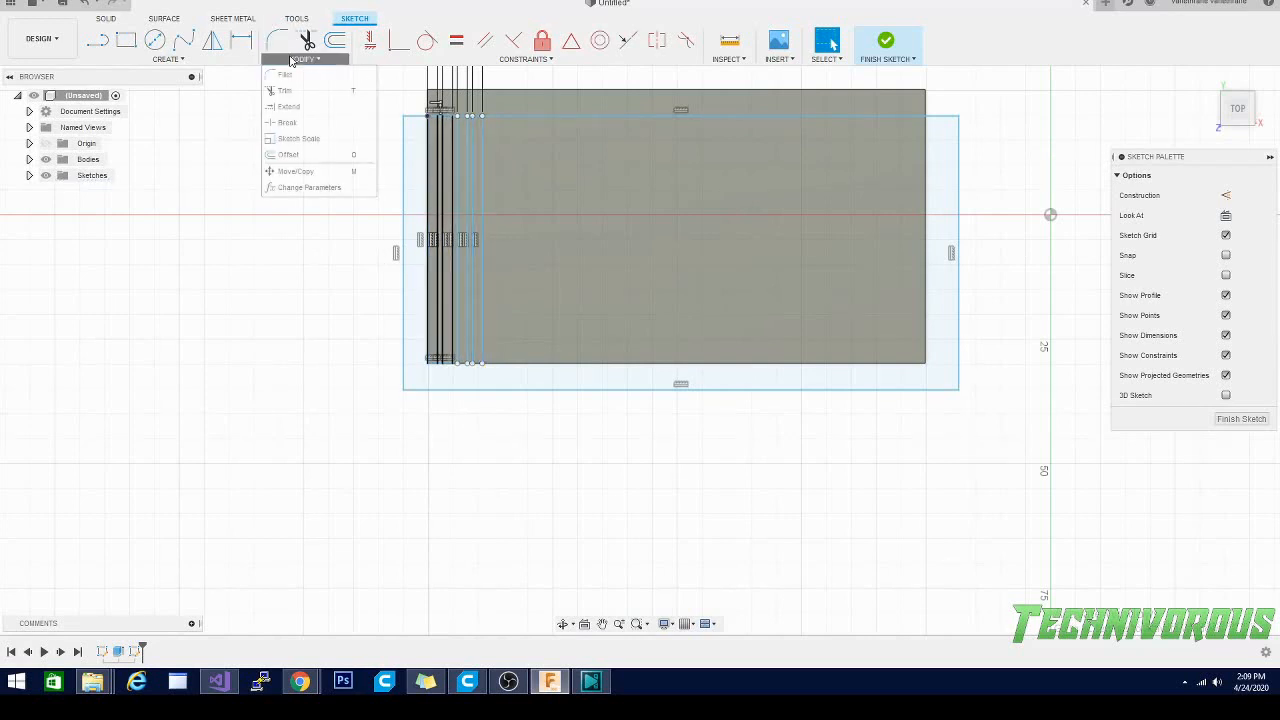
{"action": "left_click", "coordinate": [296, 171]}
{"action": "left_click", "coordinate": [478, 205]}
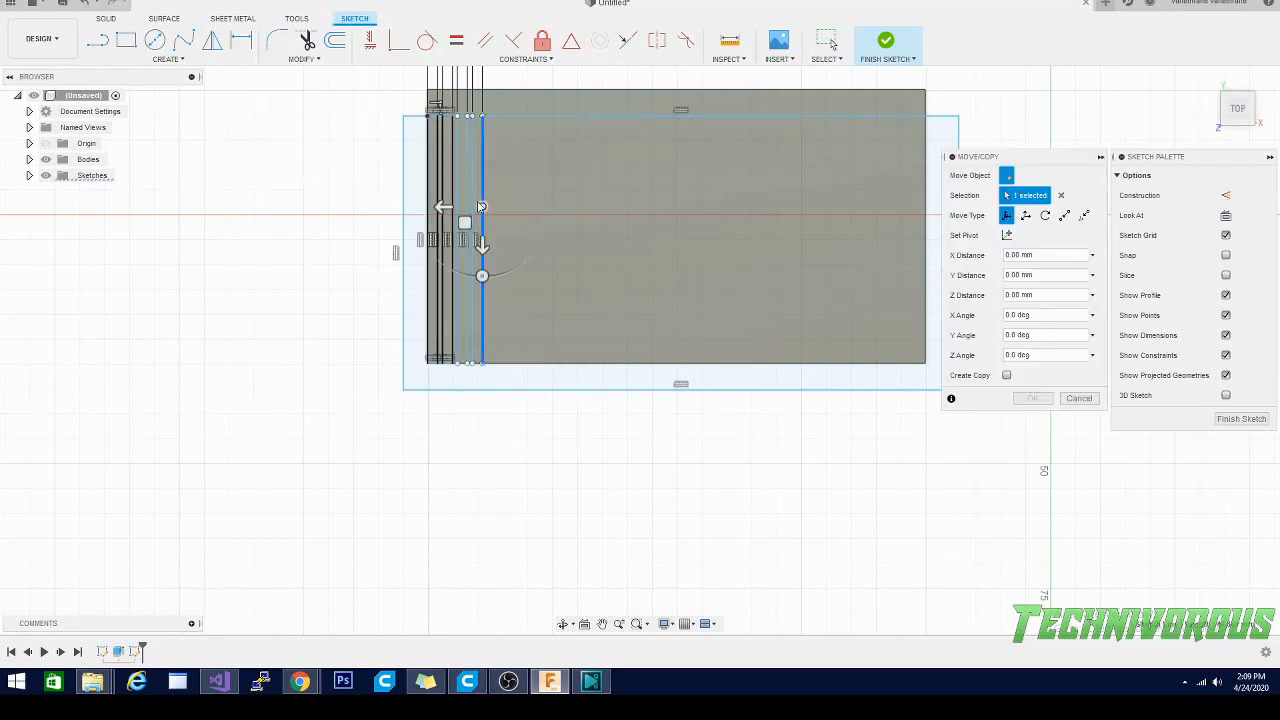
{"action": "left_click", "coordinate": [473, 203]}
{"action": "left_click", "coordinate": [468, 198]}
{"action": "left_click", "coordinate": [455, 196]}
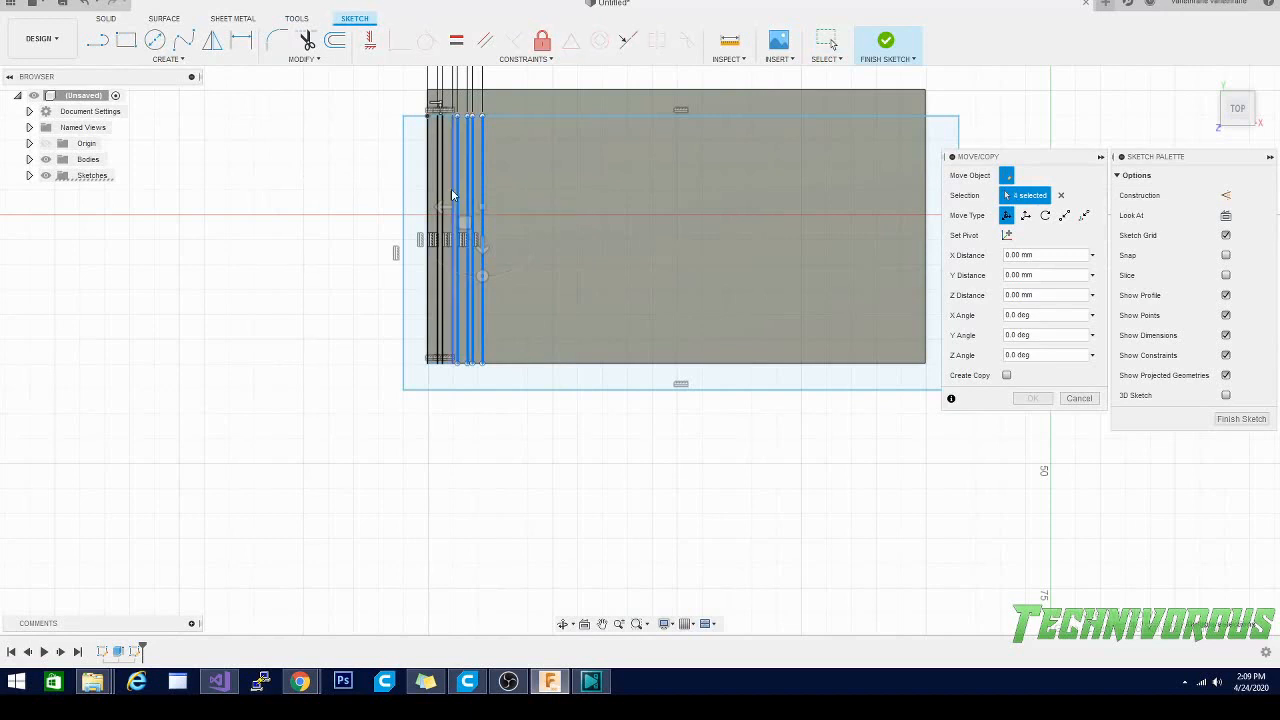
{"action": "left_click", "coordinate": [441, 194]}
{"action": "left_click", "coordinate": [438, 188]}
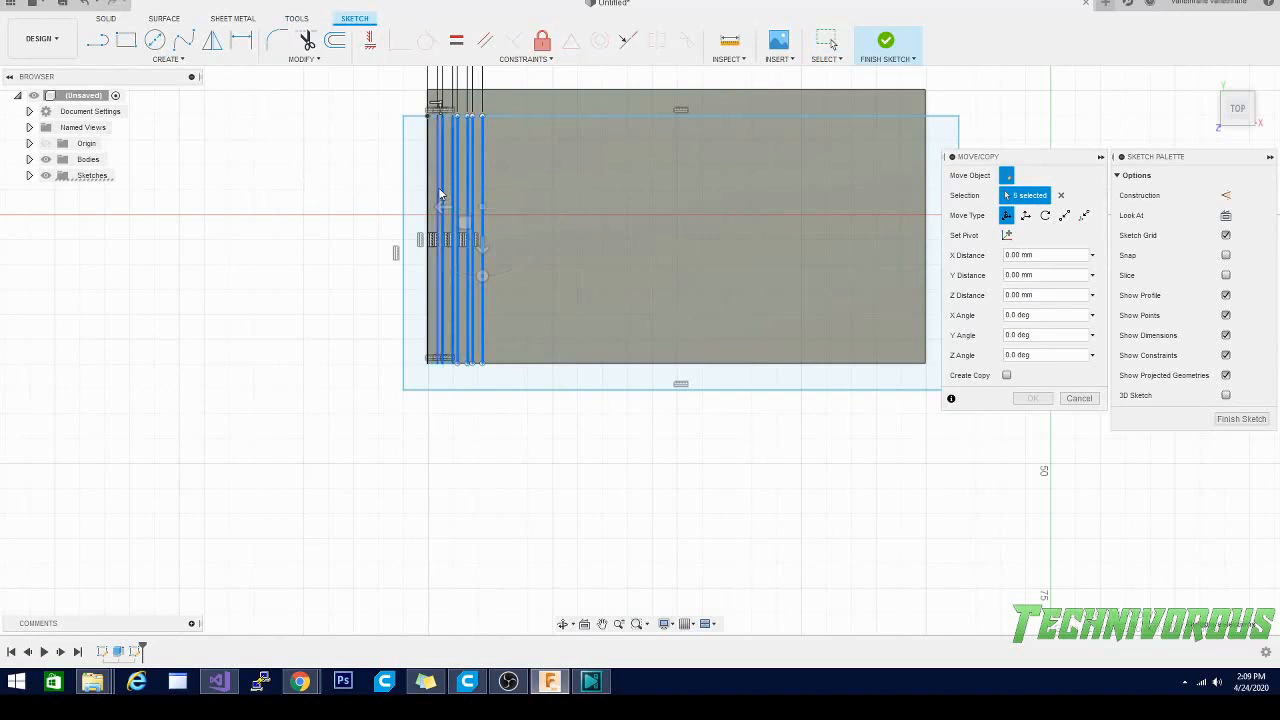
{"action": "left_click", "coordinate": [429, 190]}
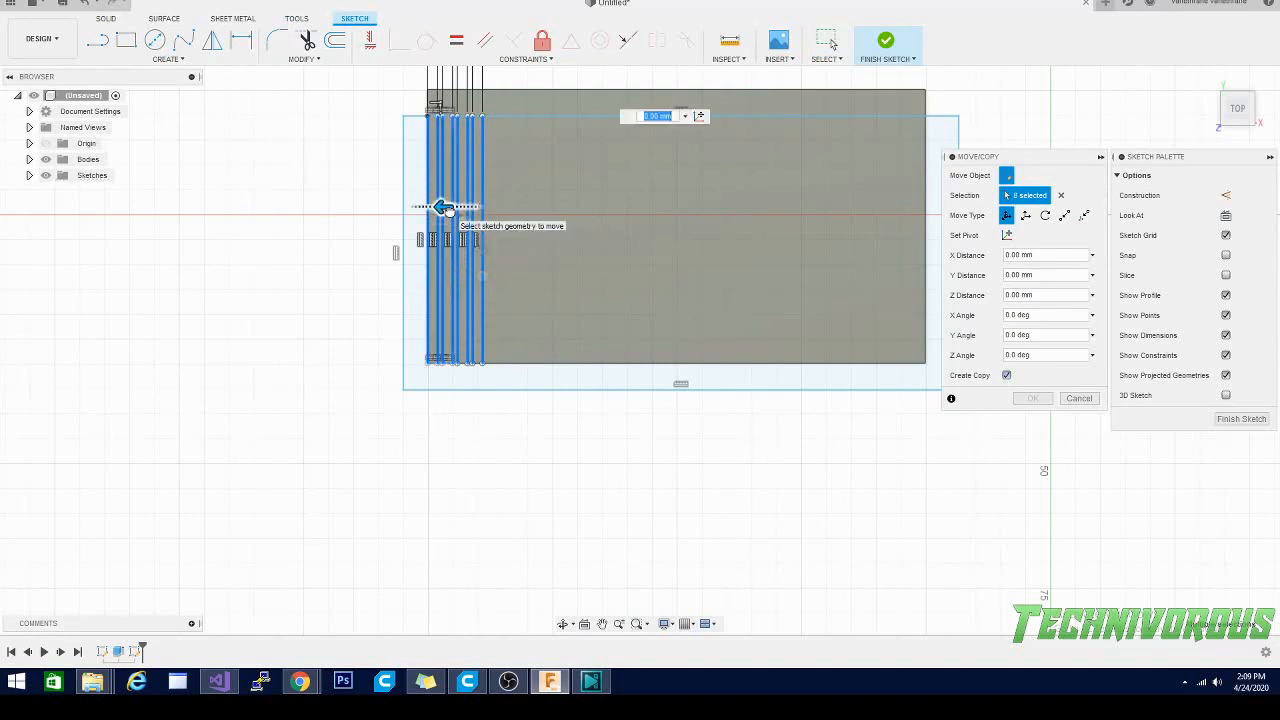
{"action": "left_click_drag", "start_coordinate": [443, 207], "coordinate": [509, 217]}
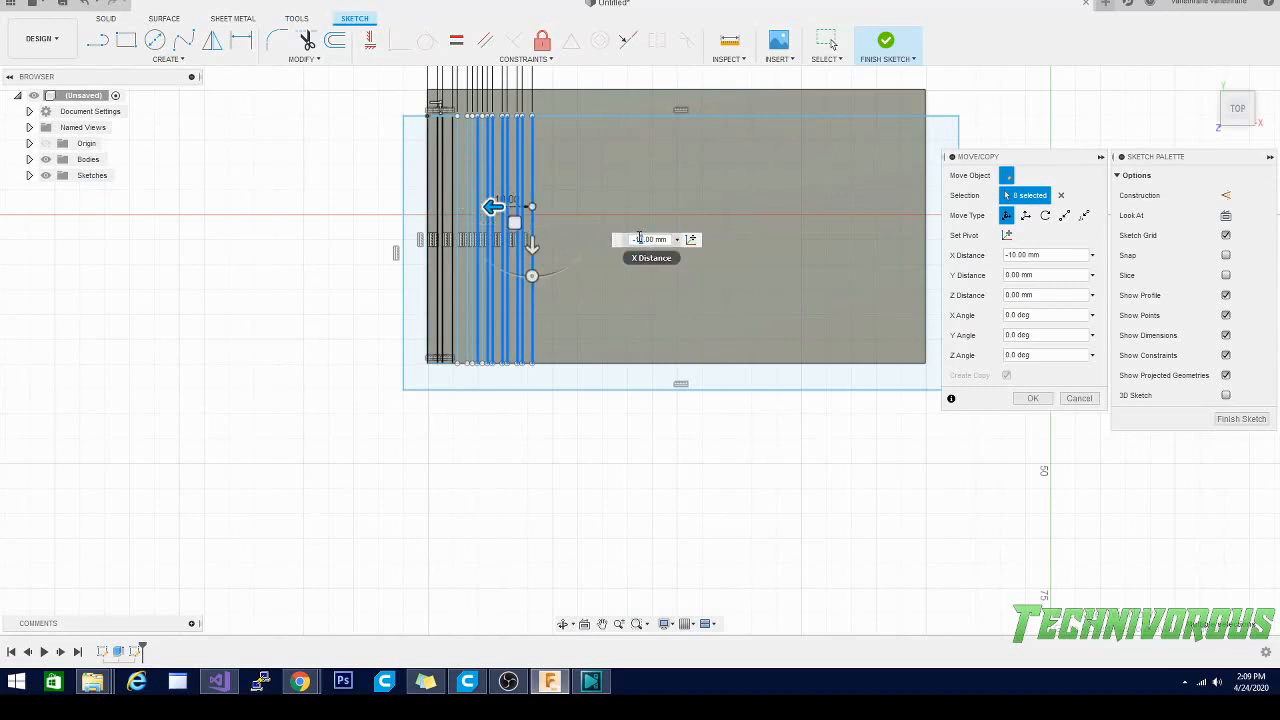
{"action": "type", "text": "2"}
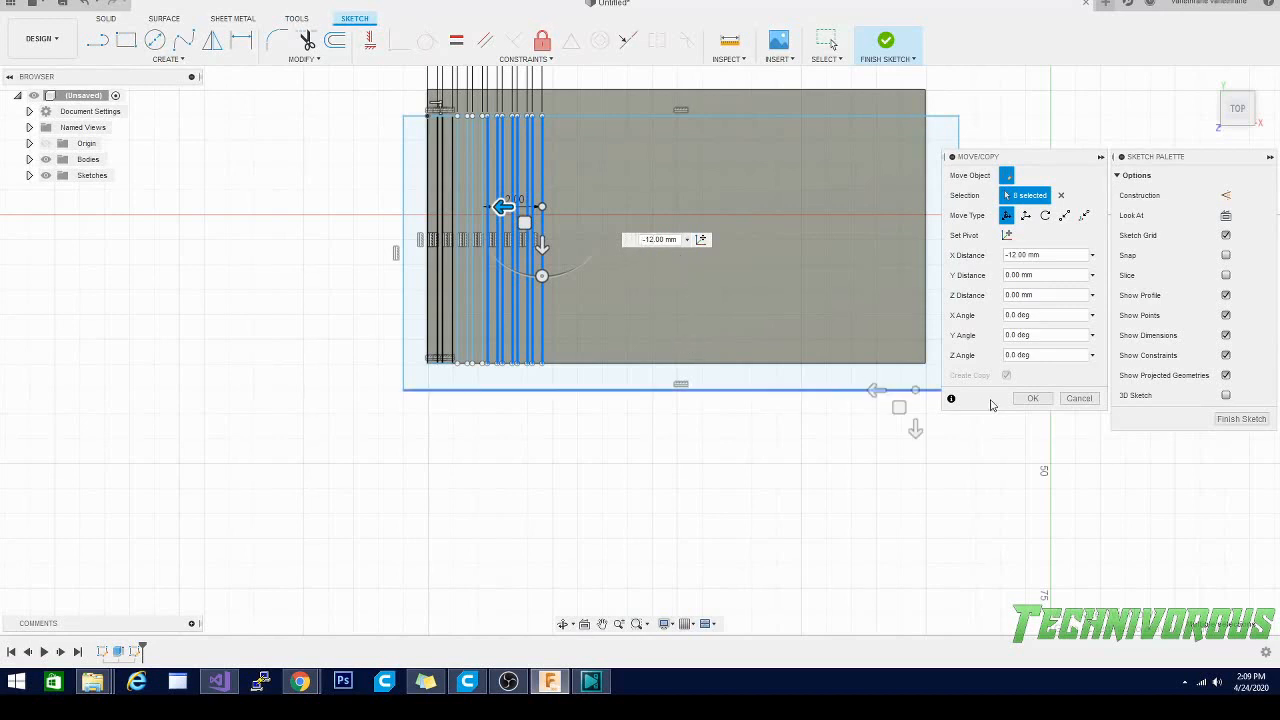
{"action": "left_click", "coordinate": [1034, 399]}
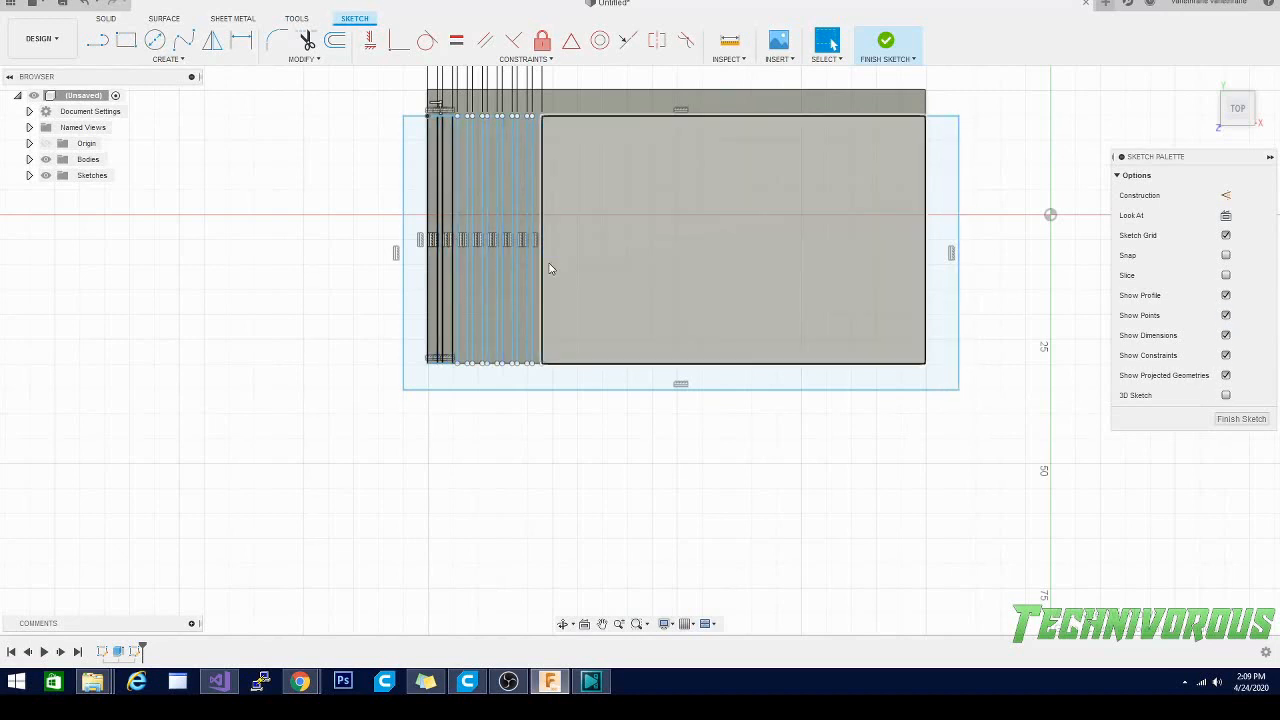
{"action": "left_click", "coordinate": [302, 59]}
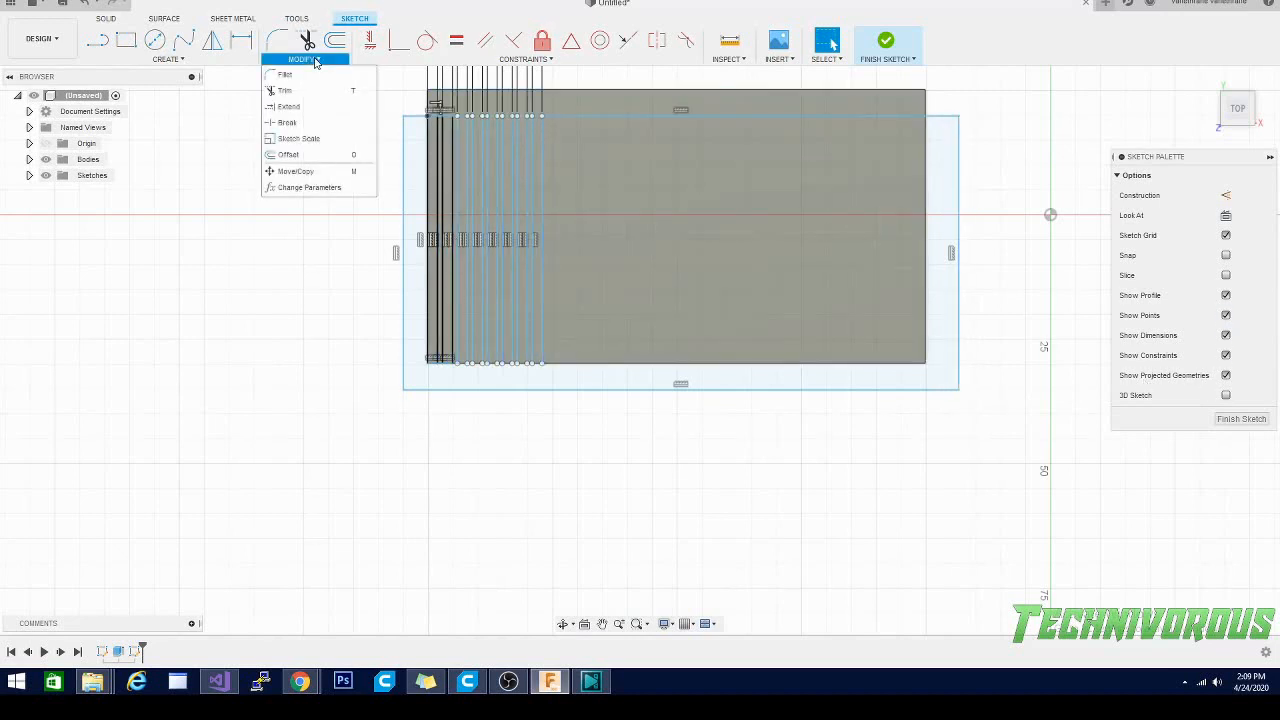
{"action": "left_click", "coordinate": [333, 176]}
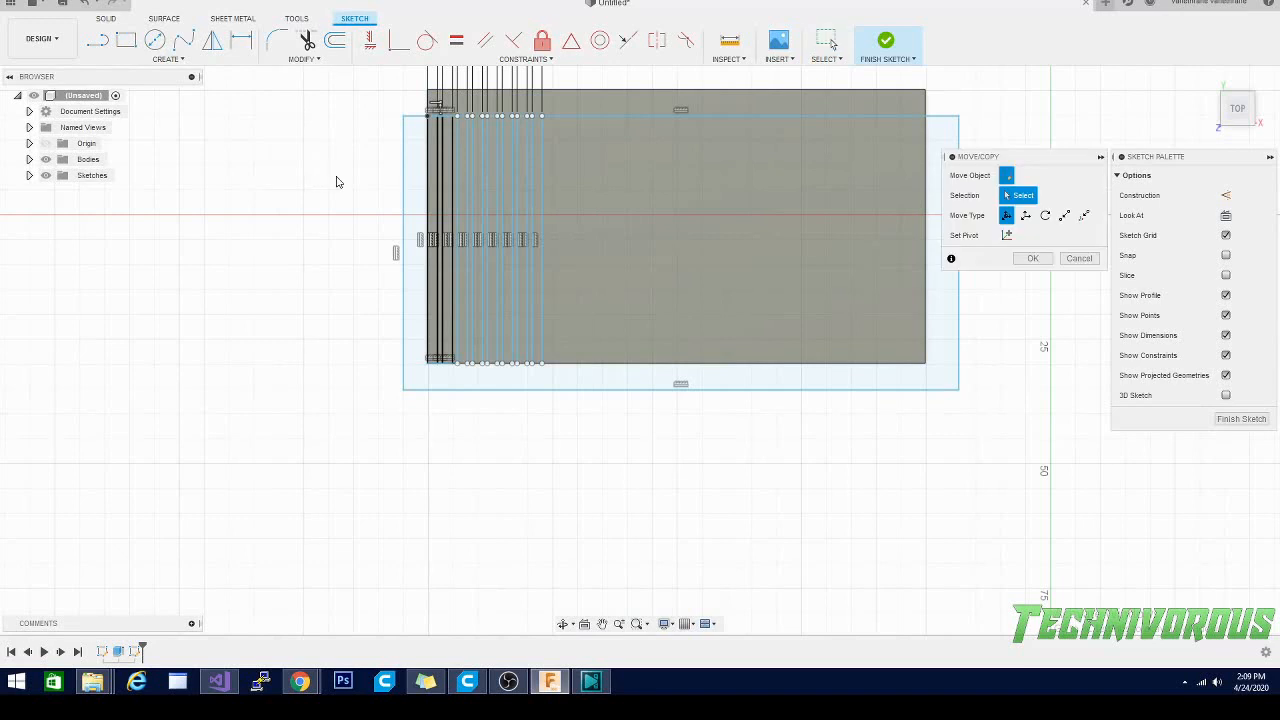
{"action": "left_click", "coordinate": [542, 299]}
{"action": "left_click", "coordinate": [533, 285]}
{"action": "left_click", "coordinate": [528, 285]}
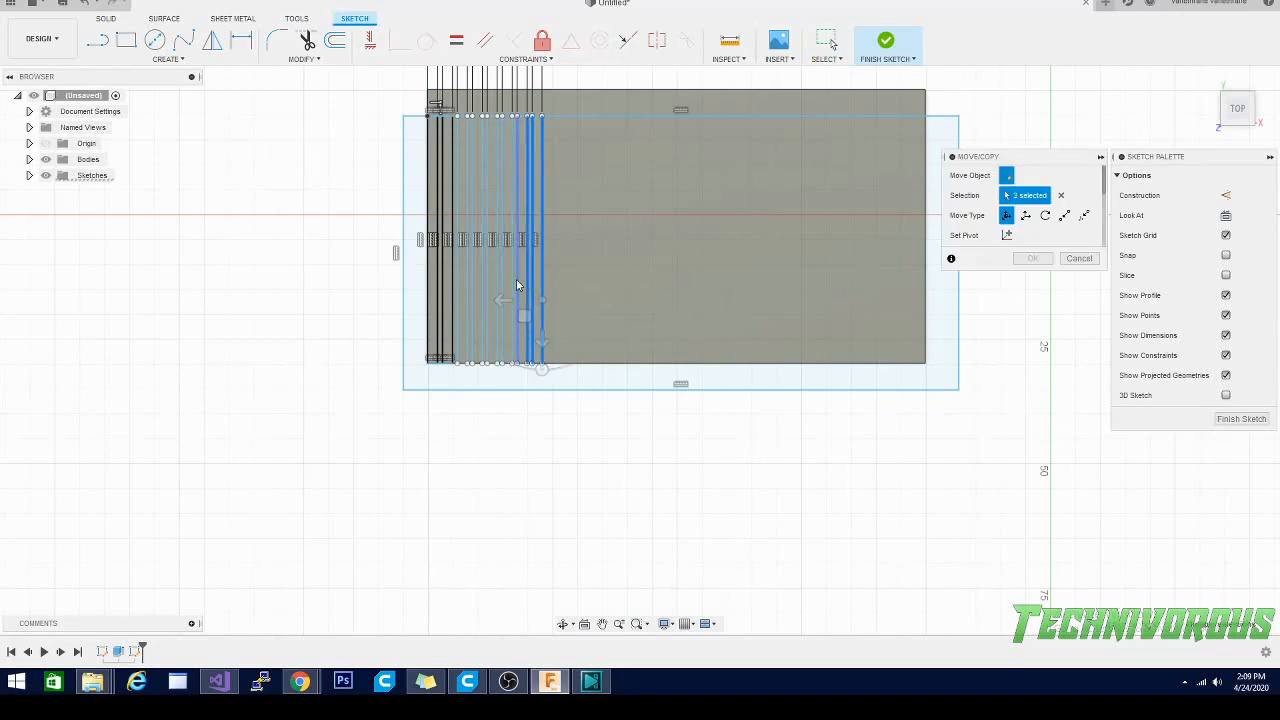
{"action": "left_click", "coordinate": [515, 285]}
{"action": "left_click", "coordinate": [508, 280]}
{"action": "left_click", "coordinate": [499, 280]}
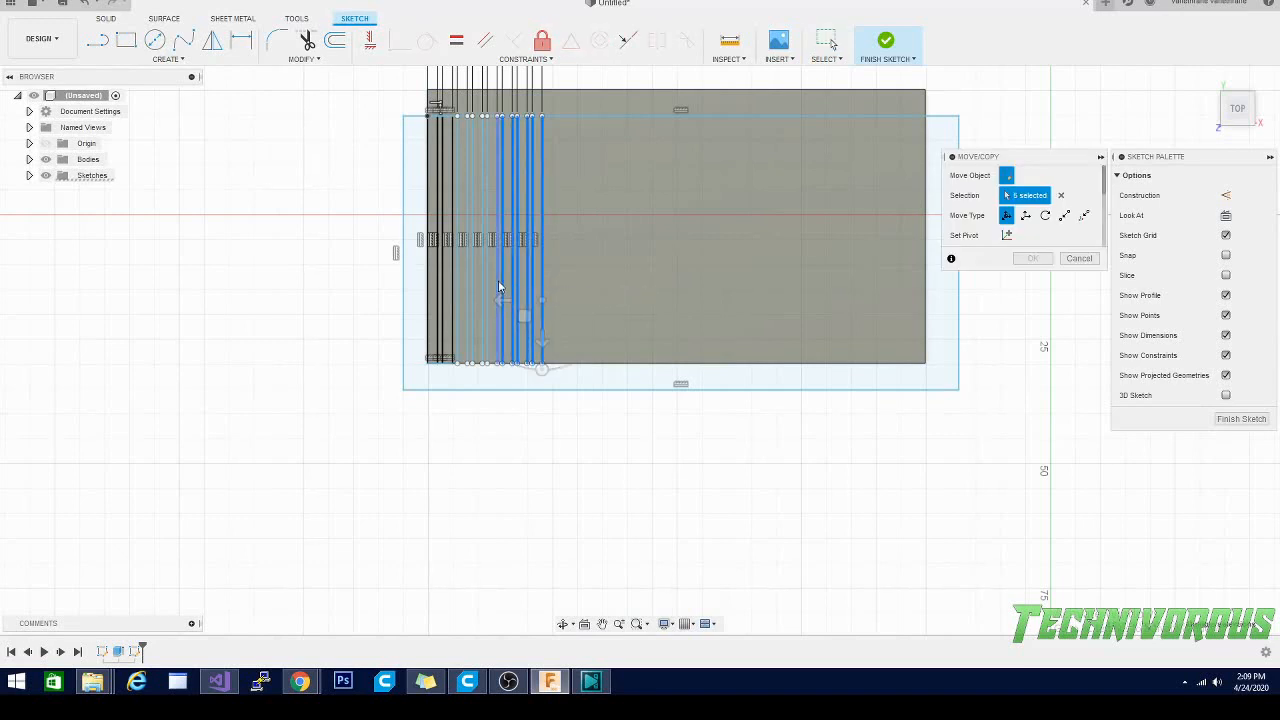
{"action": "left_click", "coordinate": [482, 277]}
{"action": "left_click", "coordinate": [486, 276]}
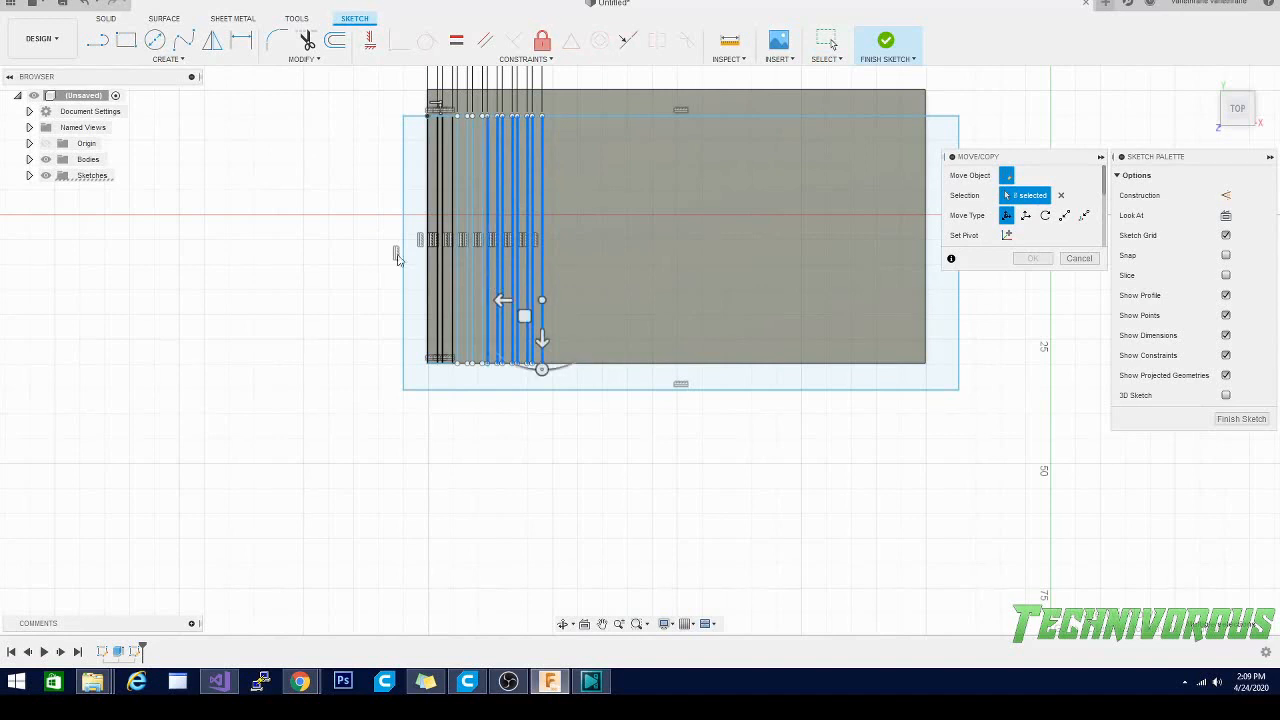
{"action": "left_click_drag", "start_coordinate": [571, 177], "coordinate": [383, 263]}
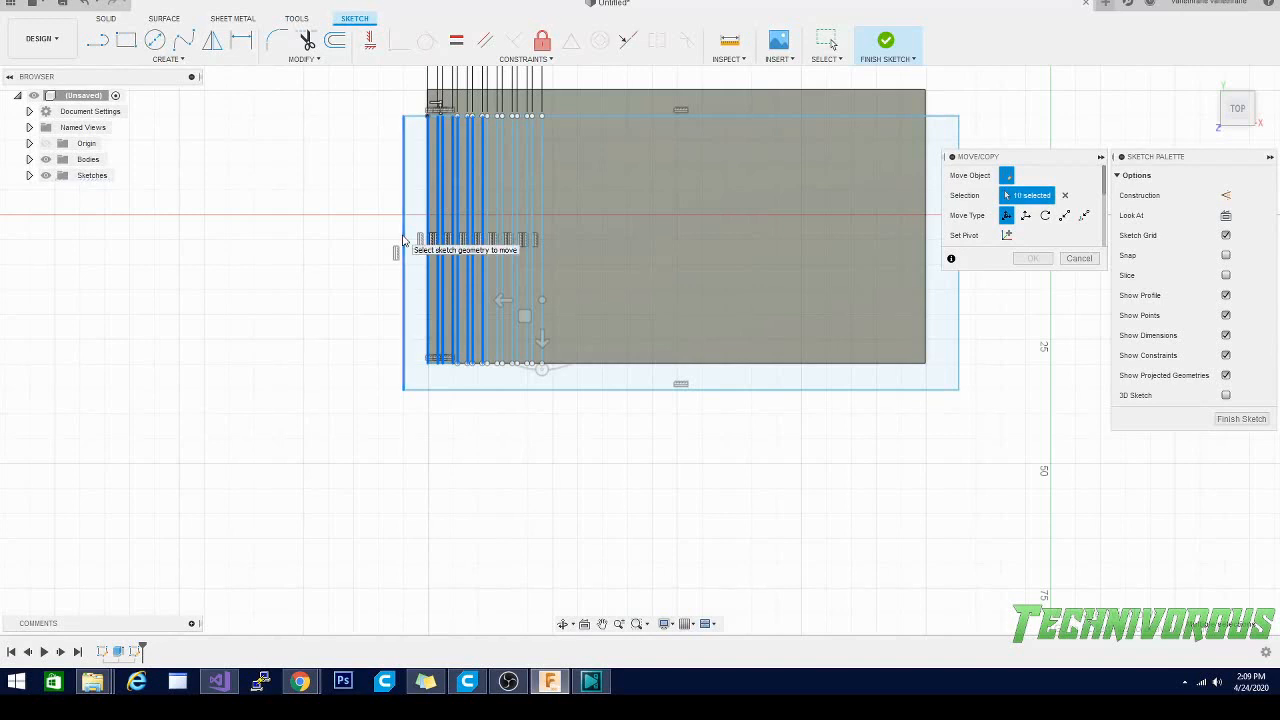
{"action": "left_click", "coordinate": [1078, 258]}
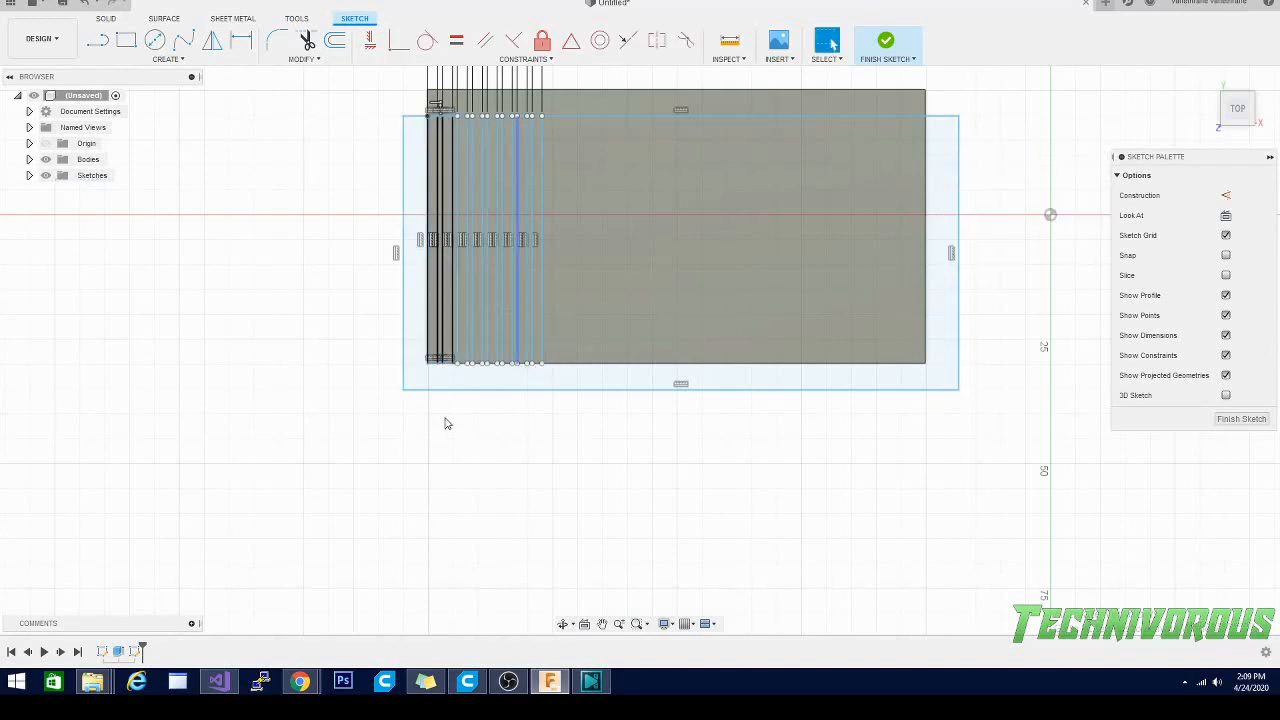
Step: Select all sixteen vertical strip lines, back to the plate's left edge, as the geometry to duplicate with Move/Copy
{"action": "left_click", "coordinate": [301, 58]}
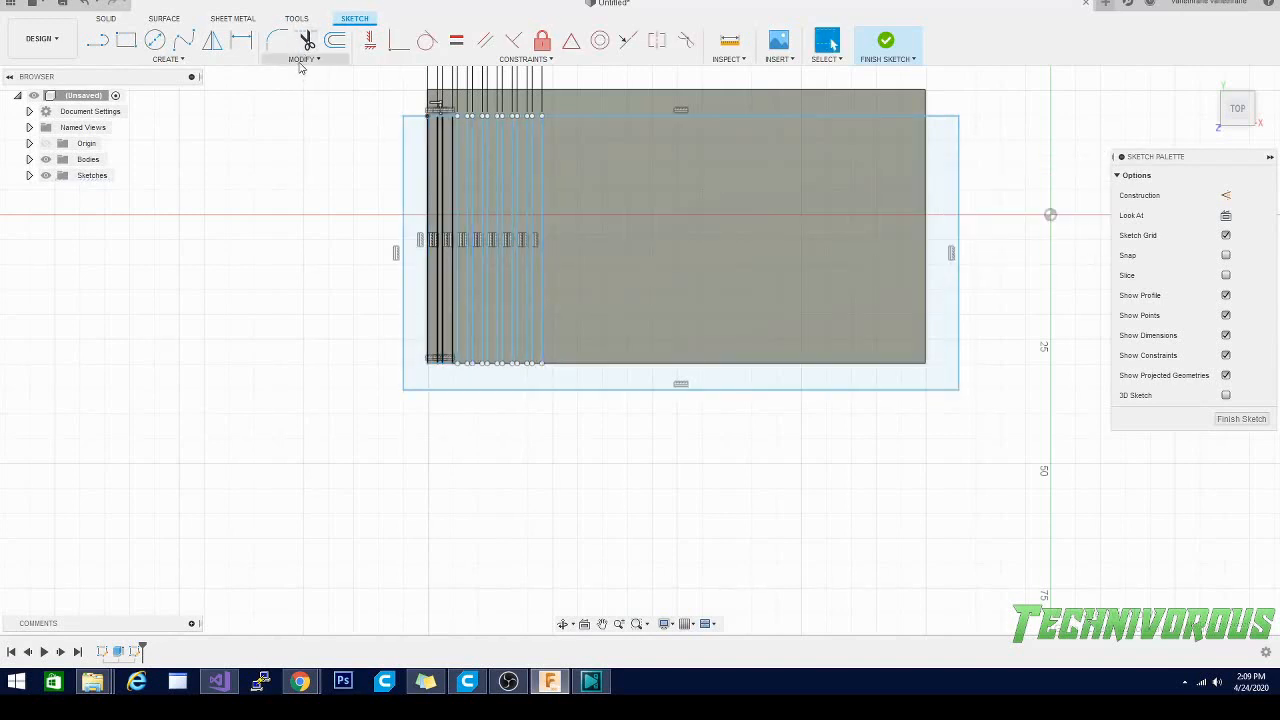
{"action": "left_click", "coordinate": [290, 171]}
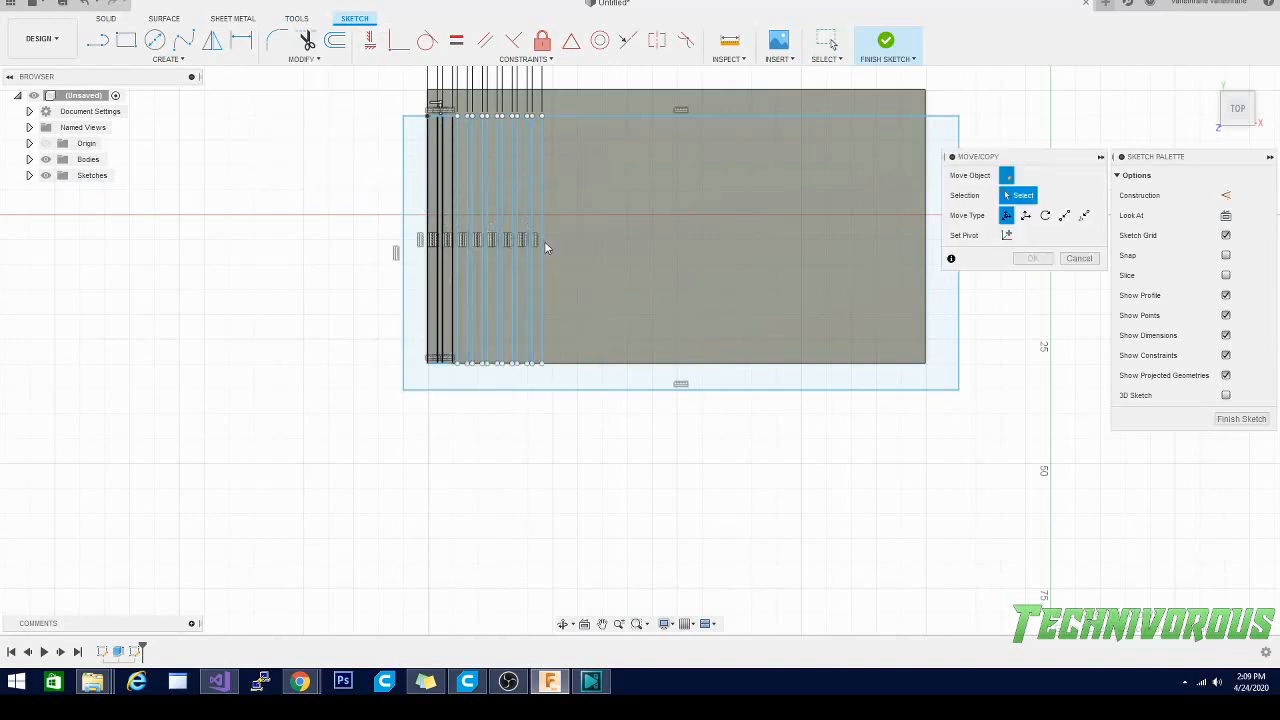
{"action": "left_click", "coordinate": [541, 242]}
{"action": "left_click", "coordinate": [529, 236]}
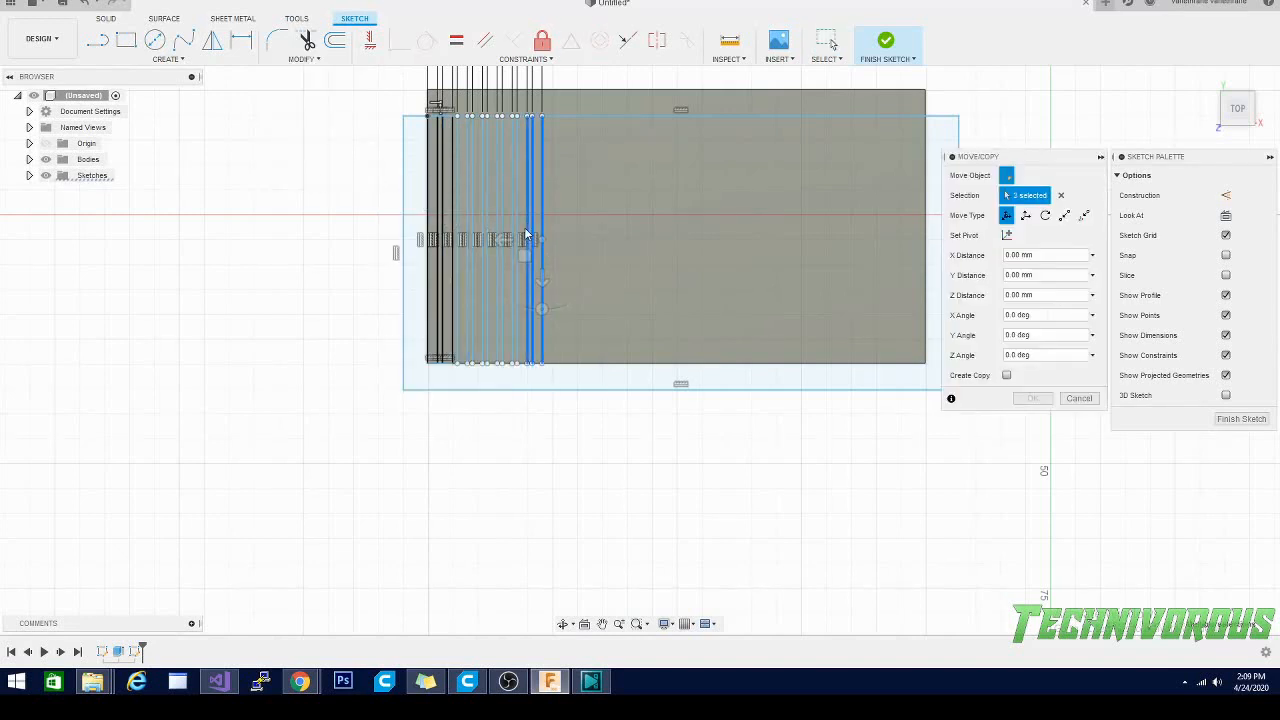
{"action": "left_click", "coordinate": [518, 224]}
{"action": "left_click", "coordinate": [512, 224]}
{"action": "left_click", "coordinate": [497, 222]}
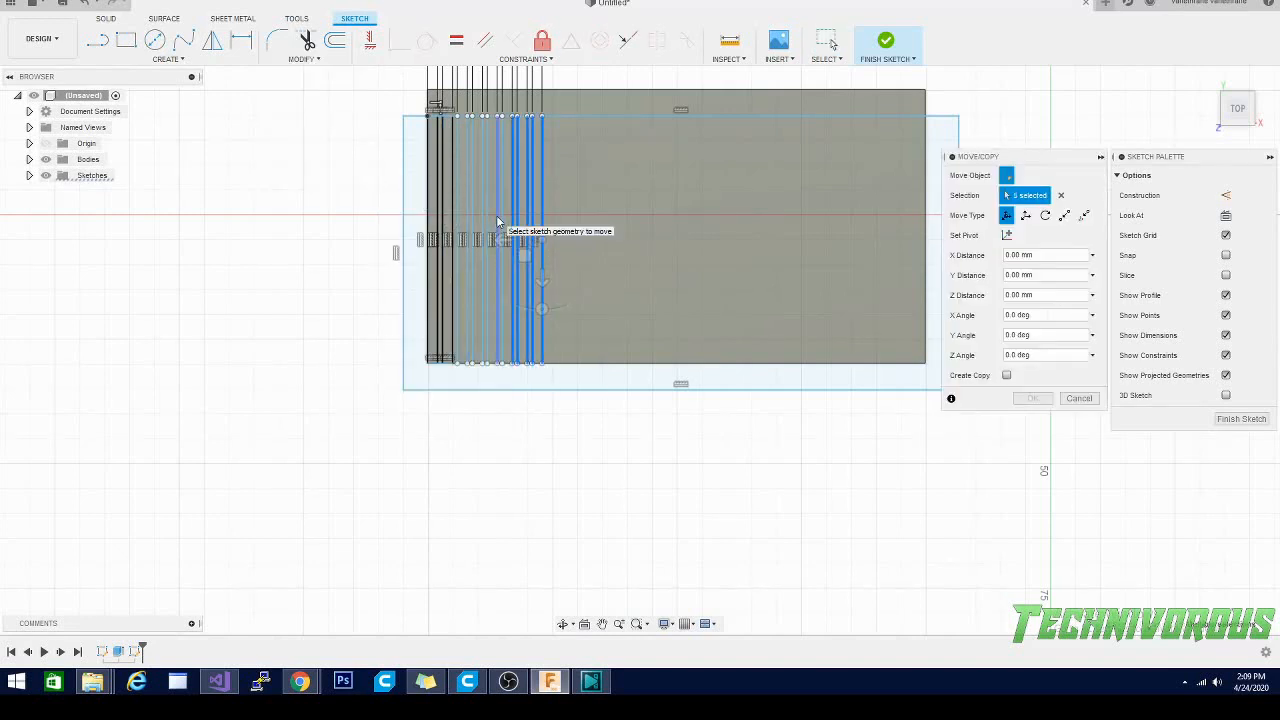
{"action": "left_click", "coordinate": [502, 214]}
{"action": "left_click", "coordinate": [488, 216]}
{"action": "left_click", "coordinate": [482, 220]}
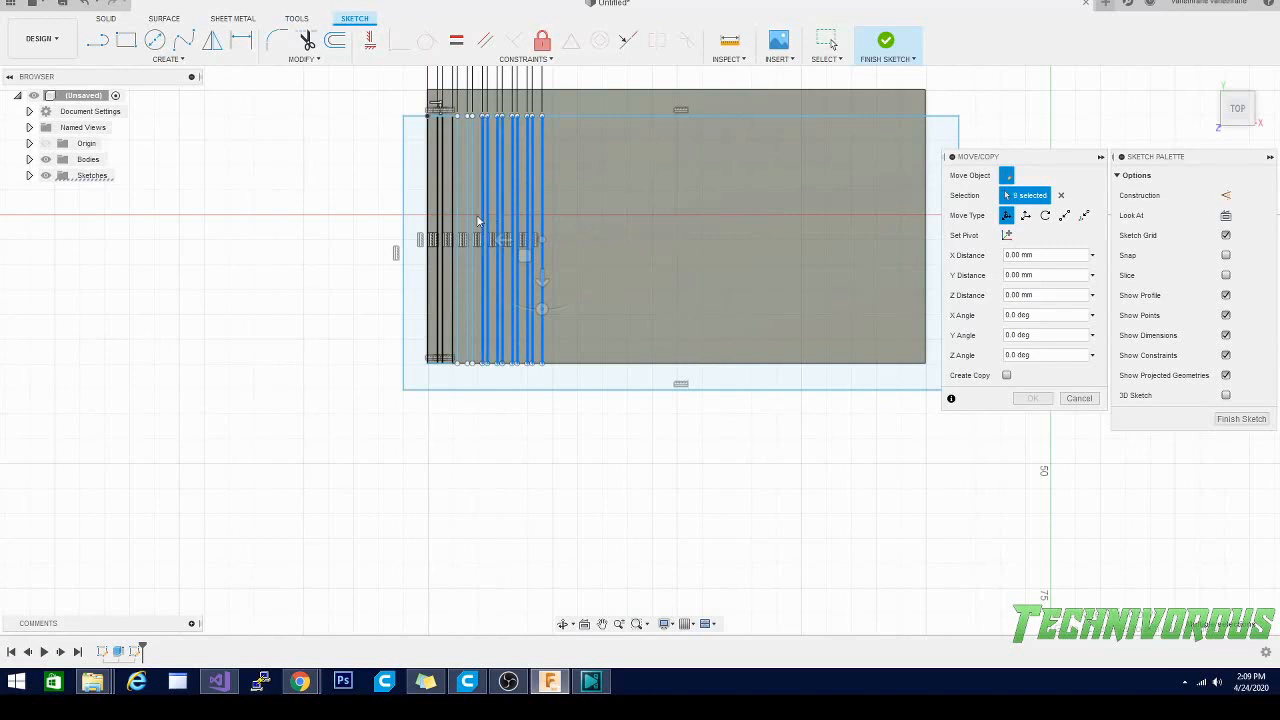
{"action": "left_click", "coordinate": [468, 215]}
{"action": "left_click", "coordinate": [460, 221]}
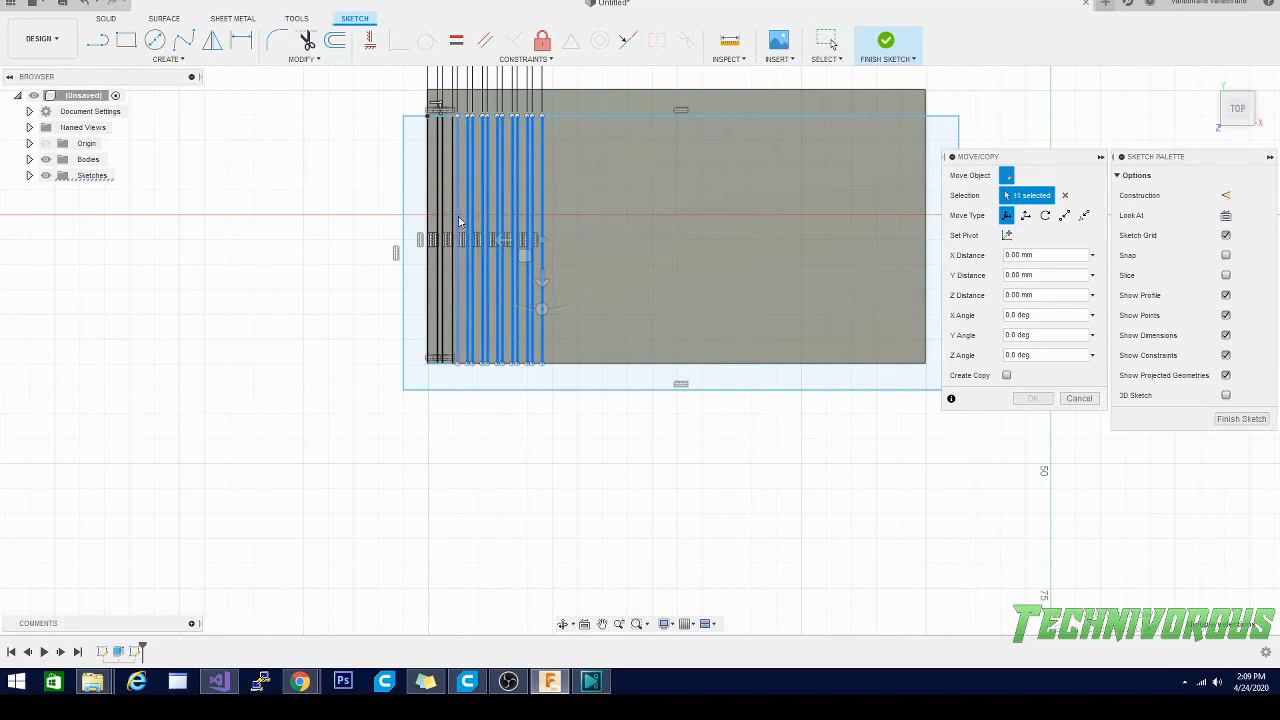
{"action": "left_click", "coordinate": [456, 220]}
{"action": "left_click", "coordinate": [451, 222]}
{"action": "left_click", "coordinate": [445, 218]}
{"action": "left_click", "coordinate": [440, 220]}
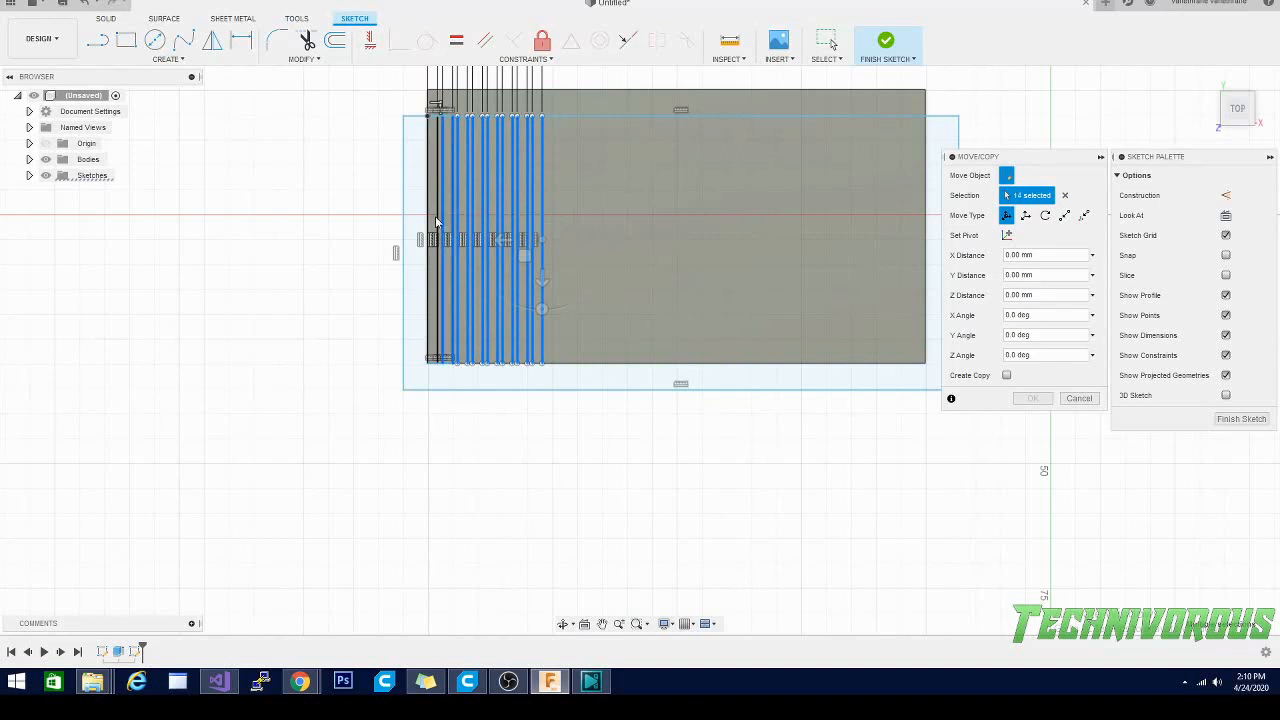
{"action": "left_click", "coordinate": [438, 221]}
{"action": "left_click", "coordinate": [428, 220]}
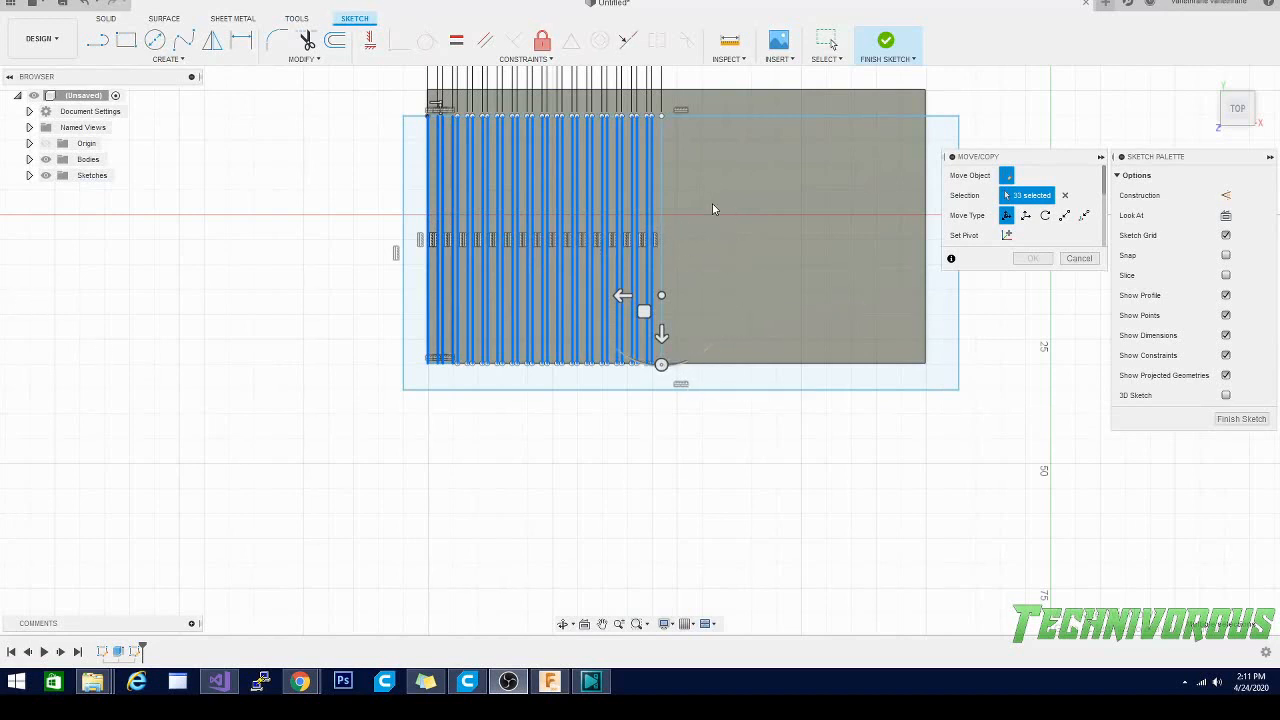
Step: Copy all the vertical strip lines on the plate's left half with Move/Copy, using Create Copy and an X distance of -48 mm
{"action": "mouse_move", "coordinate": [712, 205]}
{"action": "left_mouse_down"}
{"action": "mouse_move", "coordinate": [404, 277]}
{"action": "mouse_move", "coordinate": [372, 272]}
{"action": "mouse_move", "coordinate": [451, 272]}
{"action": "mouse_move", "coordinate": [418, 284]}
{"action": "left_mouse_up"}
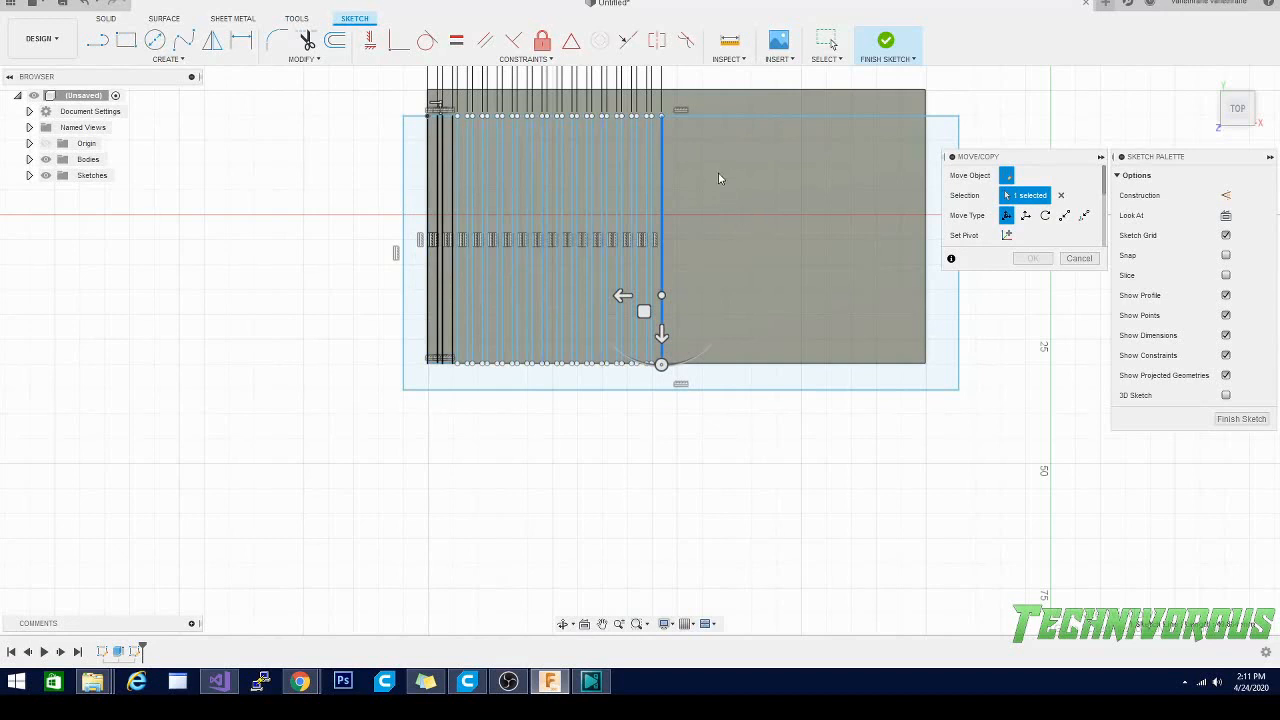
{"action": "left_click_drag", "start_coordinate": [724, 160], "coordinate": [308, 310]}
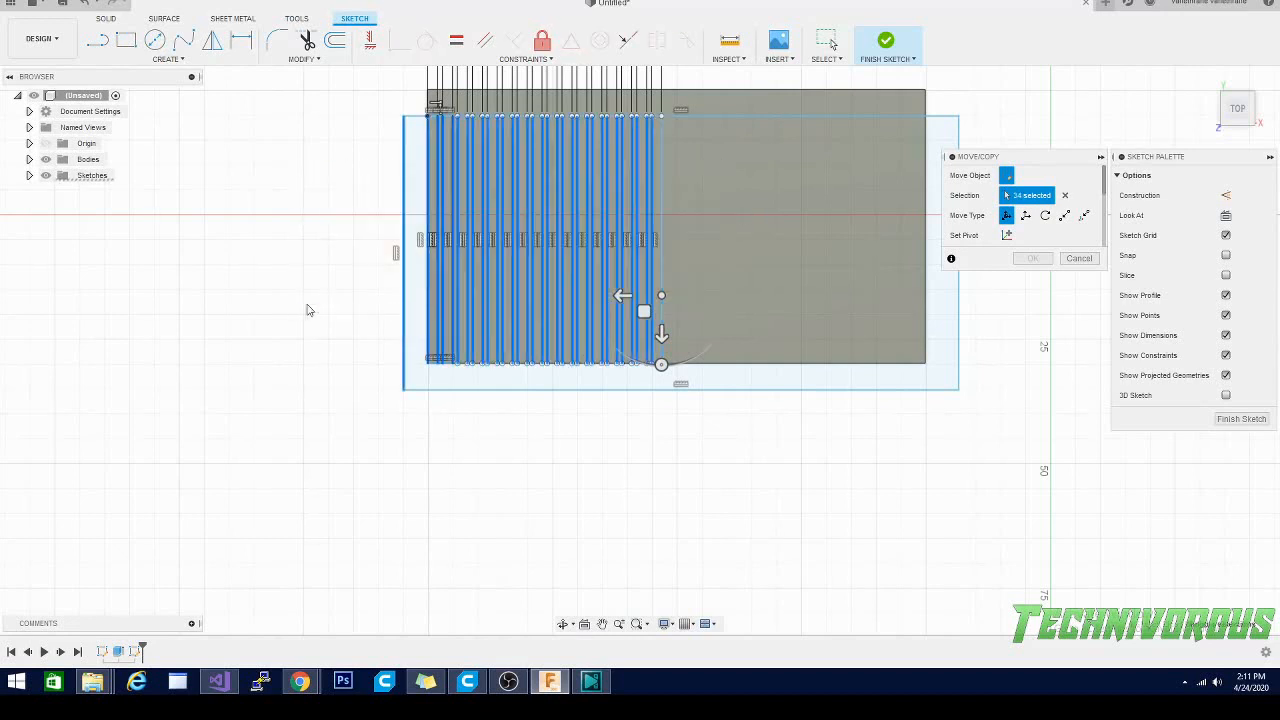
{"action": "left_click", "coordinate": [405, 276]}
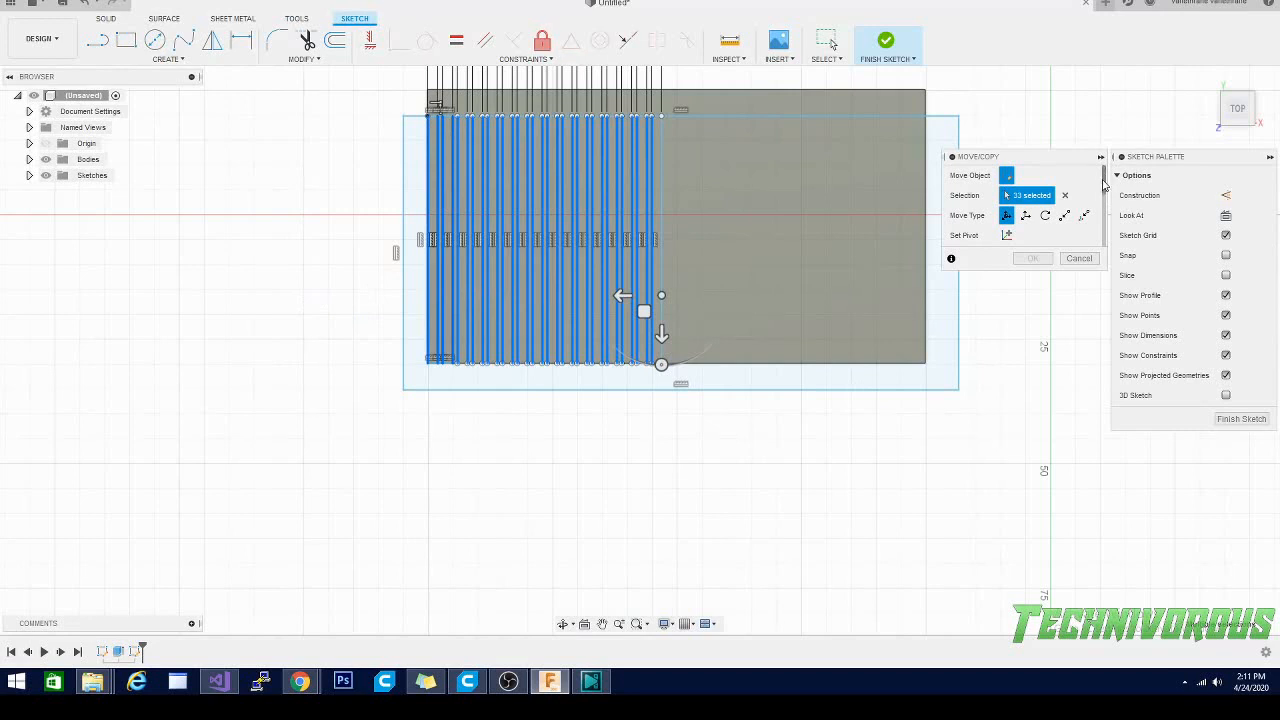
{"action": "left_click_drag", "start_coordinate": [1104, 183], "coordinate": [1097, 248]}
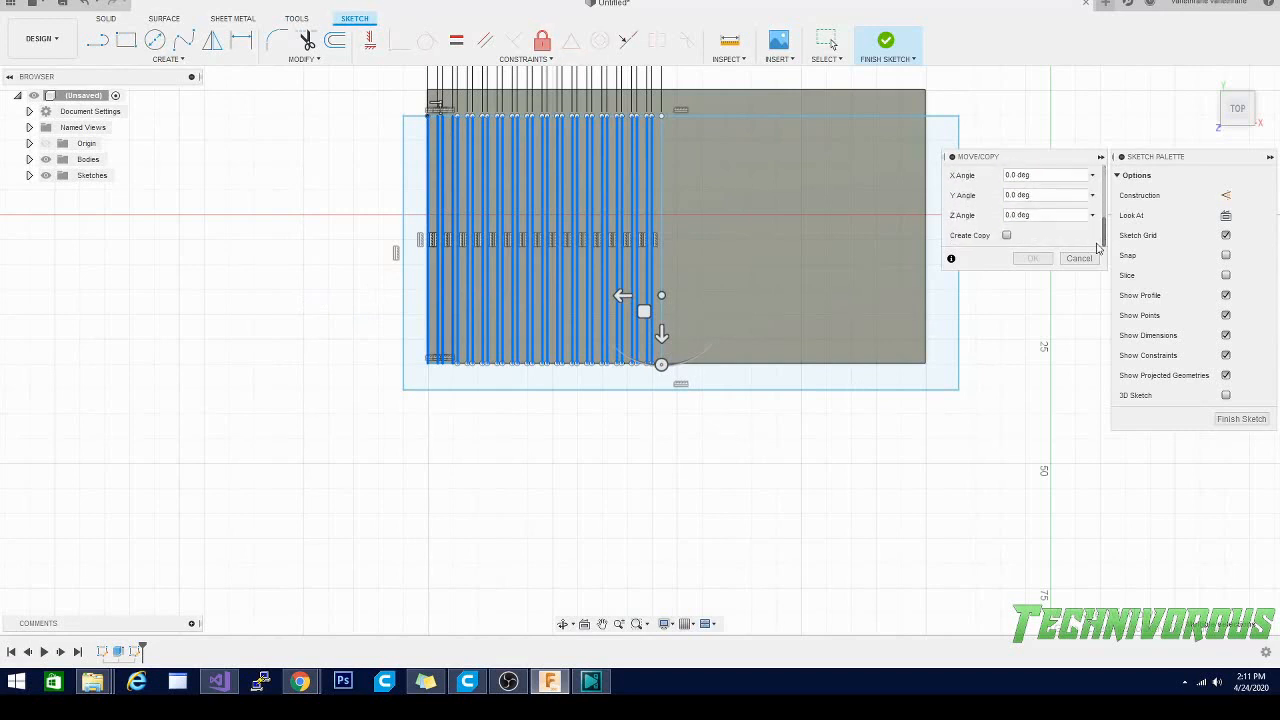
{"action": "left_click", "coordinate": [1007, 236]}
{"action": "left_click_drag", "start_coordinate": [622, 295], "coordinate": [815, 292]}
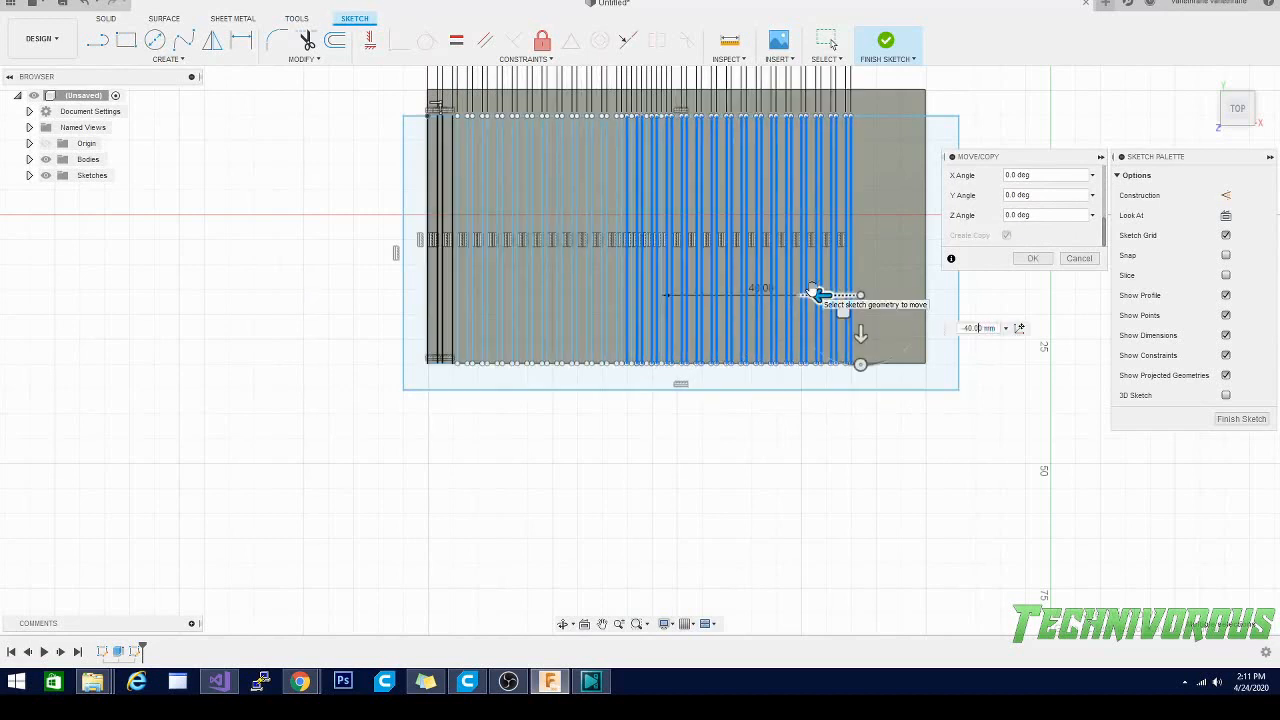
{"action": "type", "text": "-48"}
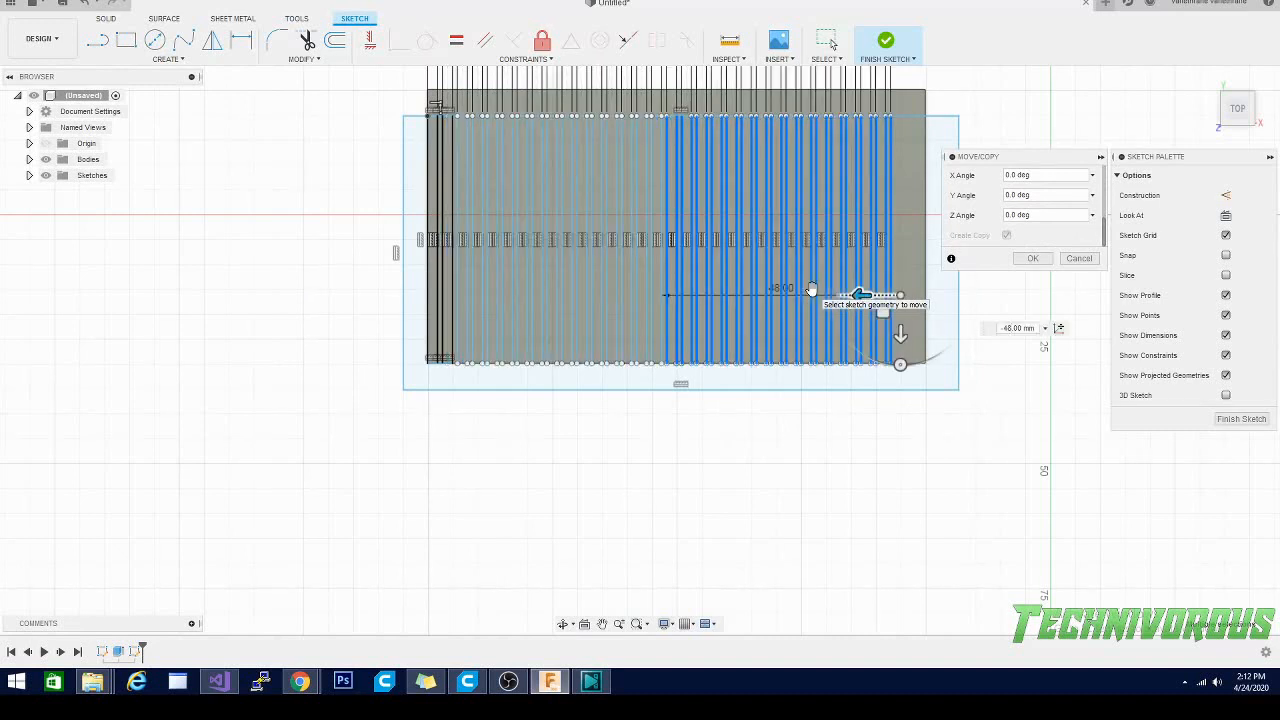
{"action": "key", "text": "Return"}
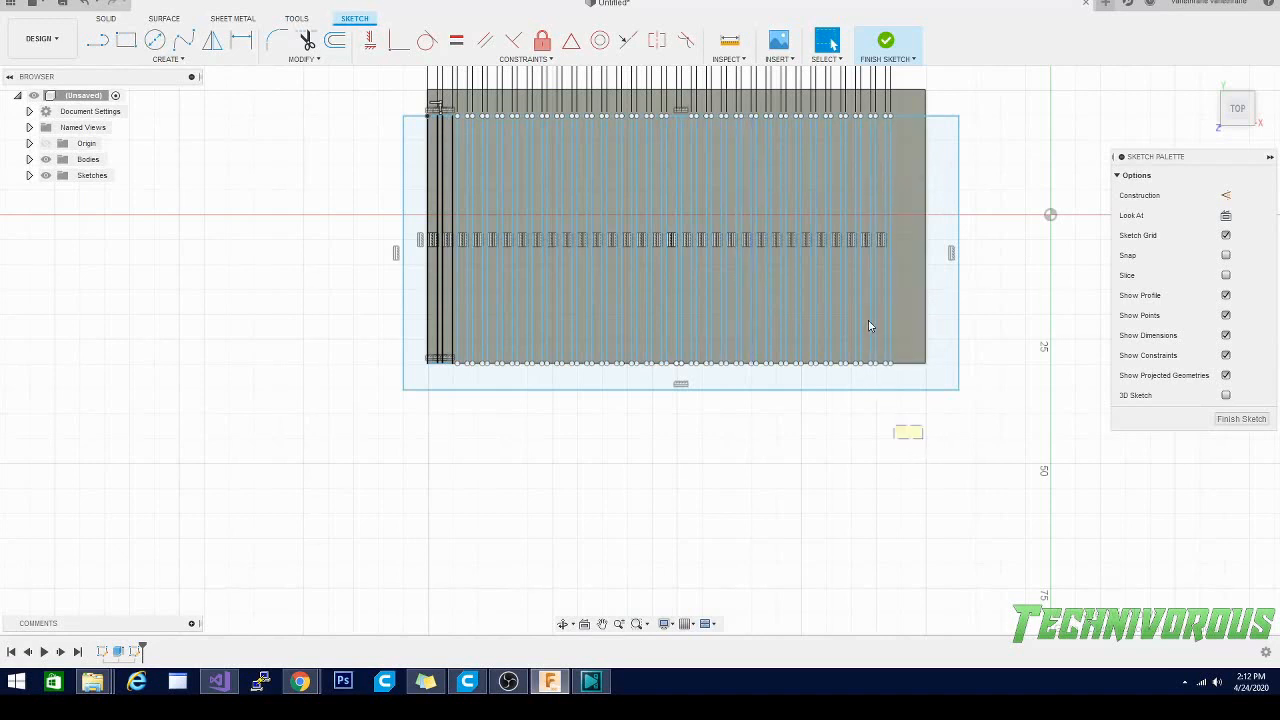
{"action": "left_click_drag", "start_coordinate": [869, 325], "coordinate": [859, 260]}
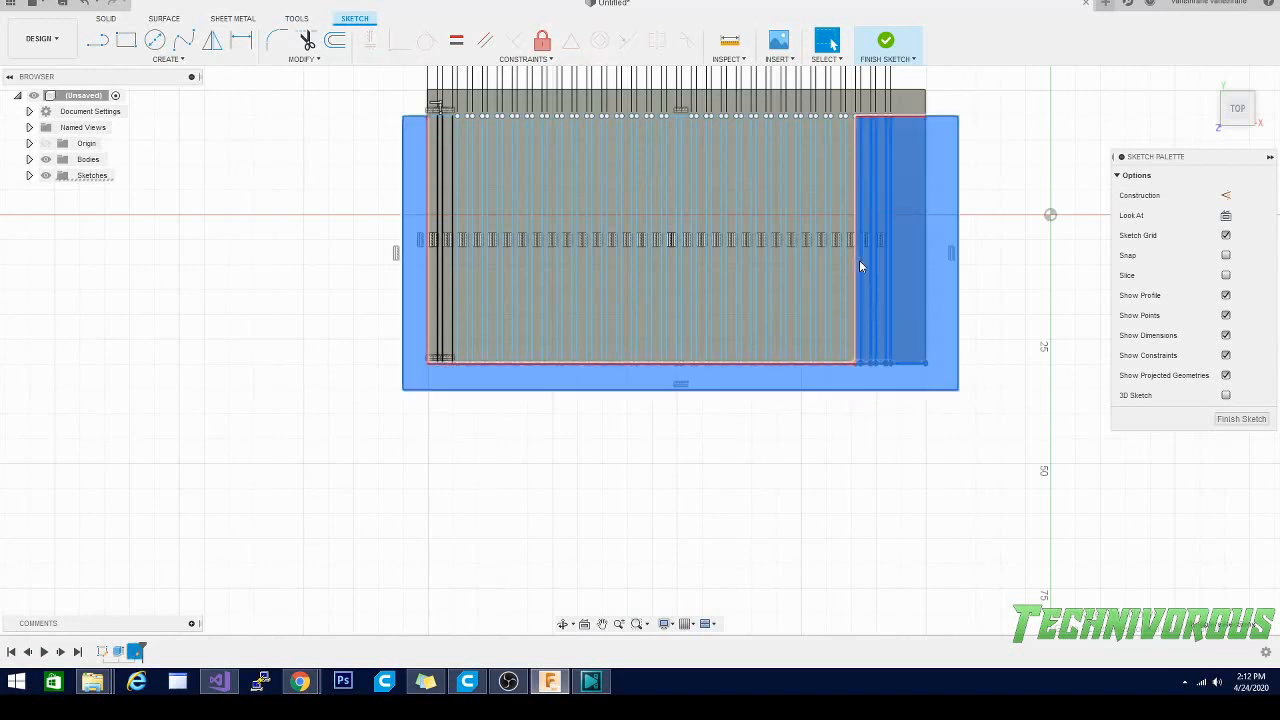
{"action": "left_click", "coordinate": [970, 154]}
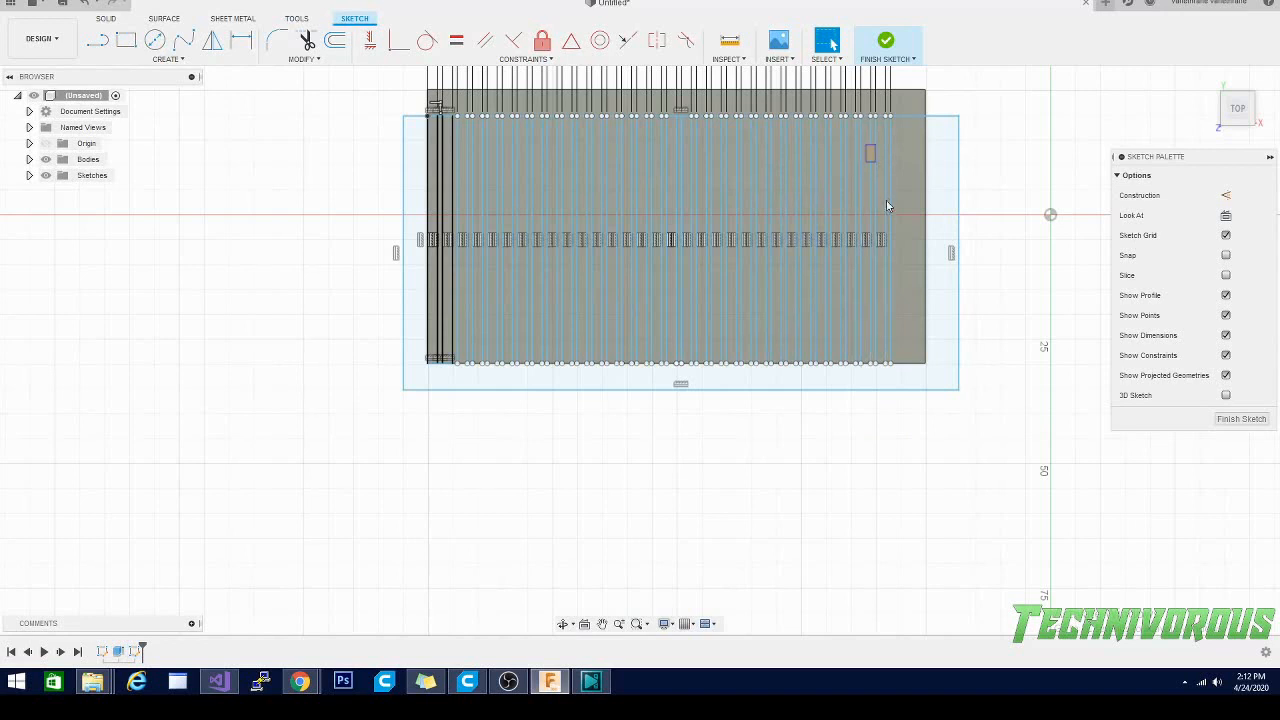
{"action": "left_click_drag", "start_coordinate": [898, 275], "coordinate": [902, 299]}
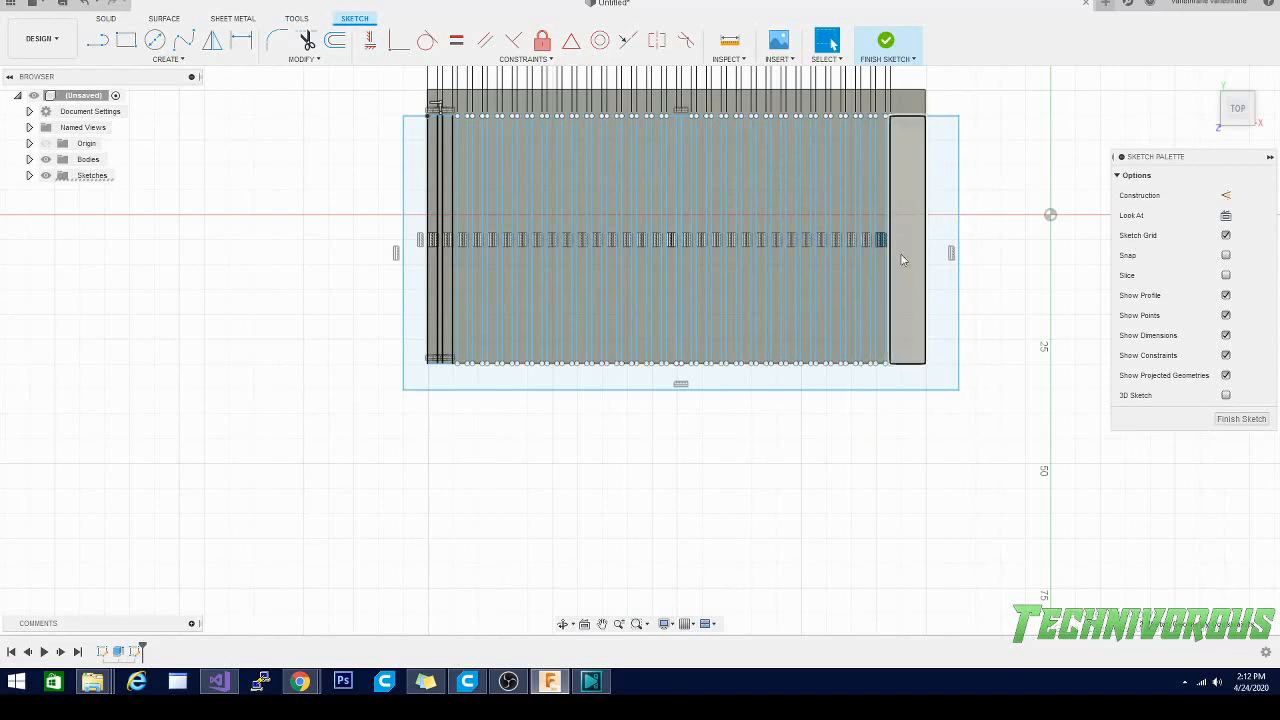
Step: Copy the four rightmost vertical strip lines with Move/Copy, using Create Copy and an X distance of -6 mm
{"action": "left_click", "coordinate": [329, 60]}
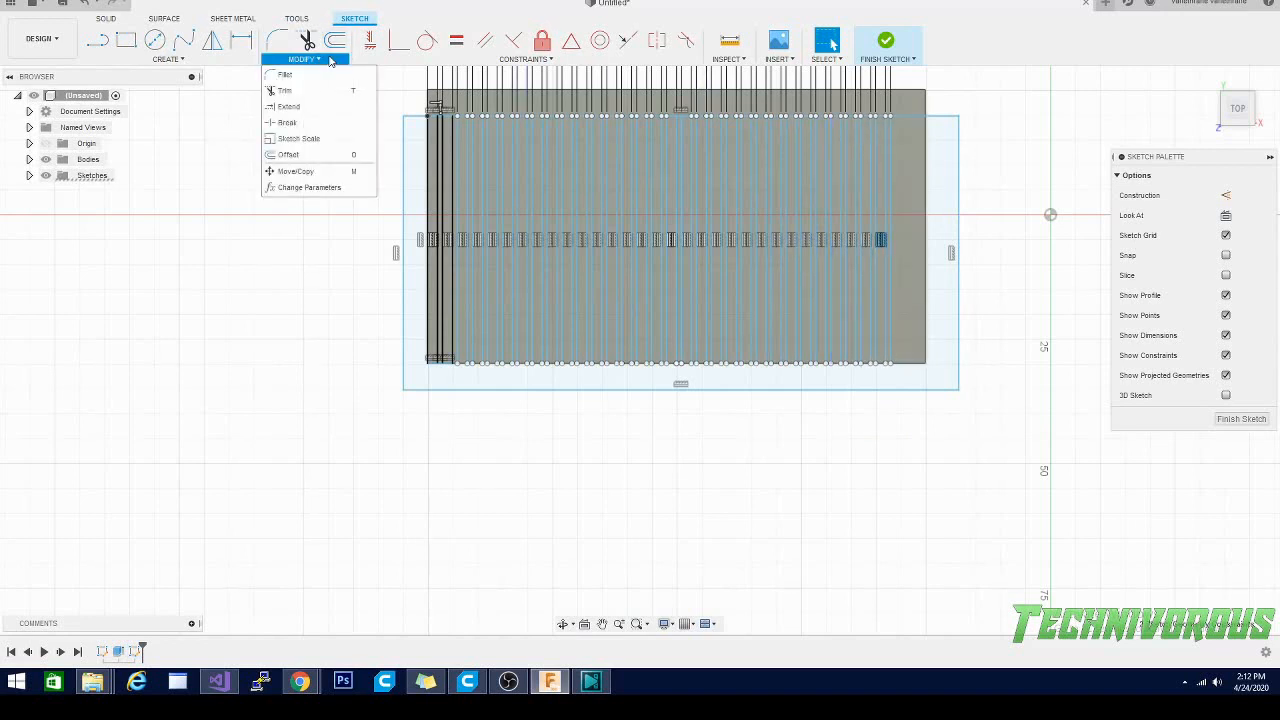
{"action": "left_click", "coordinate": [296, 172]}
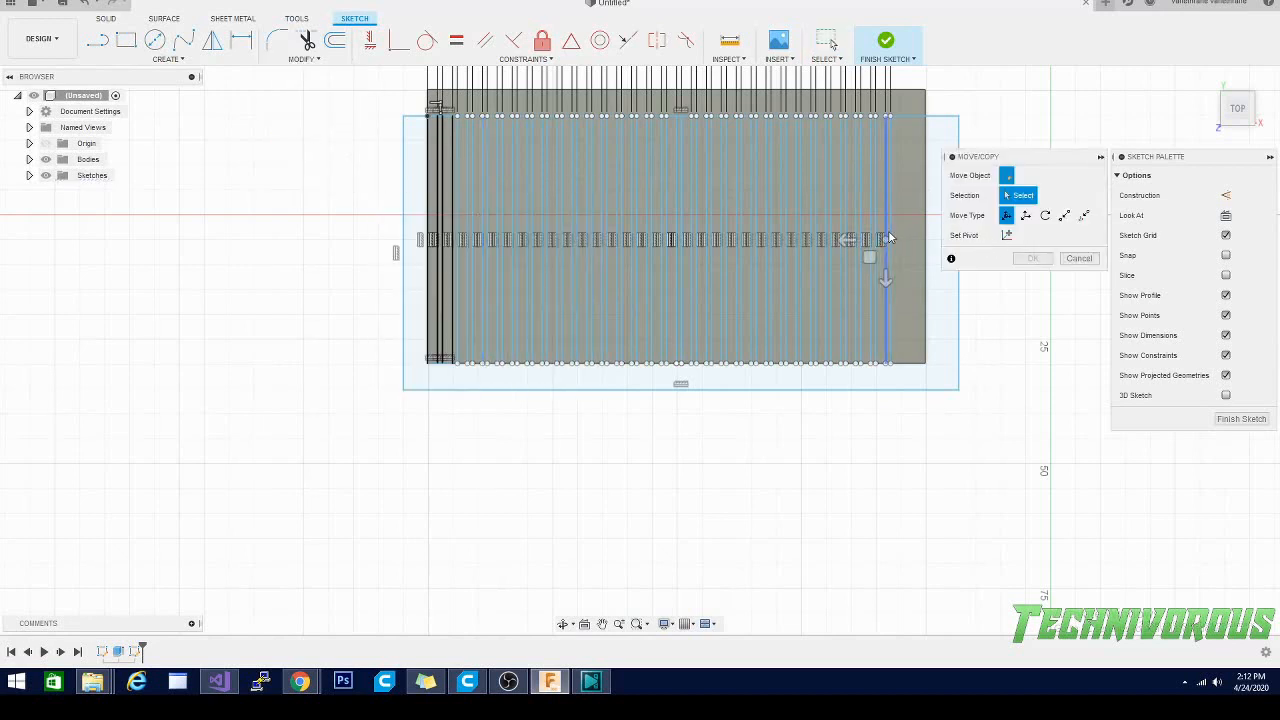
{"action": "left_click", "coordinate": [887, 231]}
{"action": "left_click", "coordinate": [886, 232]}
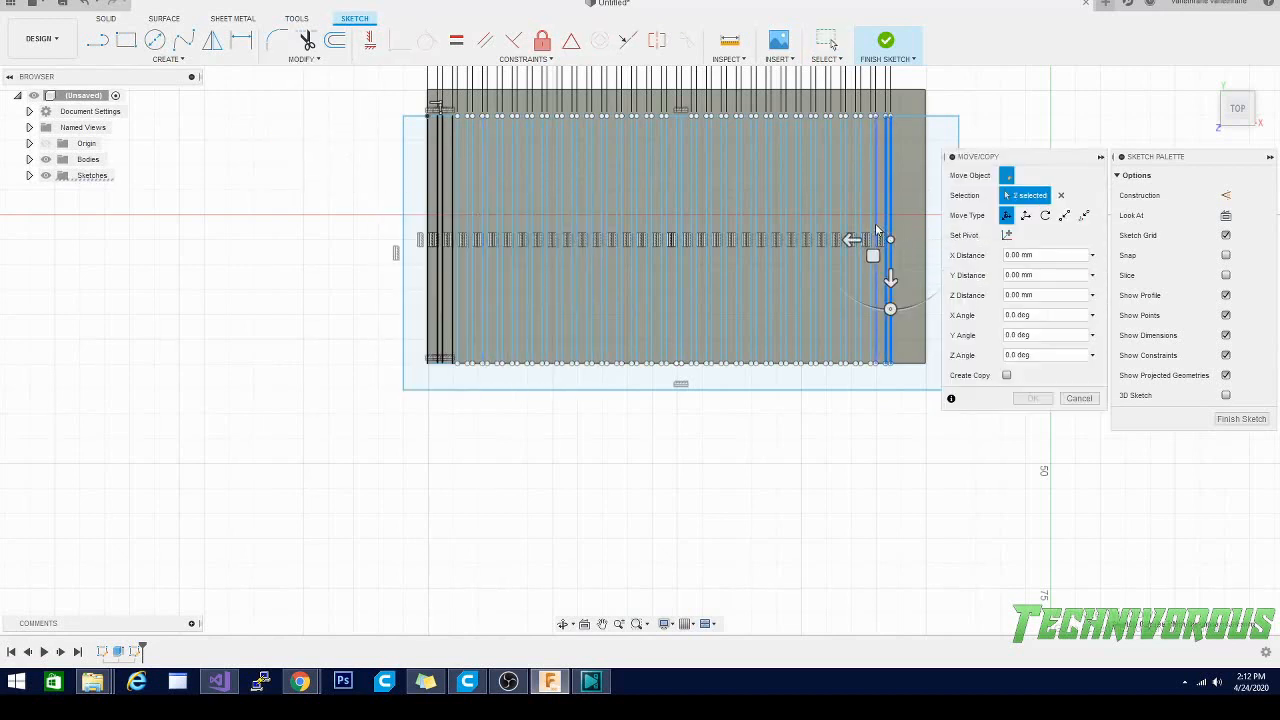
{"action": "left_click", "coordinate": [871, 229]}
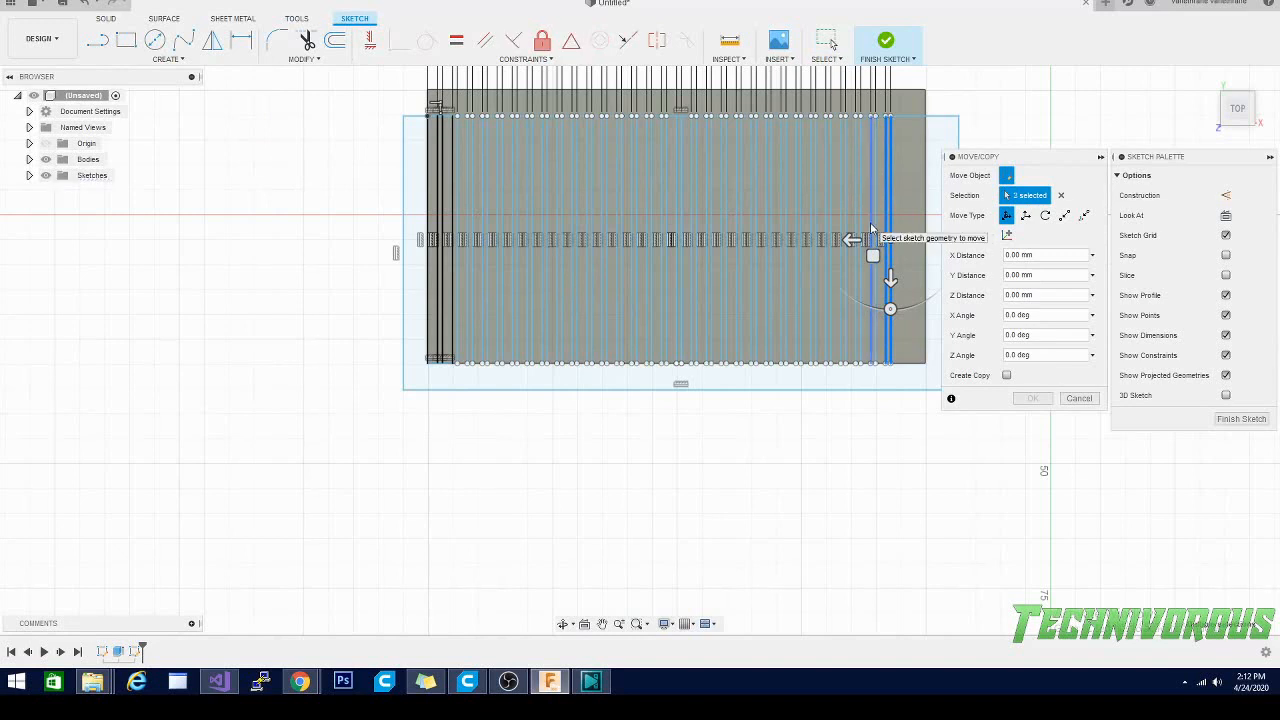
{"action": "left_click", "coordinate": [876, 238]}
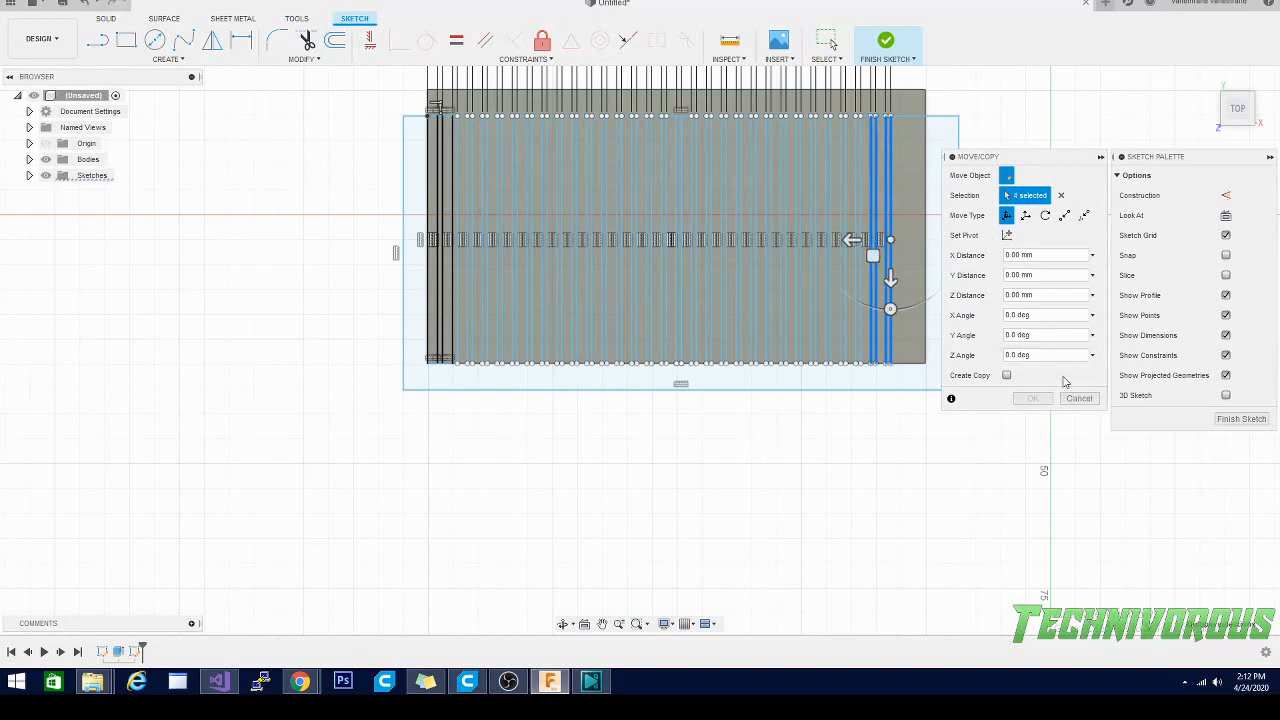
{"action": "left_click", "coordinate": [1006, 376]}
{"action": "left_click_drag", "start_coordinate": [849, 240], "coordinate": [881, 240]}
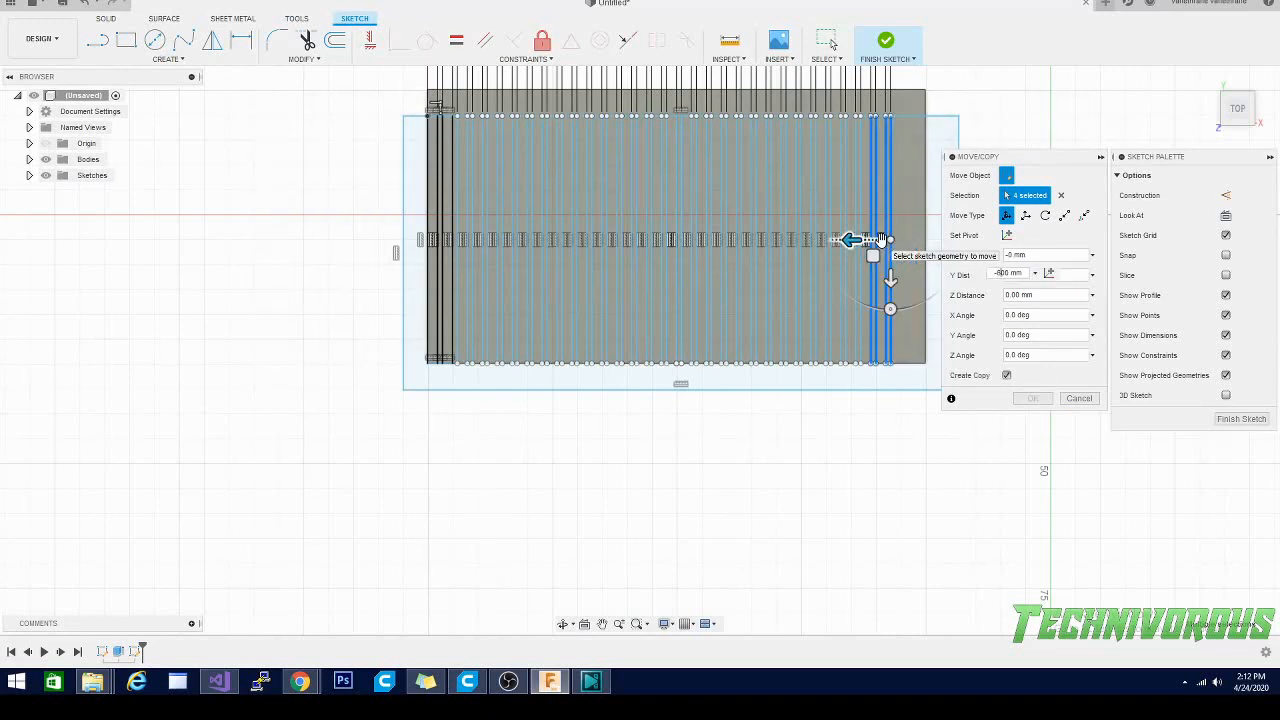
{"action": "type", "text": "."}
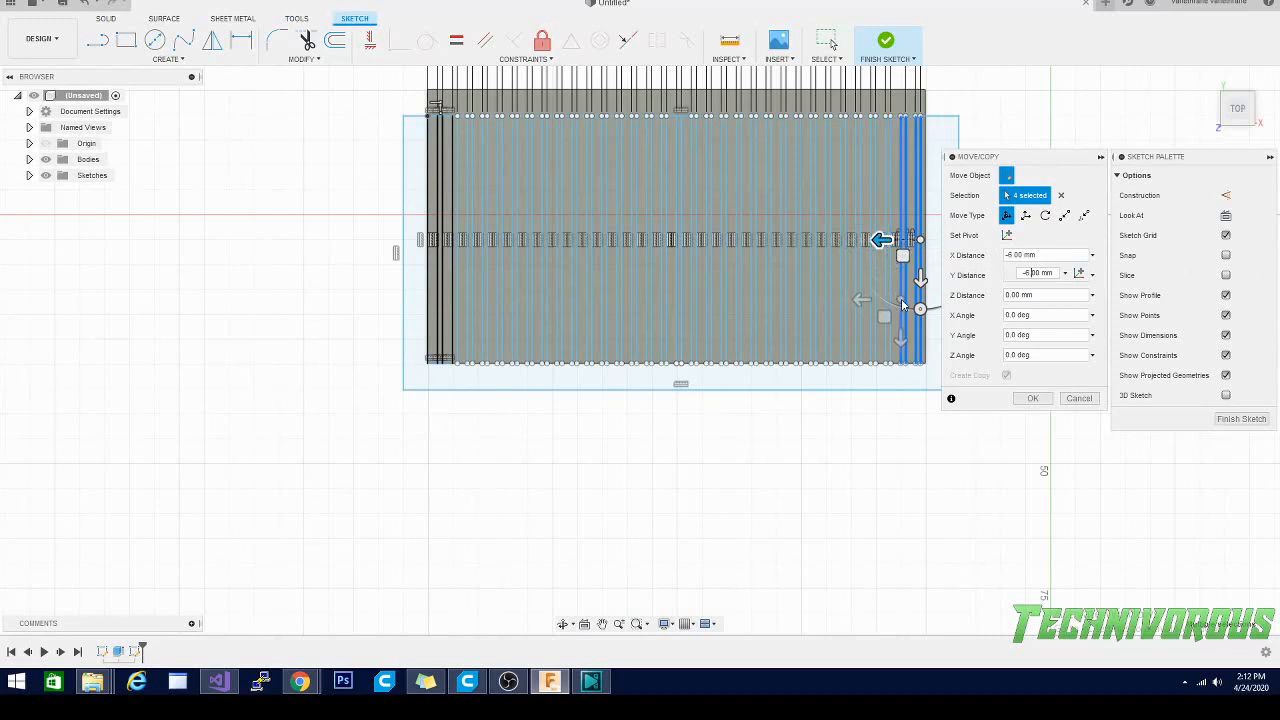
{"action": "left_click", "coordinate": [1033, 398]}
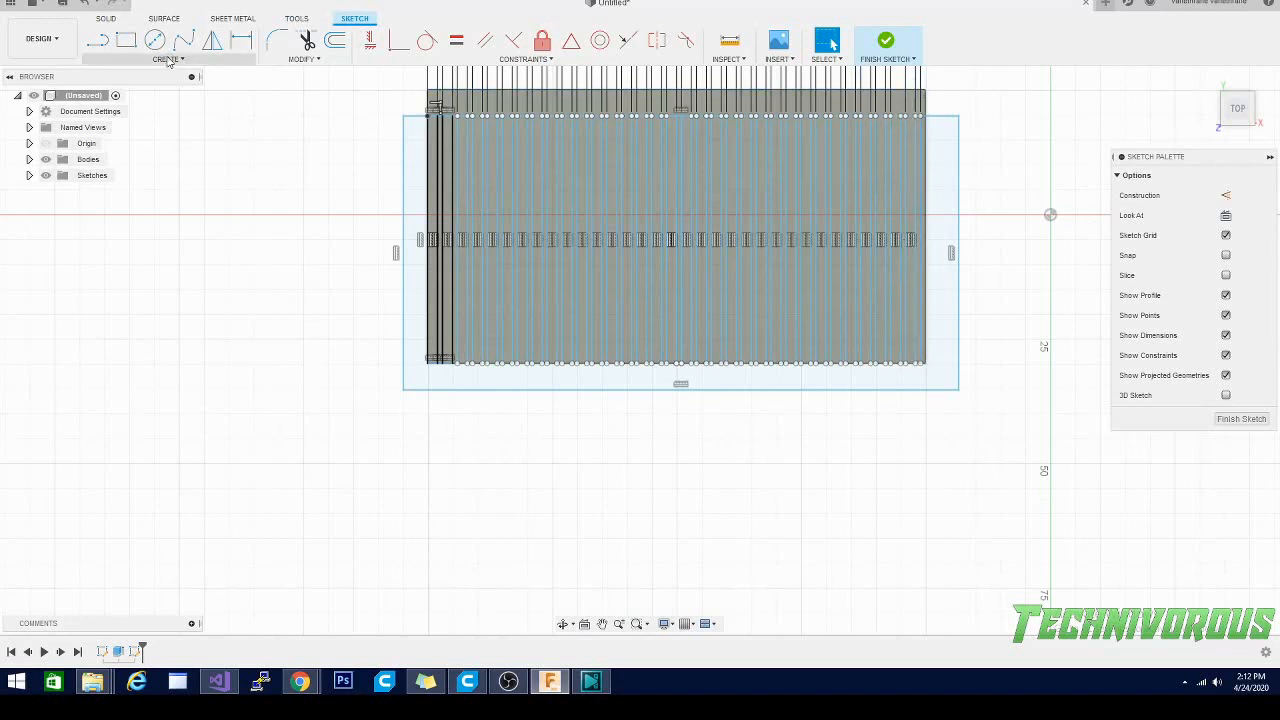
Step: Draw a narrow rectangle straddling the plate's right edge and extending past both of its ends, and finish the sketch
{"action": "left_click", "coordinate": [125, 40]}
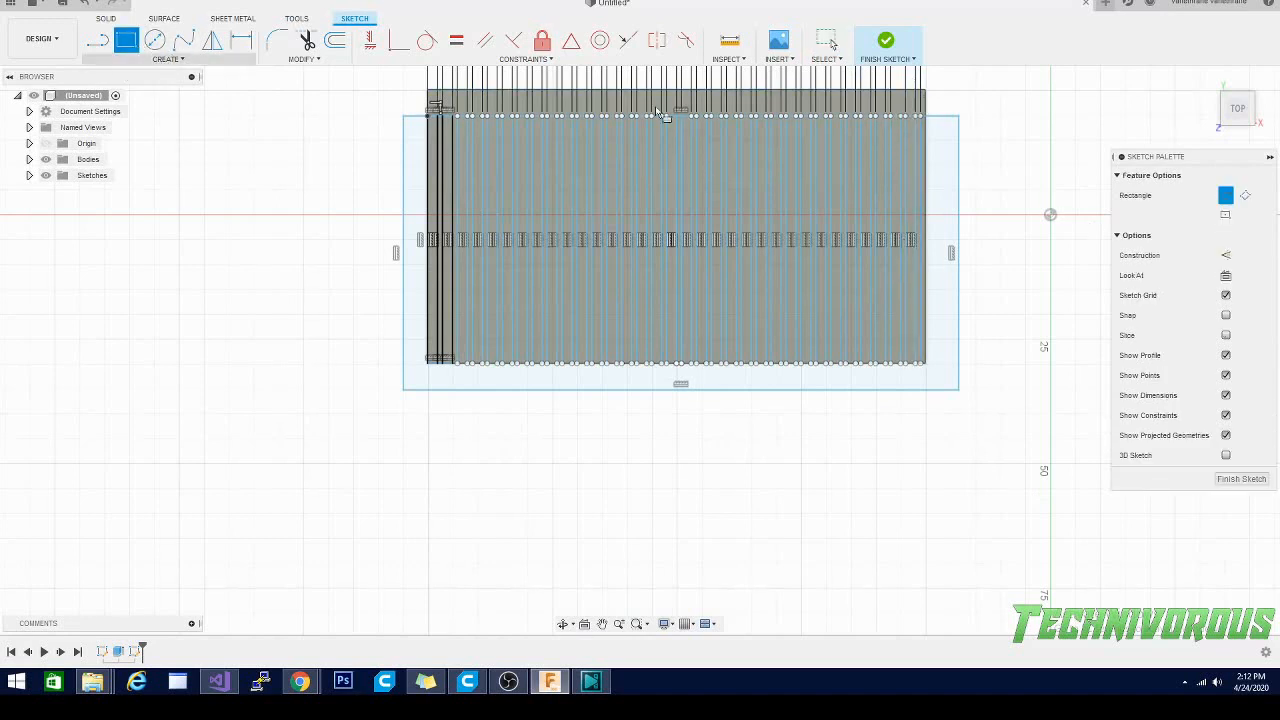
{"action": "left_click", "coordinate": [940, 102]}
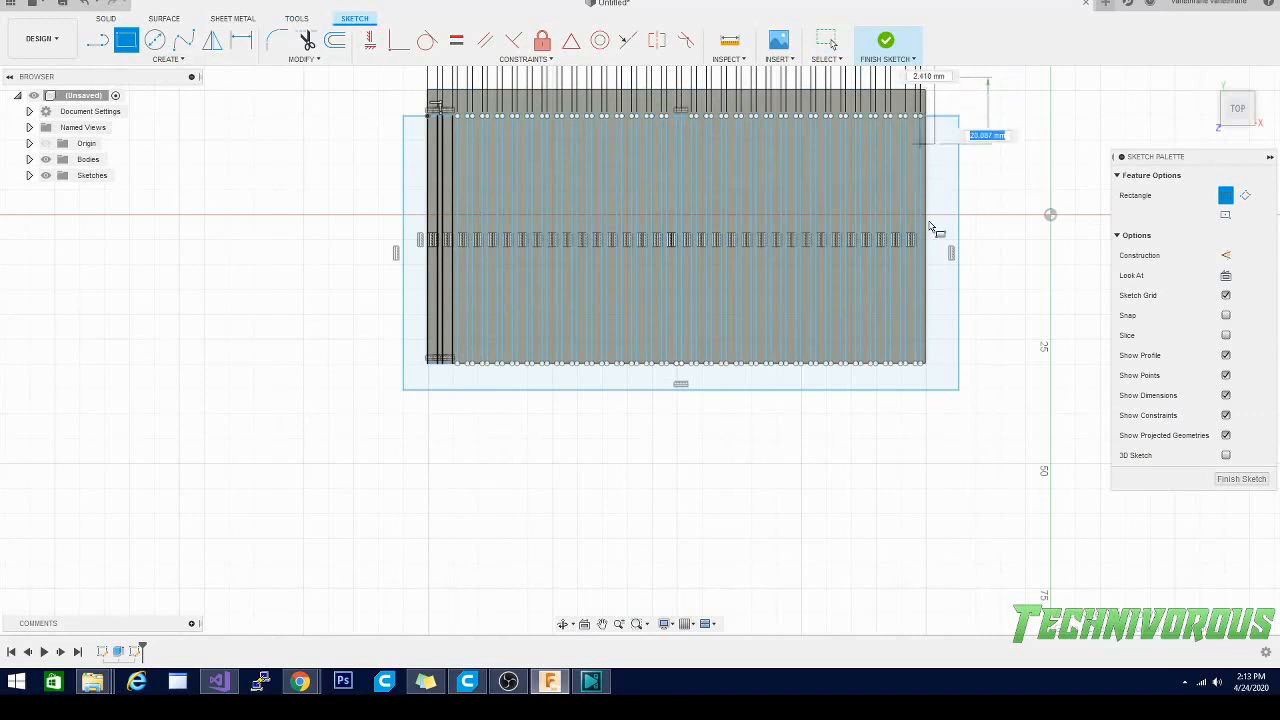
{"action": "left_click", "coordinate": [917, 441]}
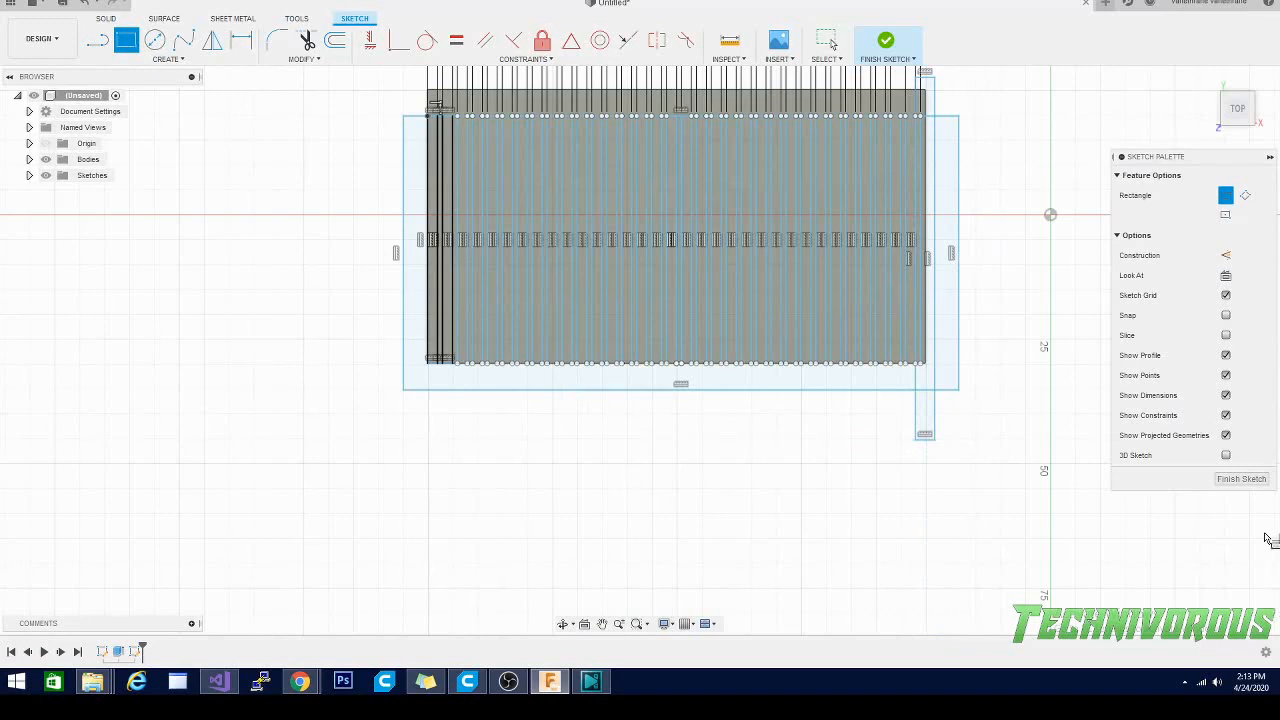
{"action": "left_click", "coordinate": [1240, 479]}
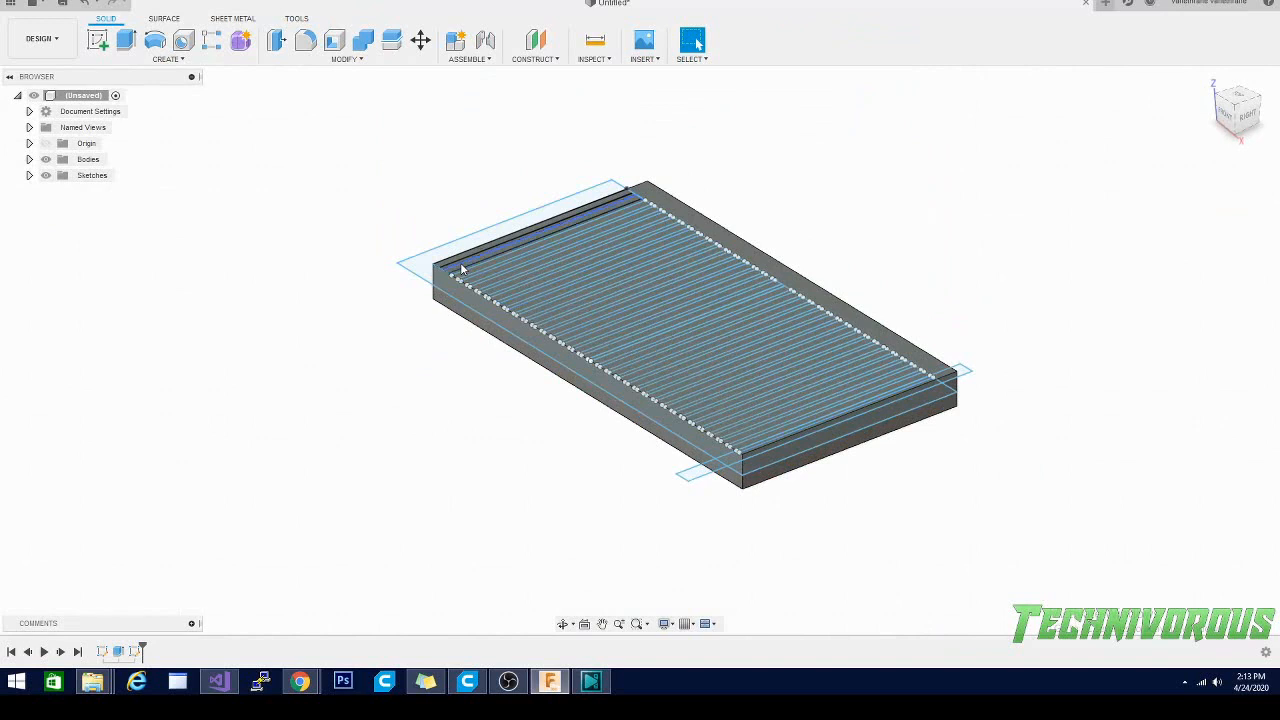
{"action": "left_click", "coordinate": [126, 40]}
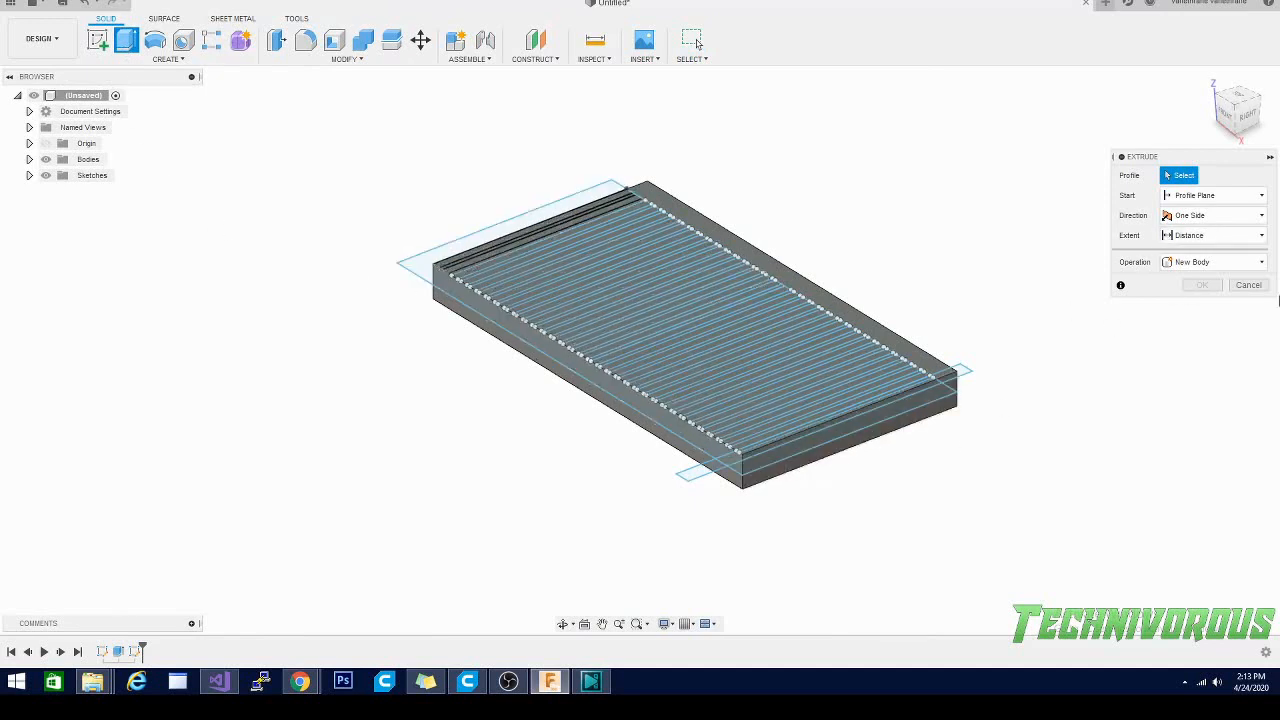
{"action": "left_click", "coordinate": [1248, 285]}
{"action": "scroll", "coordinate": [784, 409], "scroll_direction": "up", "scroll_amount": 3}
{"action": "scroll", "coordinate": [784, 409], "scroll_direction": "up", "scroll_amount": 2}
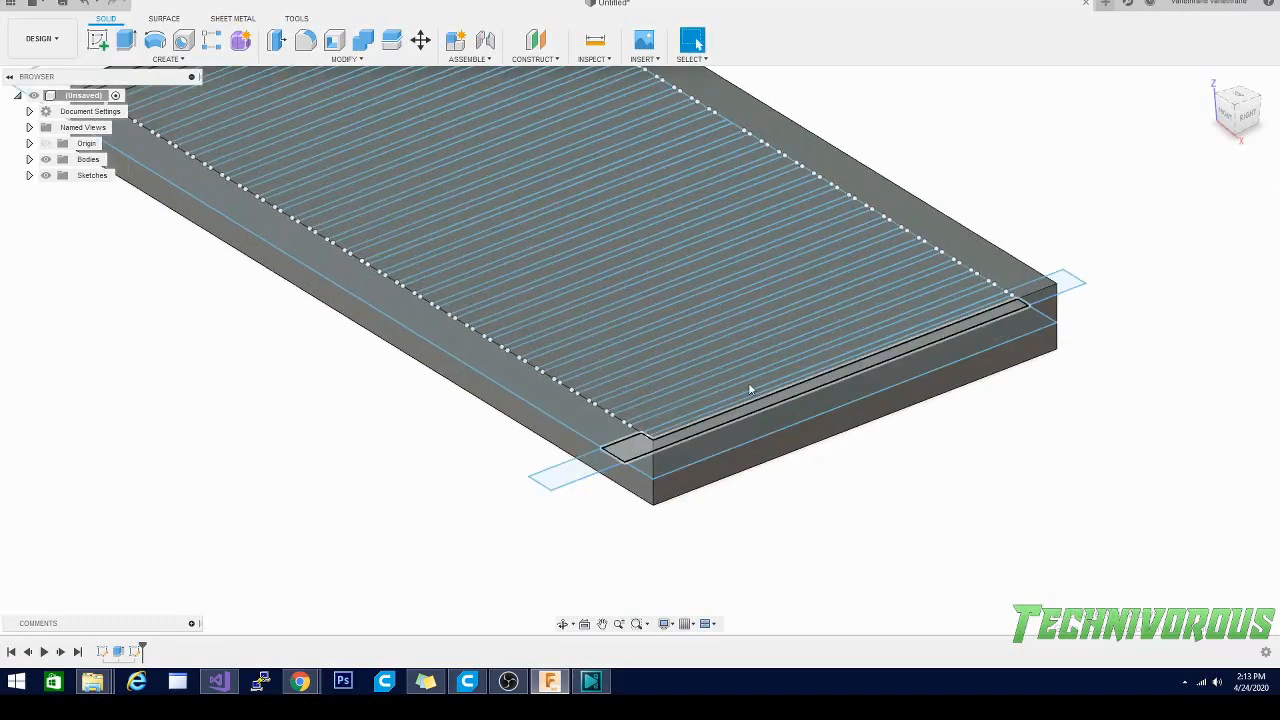
{"action": "scroll", "coordinate": [488, 285], "scroll_direction": "down", "scroll_amount": 3}
{"action": "scroll", "coordinate": [521, 319], "scroll_direction": "up", "scroll_amount": 6}
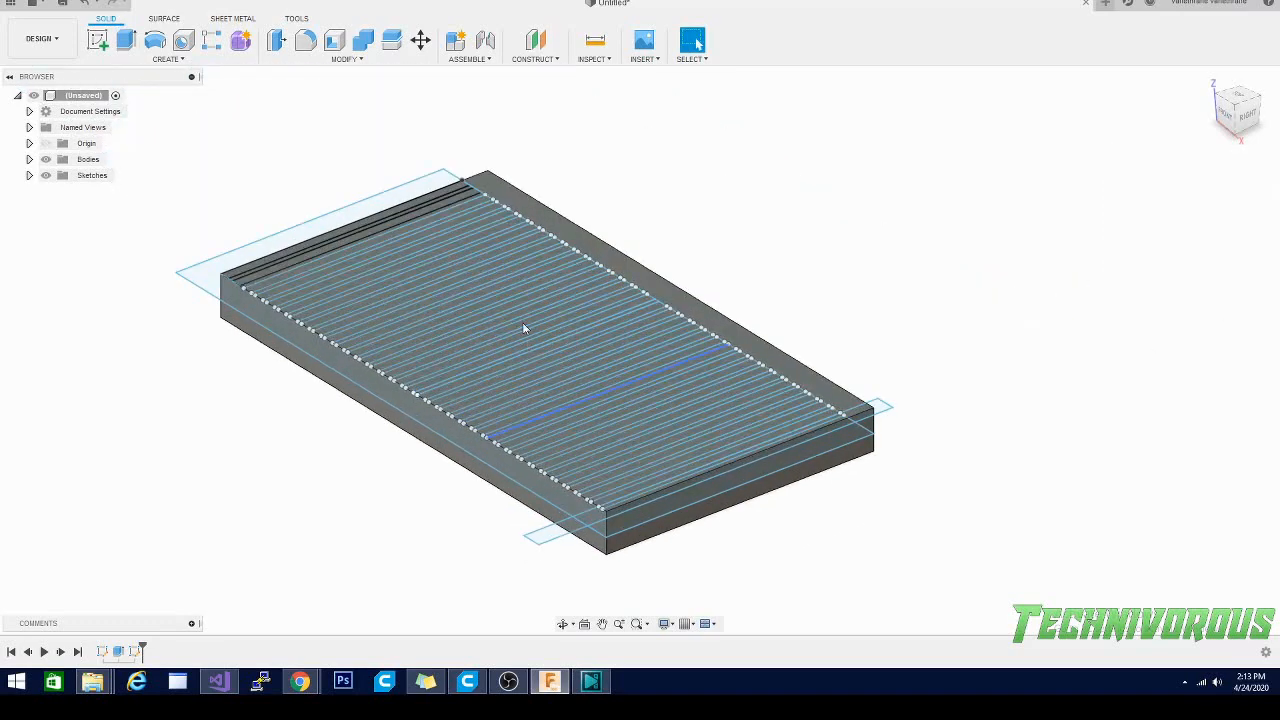
Step: Select all 33 narrow strip profiles on the plate's top face, from its left edge to its right edge, for an Extrude
{"action": "left_click", "coordinate": [126, 40]}
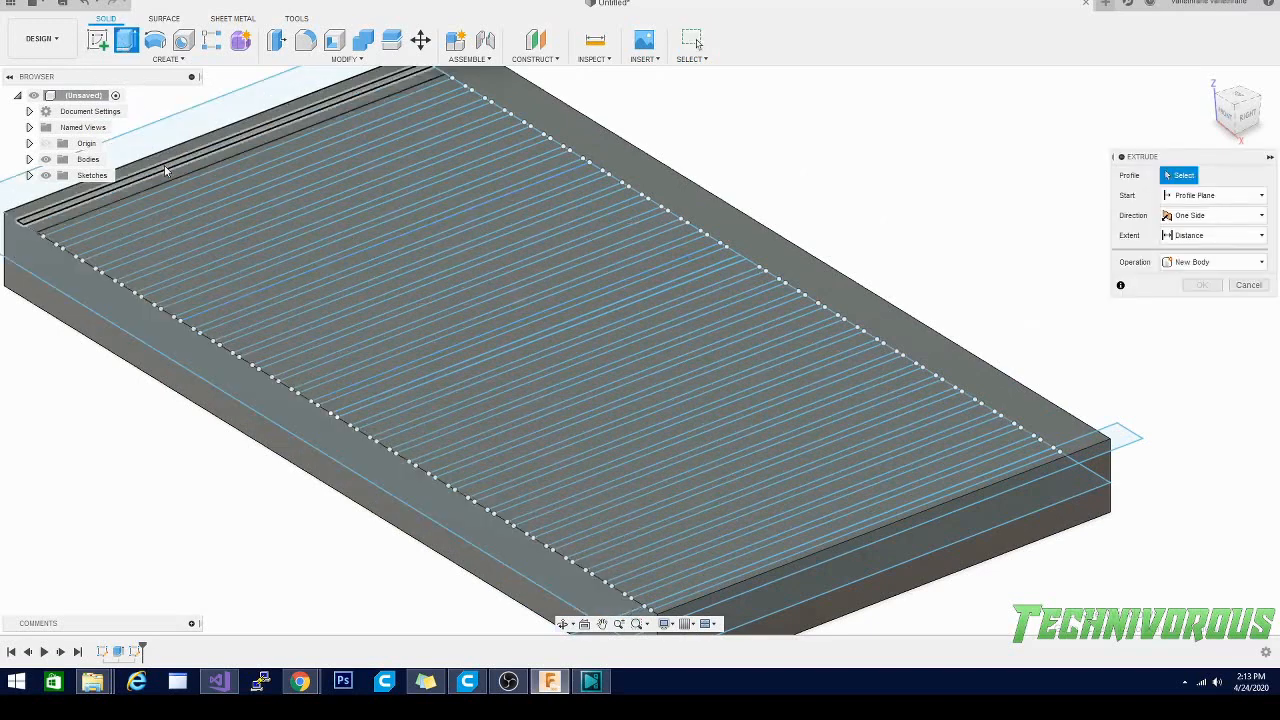
{"action": "left_click", "coordinate": [167, 168]}
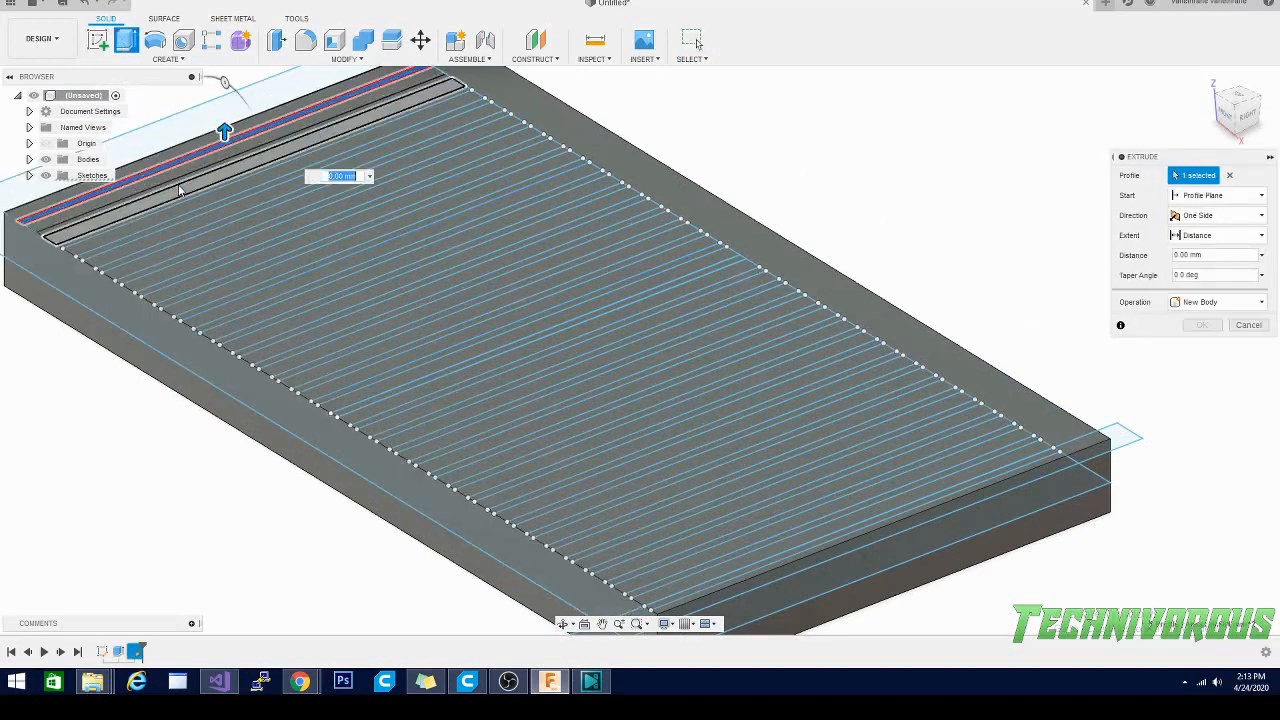
{"action": "left_click", "coordinate": [182, 193]}
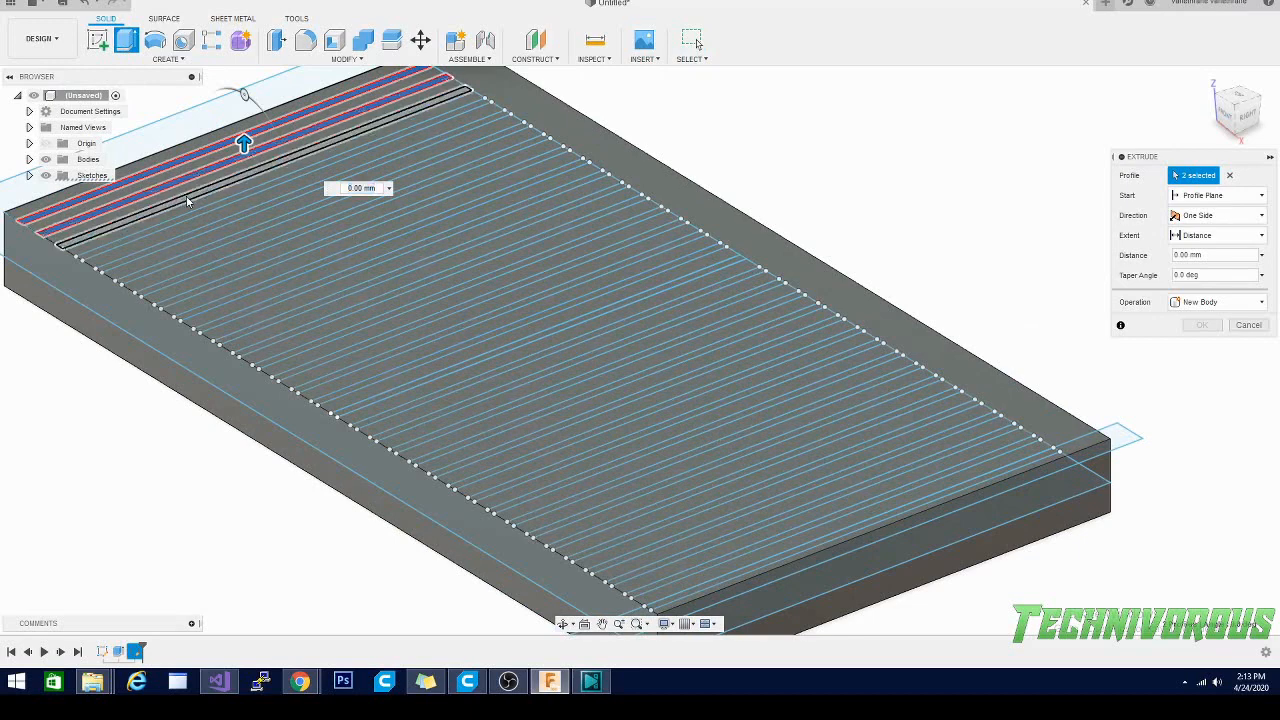
{"action": "left_click", "coordinate": [194, 203]}
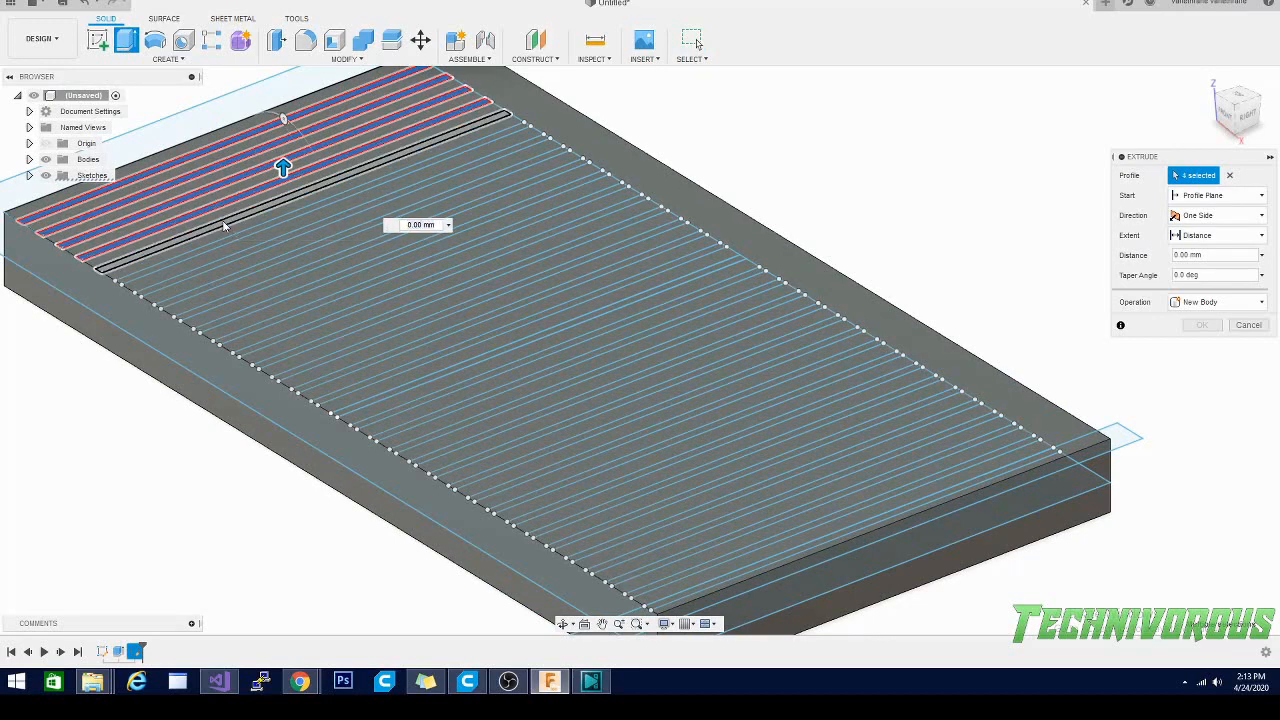
{"action": "left_click", "coordinate": [226, 229]}
{"action": "left_click", "coordinate": [236, 243]}
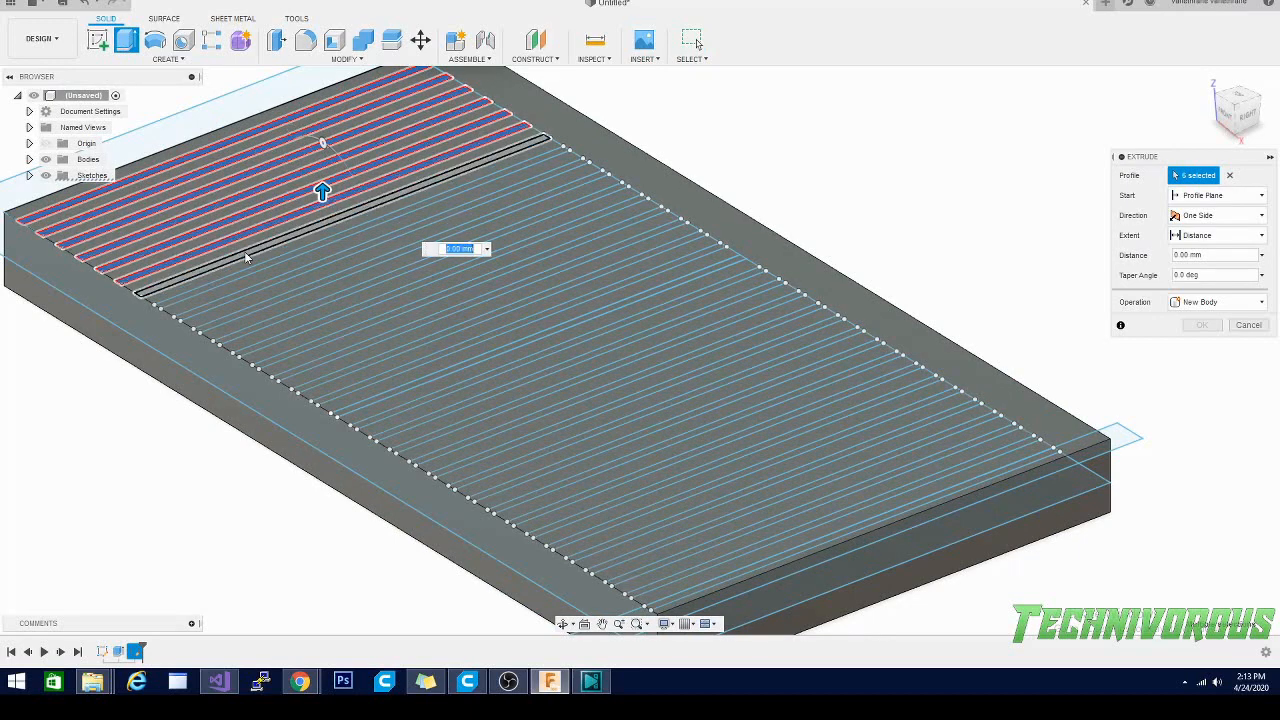
{"action": "left_click", "coordinate": [257, 268]}
{"action": "left_click", "coordinate": [268, 280]}
{"action": "left_click", "coordinate": [273, 284]}
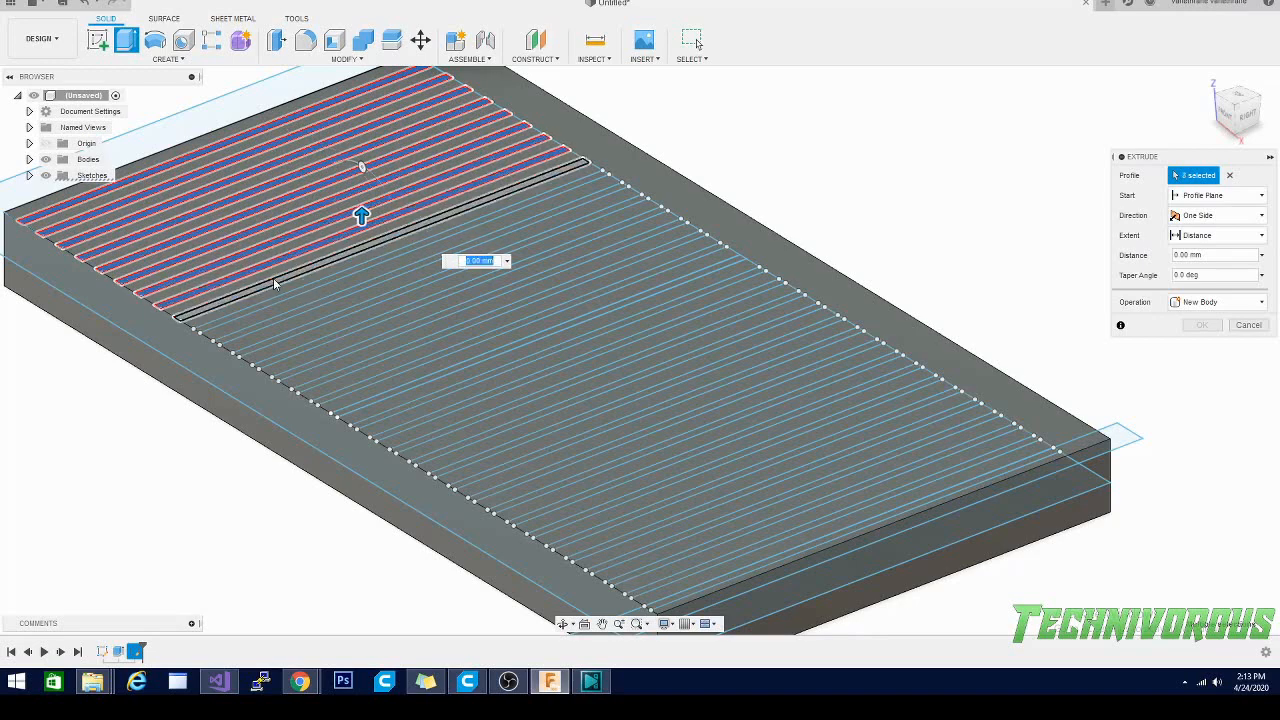
{"action": "left_click", "coordinate": [288, 310]}
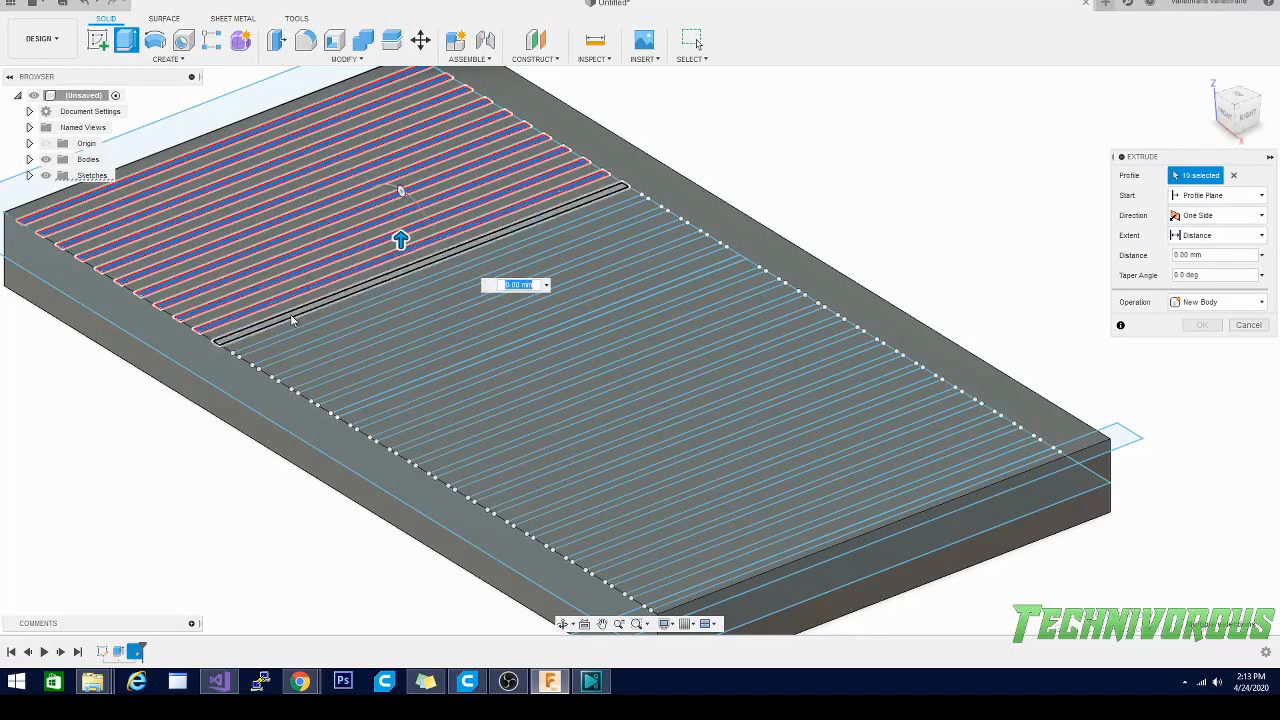
{"action": "left_click", "coordinate": [296, 322]}
{"action": "left_click", "coordinate": [306, 336]}
{"action": "left_click", "coordinate": [320, 354]}
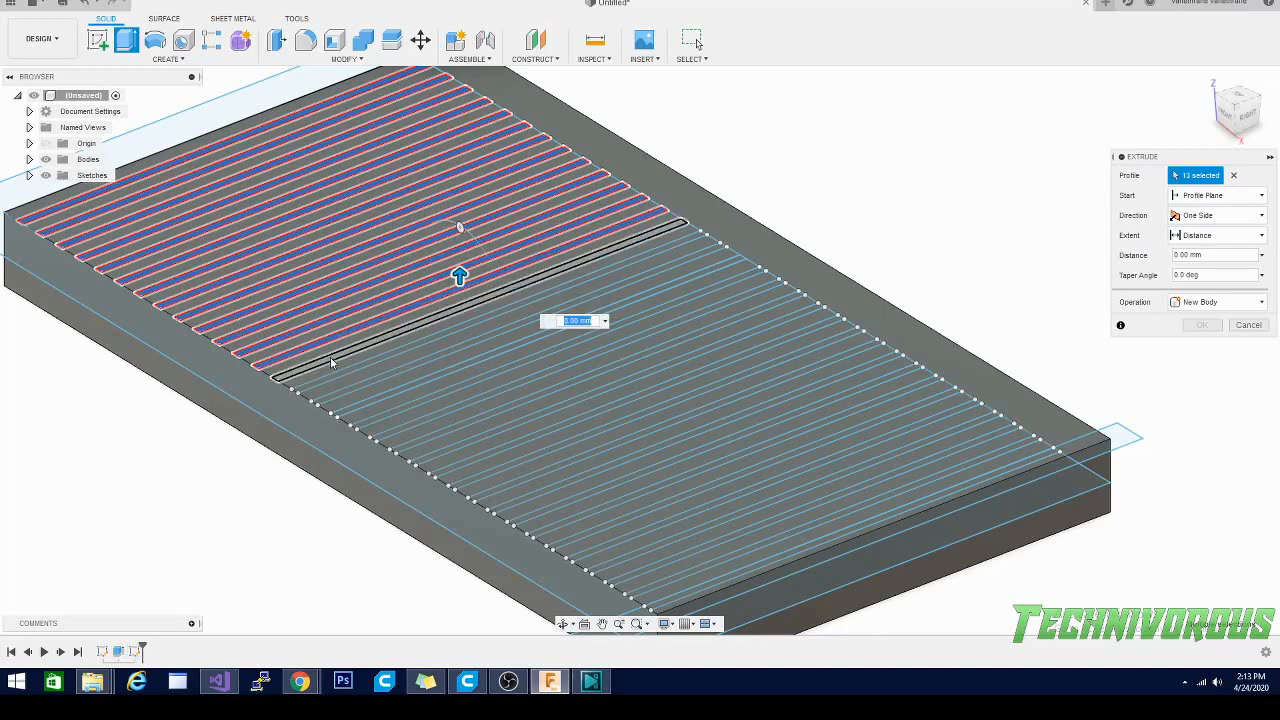
{"action": "left_click", "coordinate": [335, 367]}
{"action": "left_click", "coordinate": [348, 384]}
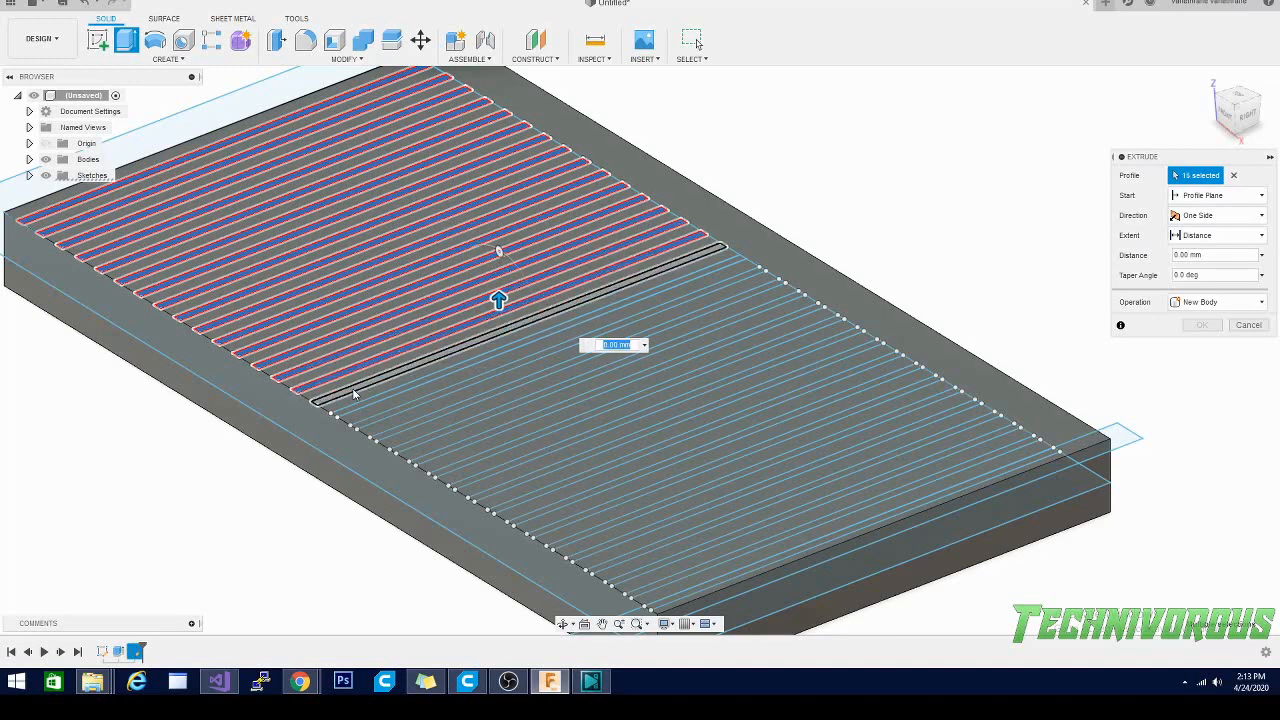
{"action": "left_click", "coordinate": [360, 398]}
{"action": "left_click", "coordinate": [373, 421]}
{"action": "left_click", "coordinate": [373, 418]}
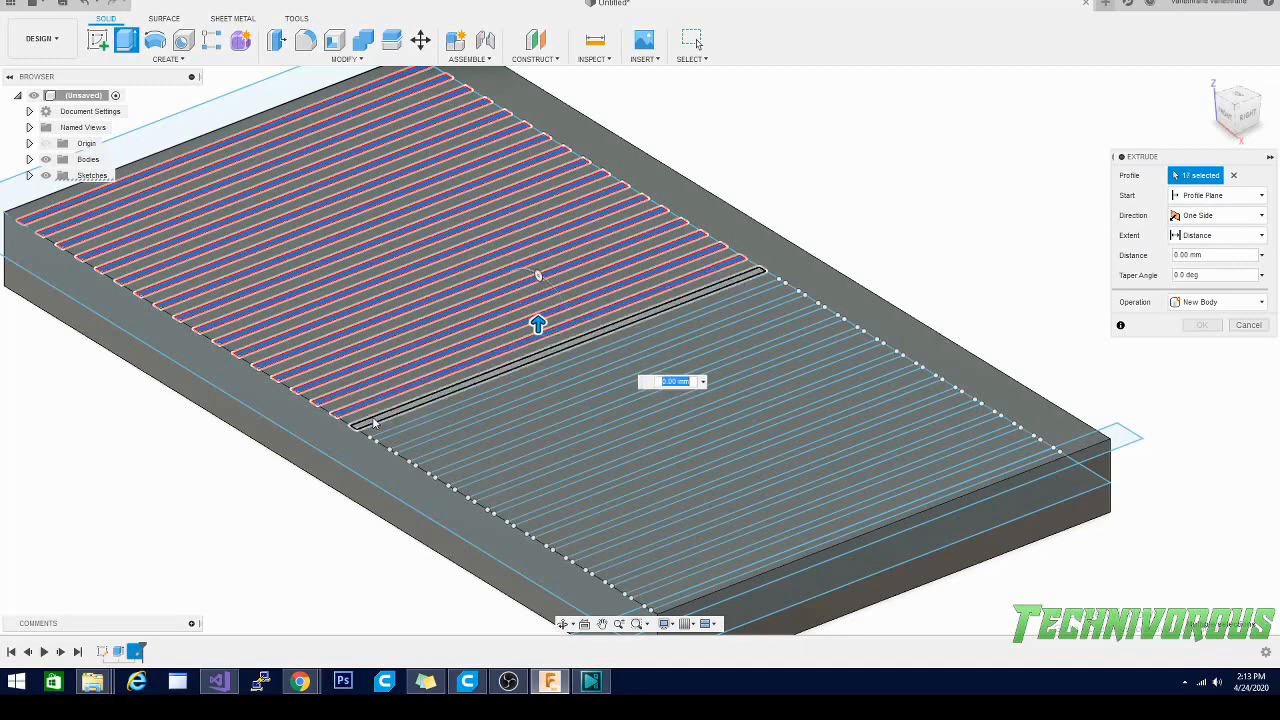
{"action": "left_click", "coordinate": [394, 432]}
{"action": "left_click", "coordinate": [412, 444]}
{"action": "left_click", "coordinate": [431, 461]}
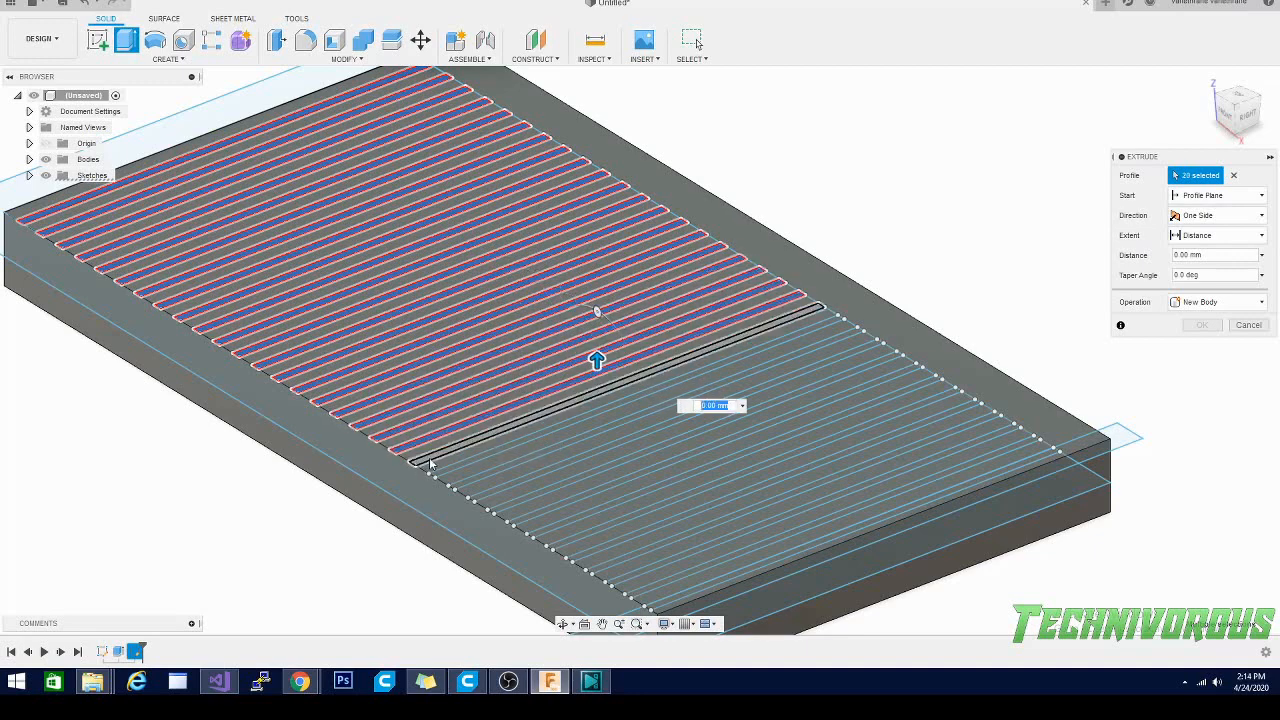
{"action": "left_click", "coordinate": [441, 468]}
{"action": "left_click", "coordinate": [465, 483]}
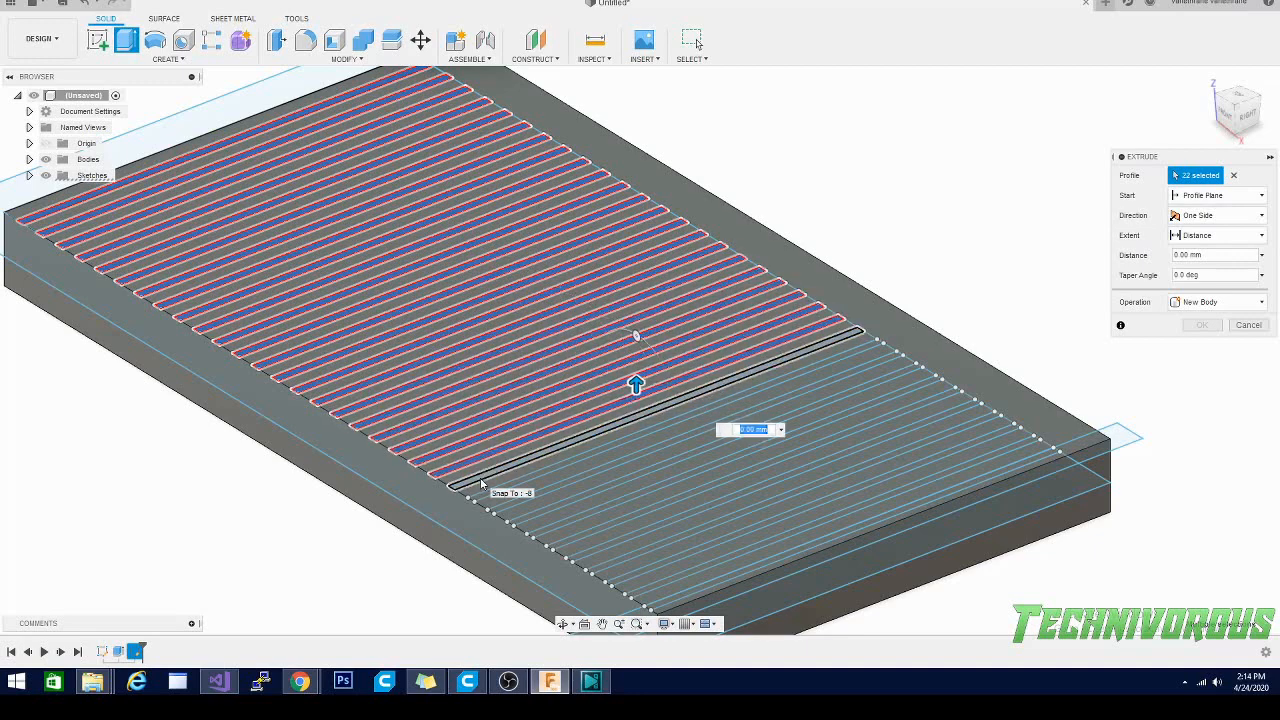
{"action": "left_click", "coordinate": [487, 491]}
{"action": "left_click", "coordinate": [510, 499]}
{"action": "left_click", "coordinate": [535, 512]}
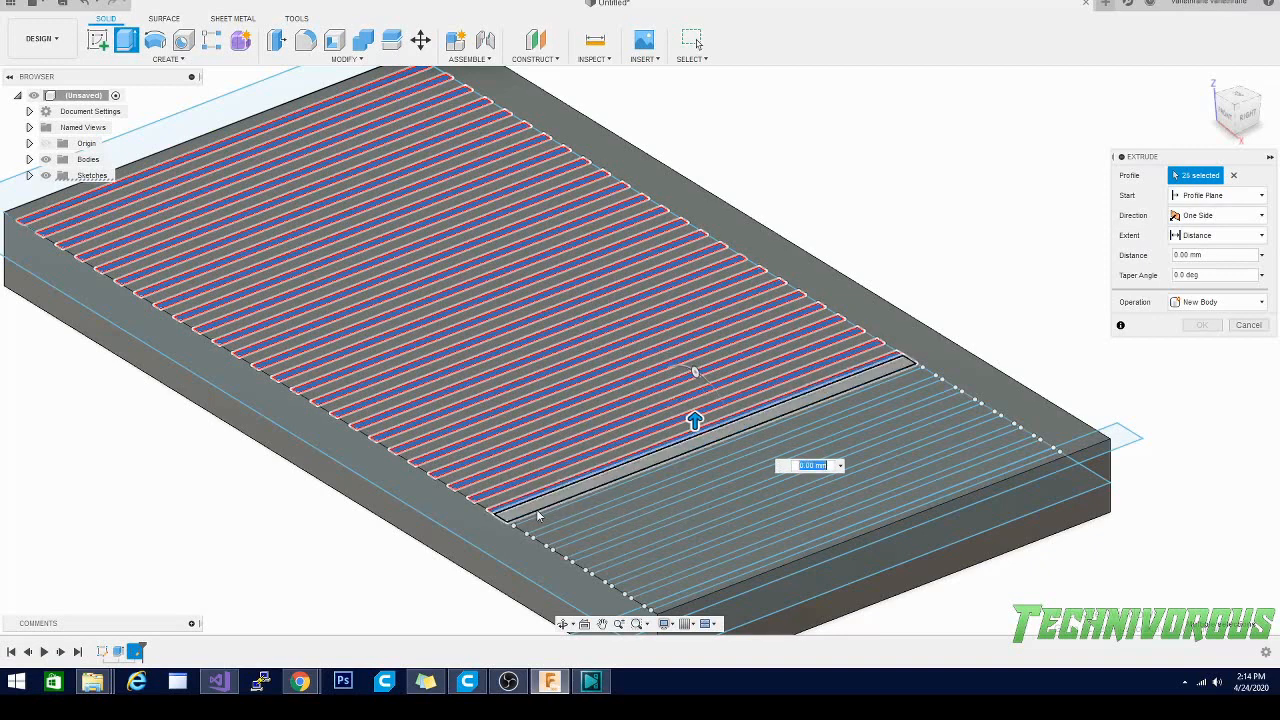
{"action": "left_click", "coordinate": [557, 526]}
{"action": "left_click", "coordinate": [580, 541]}
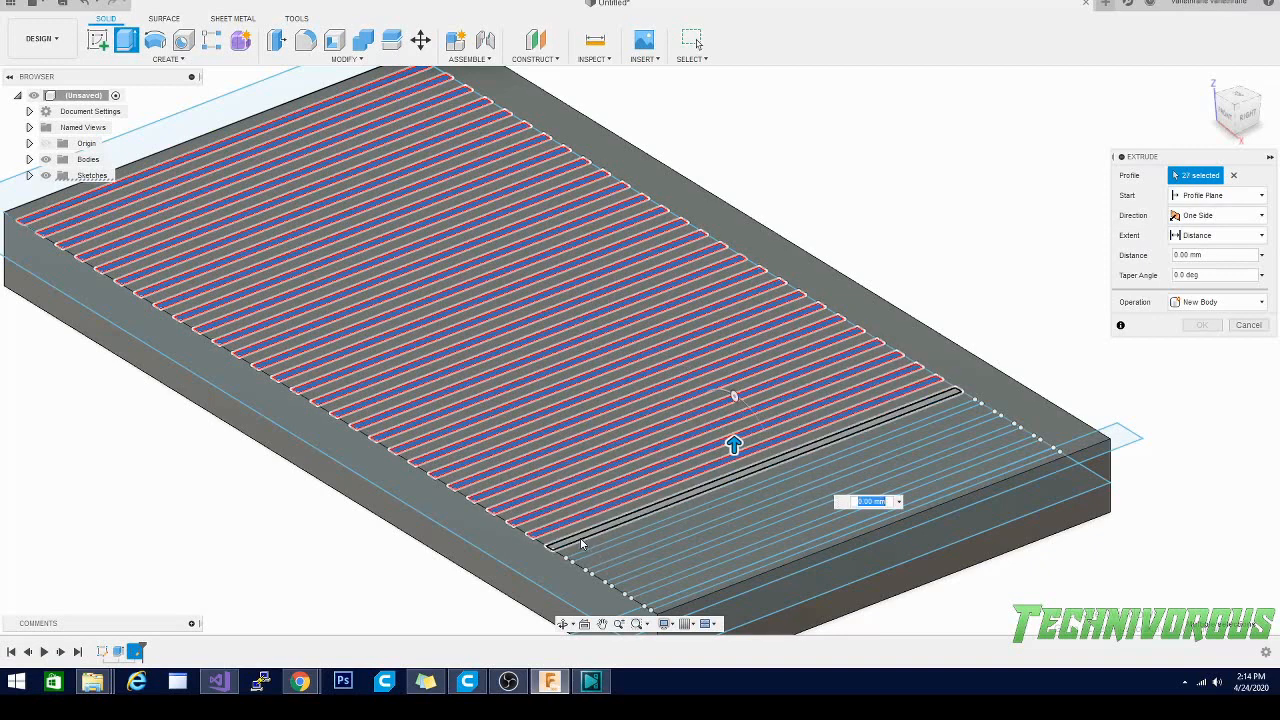
{"action": "left_click", "coordinate": [601, 555]}
{"action": "left_click", "coordinate": [618, 566]}
{"action": "left_click", "coordinate": [634, 577]}
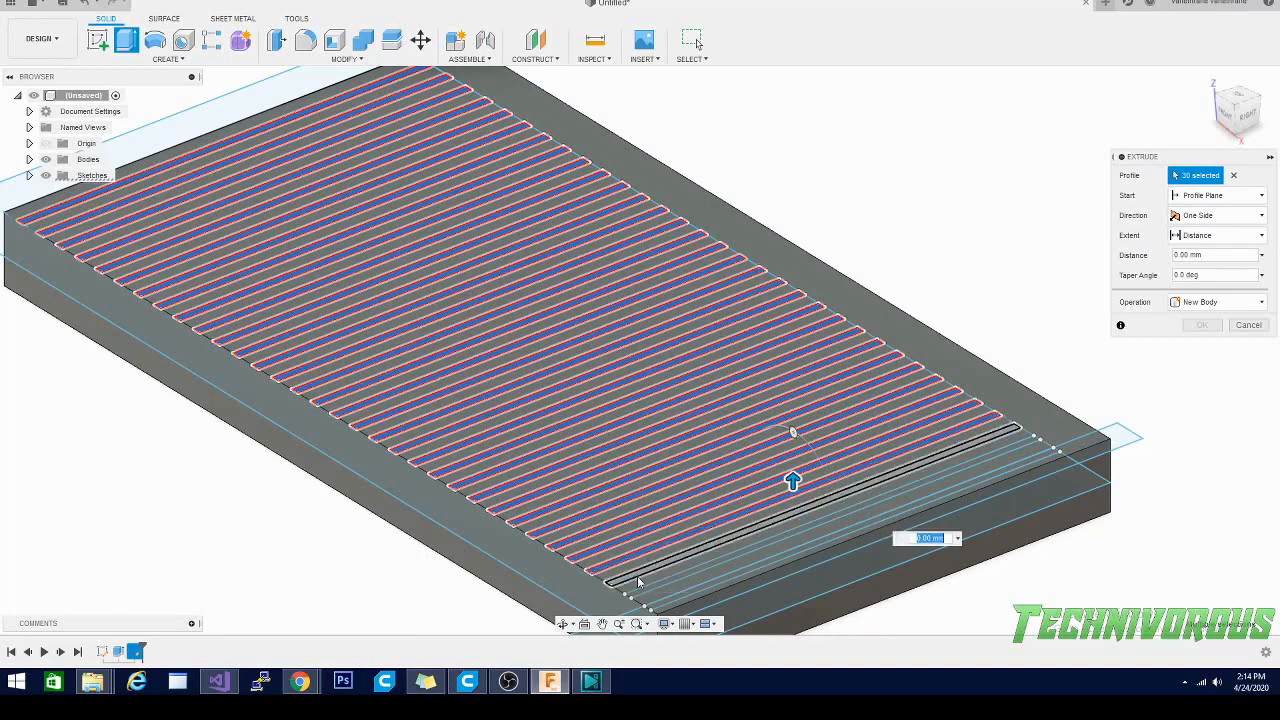
{"action": "left_click", "coordinate": [648, 589]}
{"action": "left_click", "coordinate": [663, 601]}
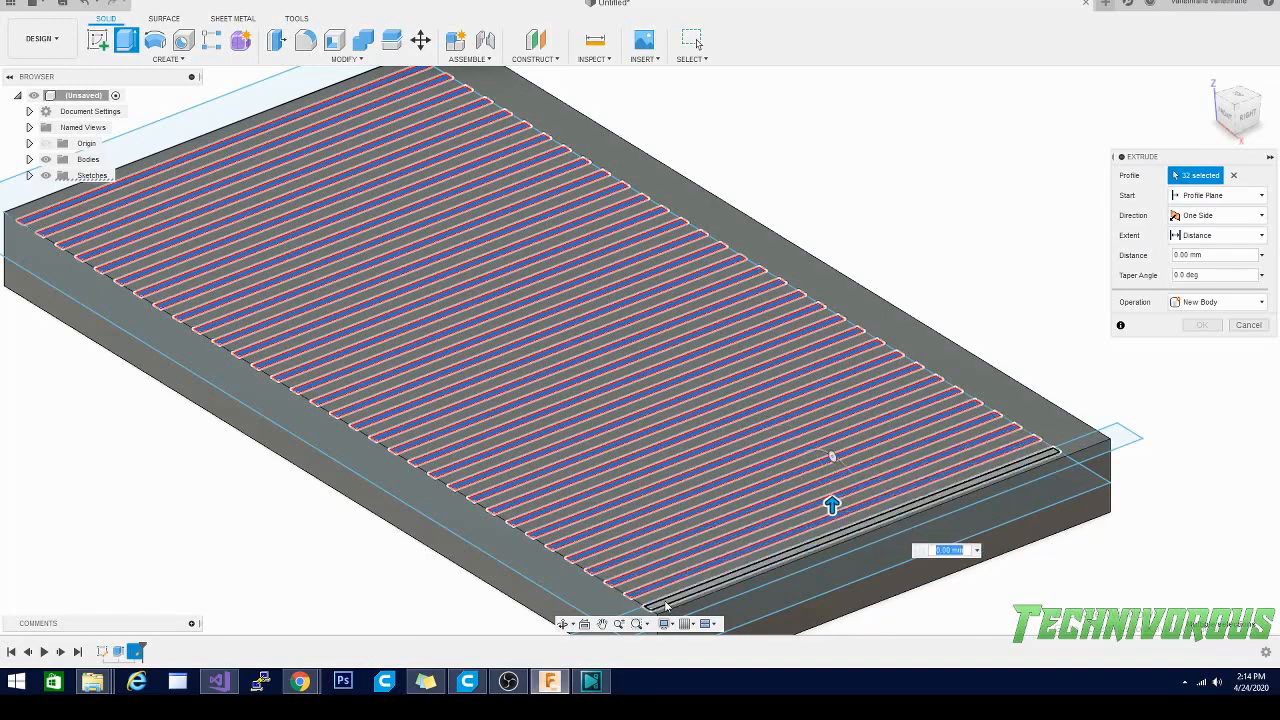
{"action": "left_click", "coordinate": [678, 613]}
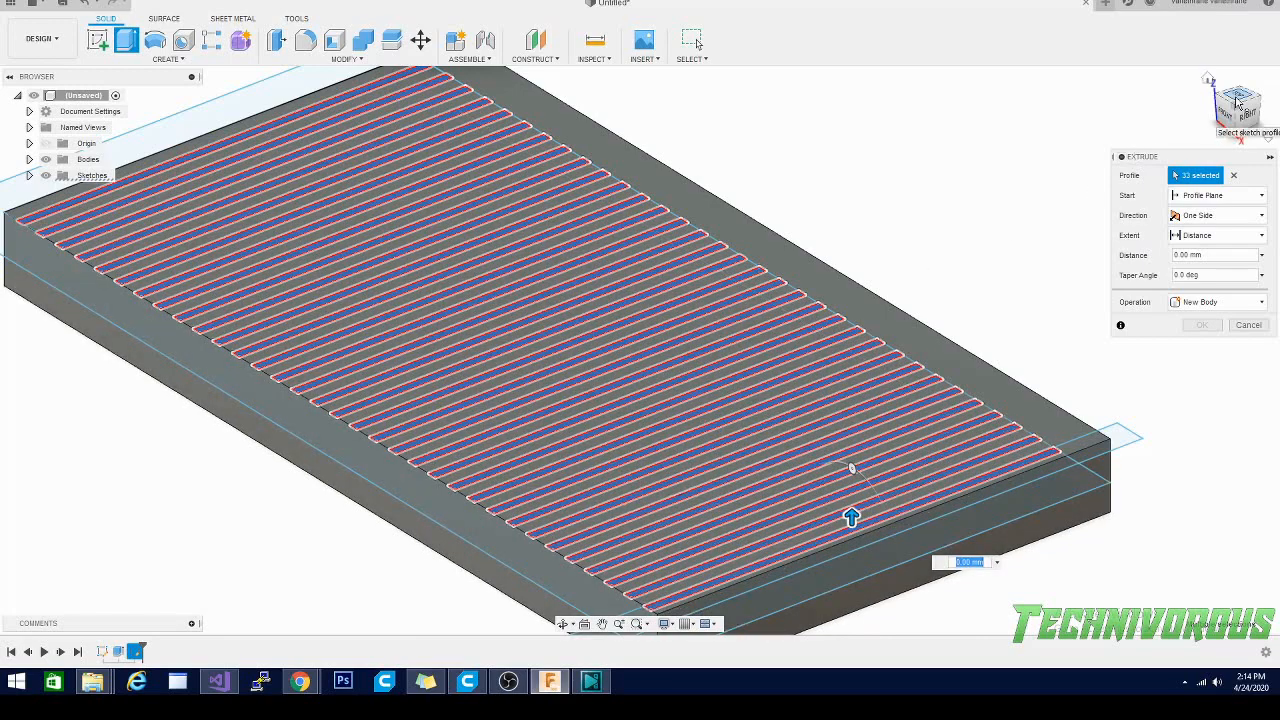
Step: Extrude the selected strip profiles down through the plate by -26 mm and preview them with the Join operation
{"action": "mouse_move", "coordinate": [1236, 113]}
{"action": "left_mouse_down"}
{"action": "mouse_move", "coordinate": [1270, 112]}
{"action": "mouse_move", "coordinate": [1246, 114]}
{"action": "mouse_move", "coordinate": [1267, 98]}
{"action": "mouse_move", "coordinate": [1235, 106]}
{"action": "left_mouse_up"}
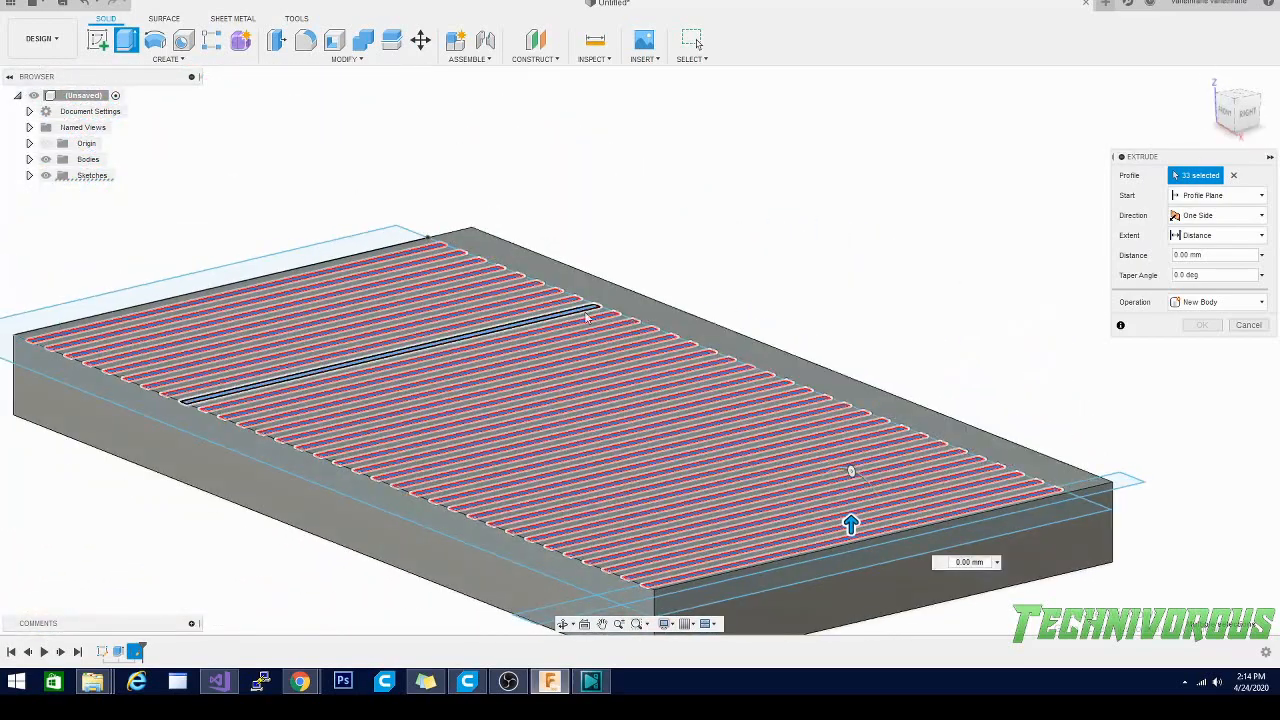
{"action": "scroll", "coordinate": [587, 319], "scroll_direction": "down", "scroll_amount": 3}
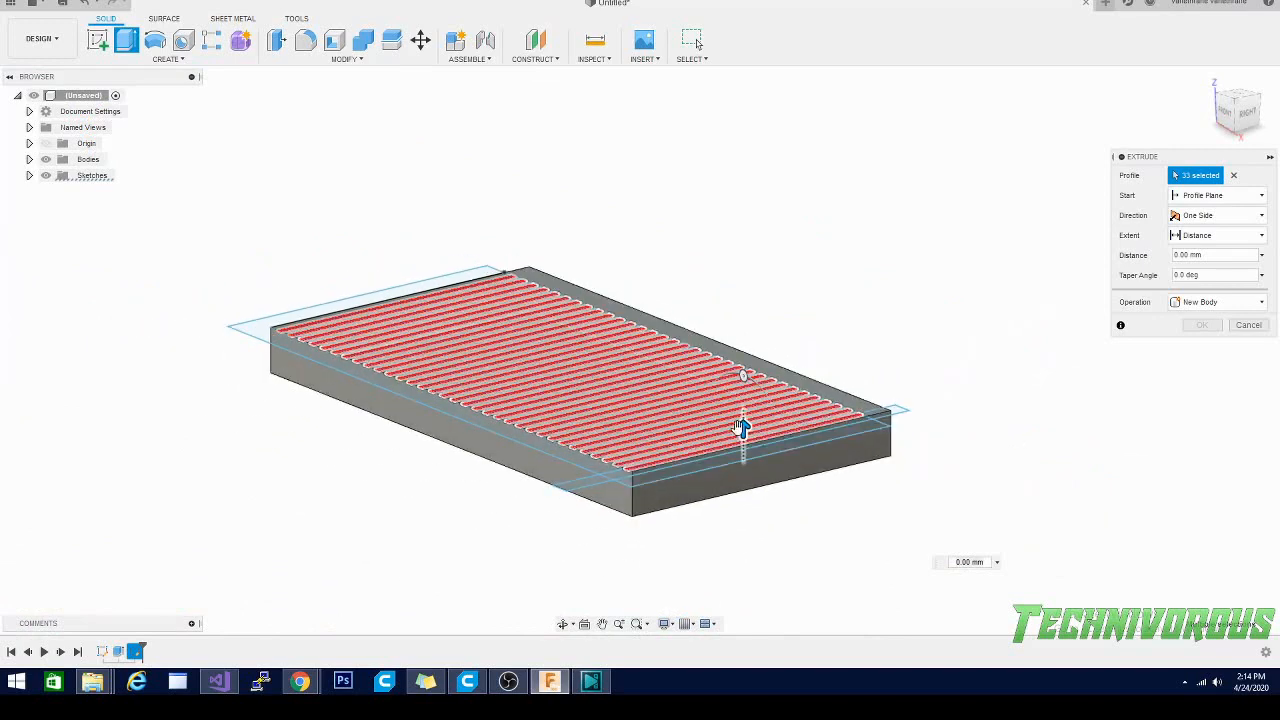
{"action": "left_click_drag", "start_coordinate": [741, 428], "coordinate": [745, 577]}
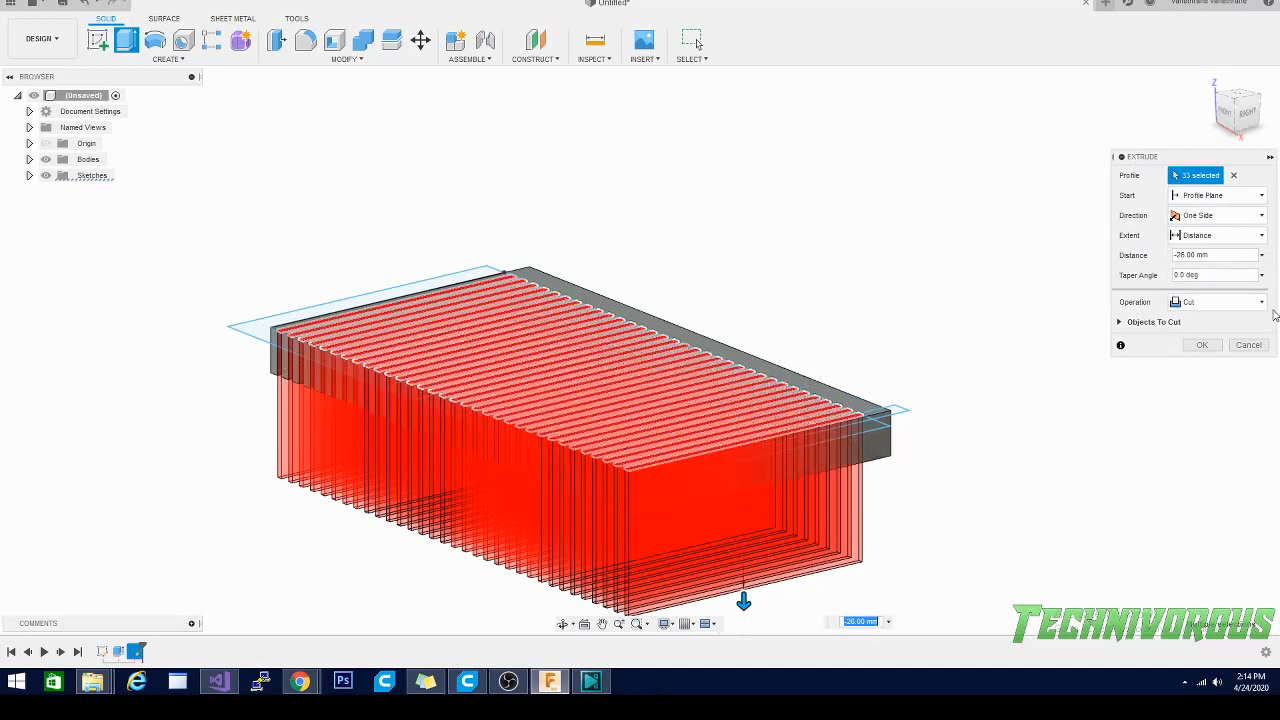
{"action": "left_click", "coordinate": [1231, 303]}
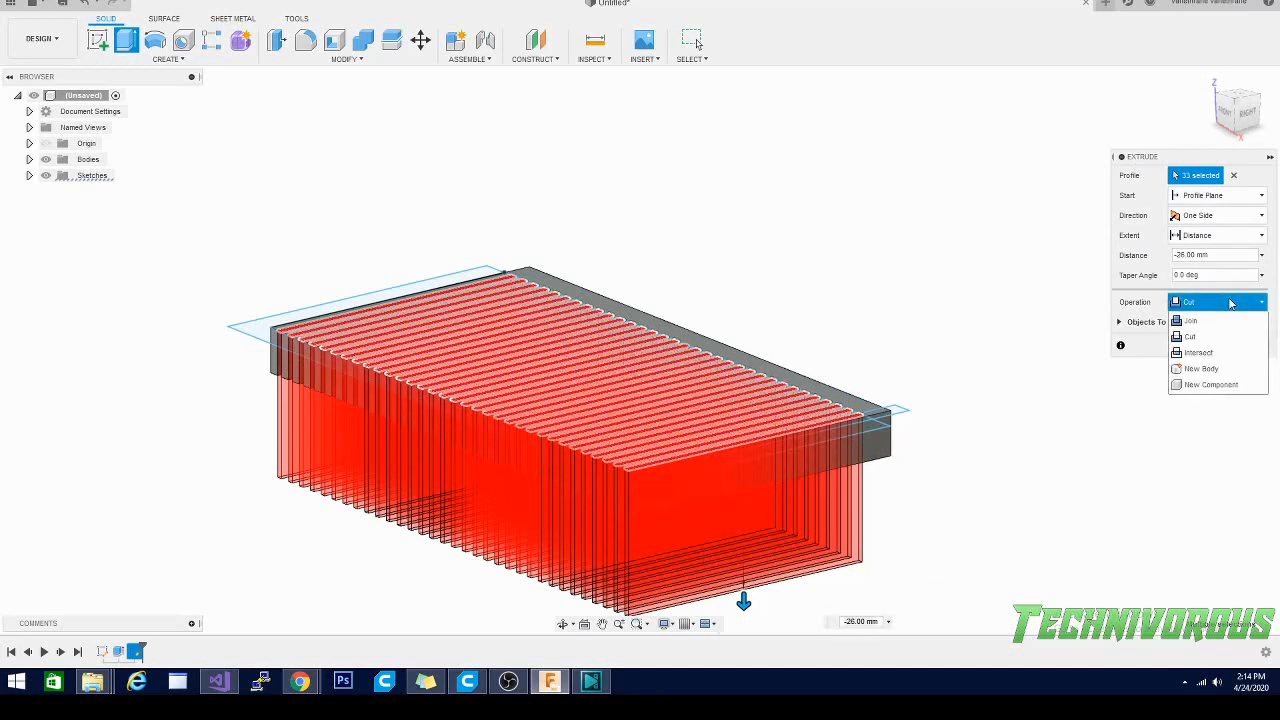
{"action": "left_click", "coordinate": [1188, 320]}
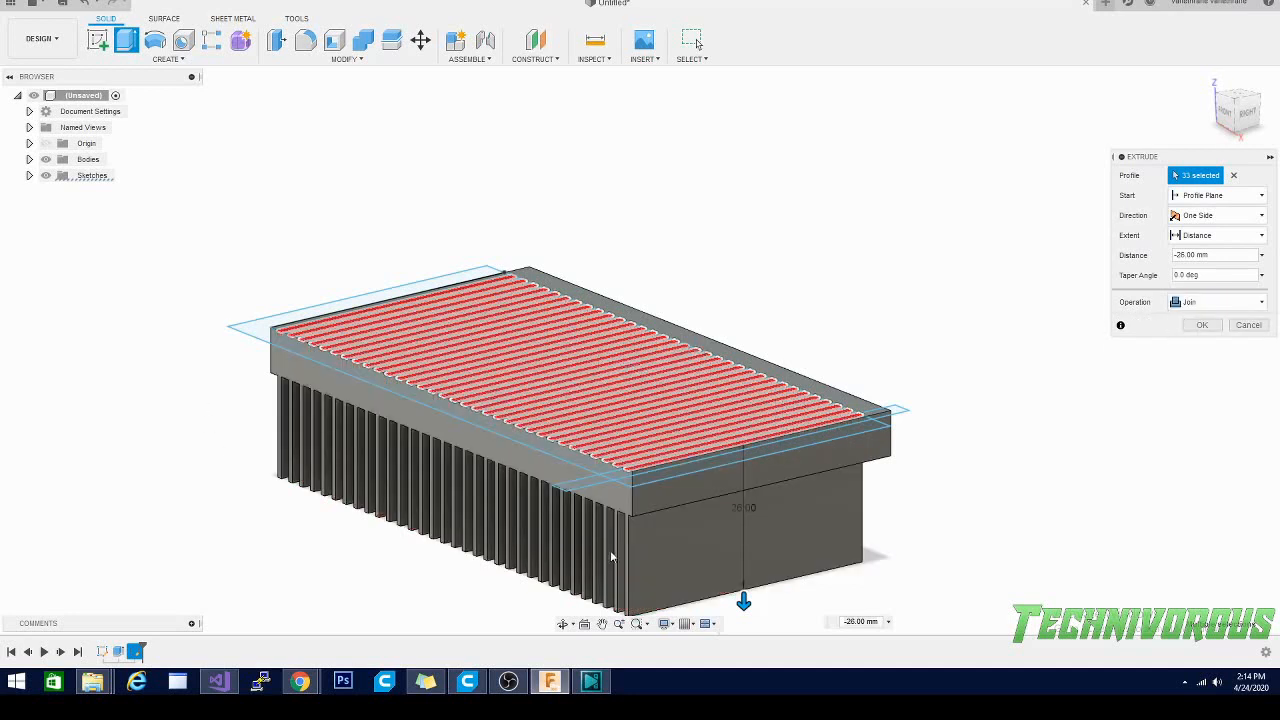
Step: Change the strip extrusion's operation to Cut and complete it
{"action": "left_click", "coordinate": [1260, 305]}
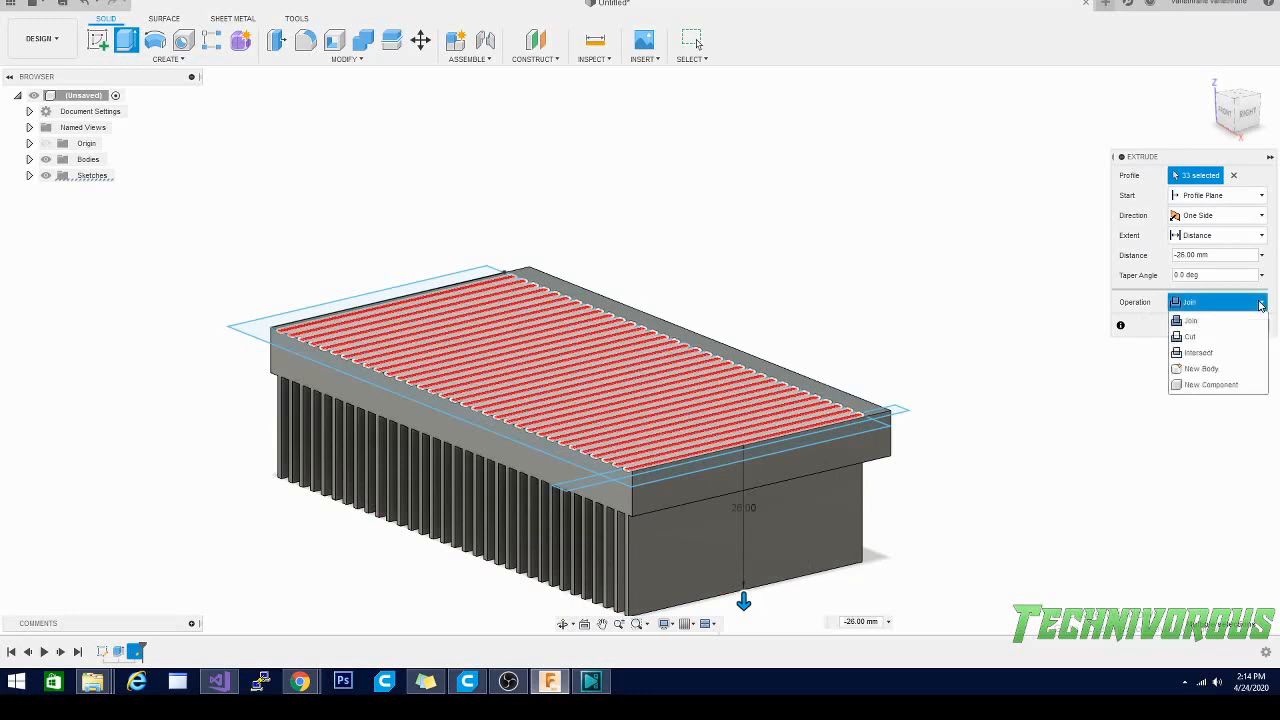
{"action": "left_click", "coordinate": [1222, 337]}
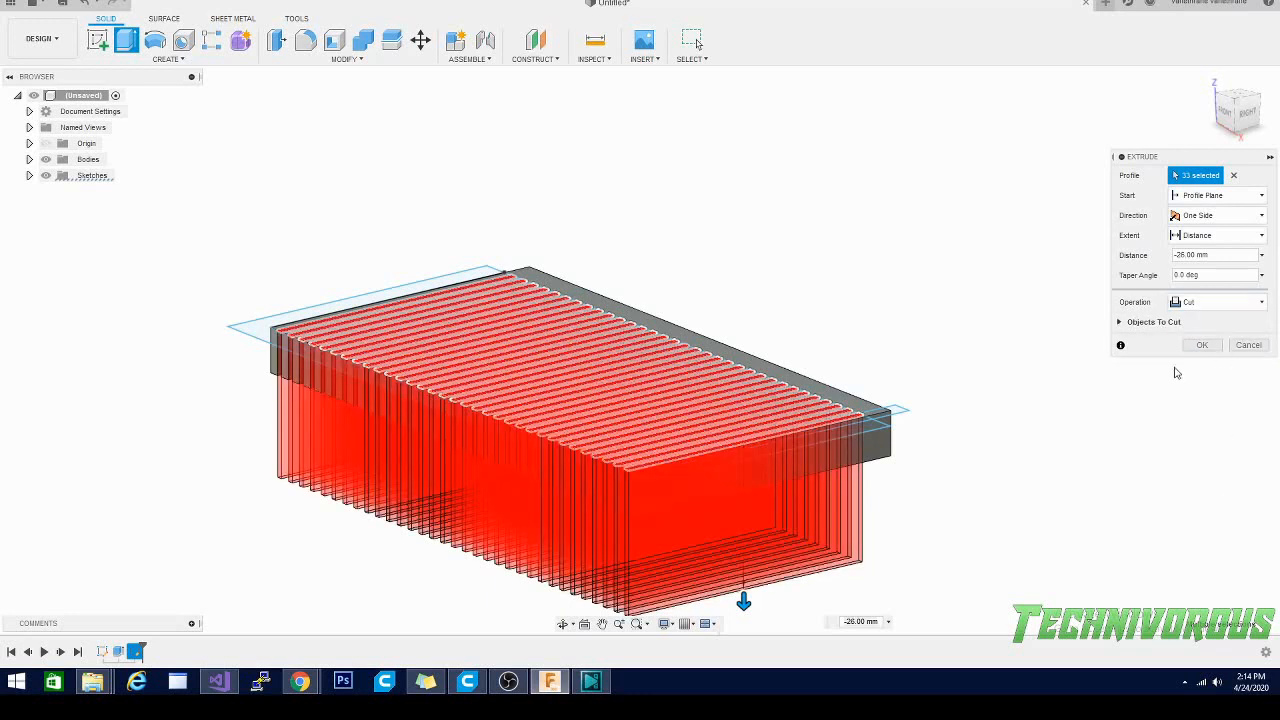
{"action": "left_click", "coordinate": [1198, 345]}
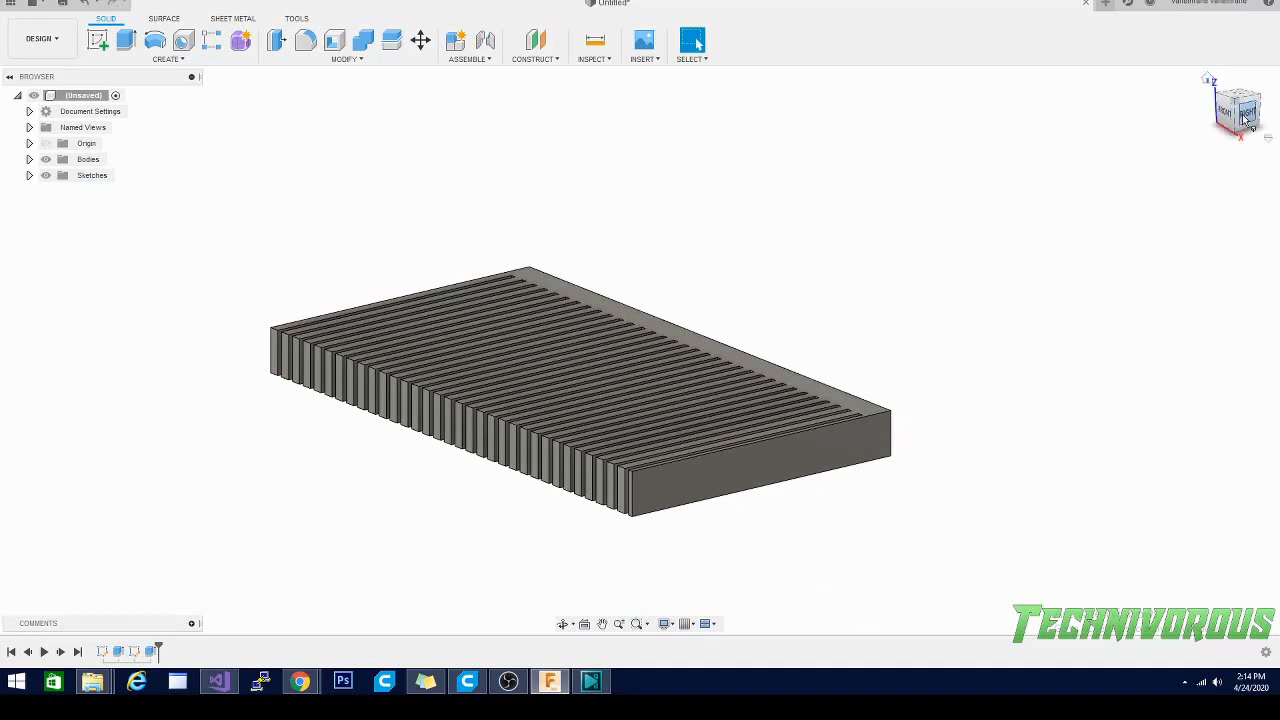
Step: Sketch a rectangle about 47 by 4 mm straddling the upper edge of the plate's right end face, and finish the sketch
{"action": "left_click_drag", "start_coordinate": [1248, 113], "coordinate": [1221, 100]}
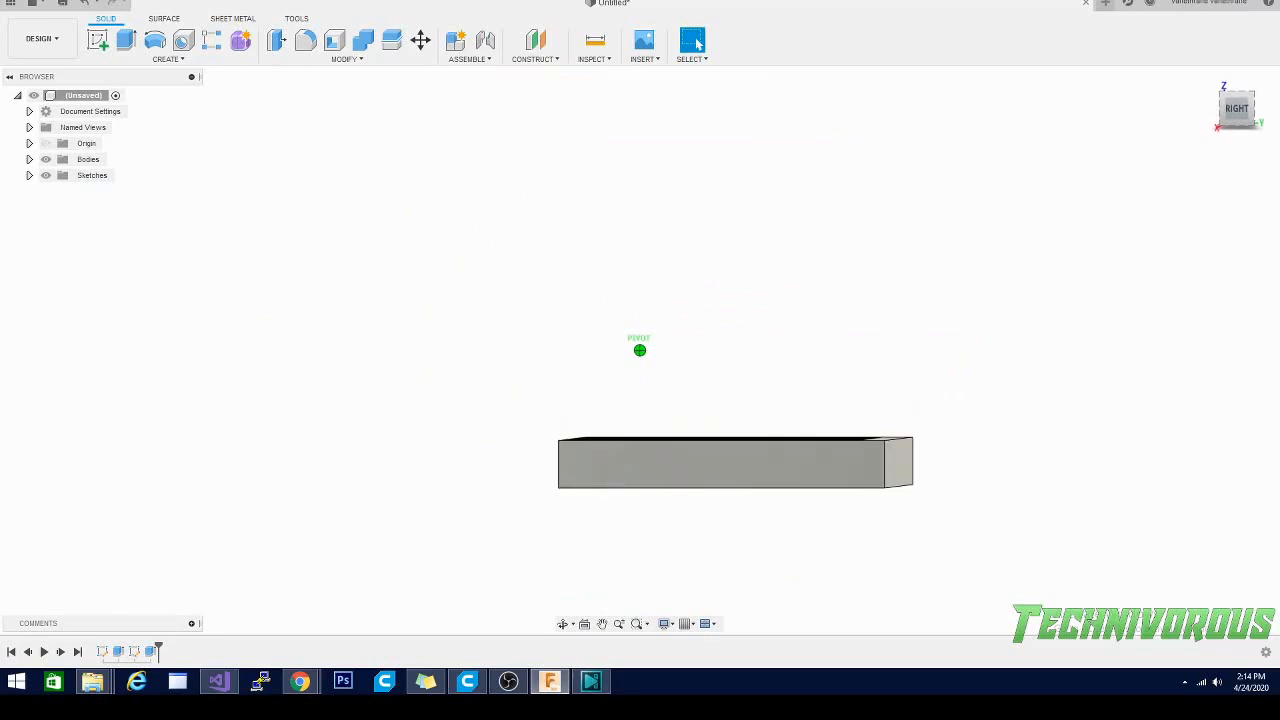
{"action": "left_click", "coordinate": [746, 471]}
{"action": "left_click", "coordinate": [97, 40]}
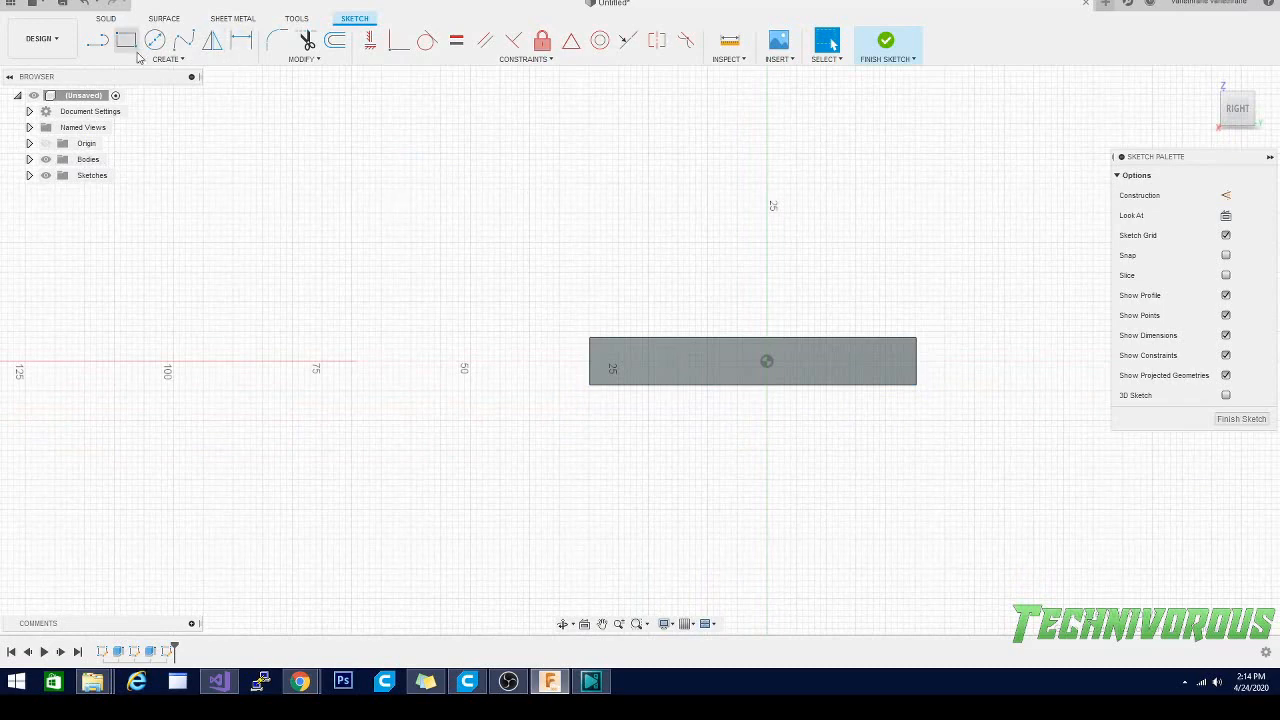
{"action": "left_click", "coordinate": [134, 47]}
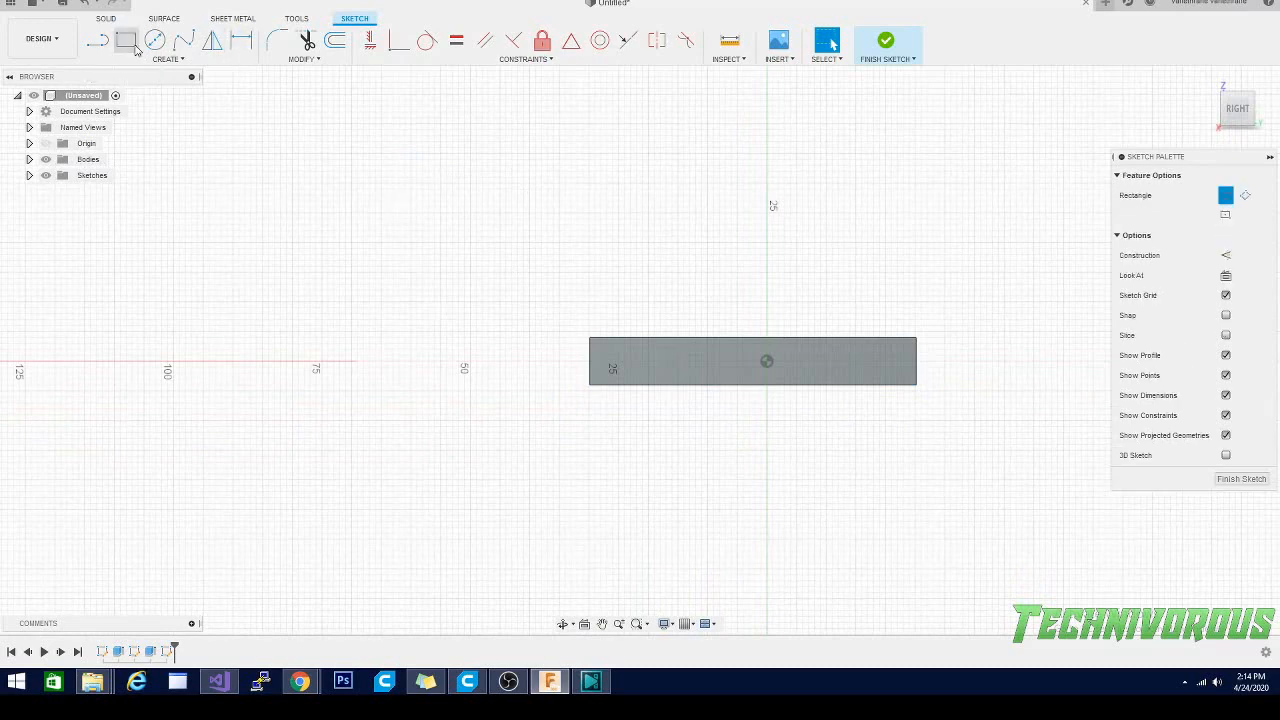
{"action": "left_click", "coordinate": [606, 331]}
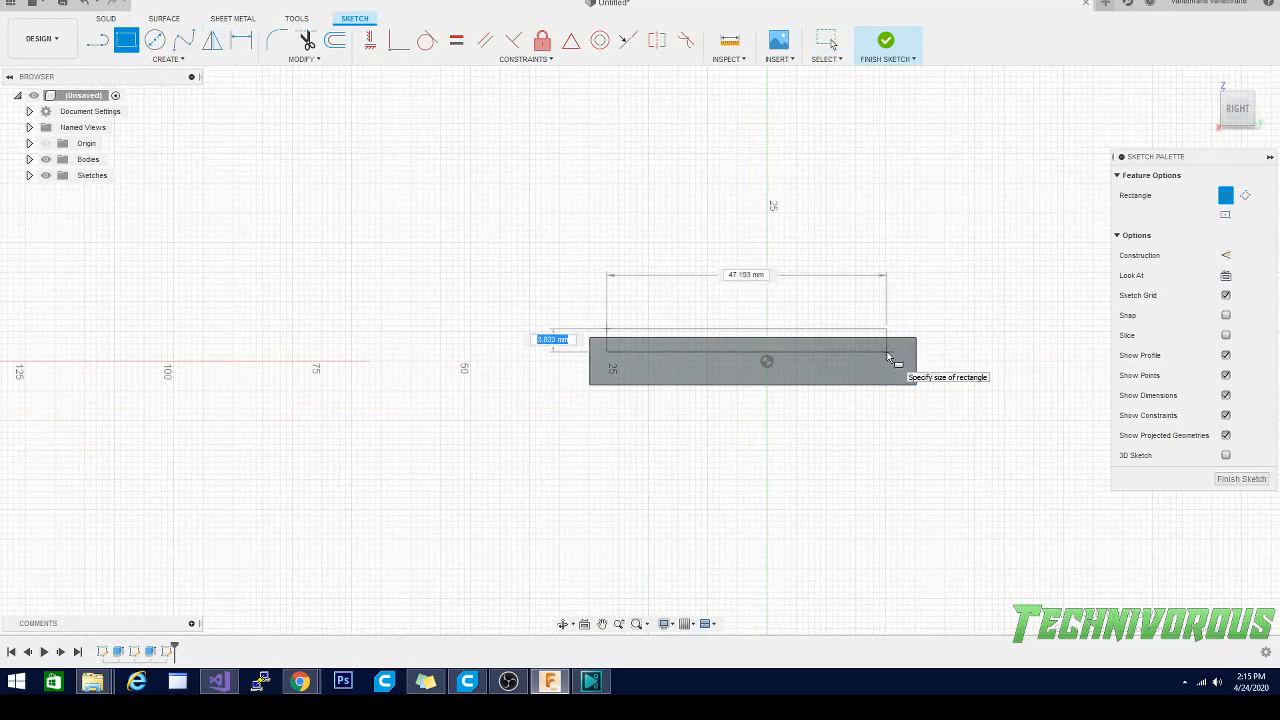
{"action": "key", "text": "Tab"}
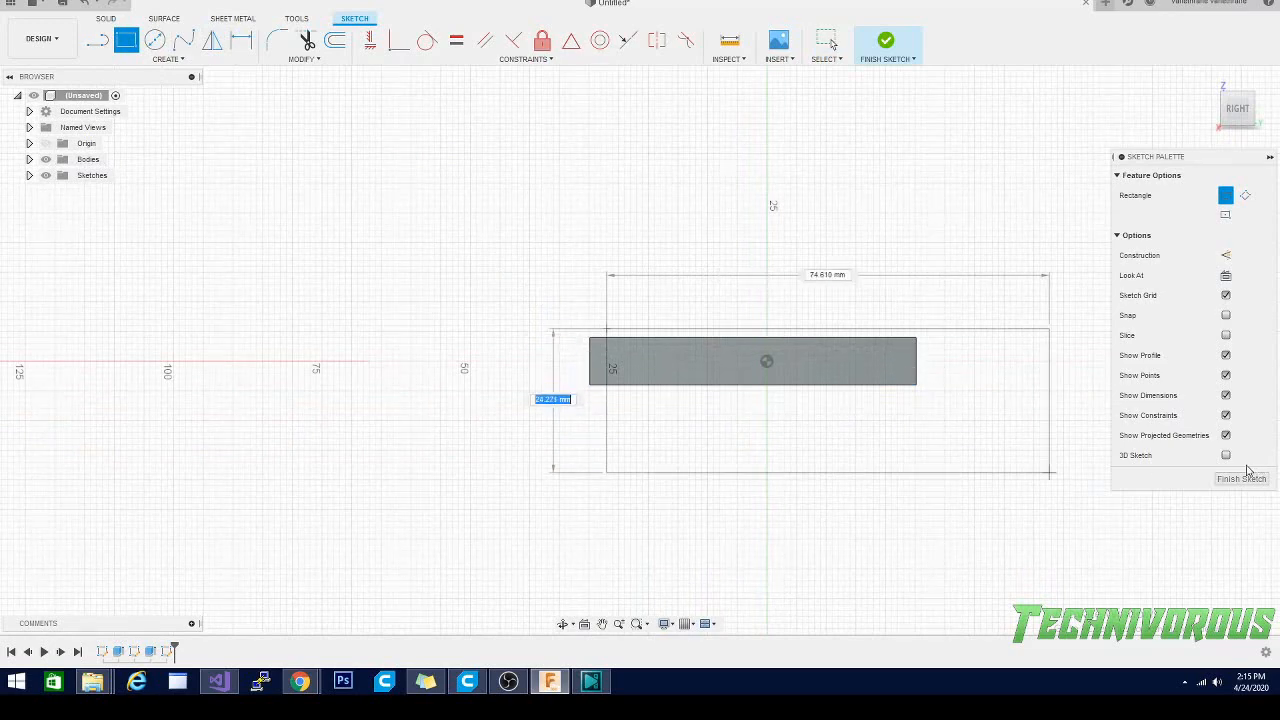
{"action": "left_click", "coordinate": [885, 352]}
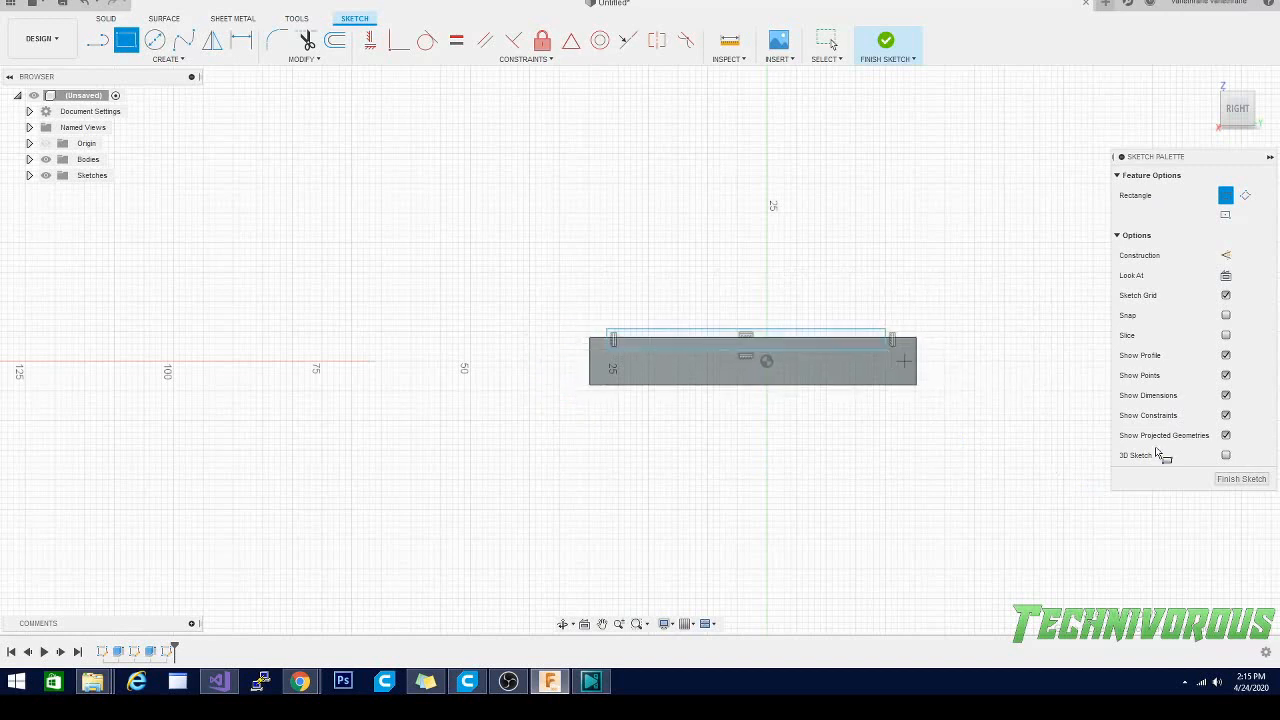
{"action": "left_click", "coordinate": [1240, 479]}
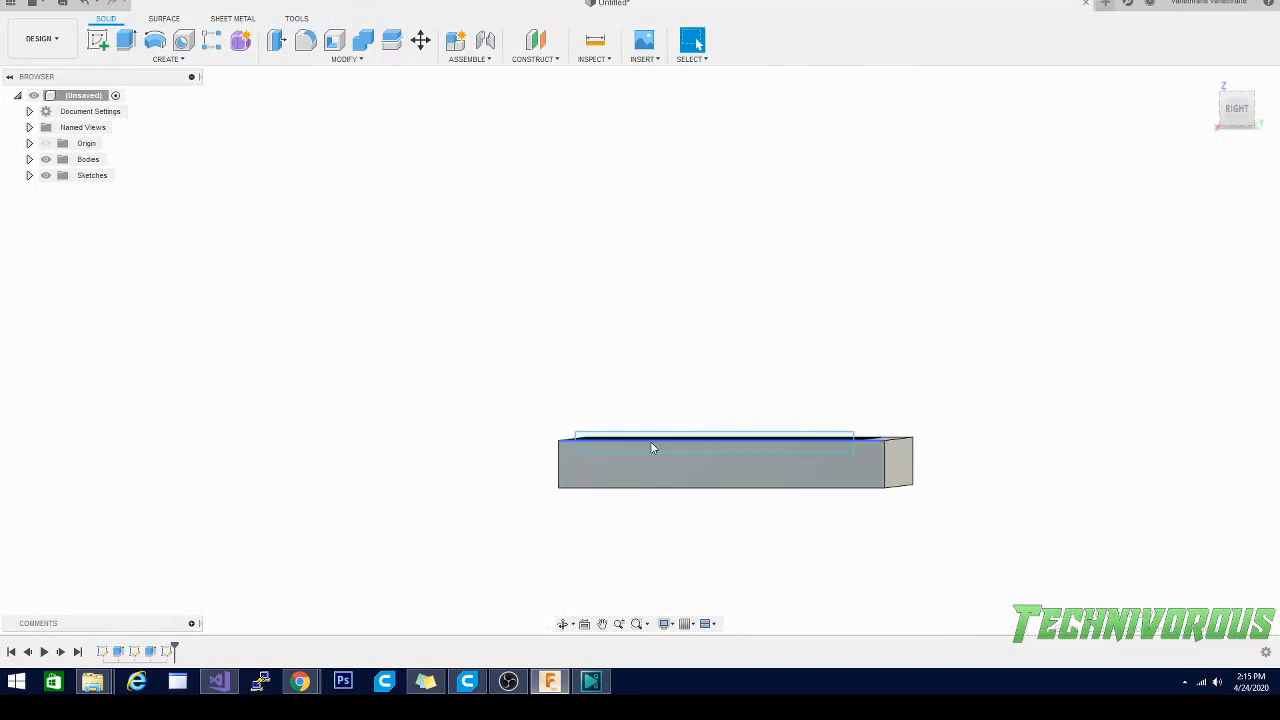
Step: Extrude the lower part of the end-face rectangle -120 mm through the plate as a Cut
{"action": "left_click", "coordinate": [690, 445]}
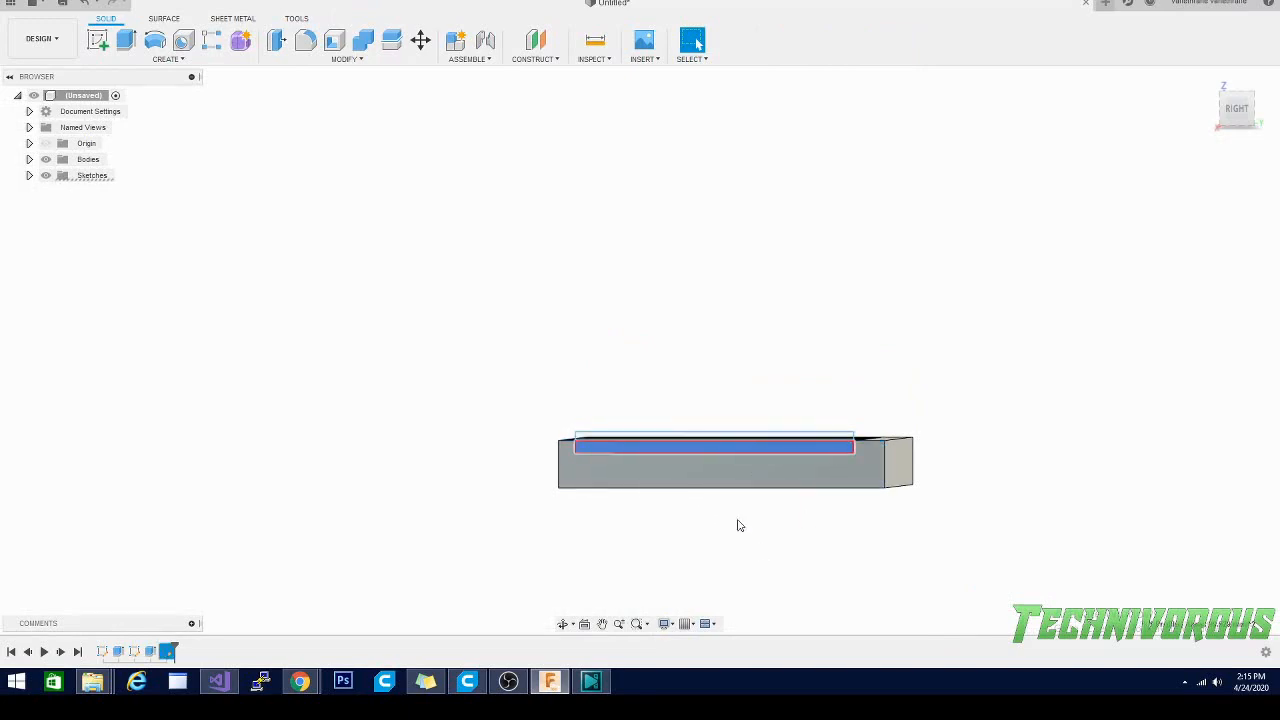
{"action": "left_click_drag", "start_coordinate": [1238, 114], "coordinate": [1276, 119]}
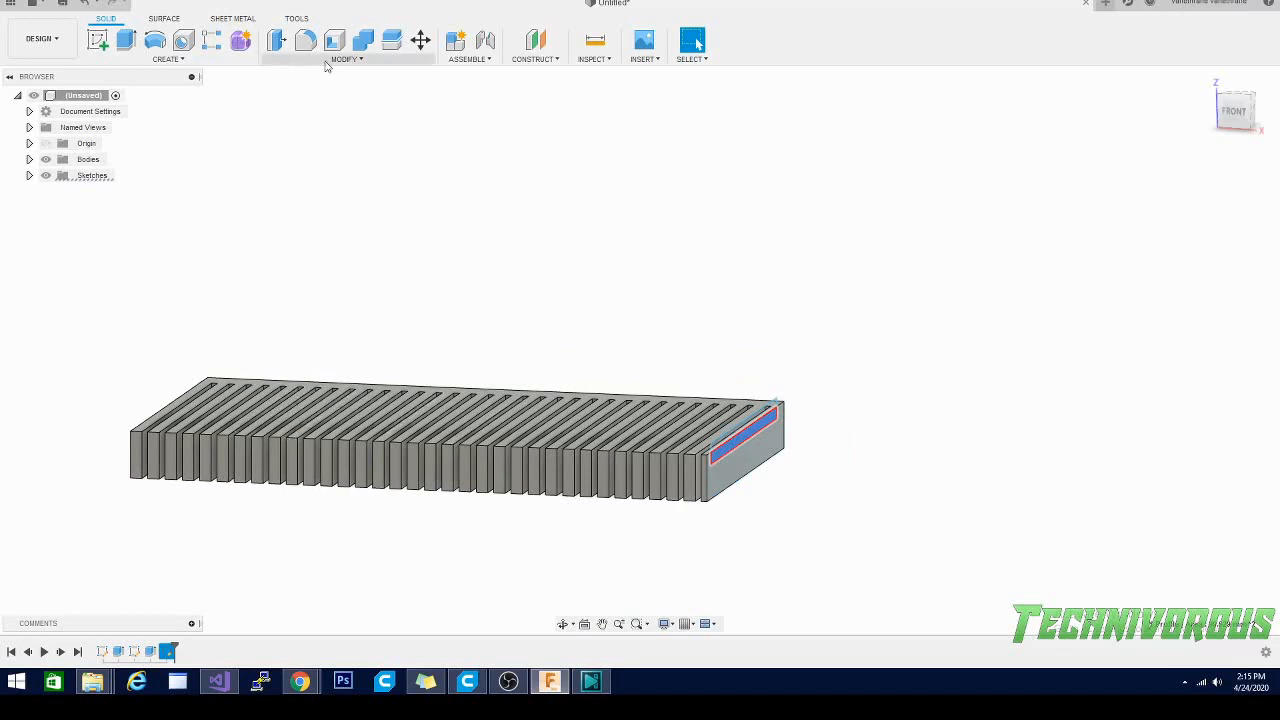
{"action": "left_click", "coordinate": [124, 41]}
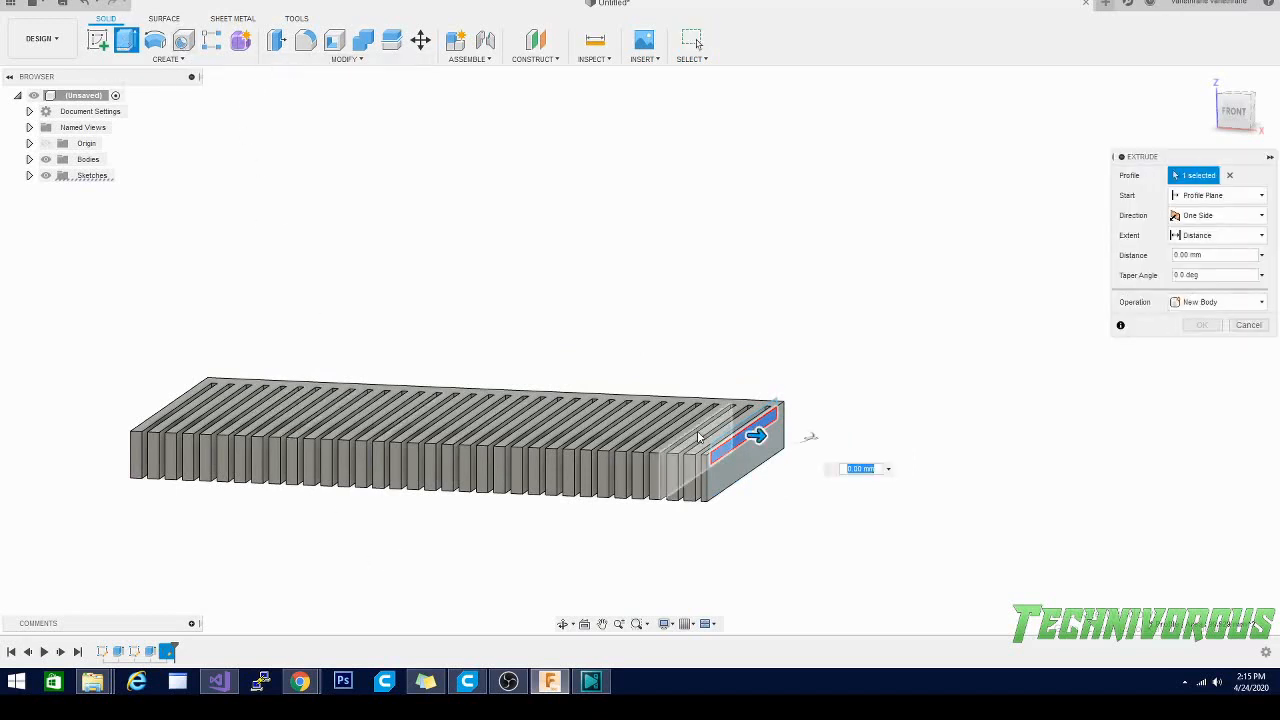
{"action": "left_click_drag", "start_coordinate": [755, 436], "coordinate": [63, 426]}
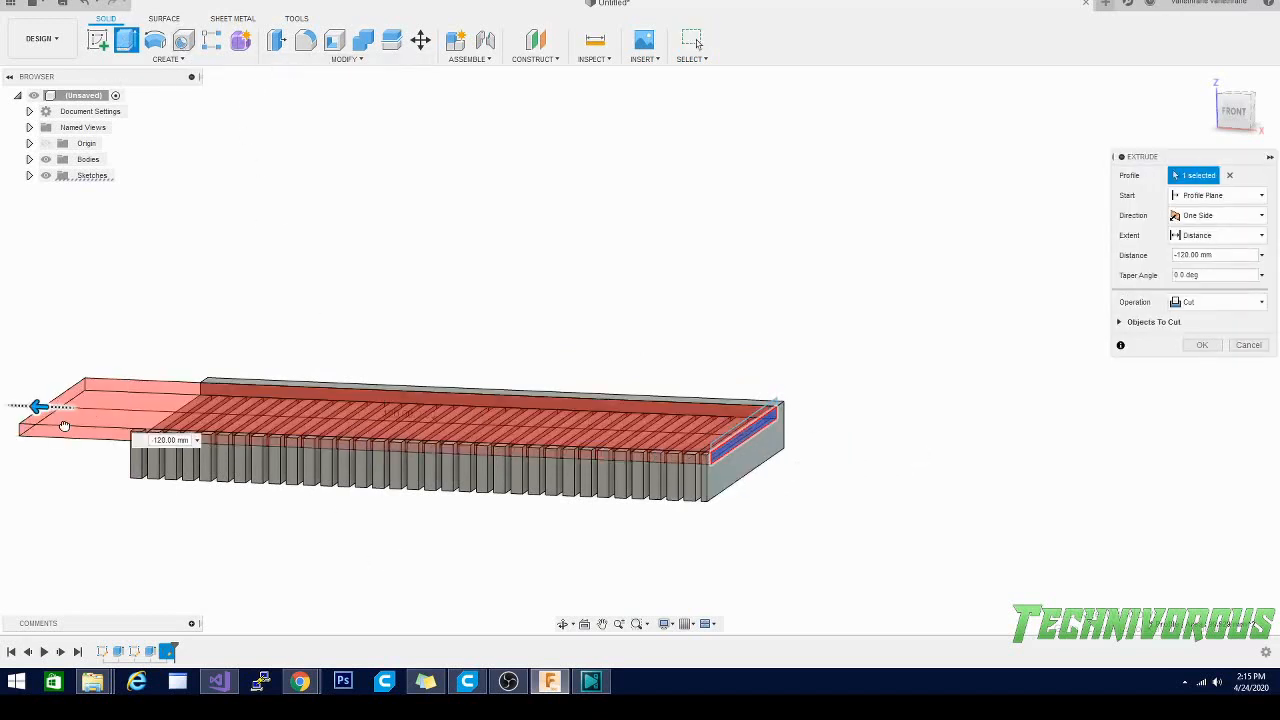
{"action": "left_click", "coordinate": [1211, 349]}
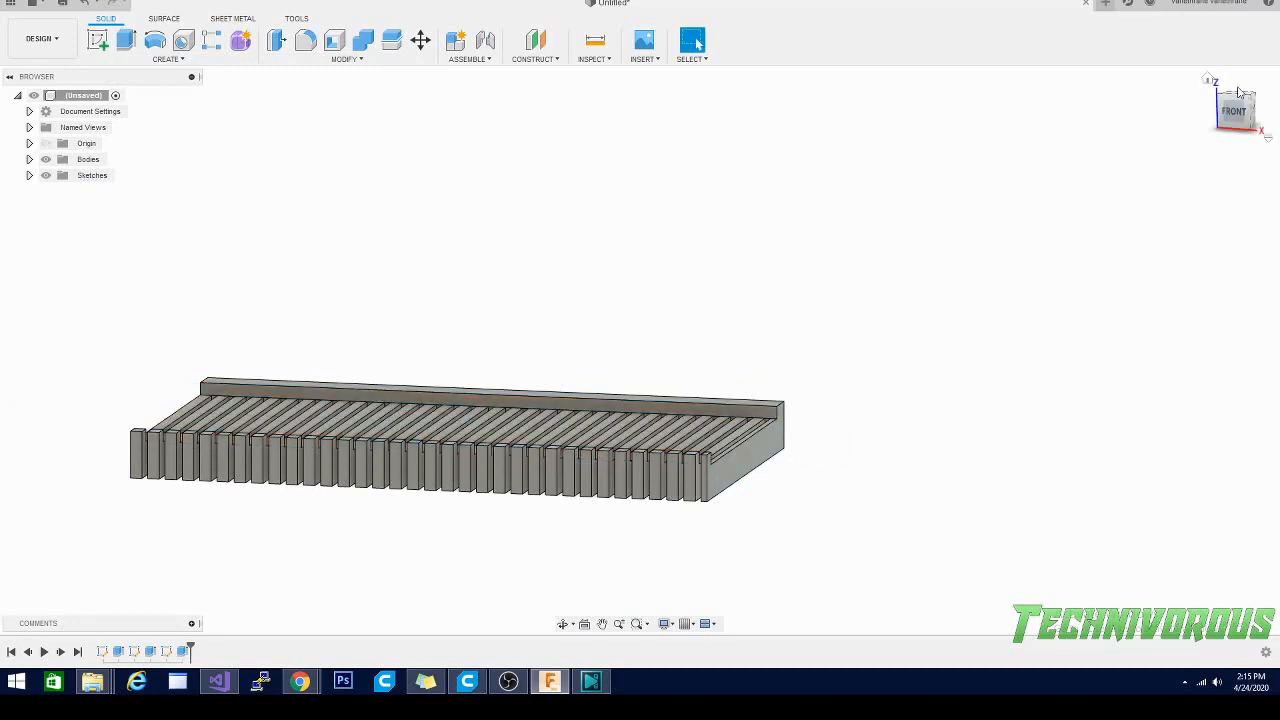
Step: Start a sketch on the raised rear rim's top face and draw a 10 by 5 mm rectangle from its left outer corner
{"action": "left_click_drag", "start_coordinate": [1237, 117], "coordinate": [1228, 117]}
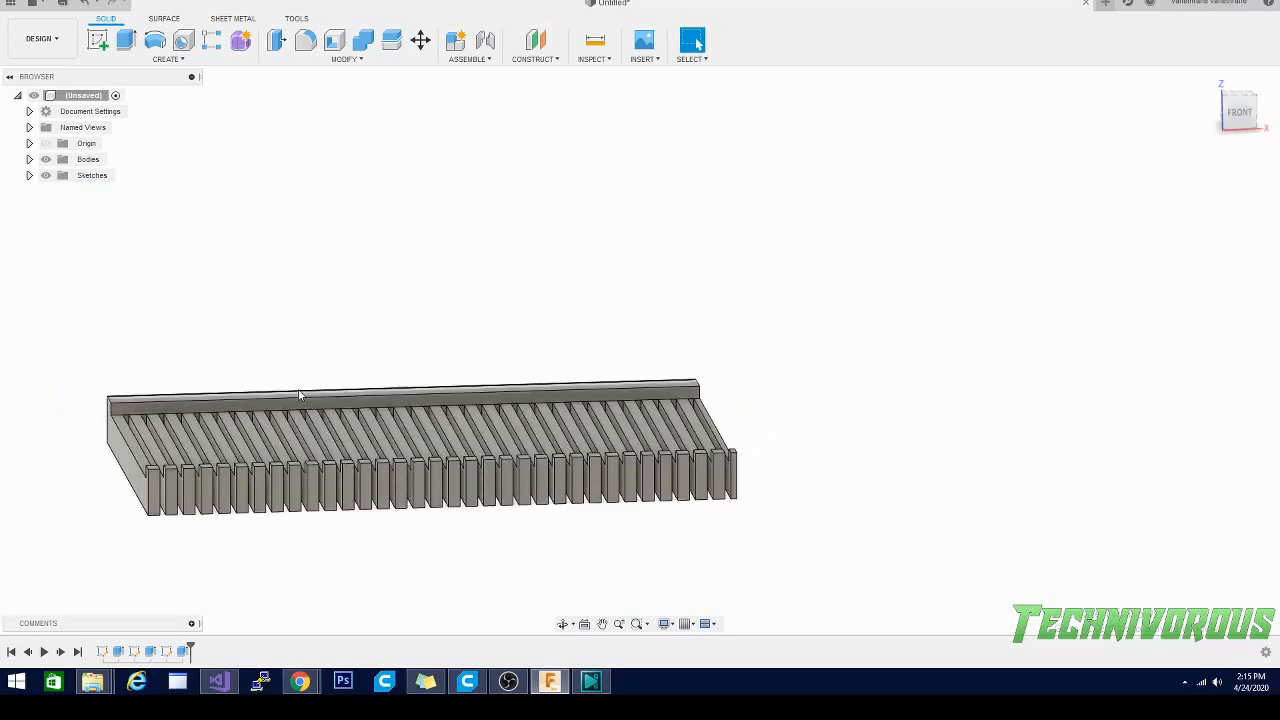
{"action": "scroll", "coordinate": [383, 443], "scroll_direction": "up", "scroll_amount": 5}
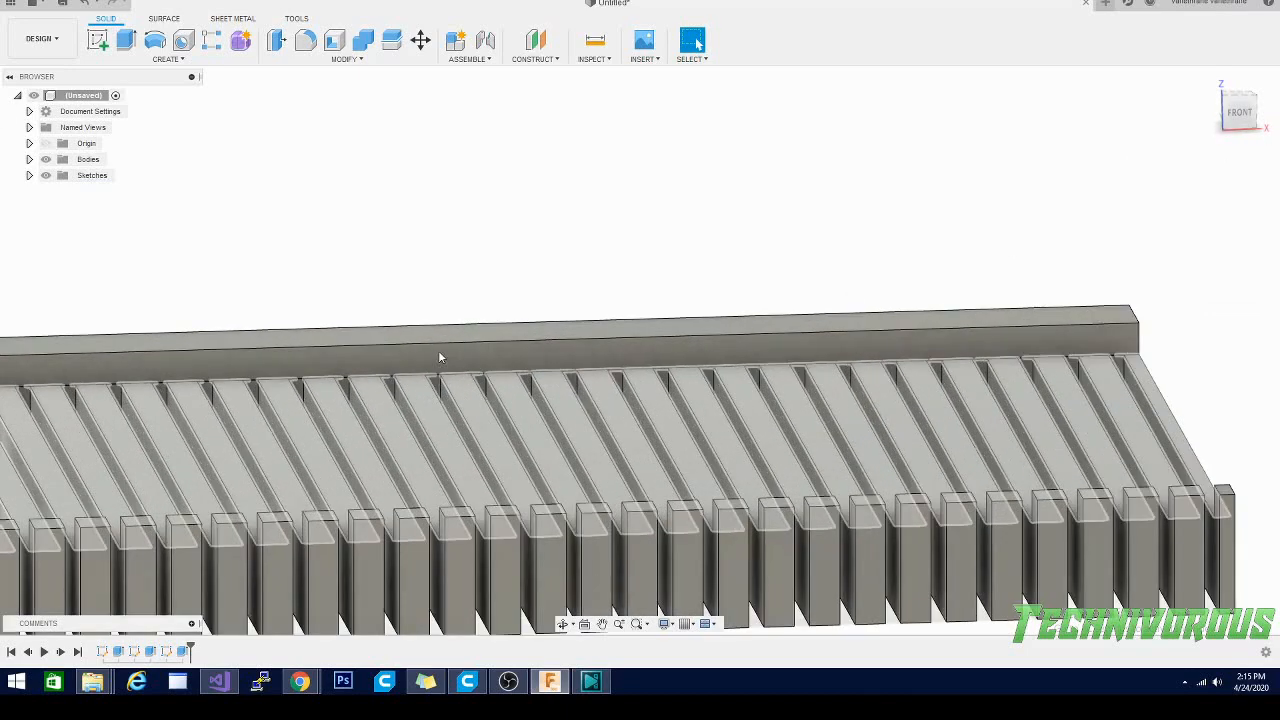
{"action": "left_click", "coordinate": [441, 340]}
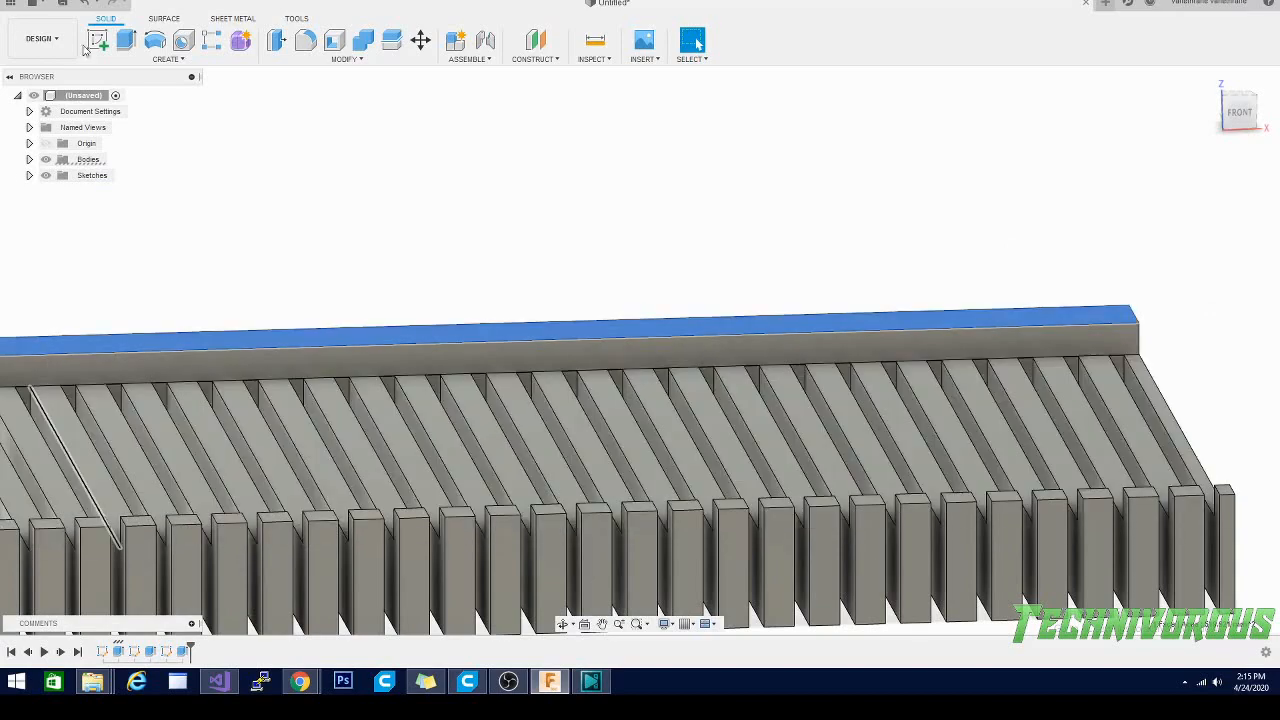
{"action": "left_click", "coordinate": [98, 41]}
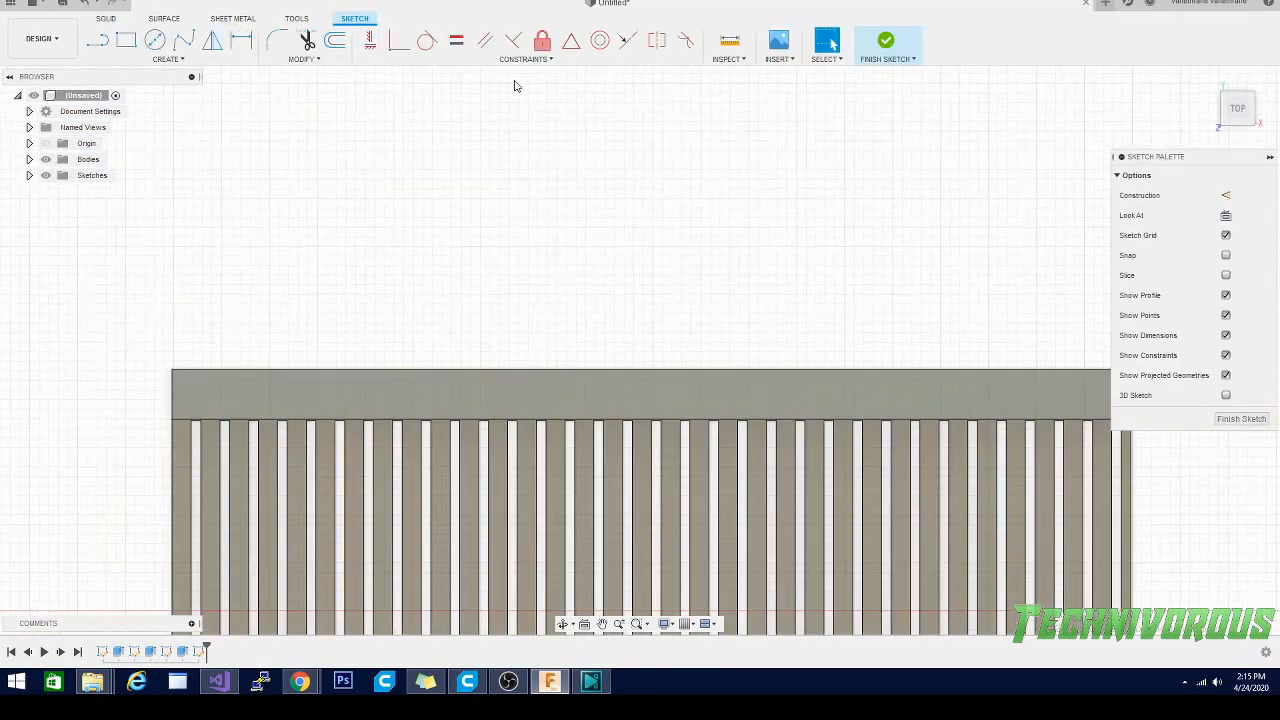
{"action": "scroll", "coordinate": [437, 200], "scroll_direction": "down", "scroll_amount": 2}
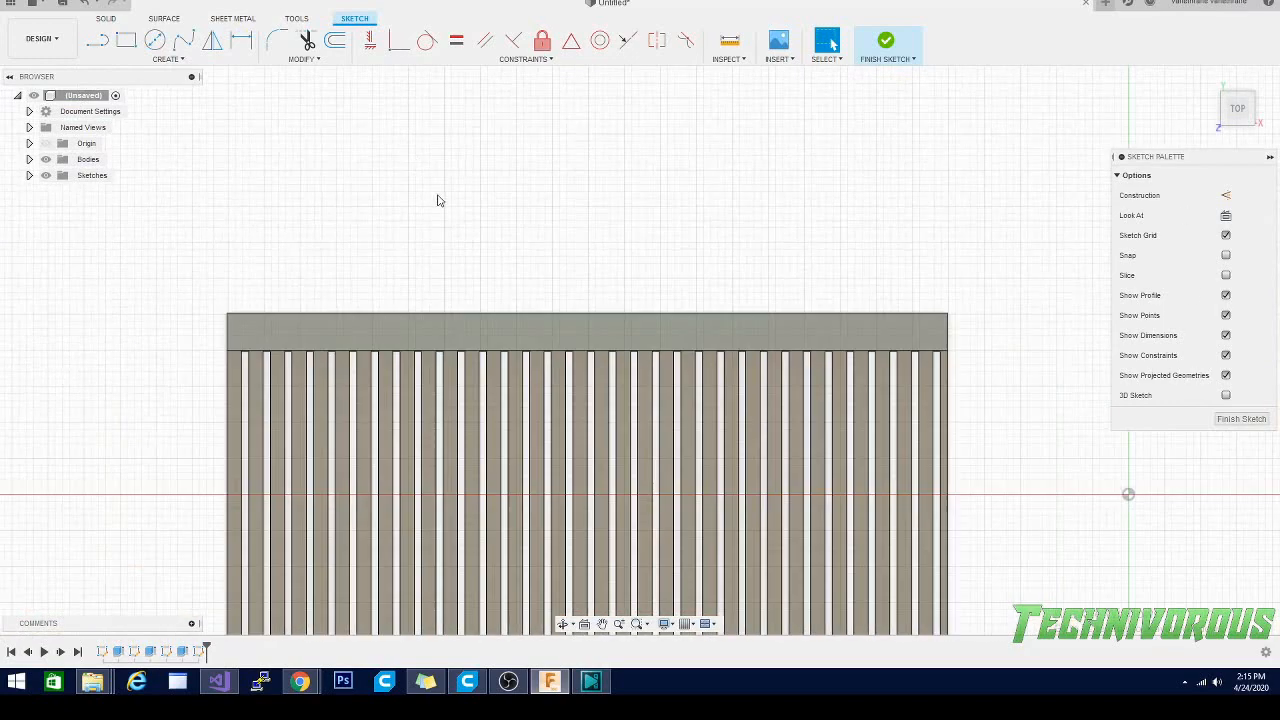
{"action": "scroll", "coordinate": [551, 320], "scroll_direction": "up", "scroll_amount": 3}
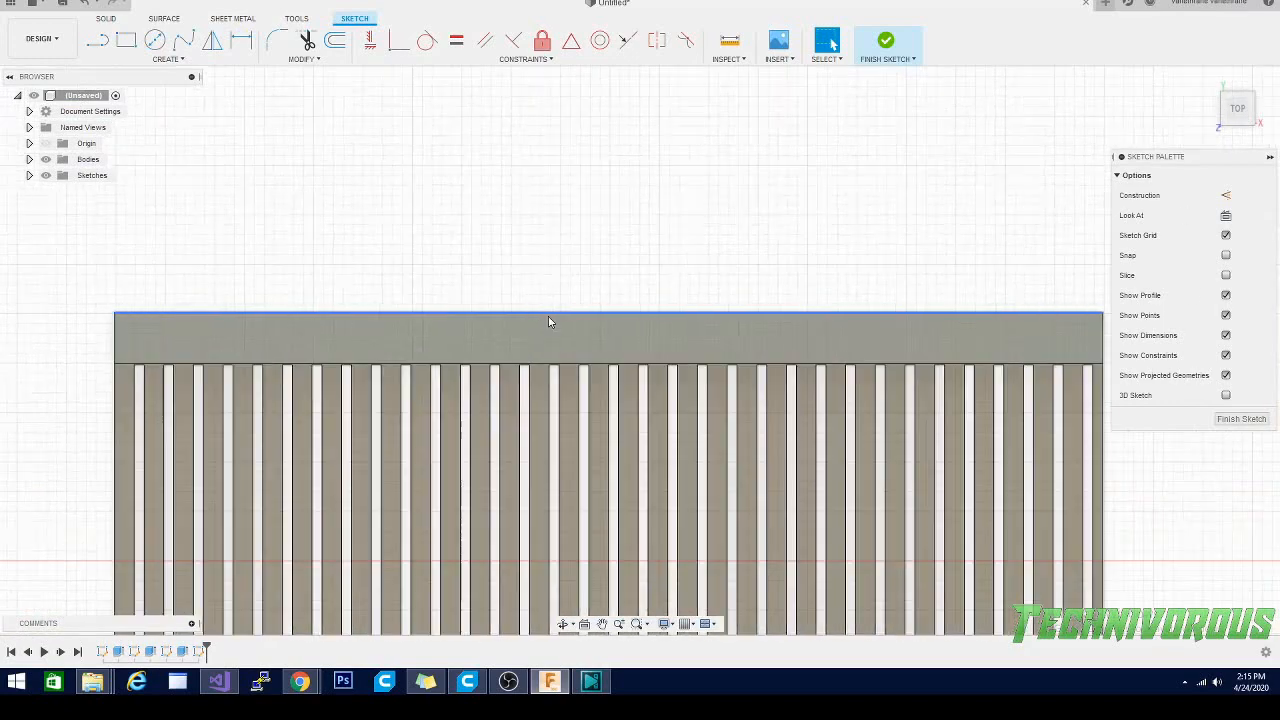
{"action": "left_click", "coordinate": [126, 40]}
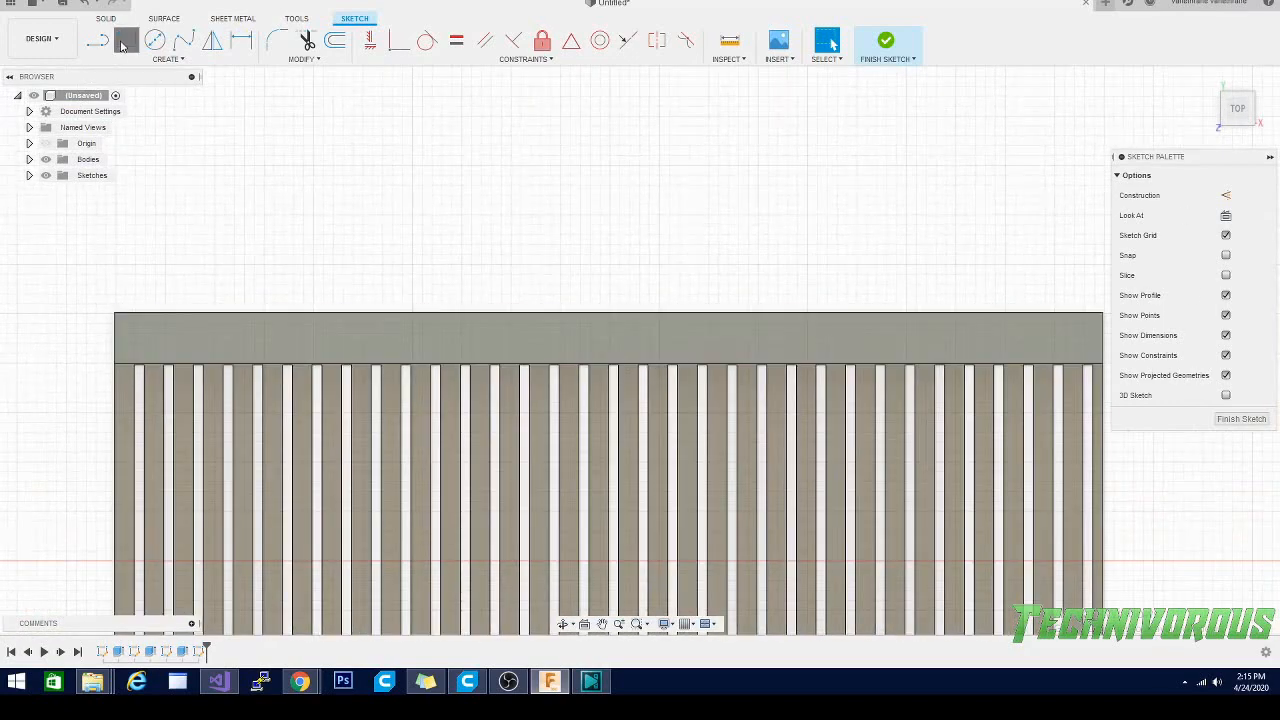
{"action": "left_click", "coordinate": [115, 314]}
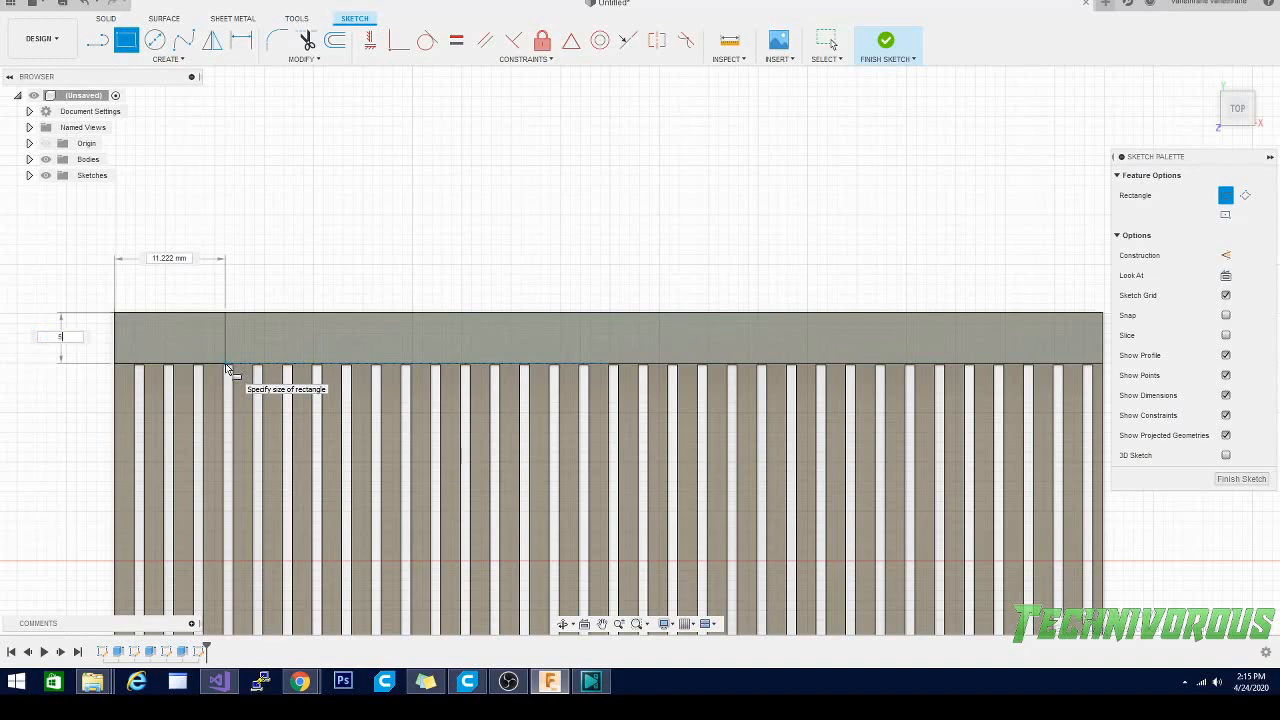
{"action": "type", "text": "5"}
{"action": "key", "text": "Tab"}
{"action": "key", "text": "Tab"}
{"action": "key", "text": "Return"}
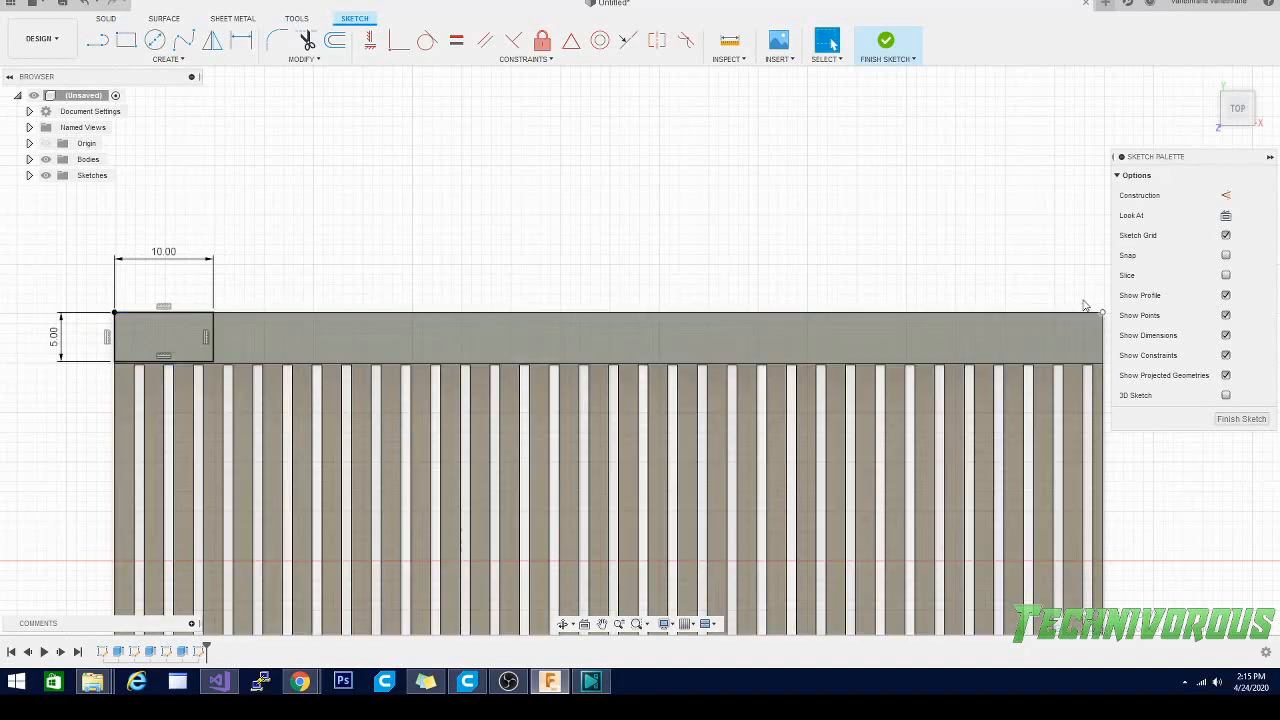
Step: Draw a second 10 by 5 mm rectangle from the rim's right outer corner and finish the sketch
{"action": "left_click", "coordinate": [126, 40]}
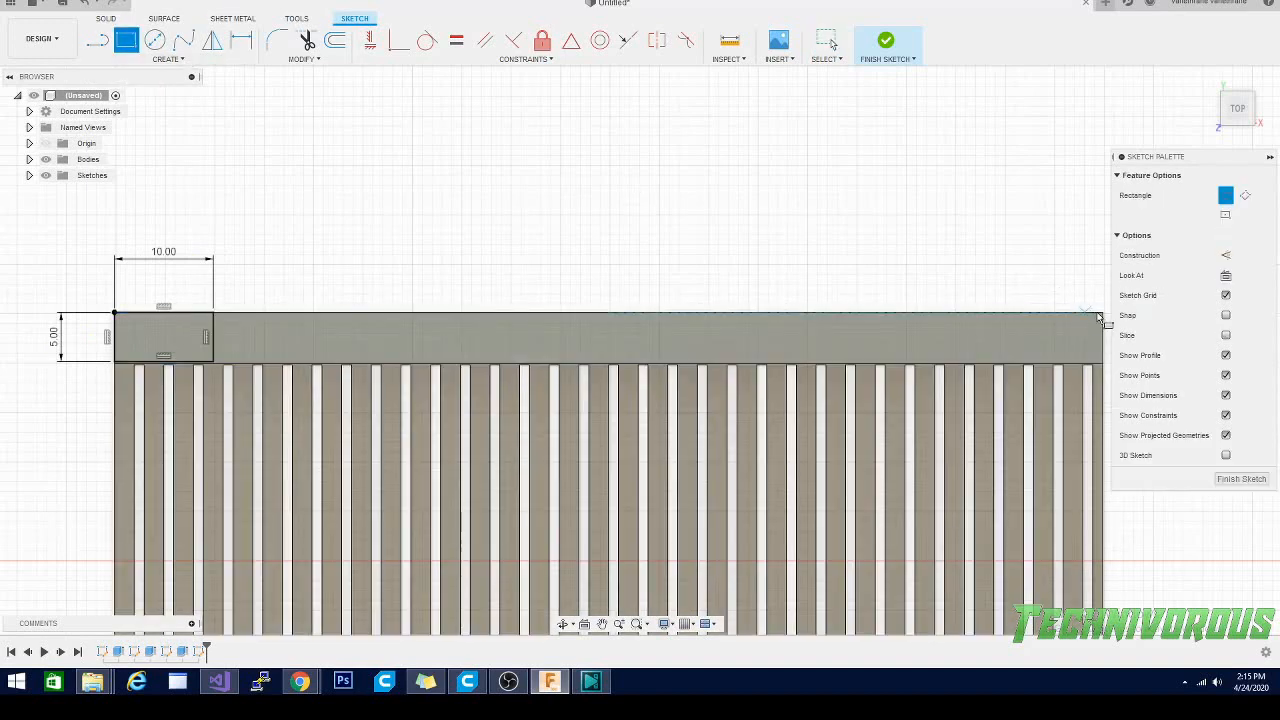
{"action": "left_click", "coordinate": [1101, 314]}
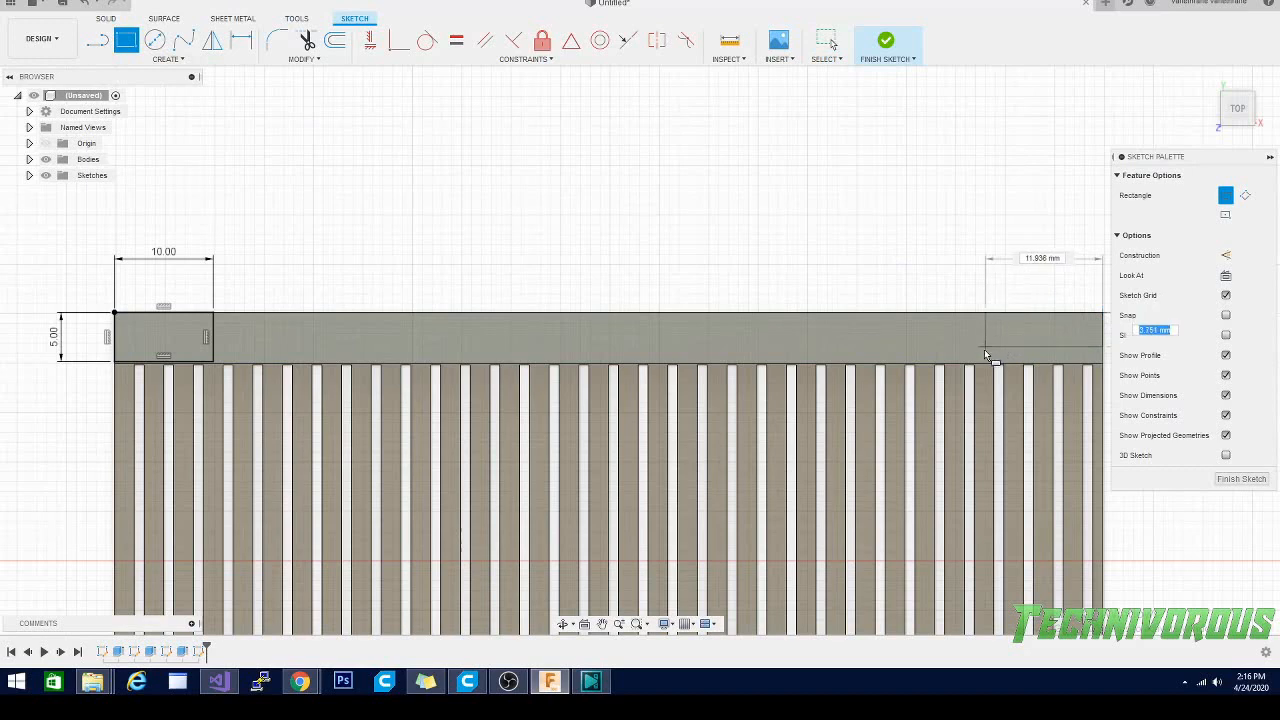
{"action": "type", "text": "5"}
{"action": "key", "text": "Tab"}
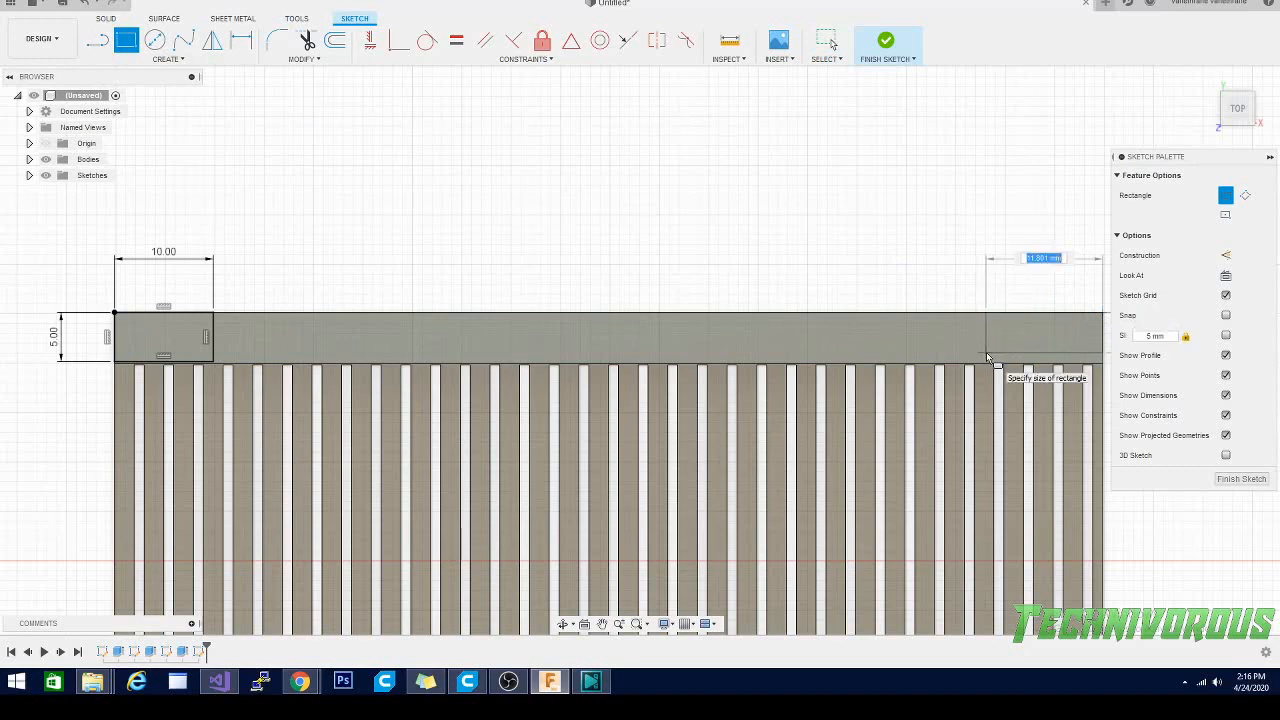
{"action": "type", "text": "10"}
{"action": "key", "text": "Return"}
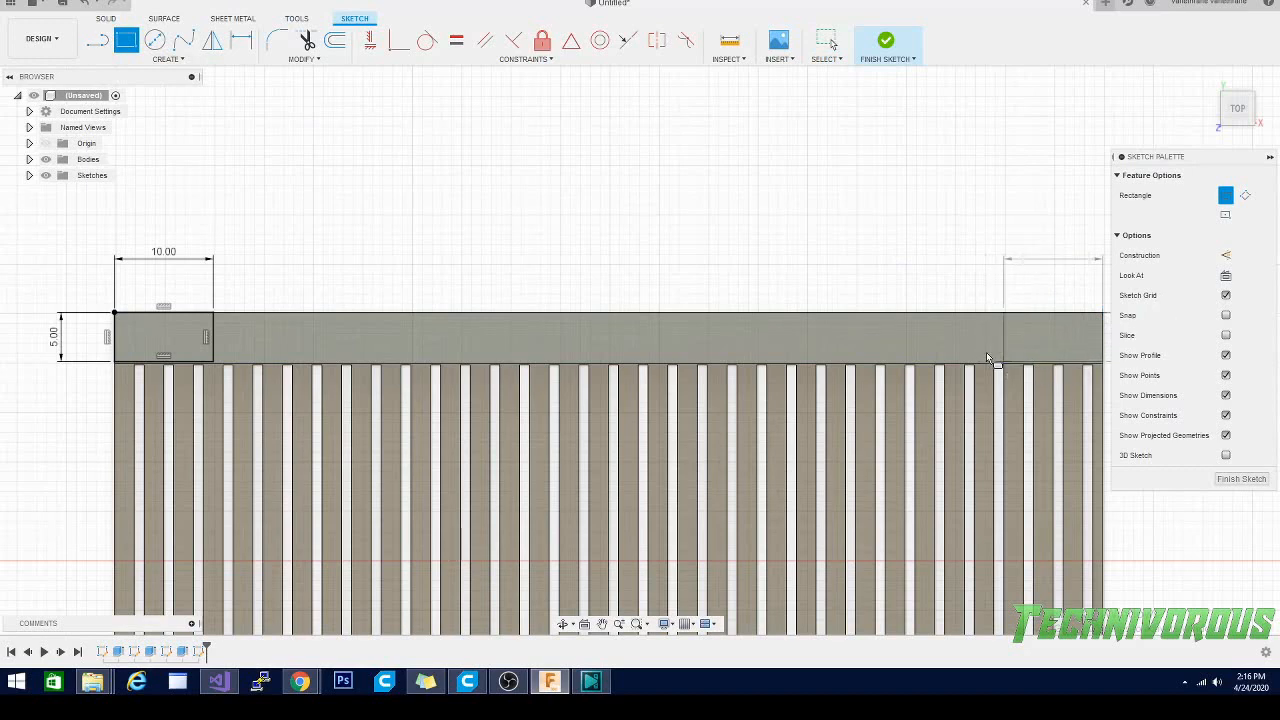
{"action": "key", "text": "Escape"}
{"action": "left_click", "coordinate": [1226, 419]}
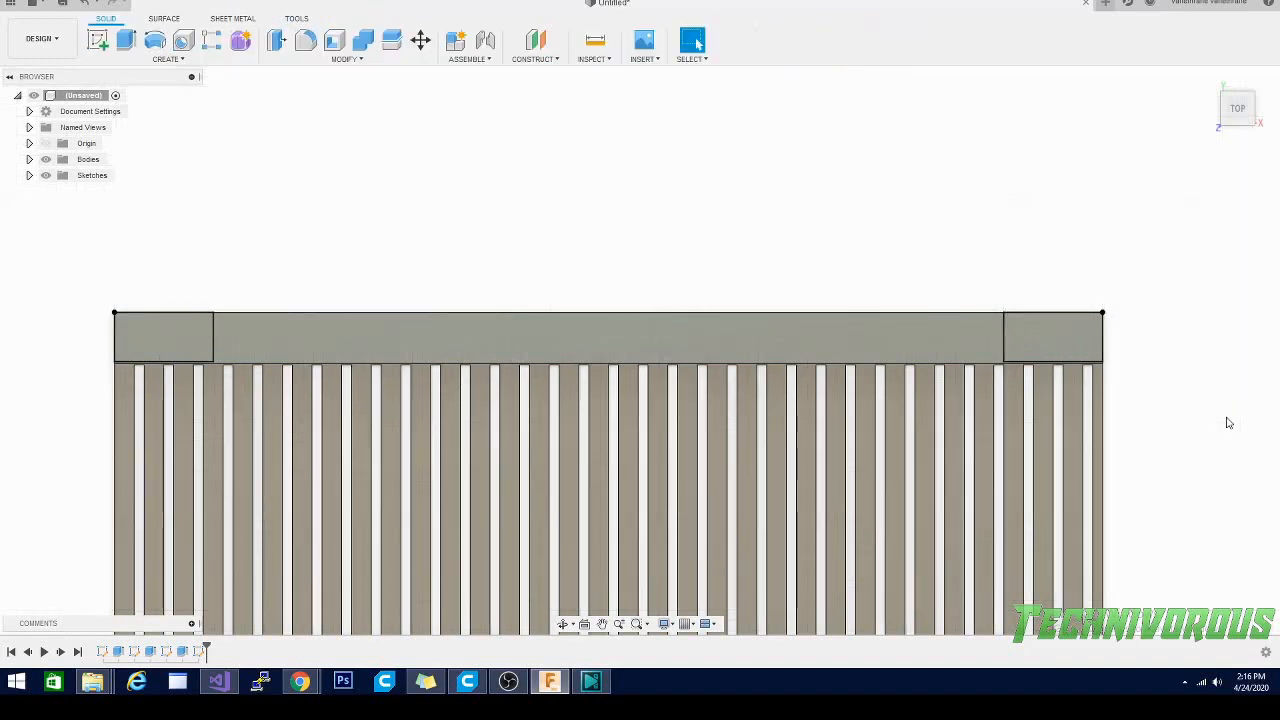
{"action": "left_click", "coordinate": [177, 346]}
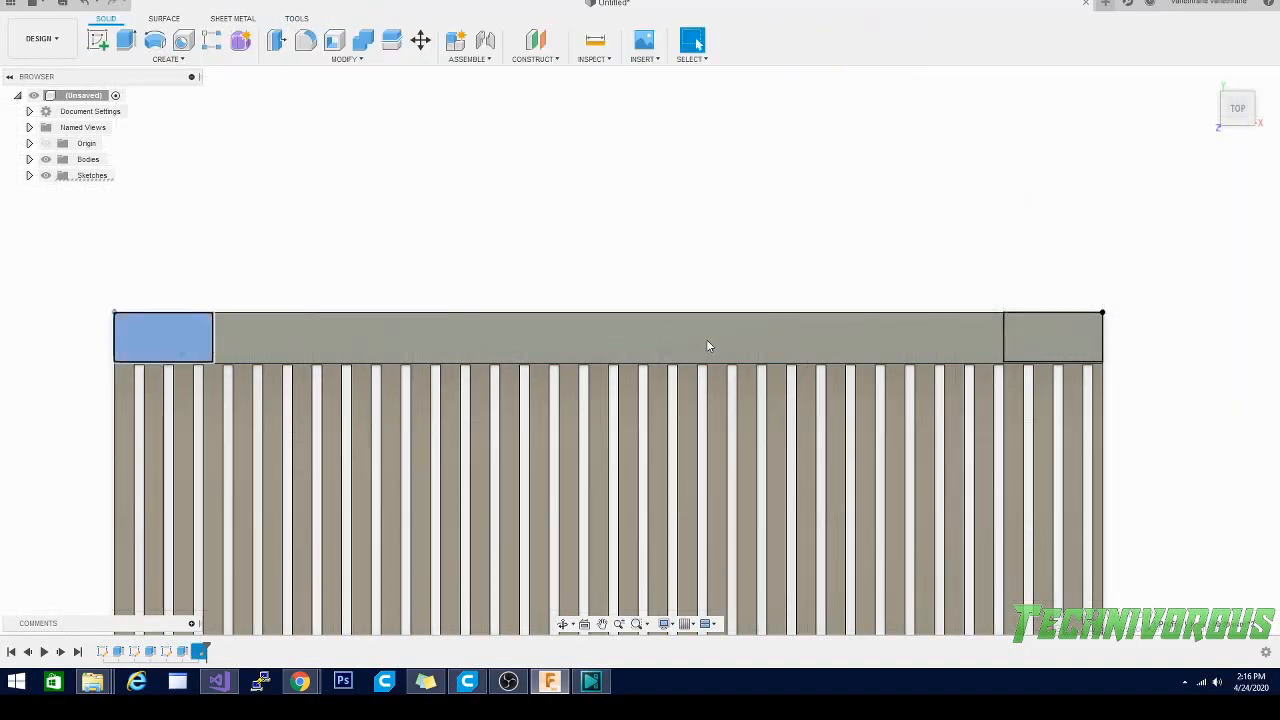
{"action": "left_click", "coordinate": [1032, 346], "text": "shift"}
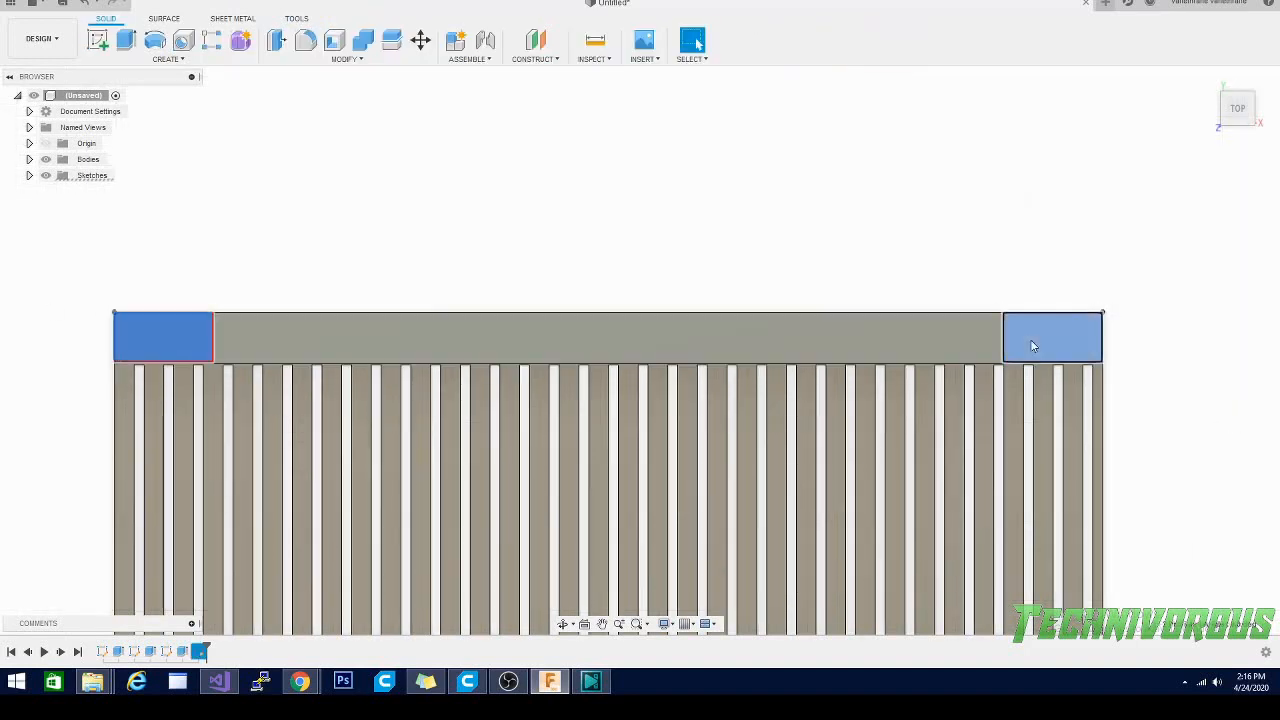
{"action": "left_click", "coordinate": [127, 40]}
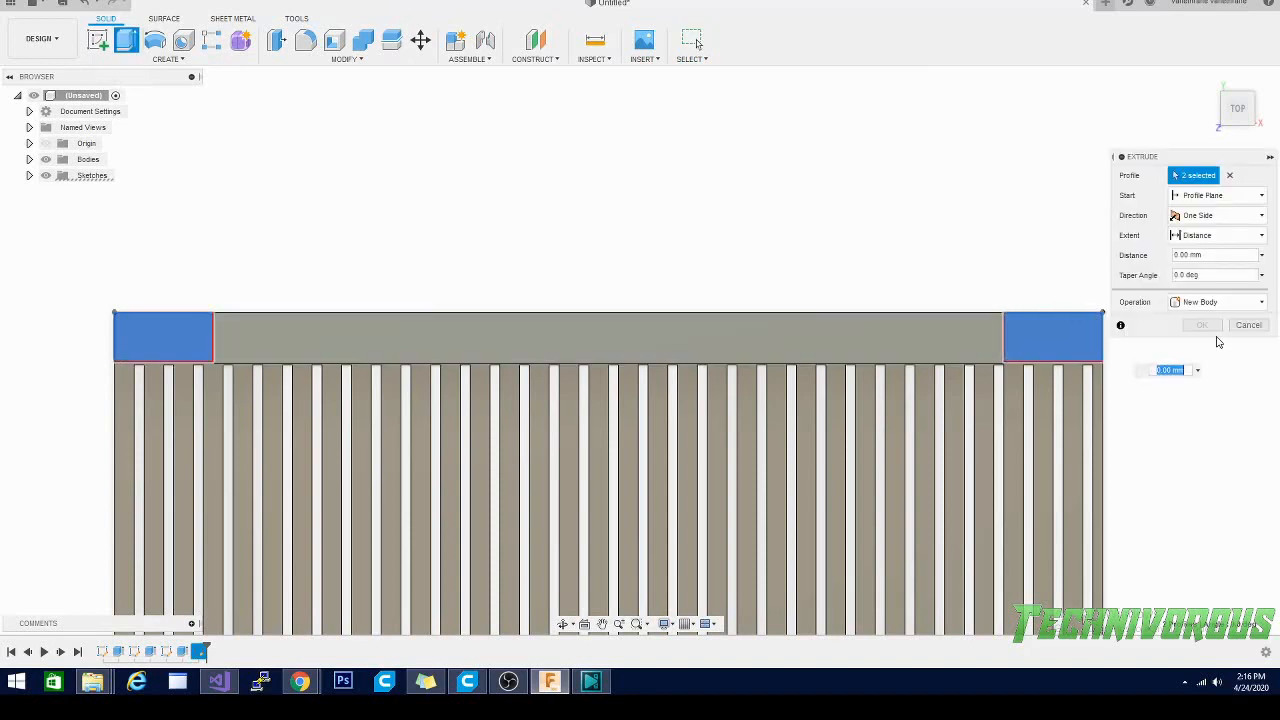
{"action": "left_click", "coordinate": [1247, 326]}
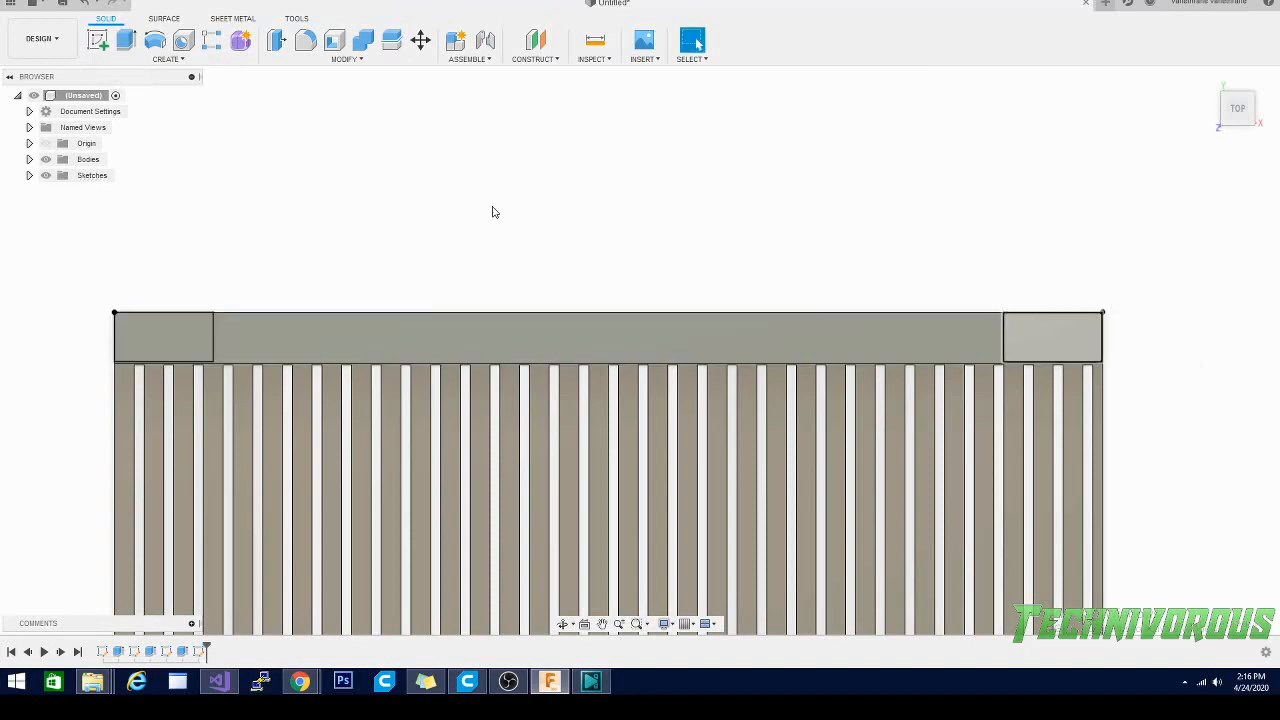
Step: Extrude both corner rectangles upward from the rim with the Join operation to form two upright blocks
{"action": "left_click", "coordinate": [125, 40]}
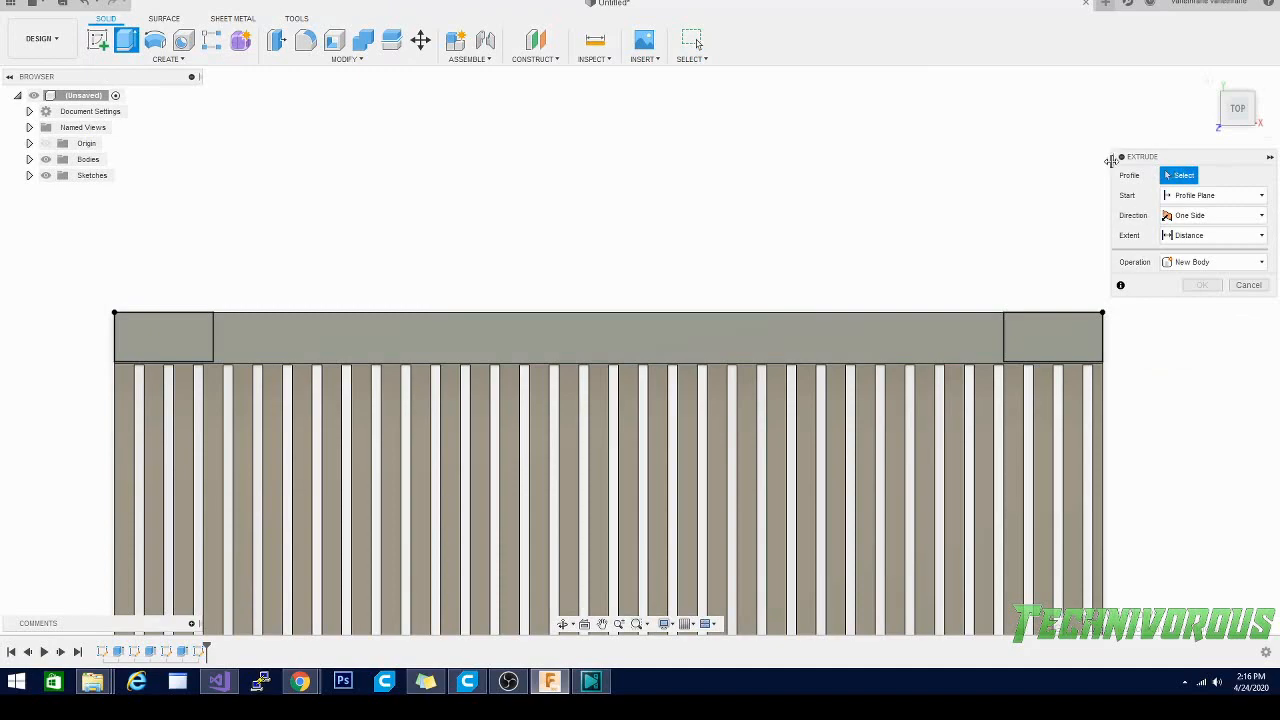
{"action": "left_click", "coordinate": [1016, 330]}
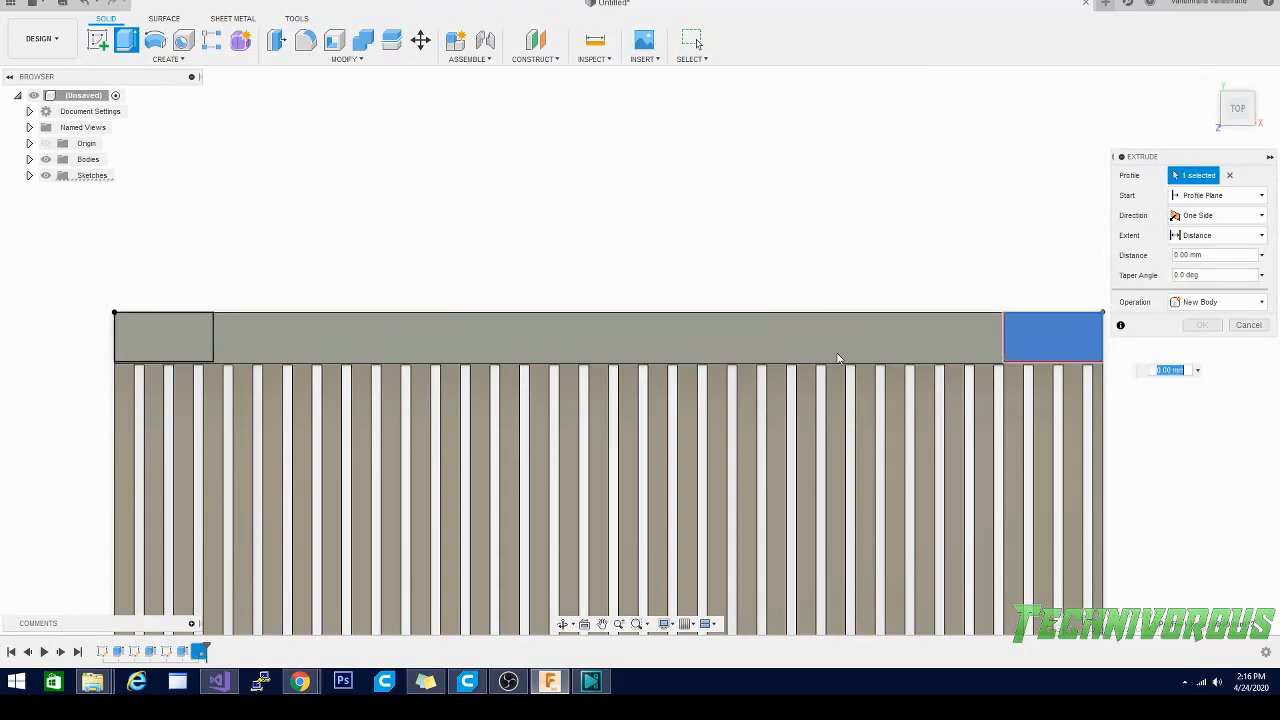
{"action": "left_click", "coordinate": [152, 331]}
{"action": "left_click_drag", "start_coordinate": [1228, 116], "coordinate": [1240, 120]}
{"action": "left_click", "coordinate": [1234, 115]}
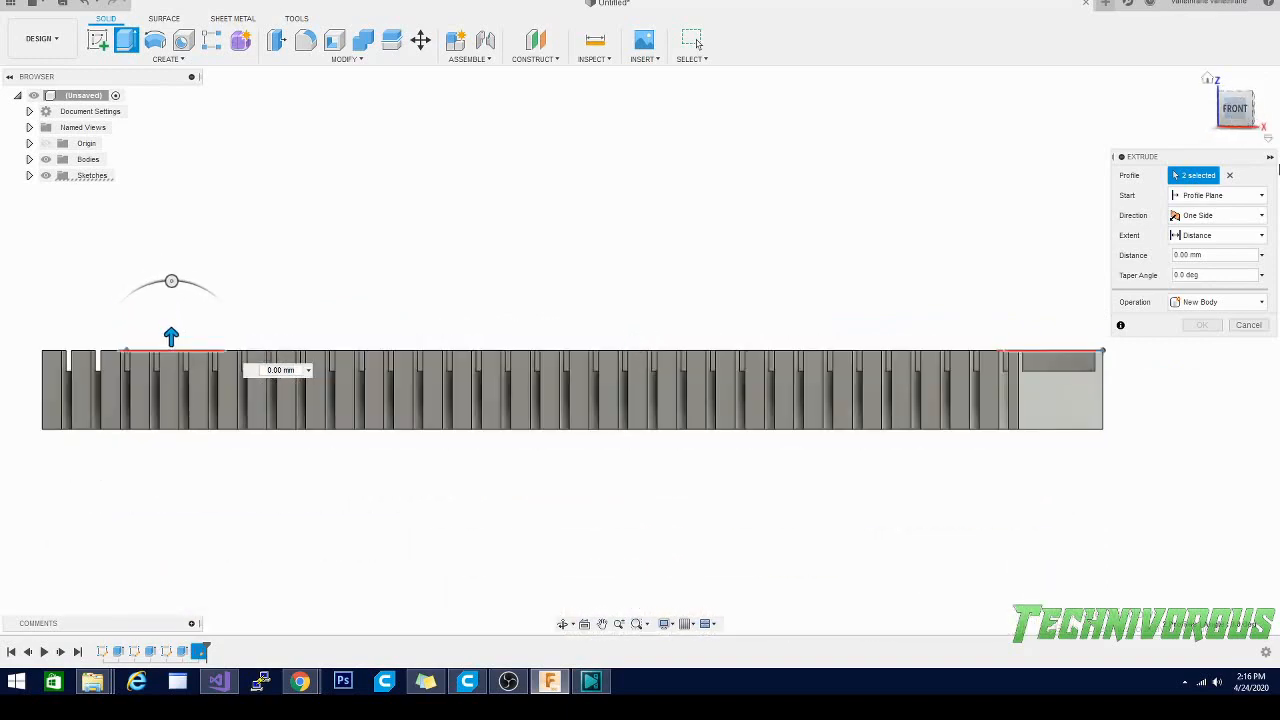
{"action": "left_click", "coordinate": [1240, 121]}
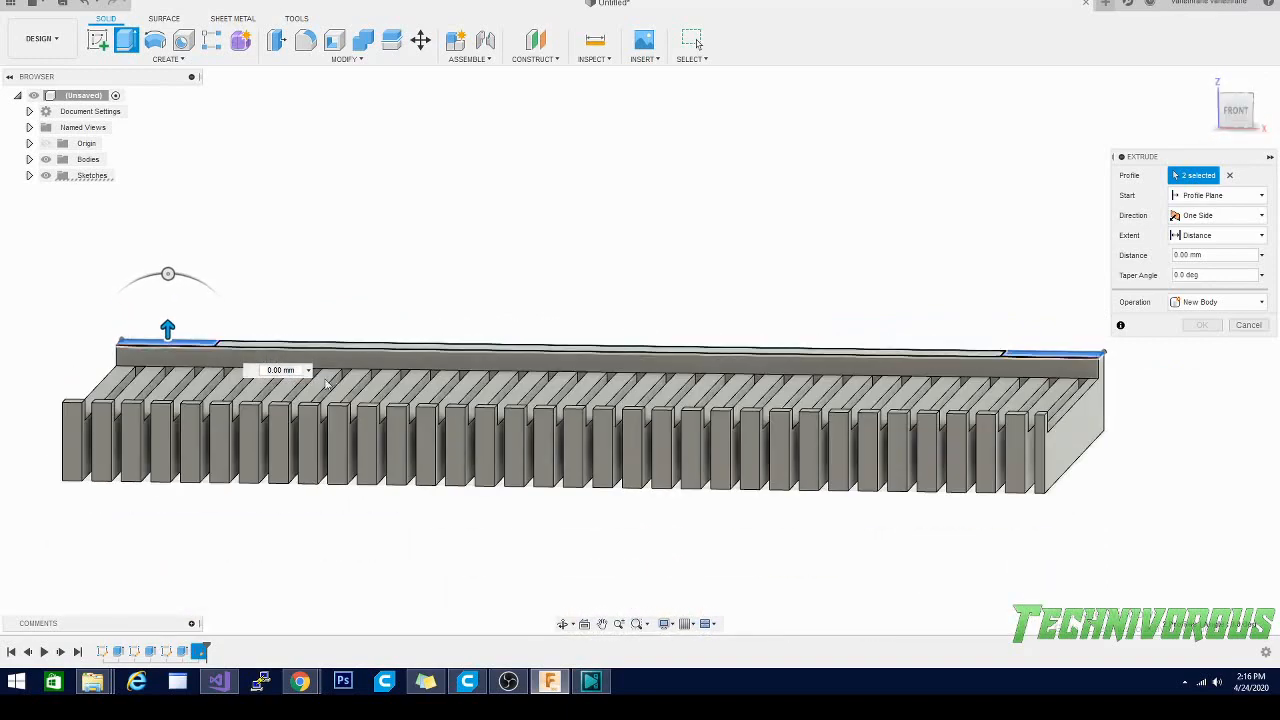
{"action": "left_click_drag", "start_coordinate": [166, 323], "coordinate": [168, 257]}
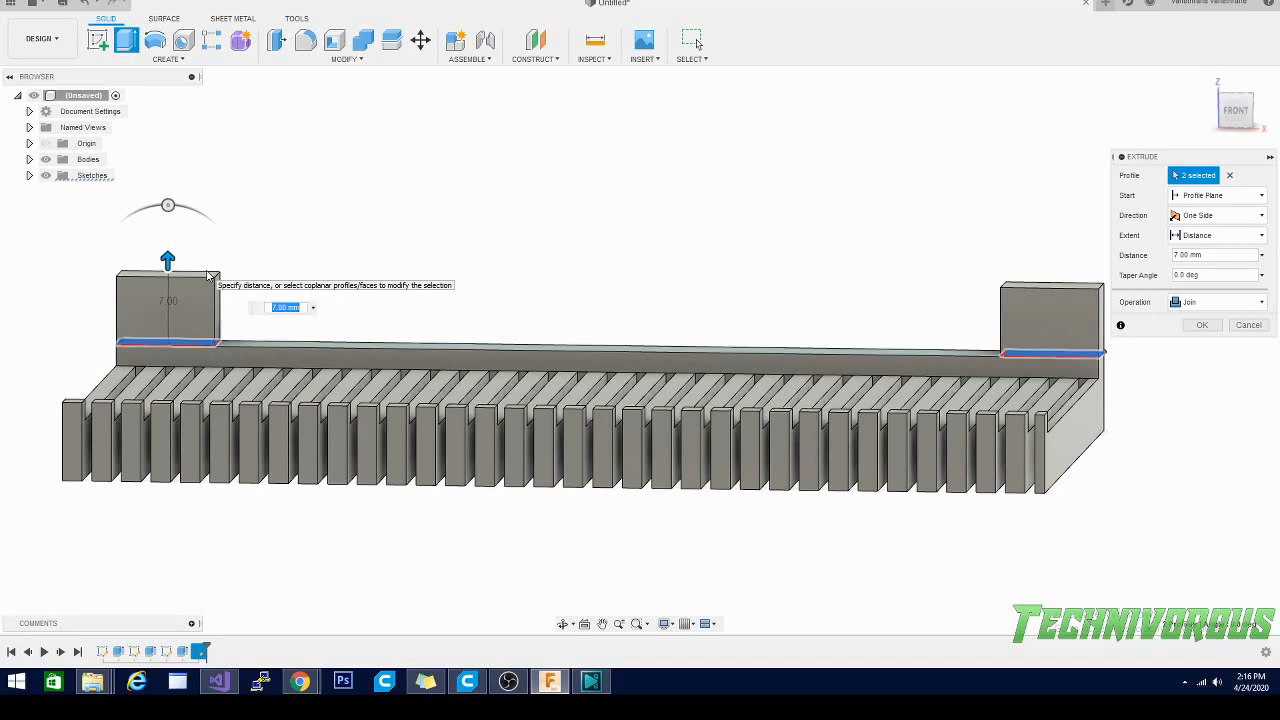
{"action": "key", "text": "Return"}
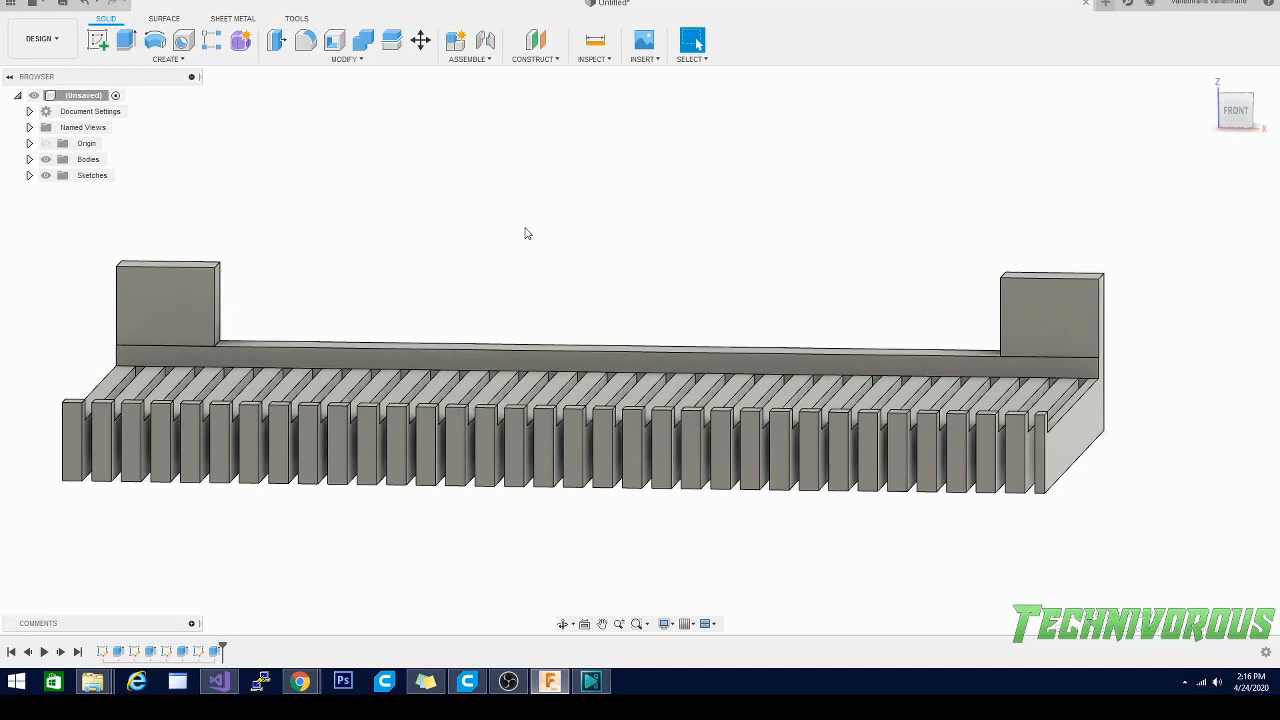
Step: Create a simple hole 4 mm in diameter and 9.5 mm deep through the left upright block, centred on its front face
{"action": "left_click", "coordinate": [186, 47]}
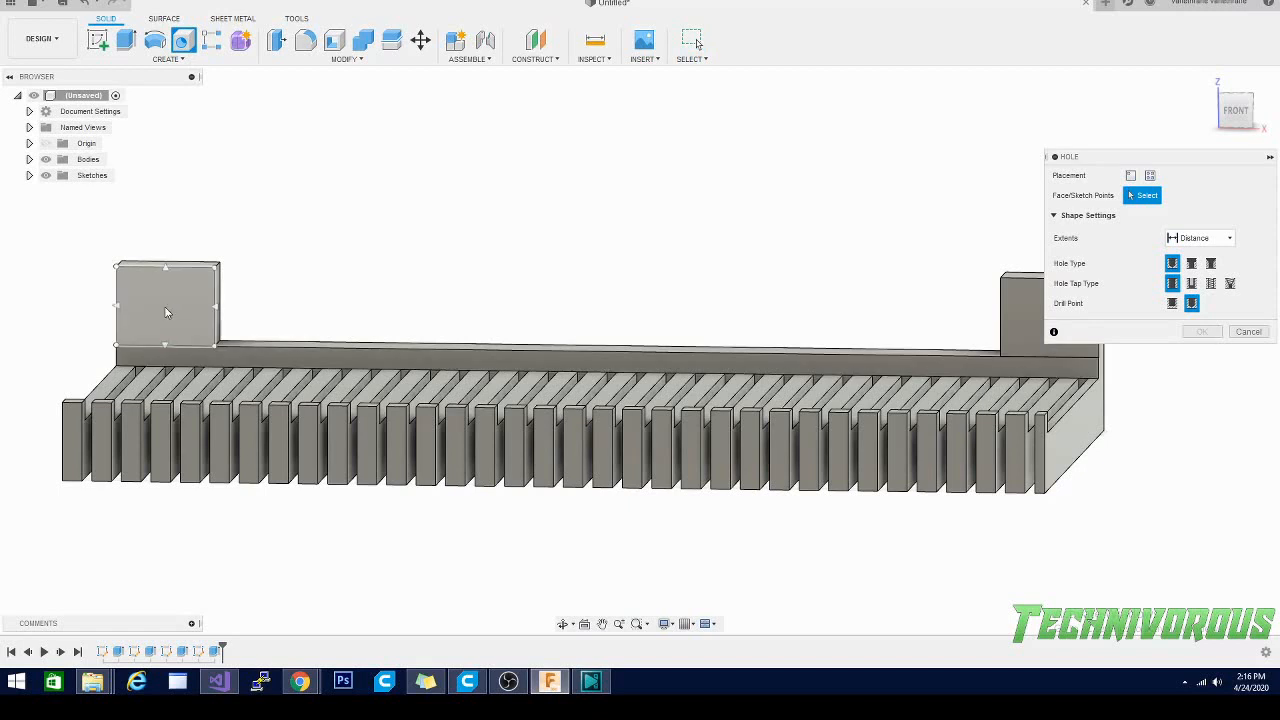
{"action": "left_click", "coordinate": [166, 313]}
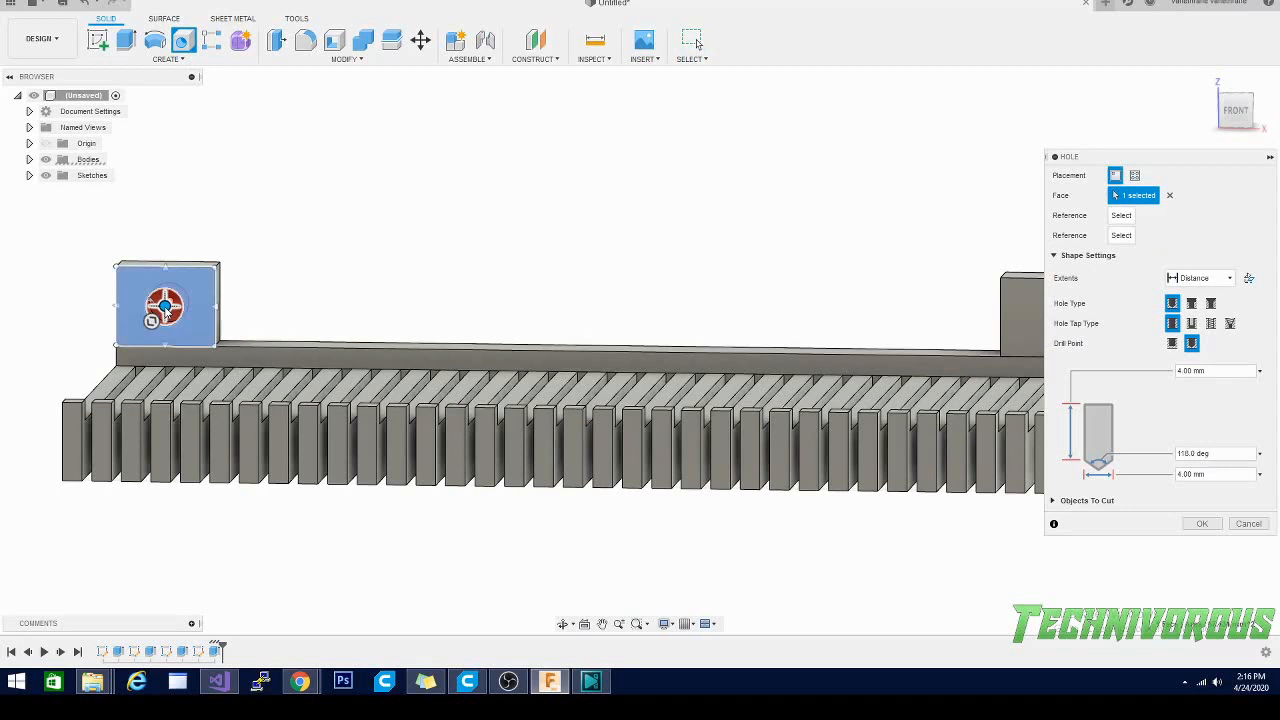
{"action": "mouse_move", "coordinate": [638, 346]}
{"action": "middle_mouse_down", "text": "shift"}
{"action": "mouse_move", "coordinate": [540, 430]}
{"action": "mouse_move", "coordinate": [455, 460]}
{"action": "middle_mouse_up", "text": "shift"}
{"action": "scroll", "coordinate": [836, 215], "scroll_direction": "up", "scroll_amount": 5}
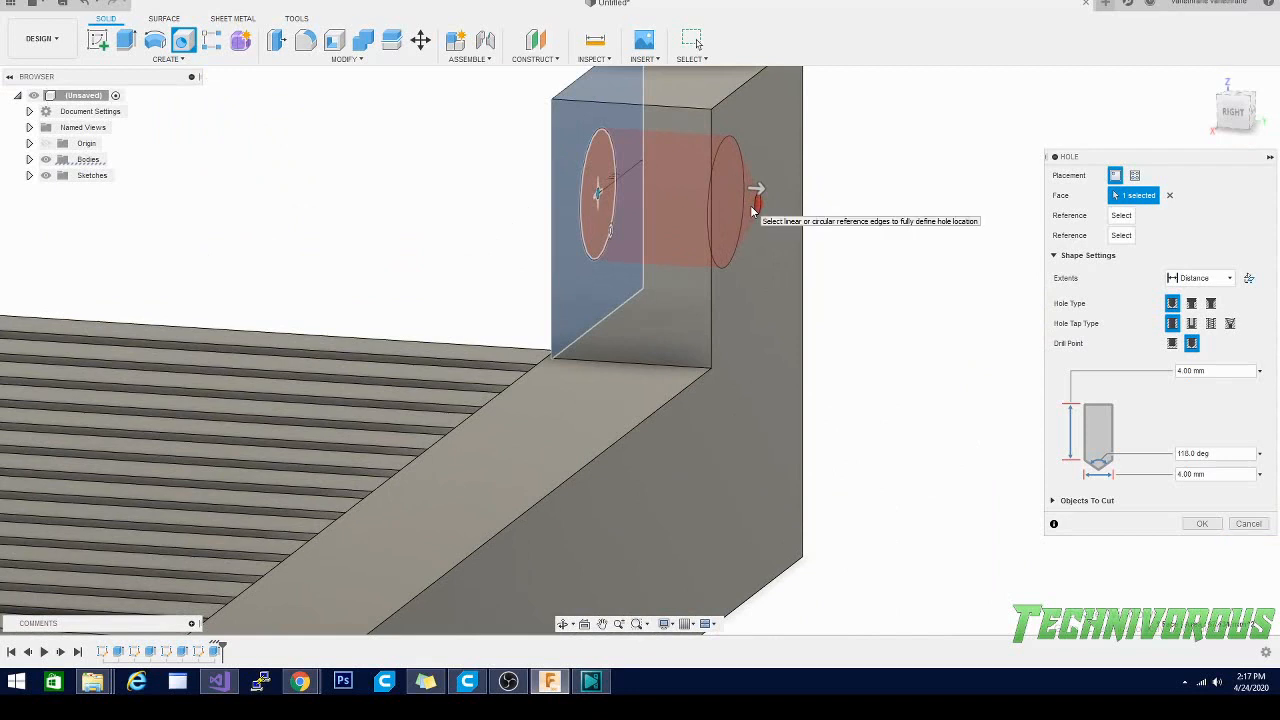
{"action": "left_click_drag", "start_coordinate": [757, 191], "coordinate": [929, 197]}
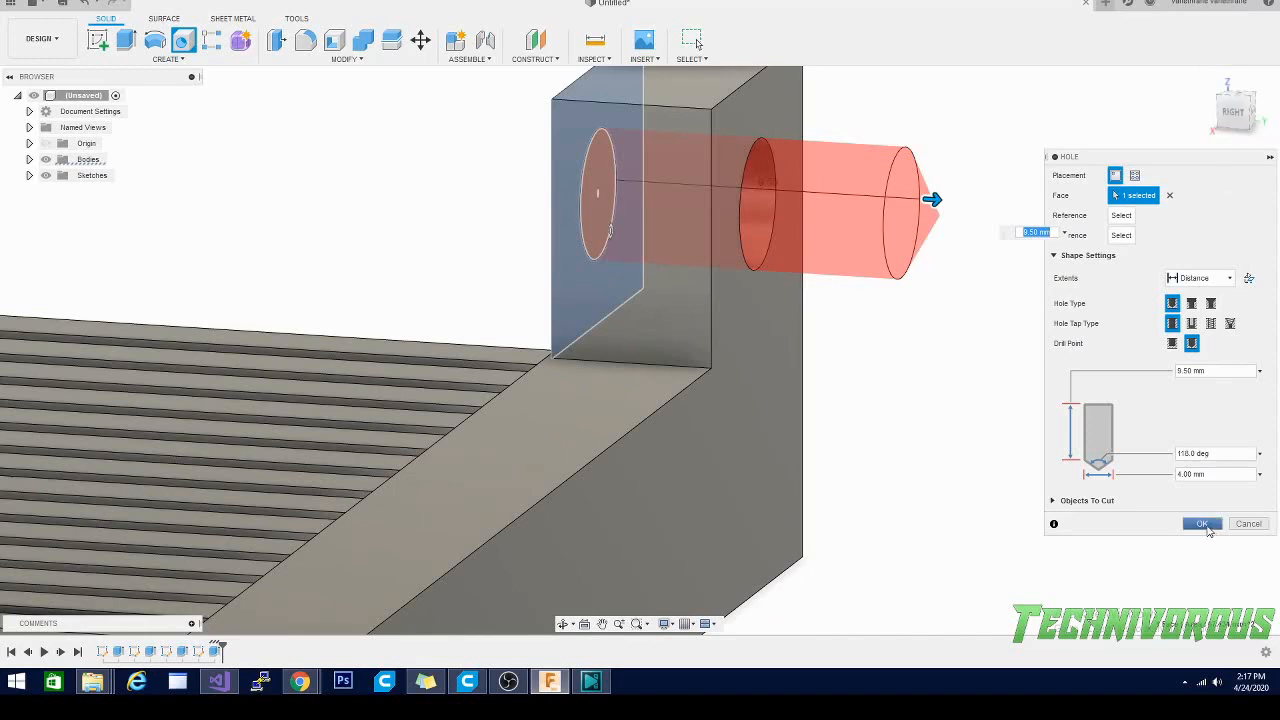
{"action": "left_click", "coordinate": [1202, 523]}
{"action": "middle_click_drag", "start_coordinate": [700, 340], "coordinate": [524, 330], "text": "shift"}
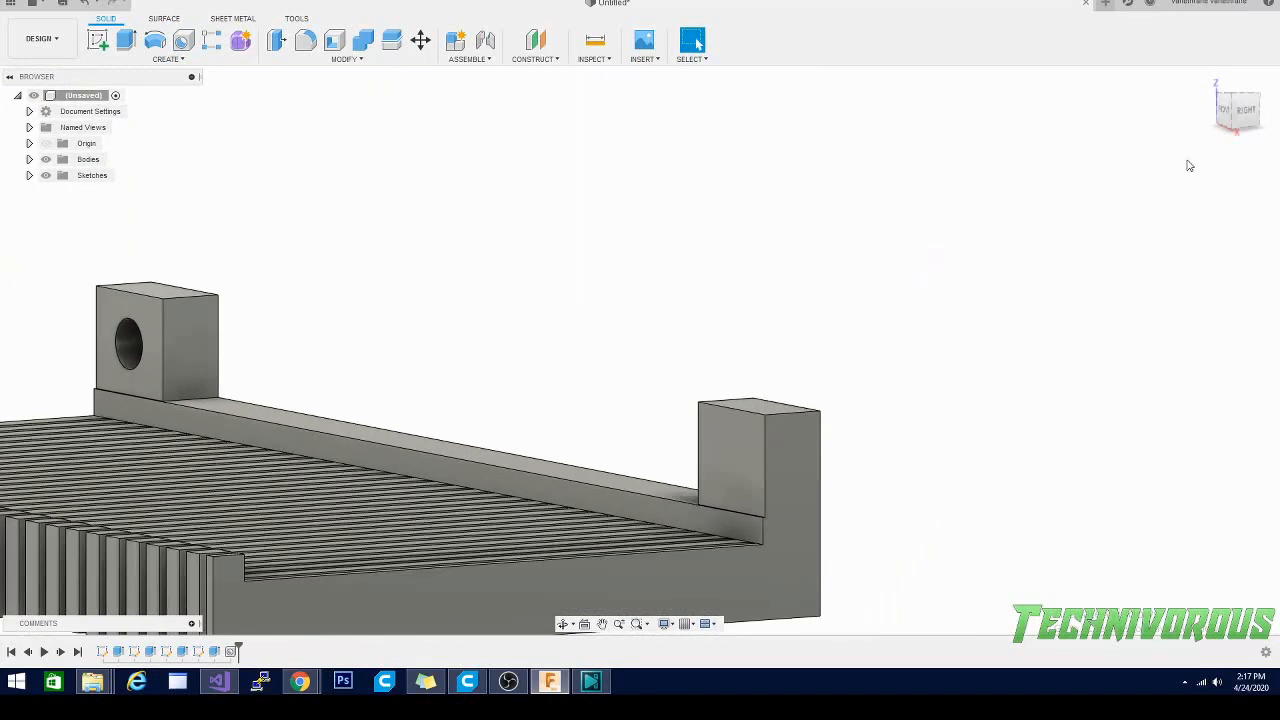
{"action": "middle_click_drag", "start_coordinate": [640, 349], "coordinate": [537, 238], "text": "shift"}
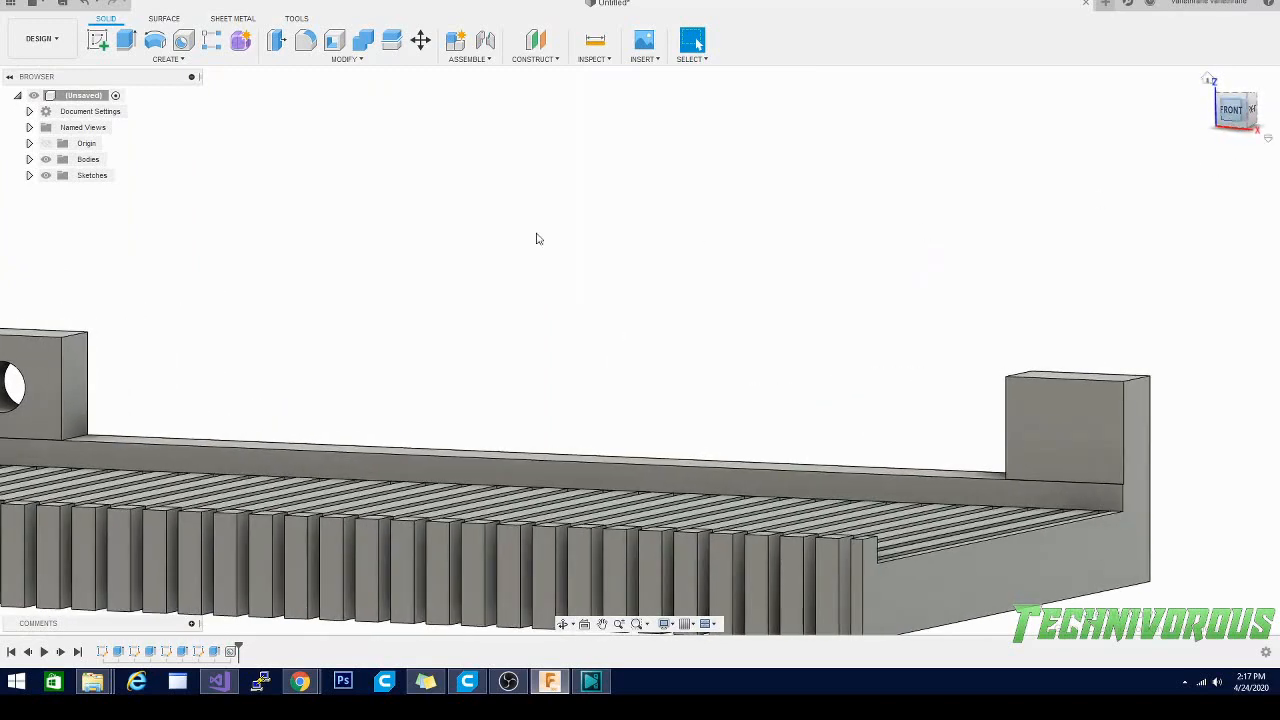
Step: Create a simple hole 4 mm in diameter and 15 mm deep through the right upright block, centred on its front face
{"action": "left_click", "coordinate": [183, 40]}
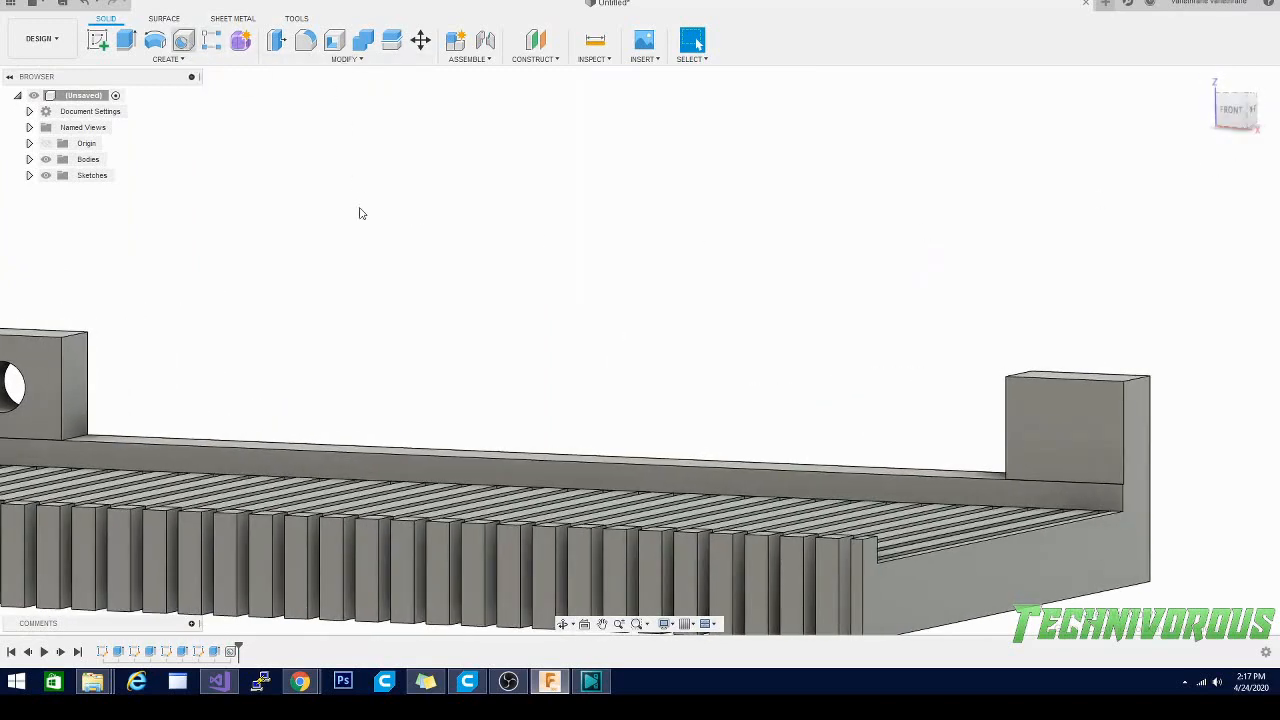
{"action": "left_click", "coordinate": [1064, 438]}
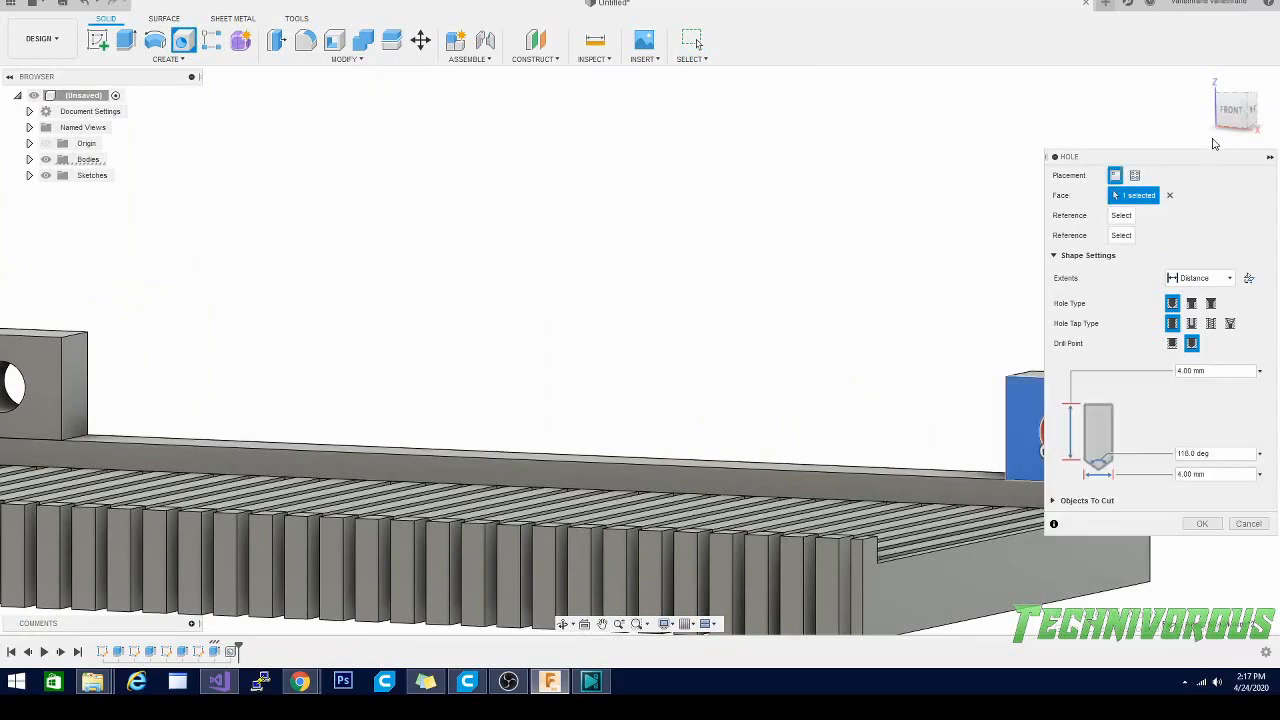
{"action": "left_click_drag", "start_coordinate": [1240, 112], "coordinate": [1234, 108]}
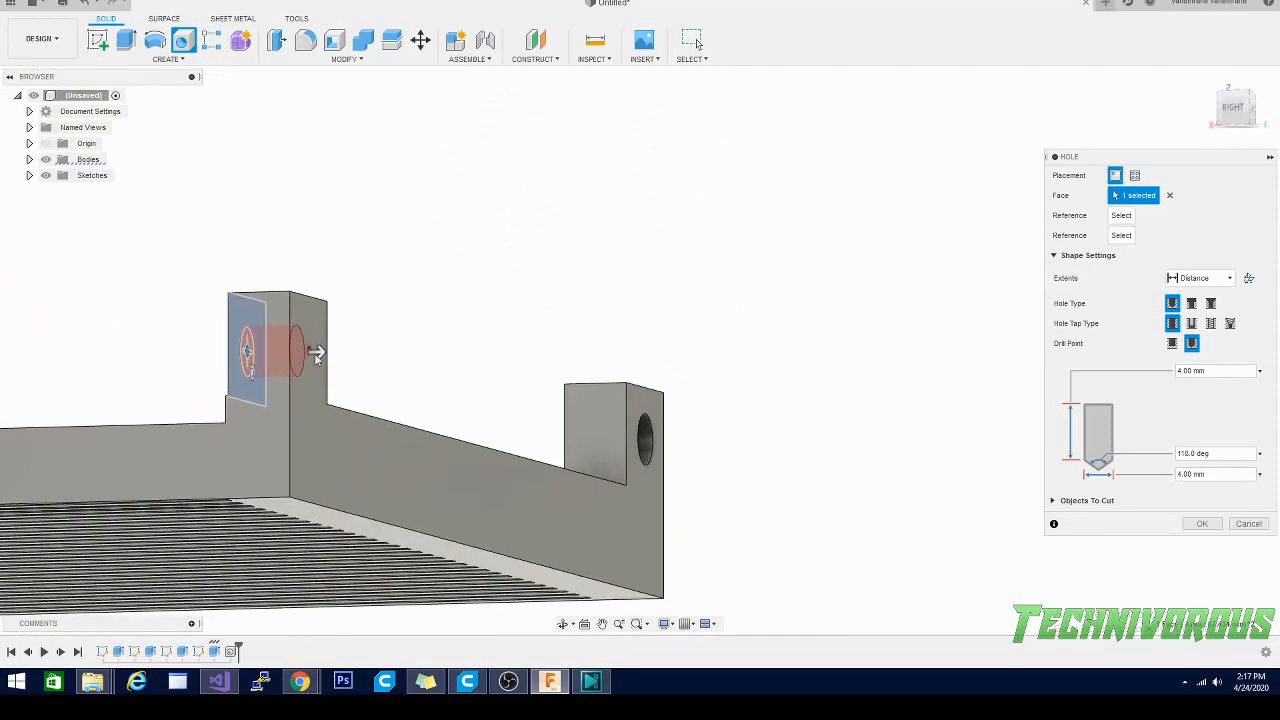
{"action": "left_click_drag", "start_coordinate": [300, 352], "coordinate": [455, 348]}
{"action": "mouse_move", "coordinate": [1233, 114]}
{"action": "left_mouse_down"}
{"action": "mouse_move", "coordinate": [1222, 108]}
{"action": "mouse_move", "coordinate": [1236, 101]}
{"action": "left_mouse_up"}
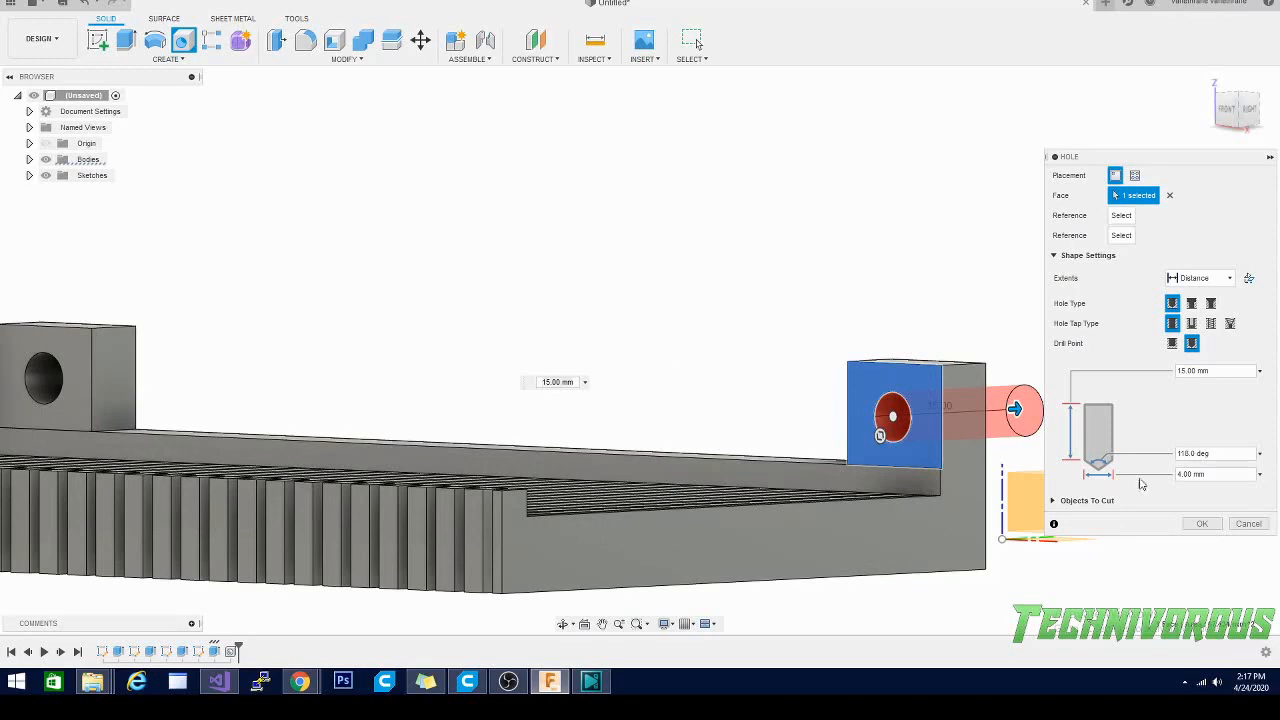
{"action": "left_click", "coordinate": [1202, 523]}
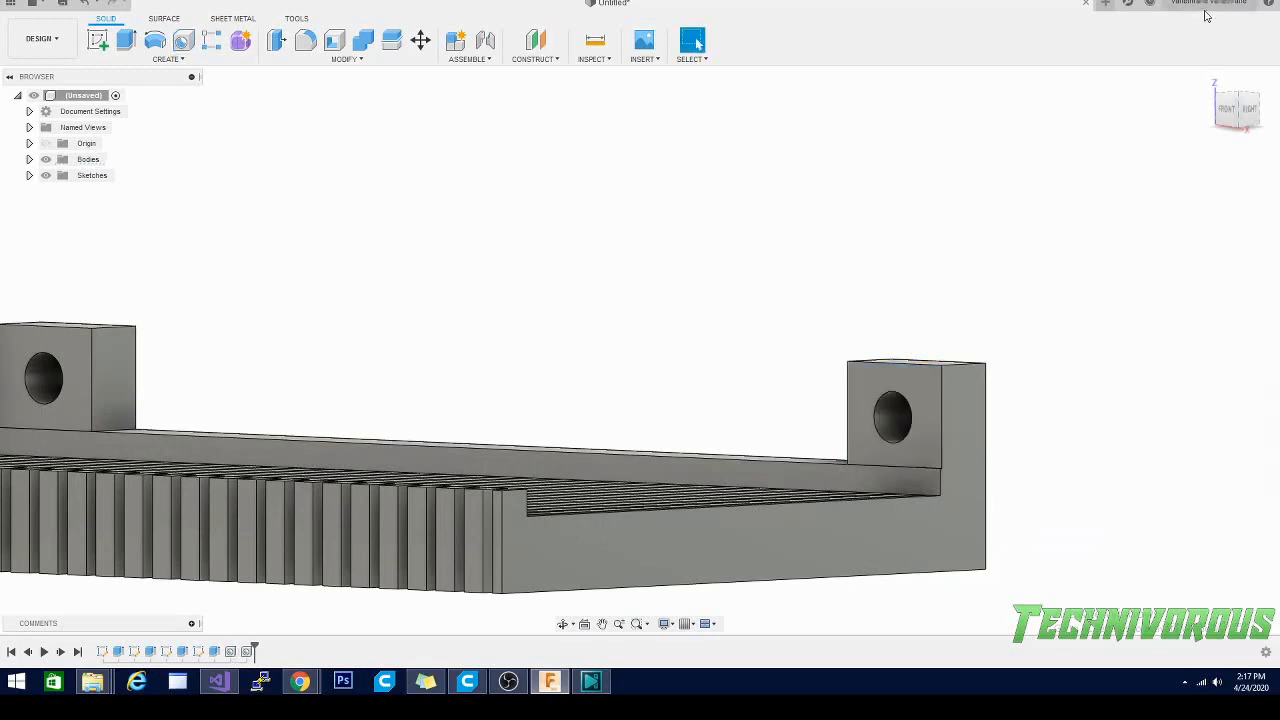
Step: Switch to the Render workspace and examine the finished plate, its slots and its two mounting blocks from several angles
{"action": "left_click_drag", "start_coordinate": [1240, 112], "coordinate": [1276, 115]}
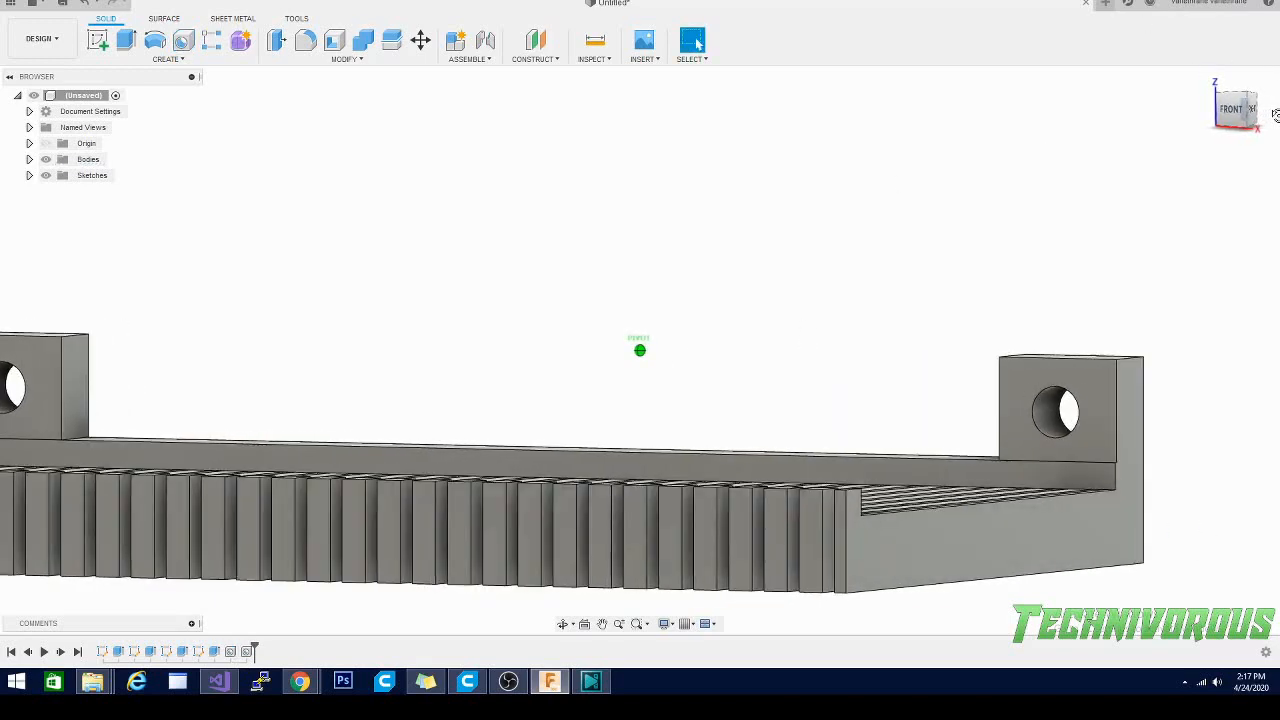
{"action": "scroll", "coordinate": [994, 357], "scroll_direction": "down", "scroll_amount": 5}
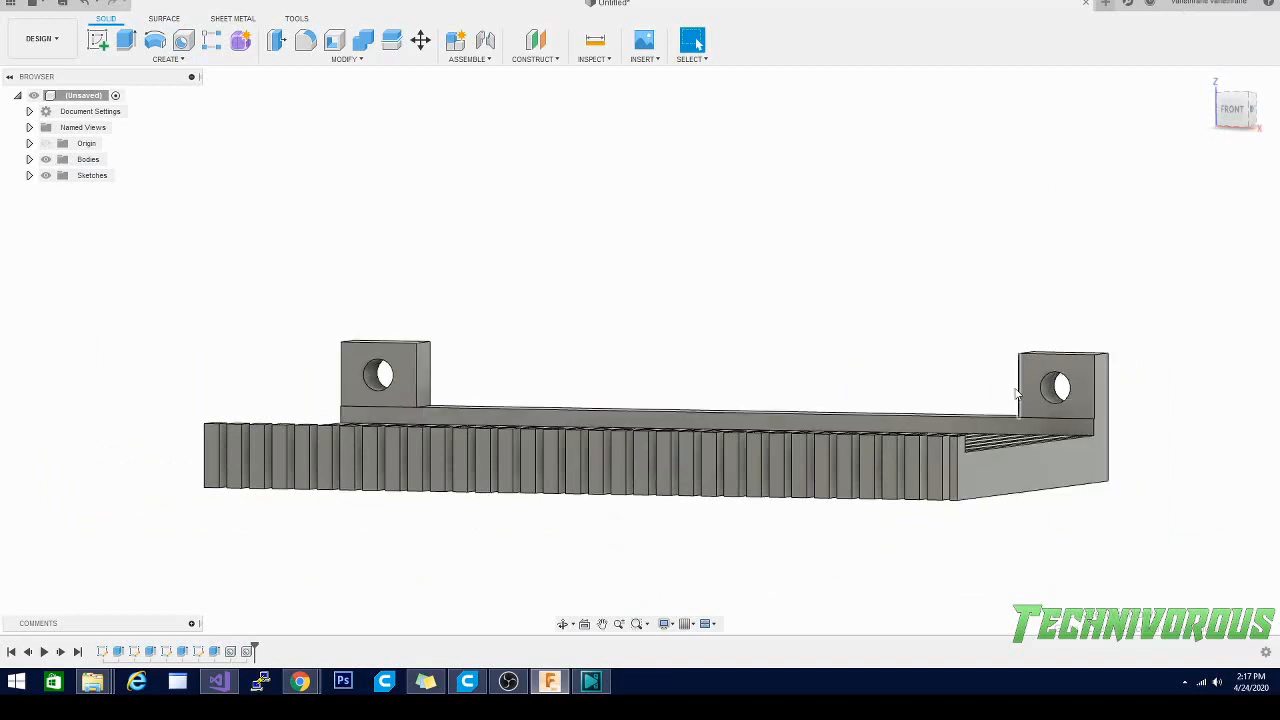
{"action": "scroll", "coordinate": [815, 395], "scroll_direction": "down", "scroll_amount": 4}
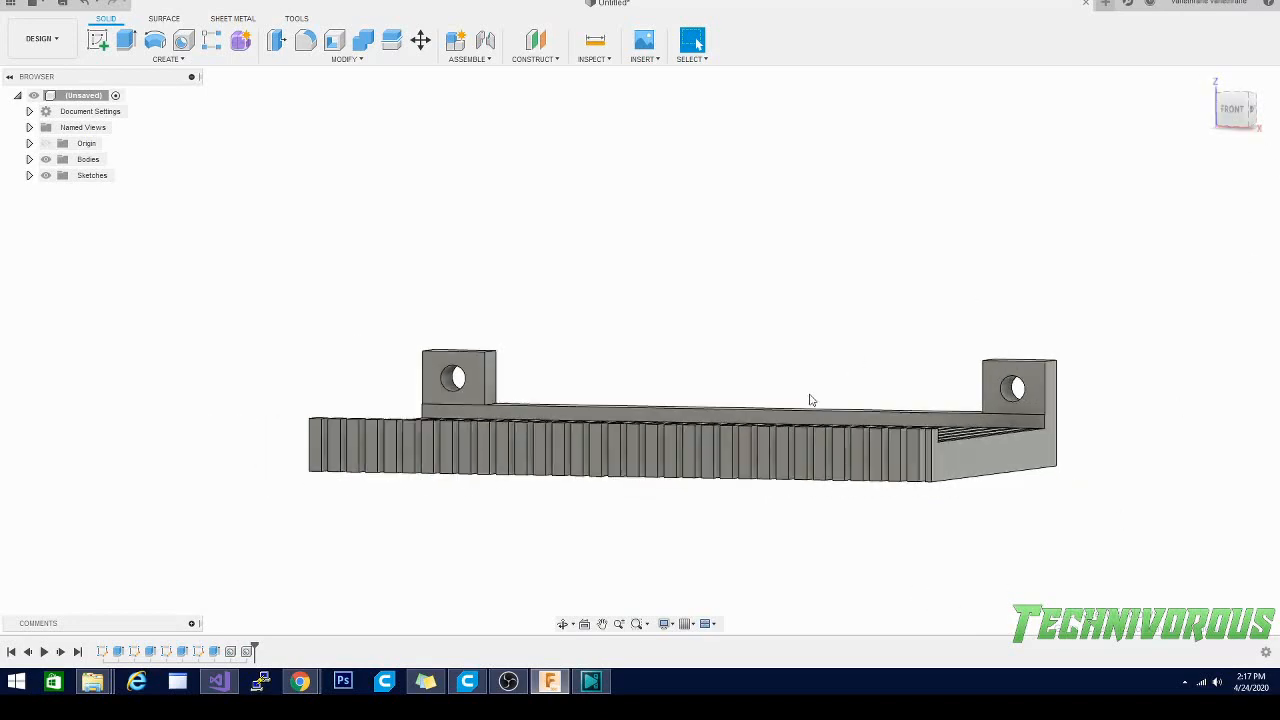
{"action": "left_click", "coordinate": [1247, 120]}
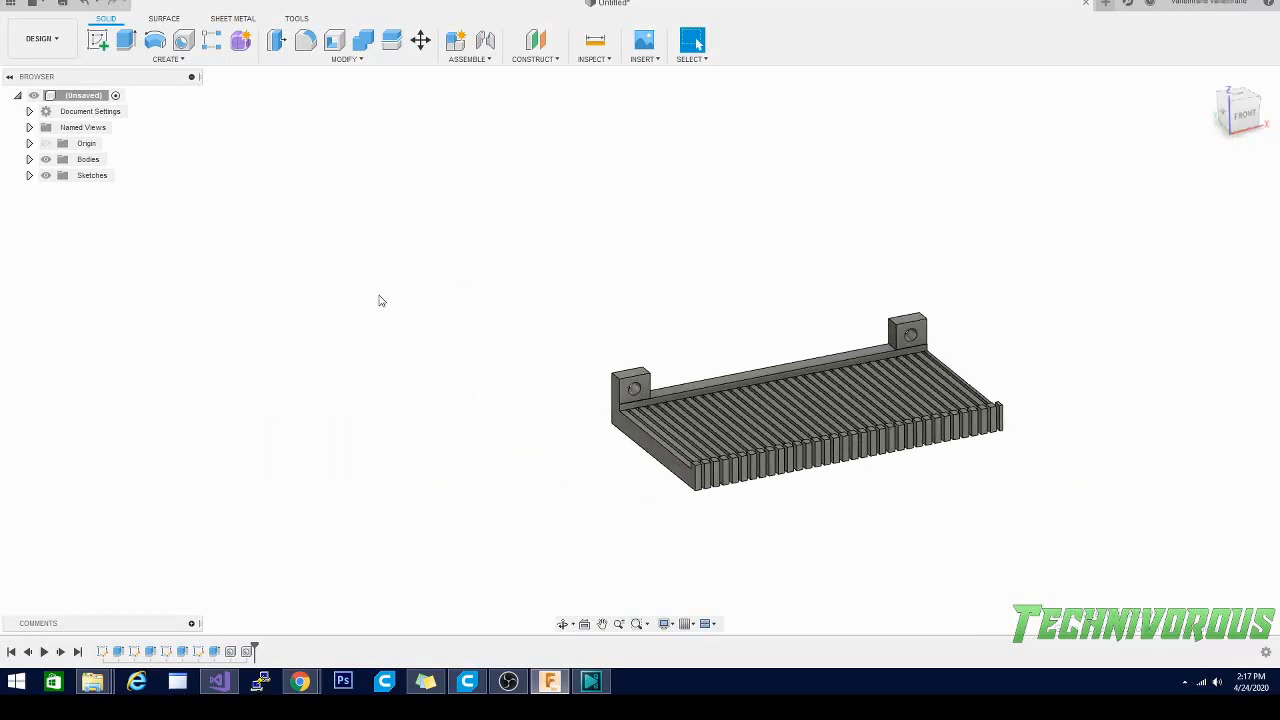
{"action": "scroll", "coordinate": [738, 338], "scroll_direction": "up", "scroll_amount": 4}
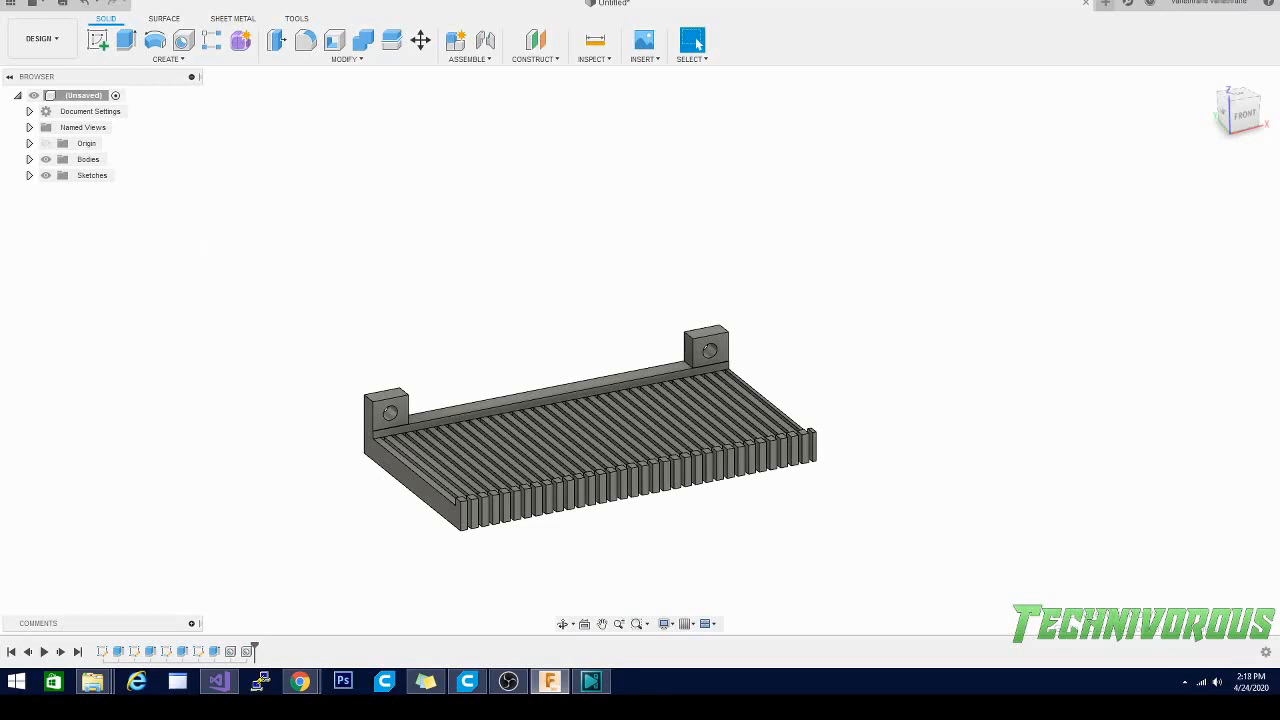
{"action": "left_click", "coordinate": [66, 42]}
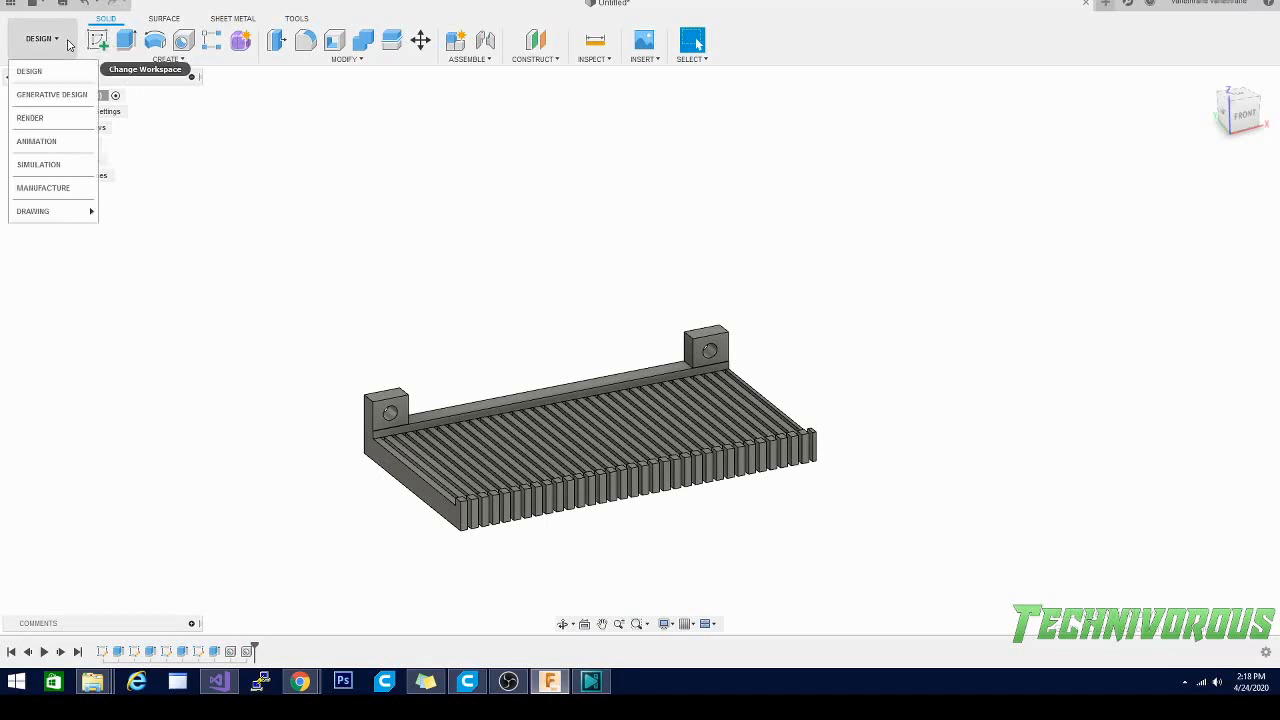
{"action": "left_click", "coordinate": [54, 122]}
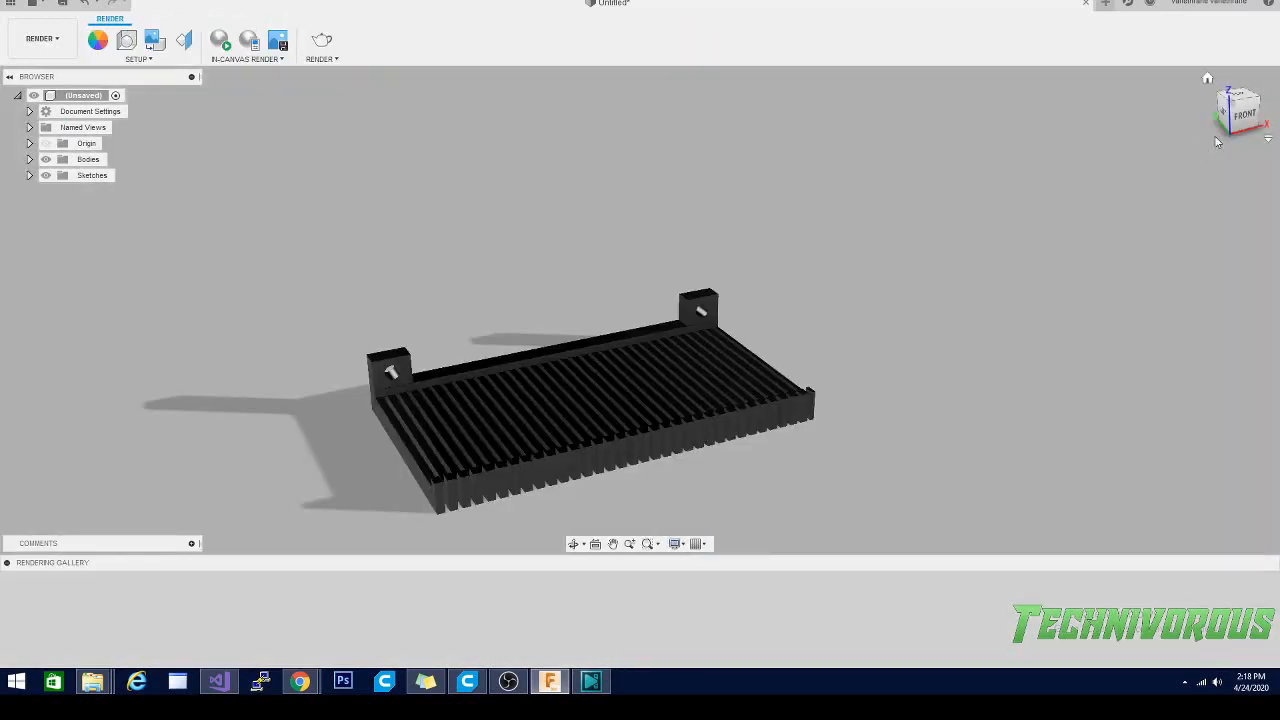
{"action": "mouse_move", "coordinate": [1243, 121]}
{"action": "left_mouse_down"}
{"action": "mouse_move", "coordinate": [1228, 145]}
{"action": "mouse_move", "coordinate": [1192, 155]}
{"action": "mouse_move", "coordinate": [1176, 150]}
{"action": "mouse_move", "coordinate": [1156, 94]}
{"action": "mouse_move", "coordinate": [1173, 80]}
{"action": "mouse_move", "coordinate": [1244, 120]}
{"action": "left_mouse_up"}
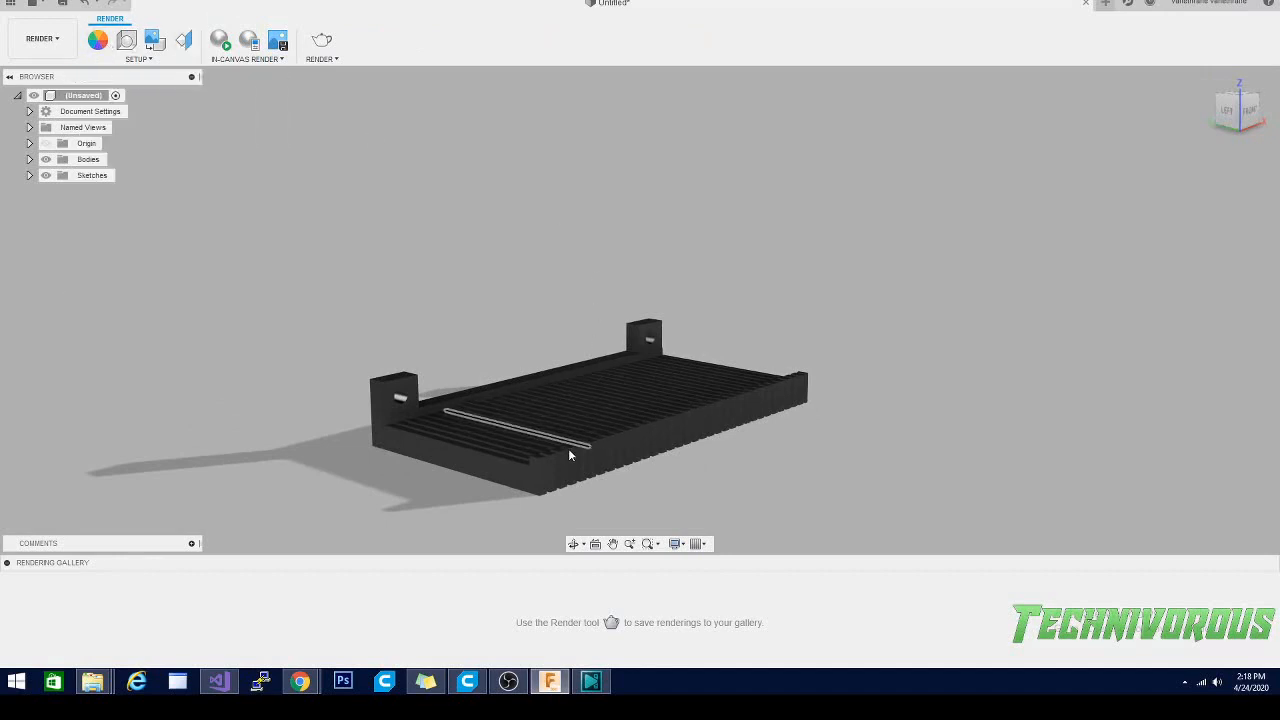
Step: Switch to the Manufacture workspace and start a new setup for the plate
{"action": "left_click", "coordinate": [57, 45]}
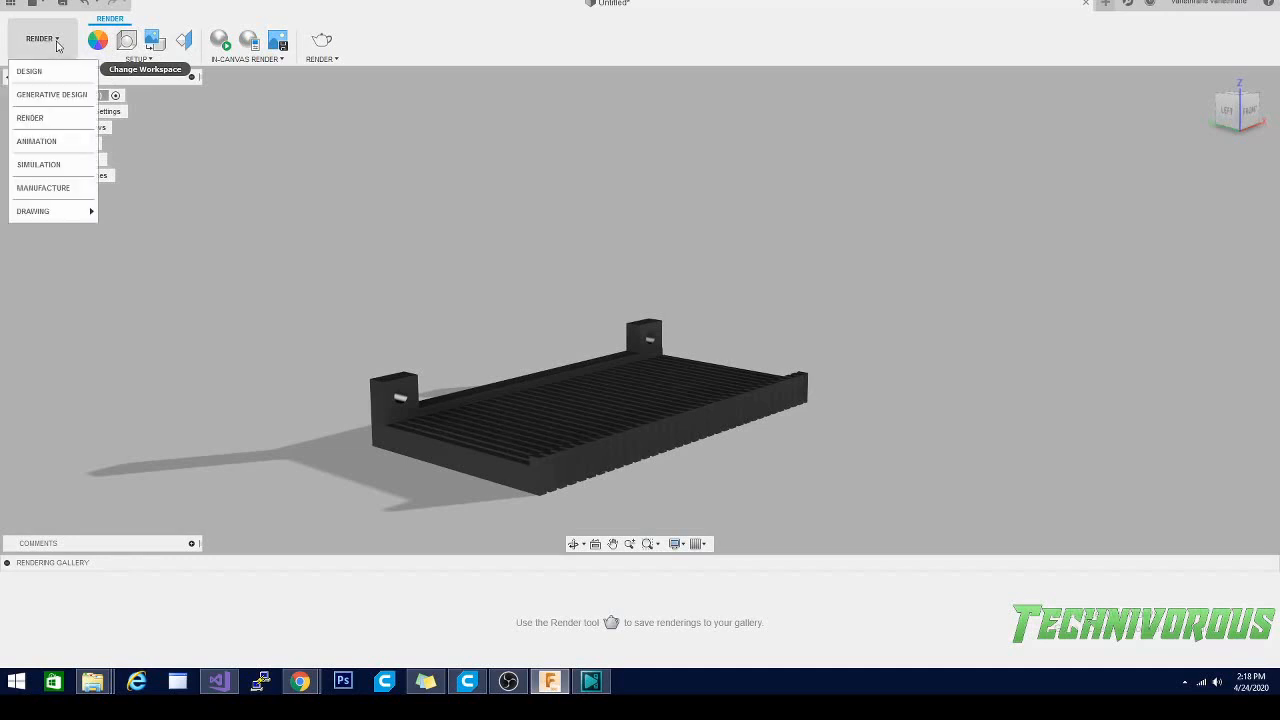
{"action": "left_click", "coordinate": [42, 187]}
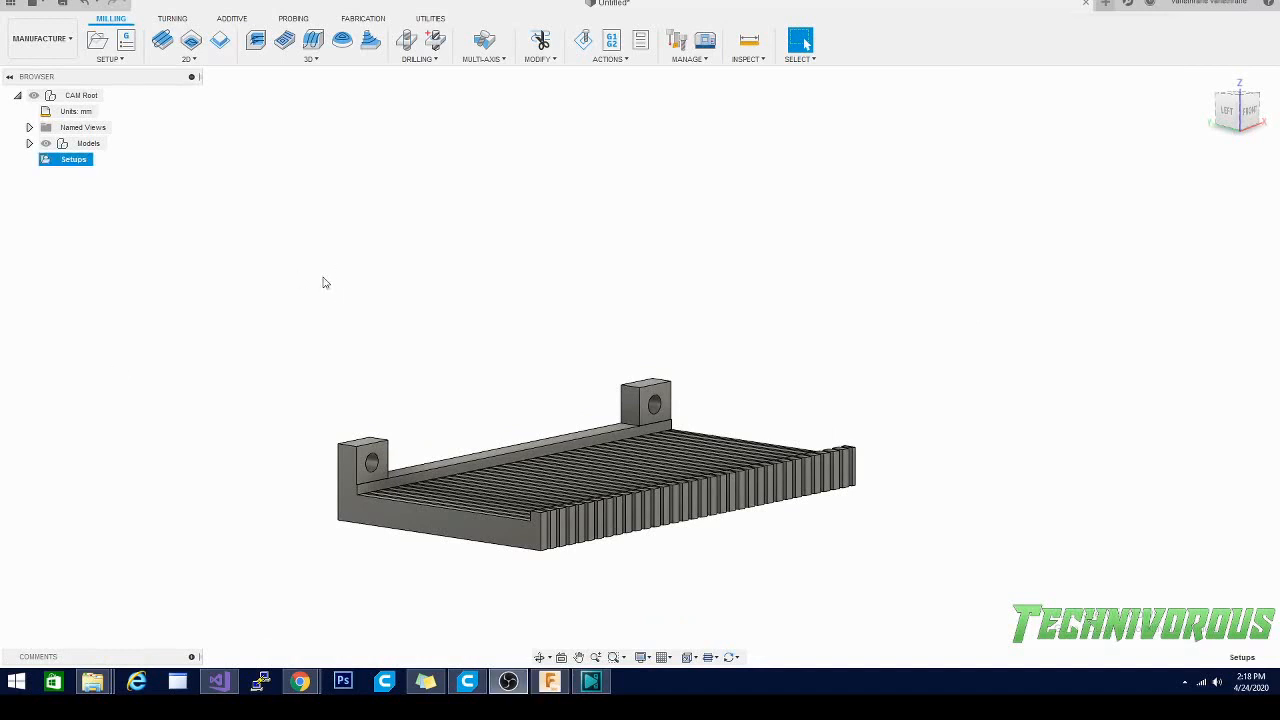
{"action": "left_click", "coordinate": [110, 59]}
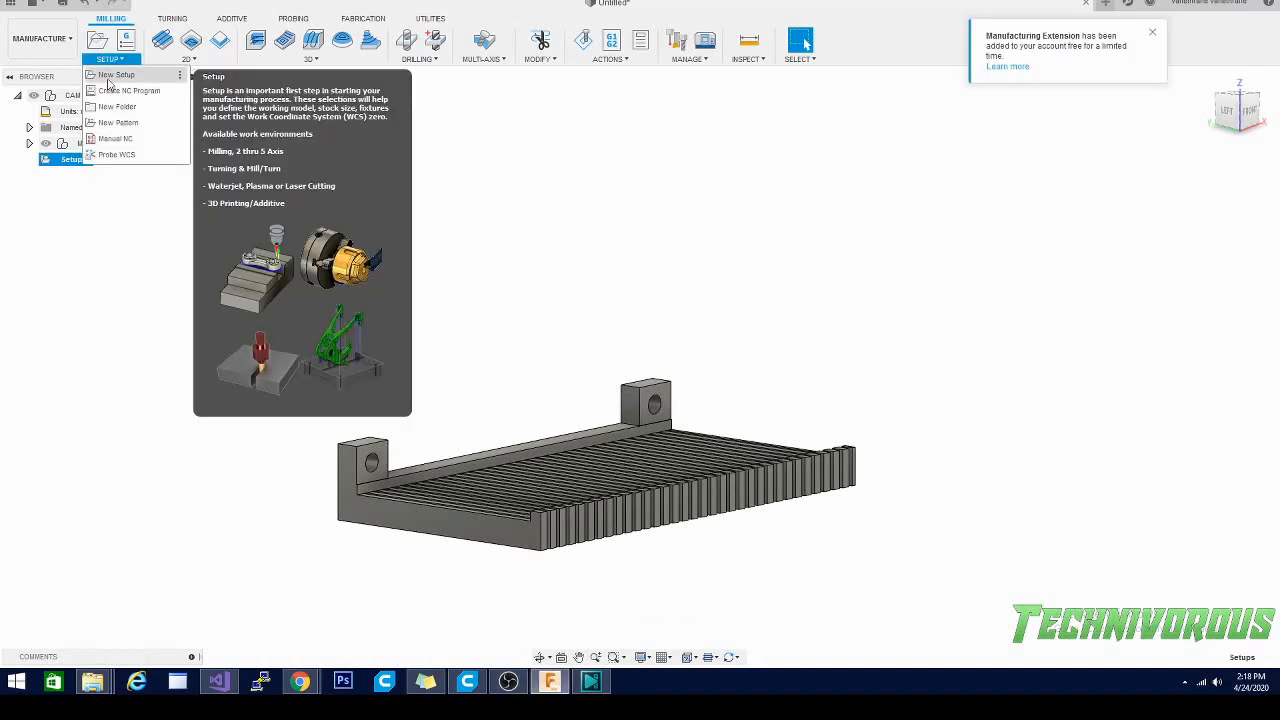
{"action": "left_click", "coordinate": [110, 80]}
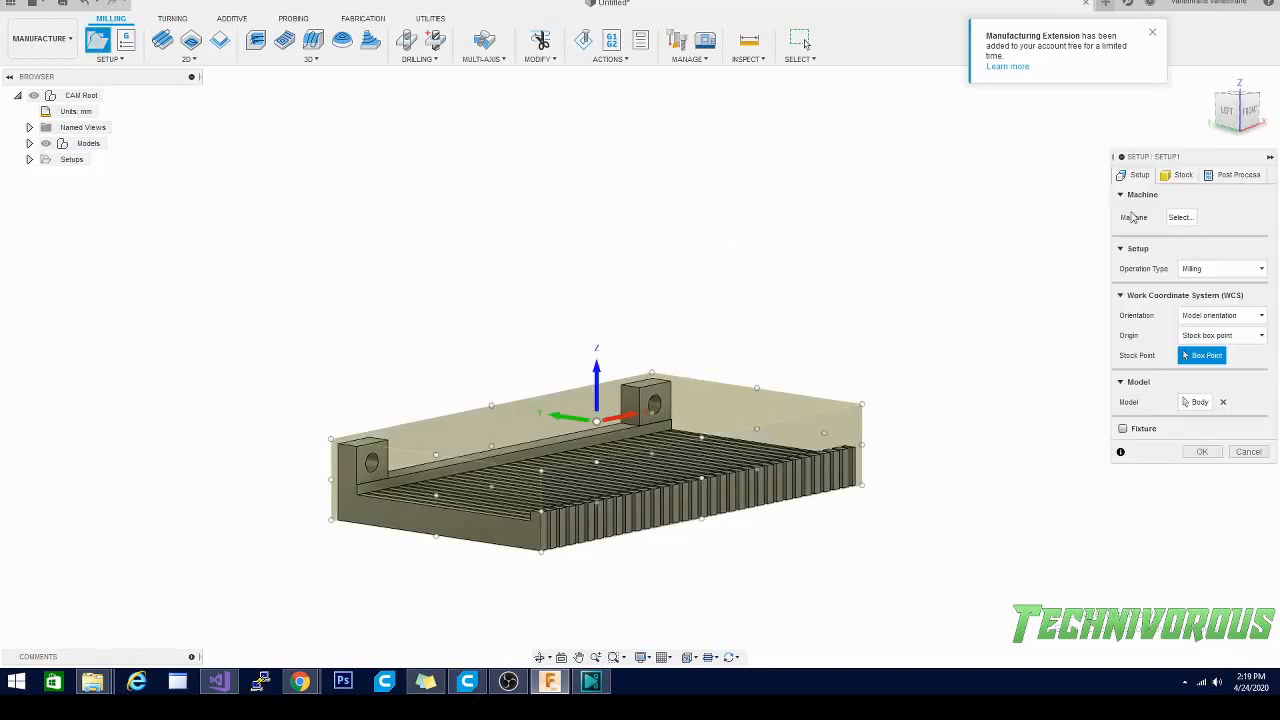
Step: Choose the Creality Ender 3 Pro from the machine library as the setup's machine
{"action": "left_click", "coordinate": [1182, 218]}
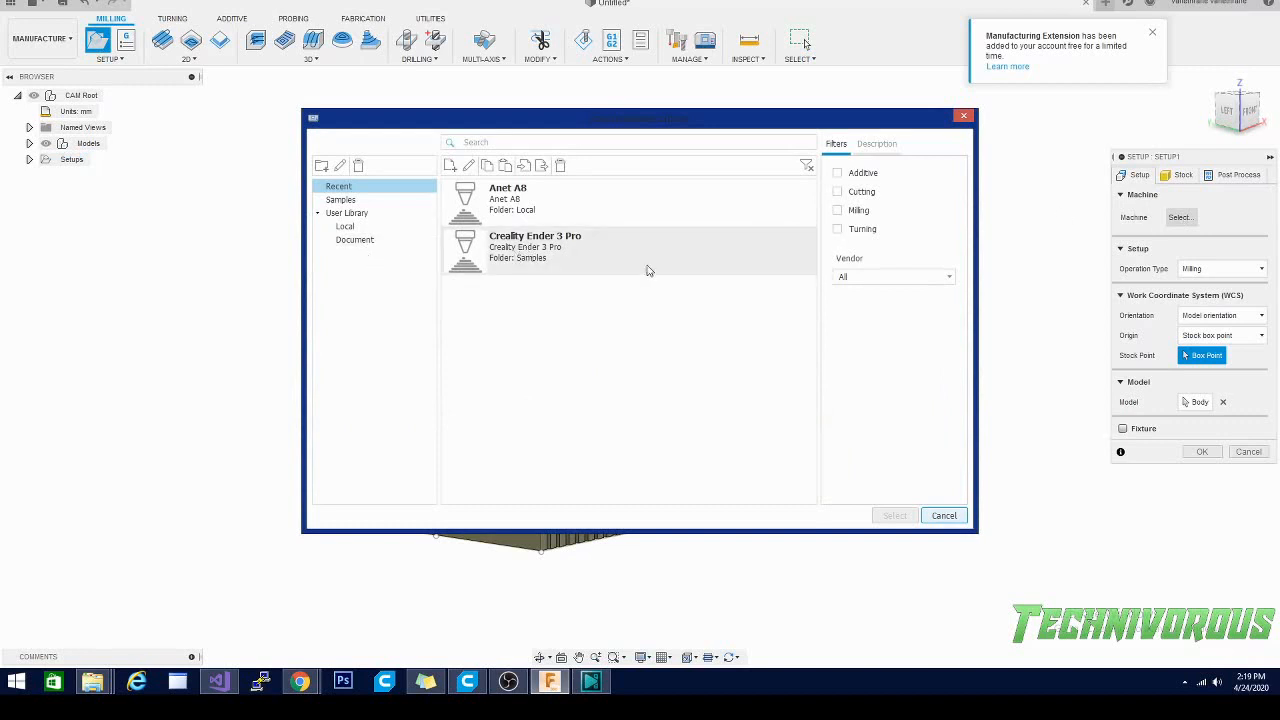
{"action": "left_click", "coordinate": [568, 248]}
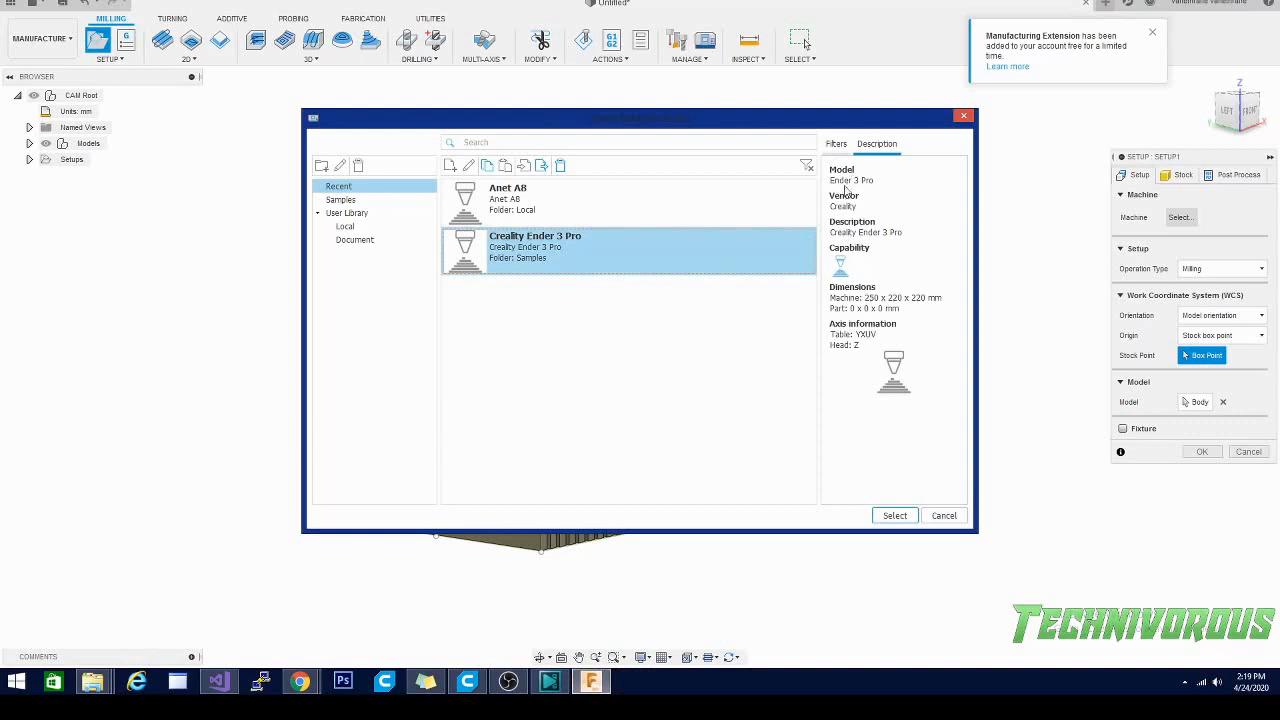
{"action": "left_click", "coordinate": [836, 144]}
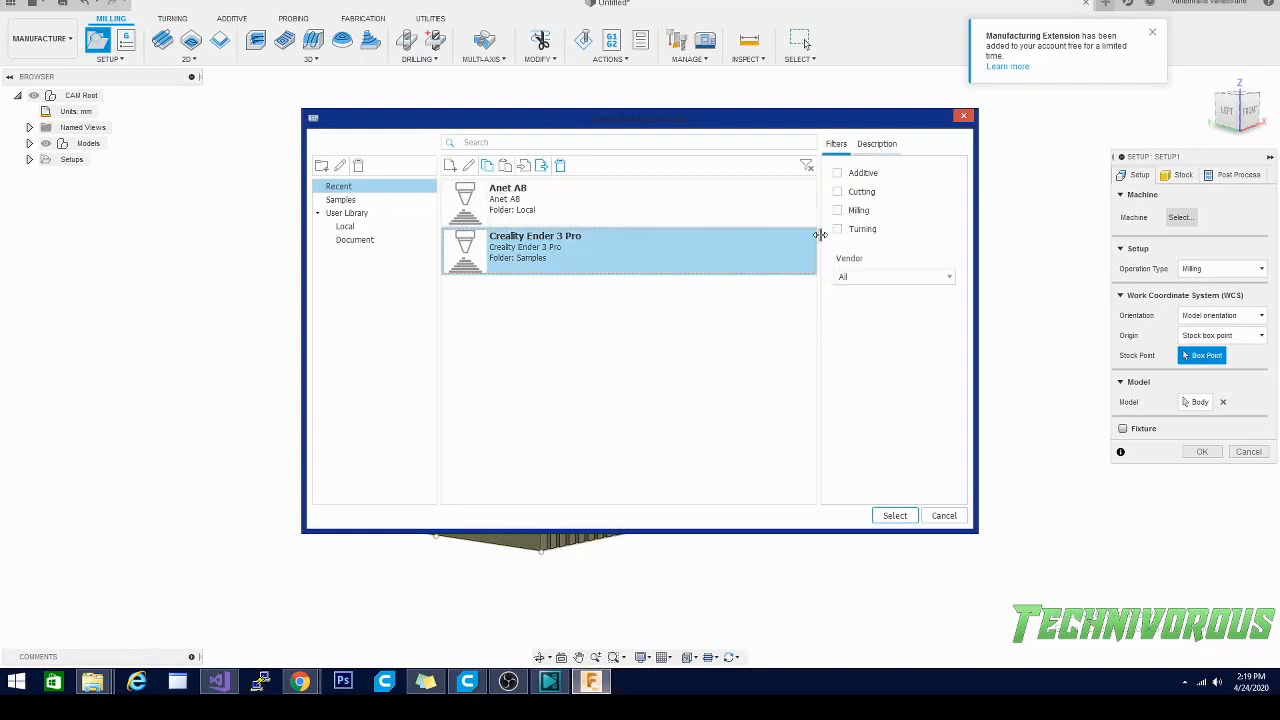
{"action": "left_click", "coordinate": [872, 144]}
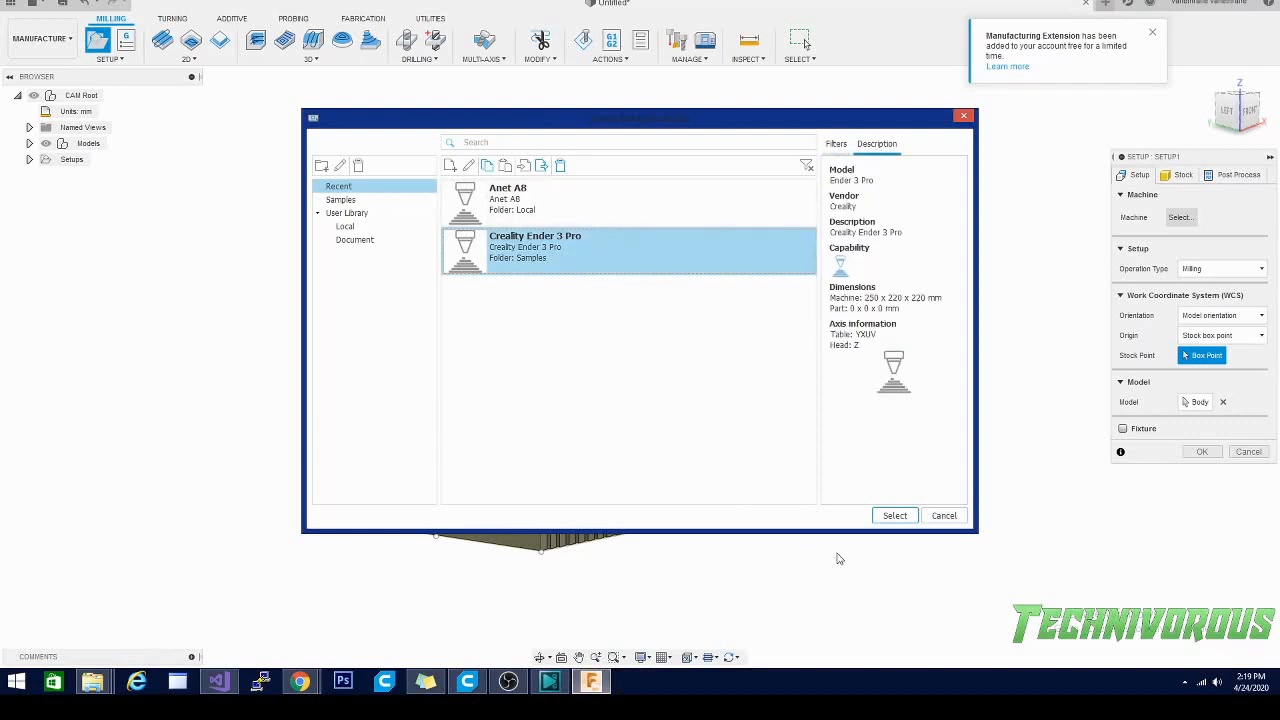
{"action": "left_click", "coordinate": [894, 515]}
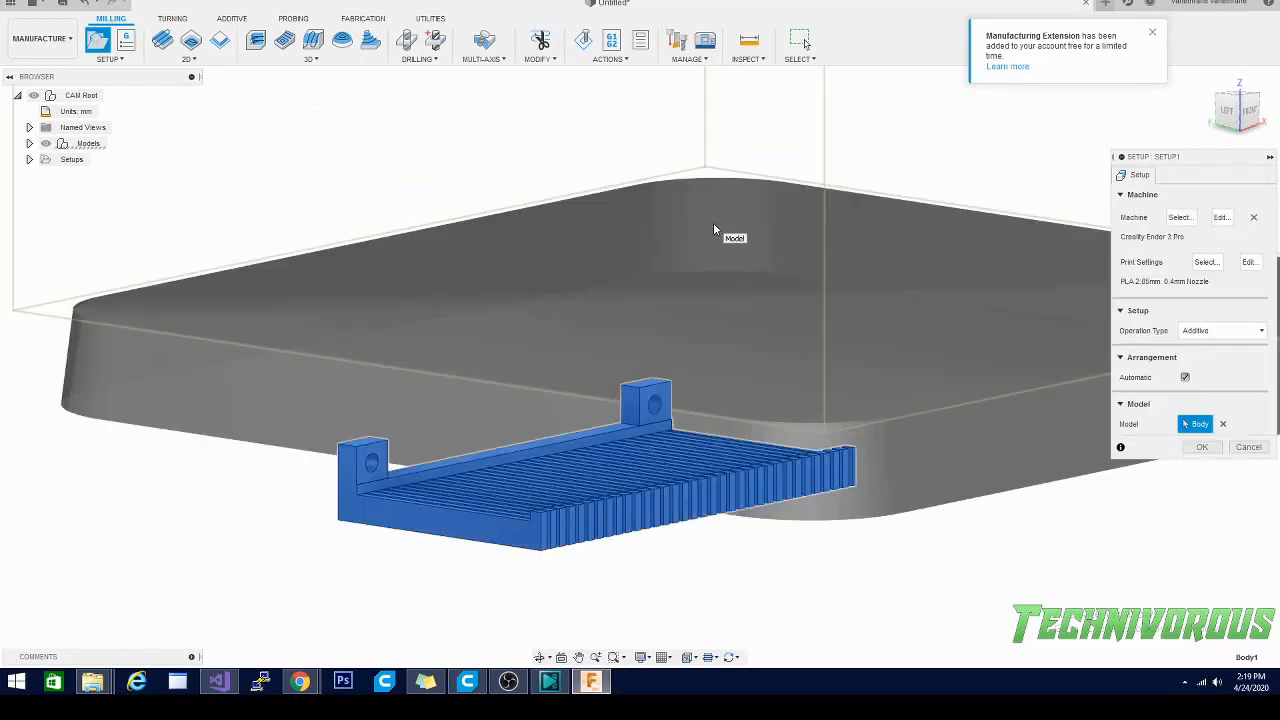
Step: Choose the sample print settings for PLA 1.75mm with a 0.4mm nozzle and 0.2 layer height
{"action": "scroll", "coordinate": [745, 478], "scroll_direction": "up", "scroll_amount": 3}
{"action": "scroll", "coordinate": [738, 485], "scroll_direction": "down", "scroll_amount": 5}
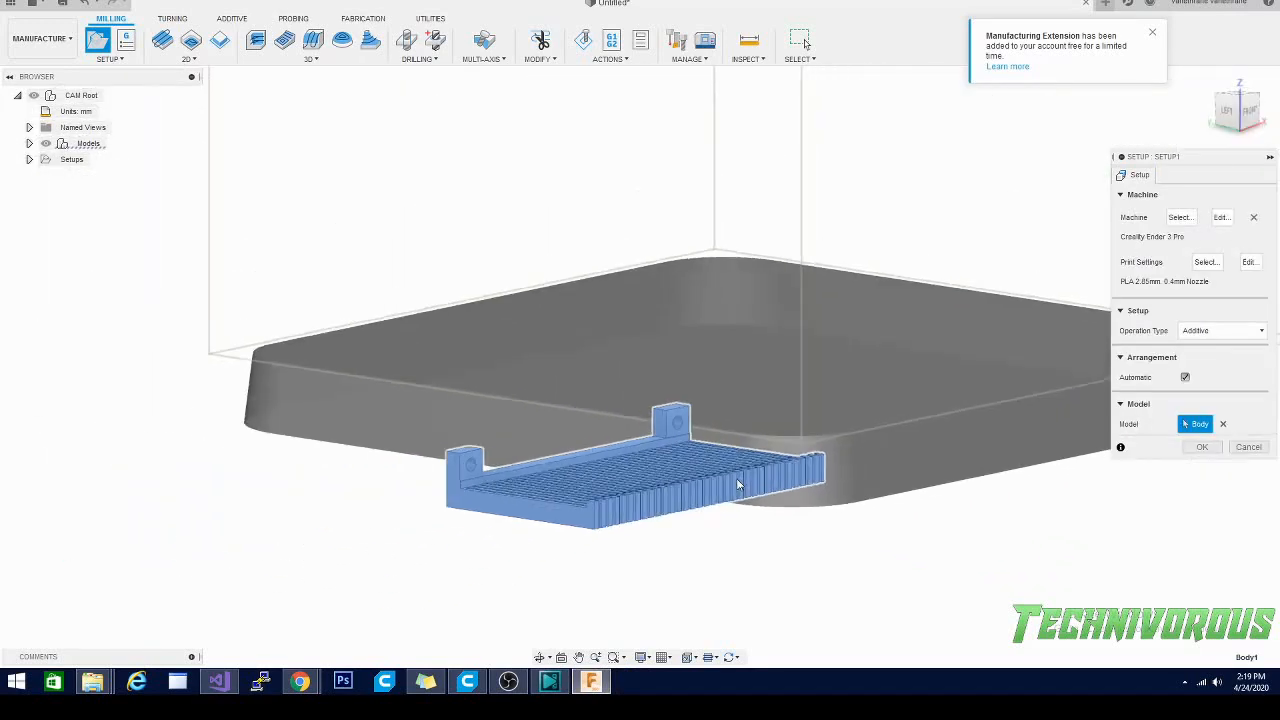
{"action": "scroll", "coordinate": [738, 485], "scroll_direction": "down", "scroll_amount": 2}
{"action": "mouse_move", "coordinate": [1240, 114]}
{"action": "left_mouse_down"}
{"action": "mouse_move", "coordinate": [1211, 124]}
{"action": "mouse_move", "coordinate": [1244, 109]}
{"action": "left_mouse_up"}
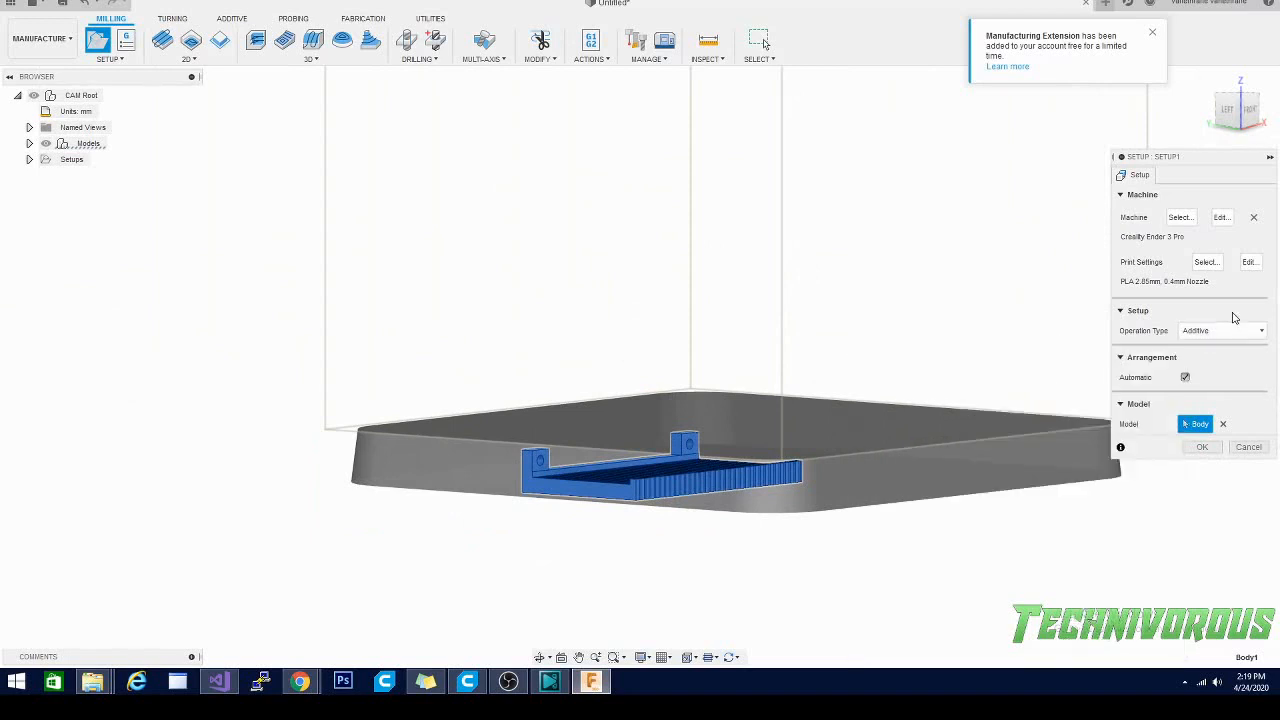
{"action": "left_click", "coordinate": [1213, 264]}
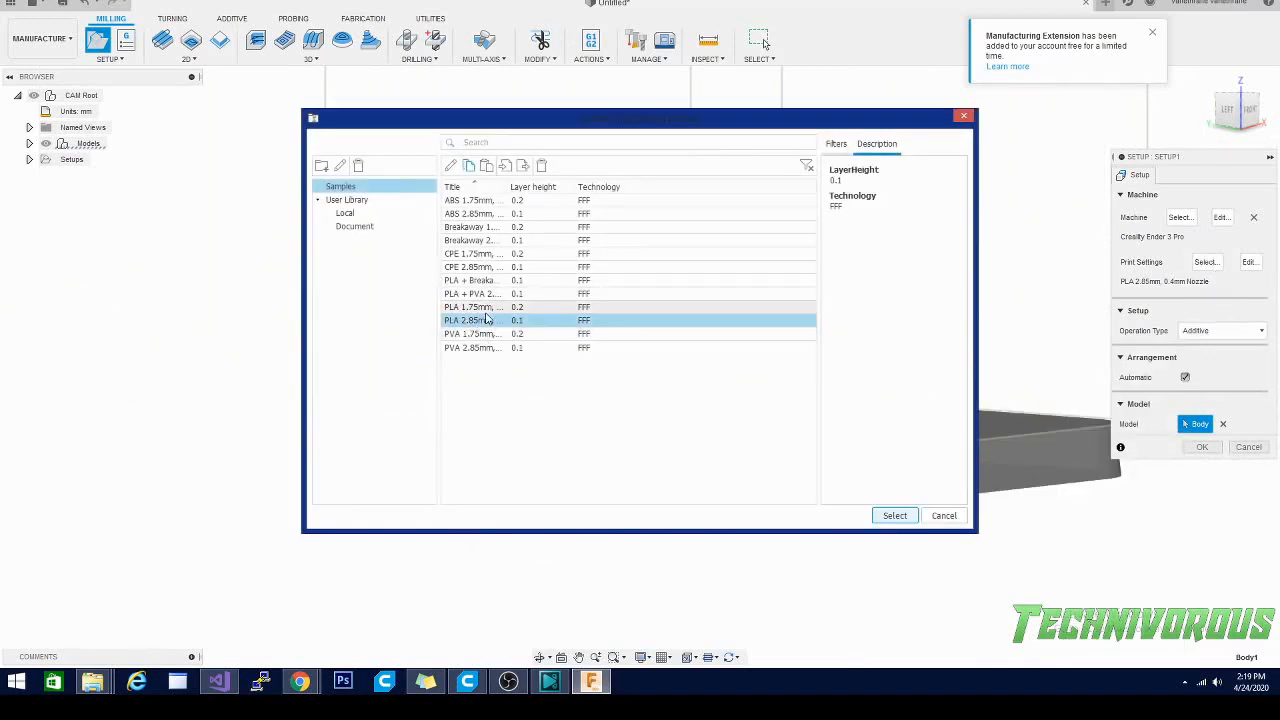
{"action": "left_click", "coordinate": [480, 310]}
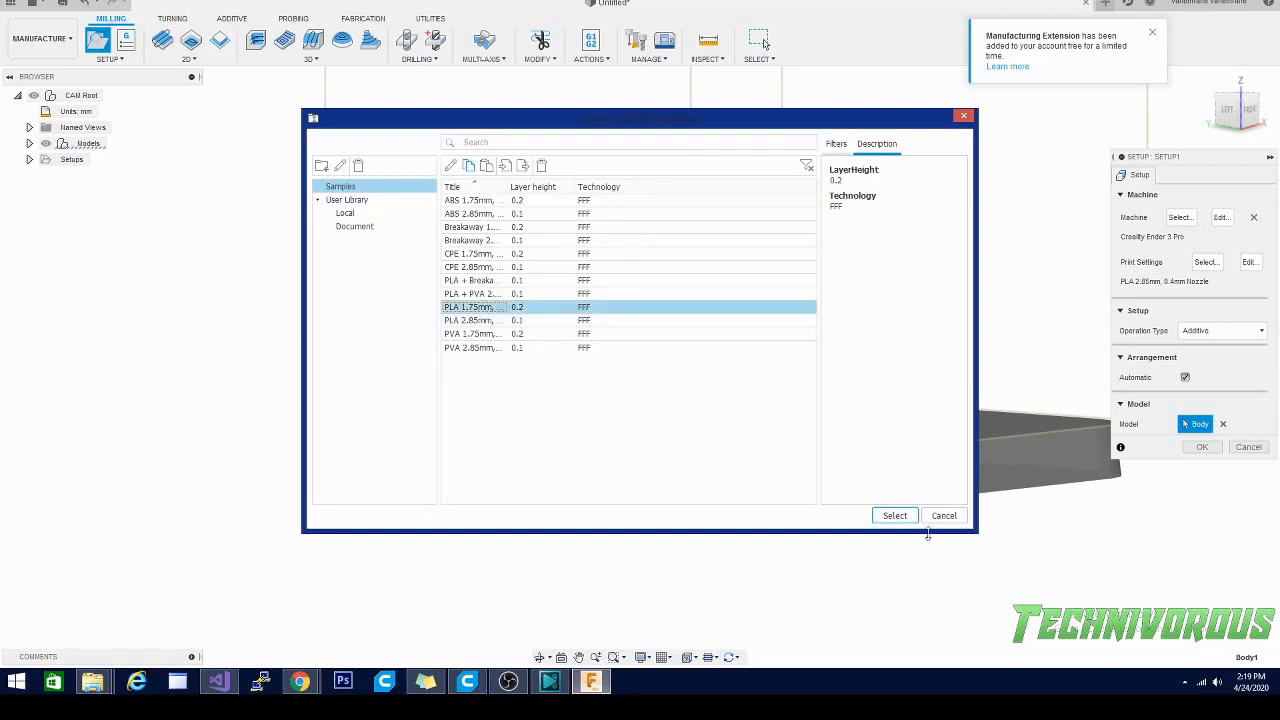
{"action": "left_click", "coordinate": [895, 516]}
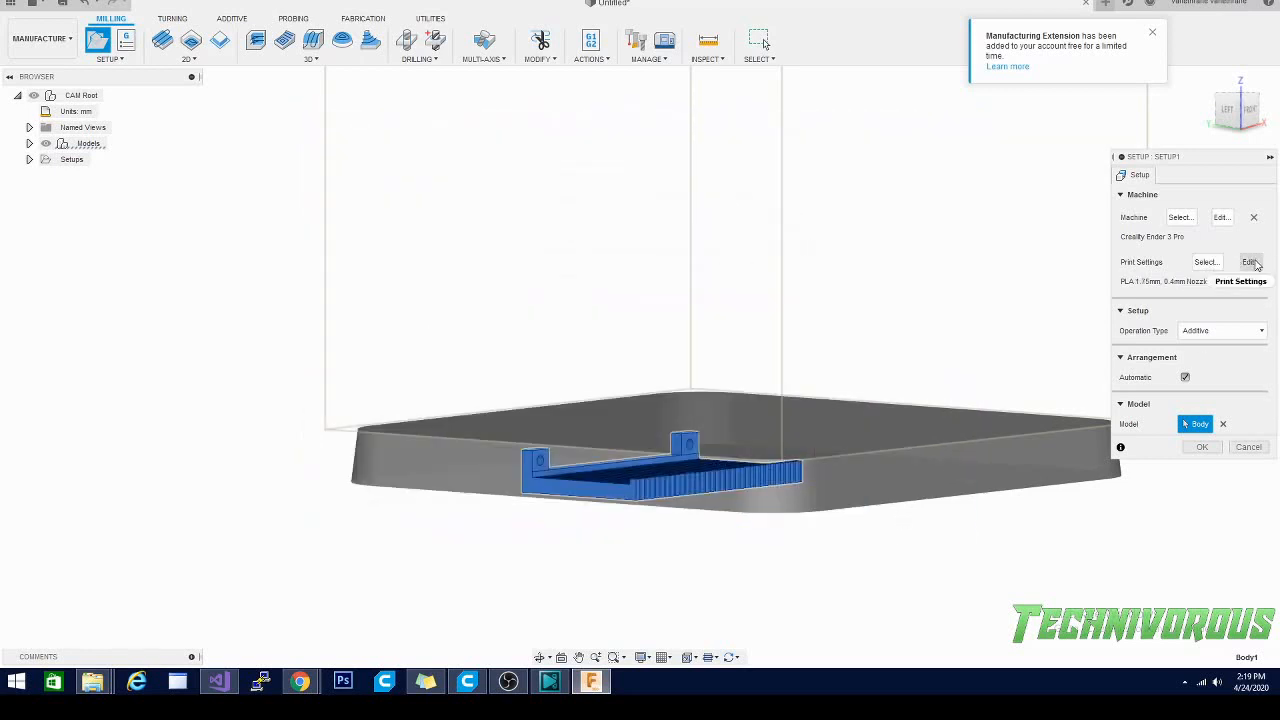
Step: Deselect the plate body in the setup and try to create the additive setup
{"action": "left_click", "coordinate": [655, 480]}
{"action": "right_click_drag", "start_coordinate": [619, 490], "coordinate": [1045, 182]}
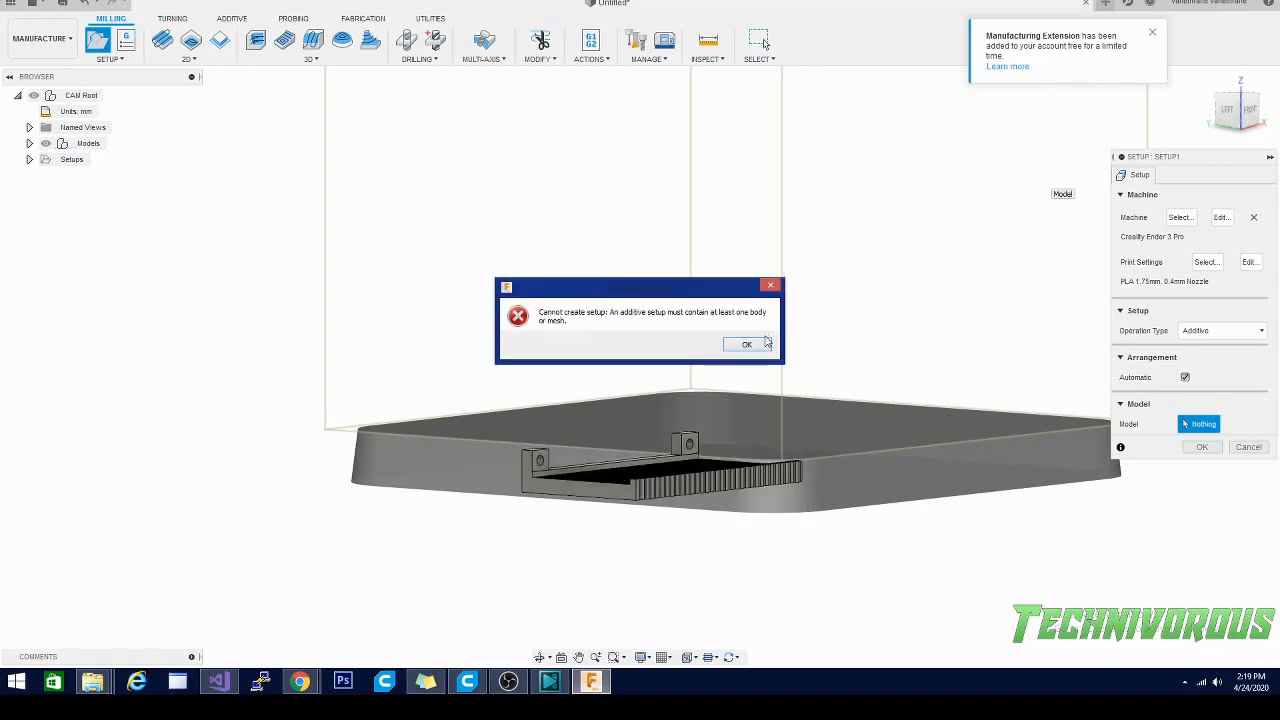
{"action": "left_click", "coordinate": [766, 346]}
{"action": "left_click_drag", "start_coordinate": [1219, 112], "coordinate": [1203, 153]}
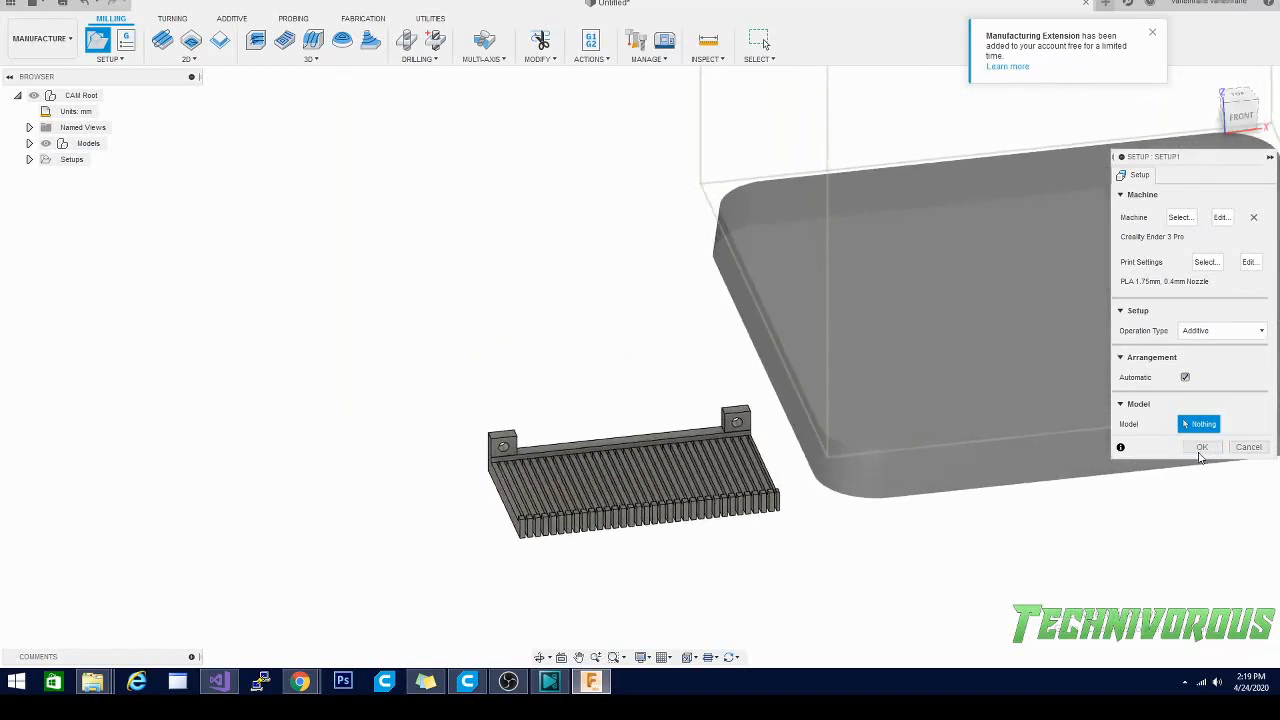
{"action": "left_click", "coordinate": [1201, 448]}
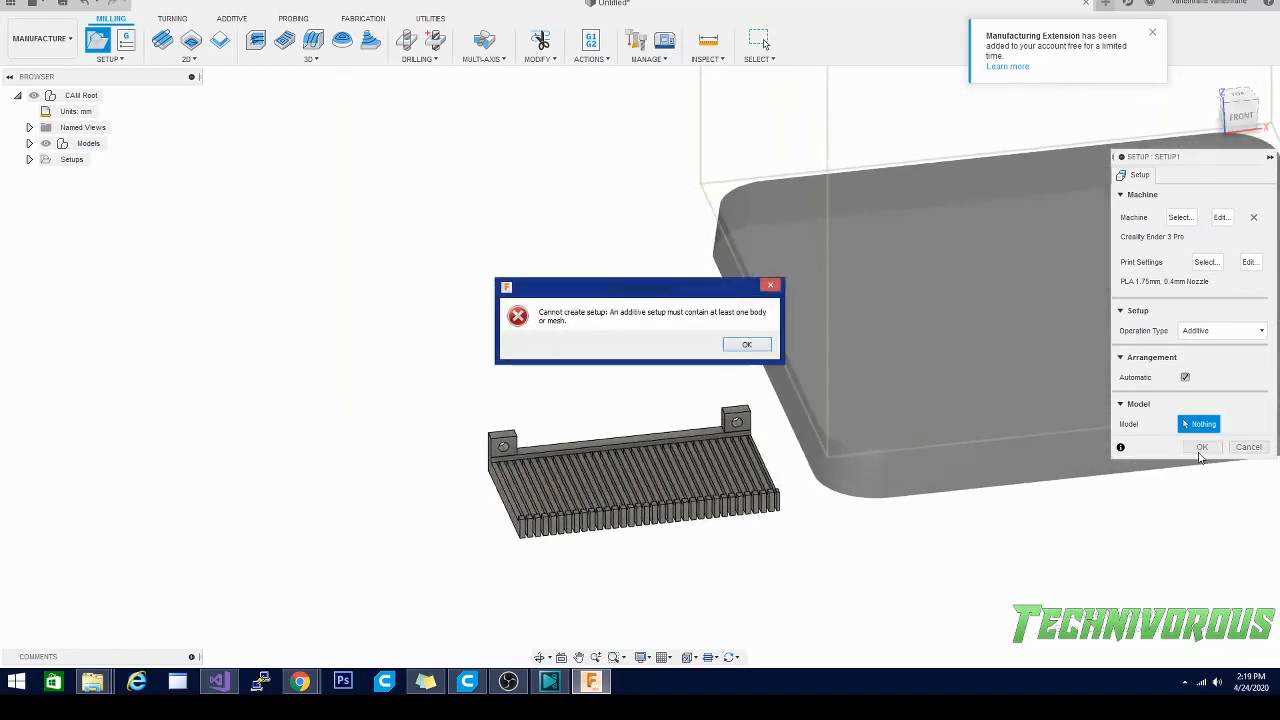
{"action": "left_click", "coordinate": [766, 346]}
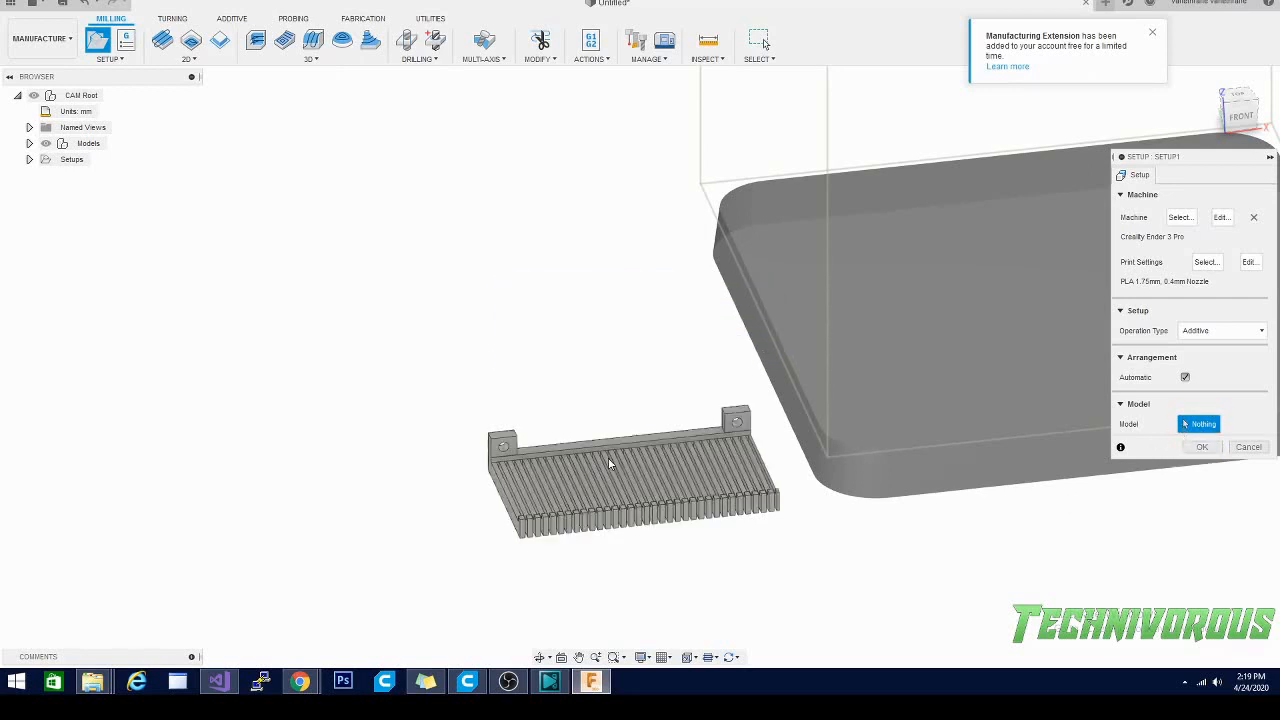
Step: Select the slotted plate body as the model and create the additive setup
{"action": "left_click", "coordinate": [597, 463]}
{"action": "left_click", "coordinate": [1201, 447]}
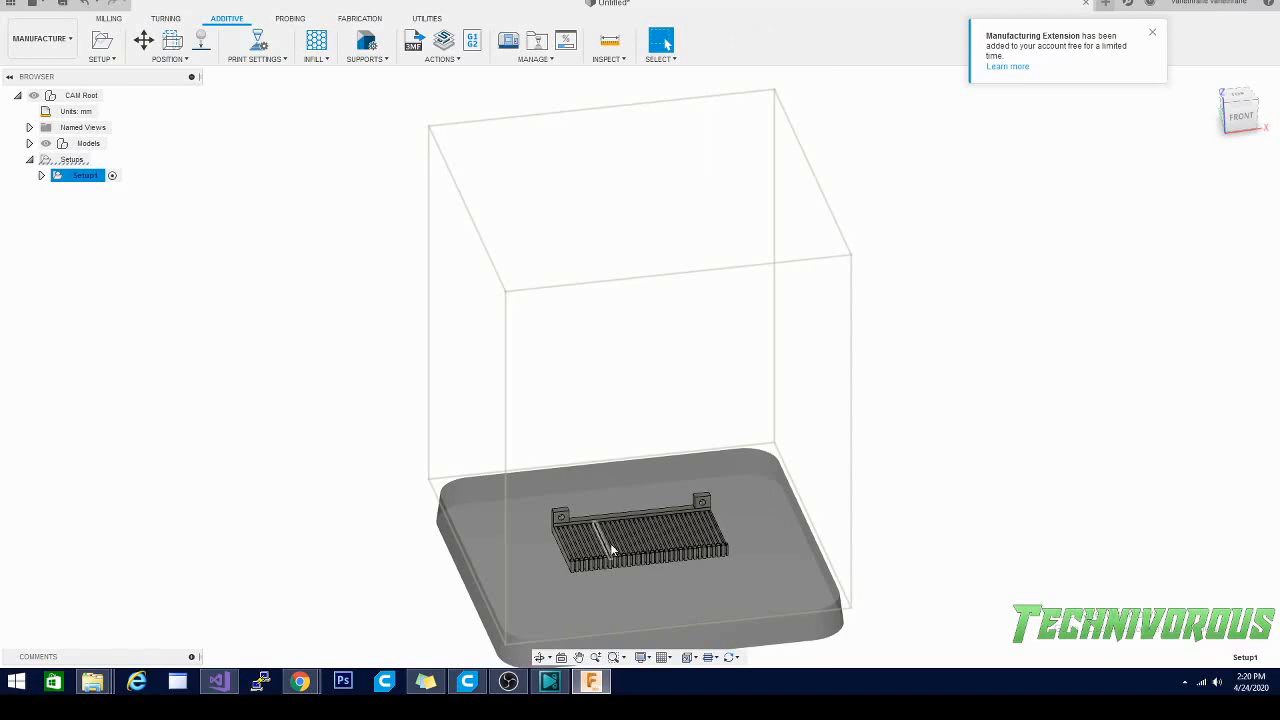
Step: Edit the PLA 1.75mm print settings with a bed temperature of 55 and an extruder temperature of 205
{"action": "scroll", "coordinate": [704, 594], "scroll_direction": "up", "scroll_amount": 3}
{"action": "scroll", "coordinate": [704, 594], "scroll_direction": "up", "scroll_amount": 3}
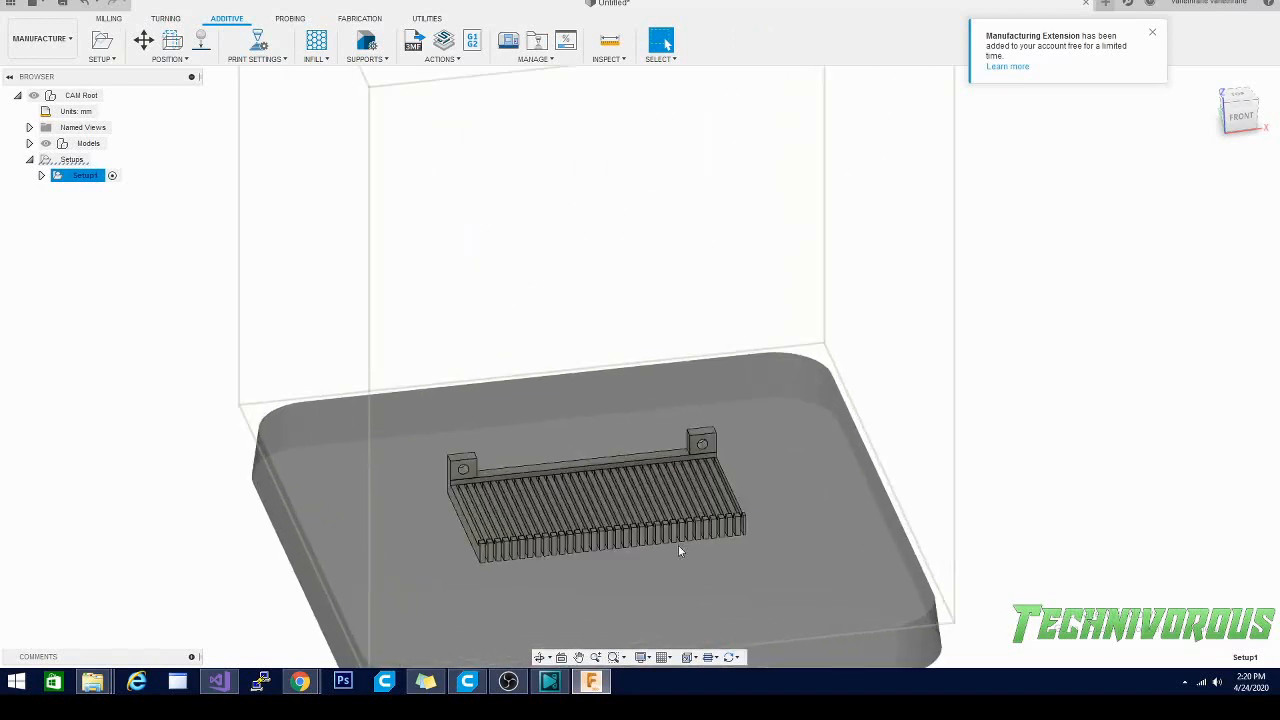
{"action": "left_click", "coordinate": [316, 58]}
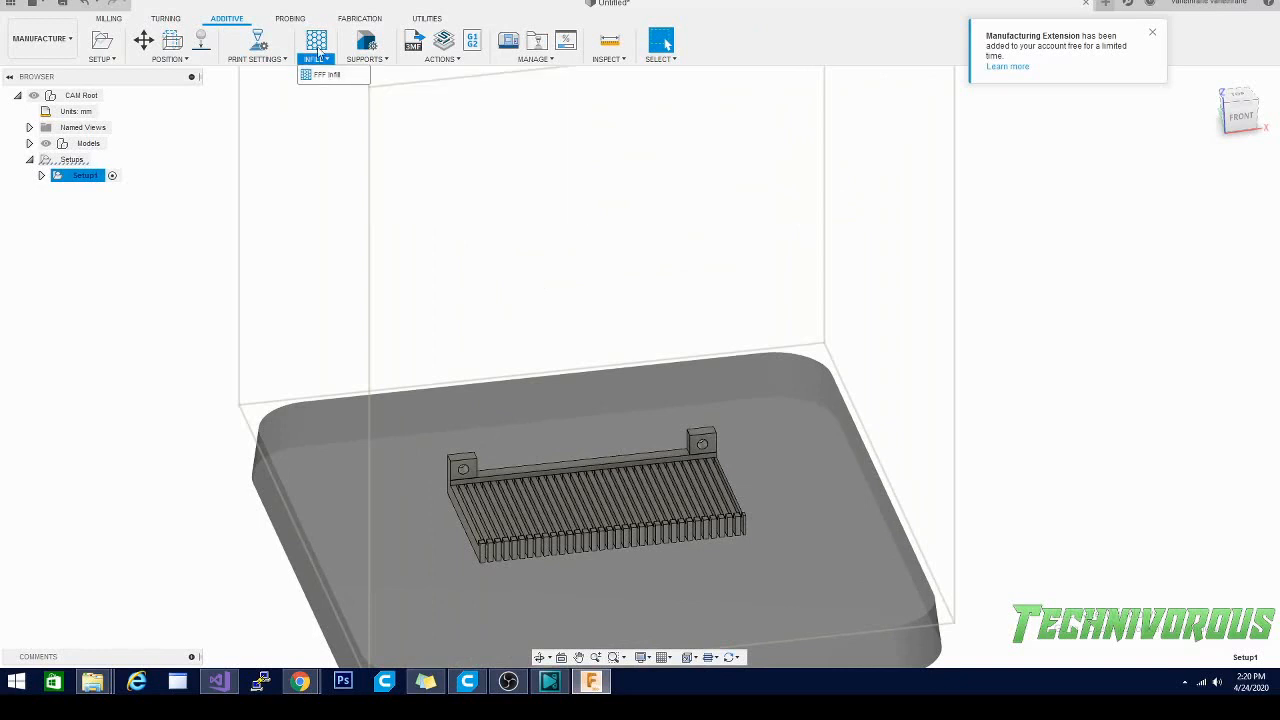
{"action": "left_click", "coordinate": [248, 76]}
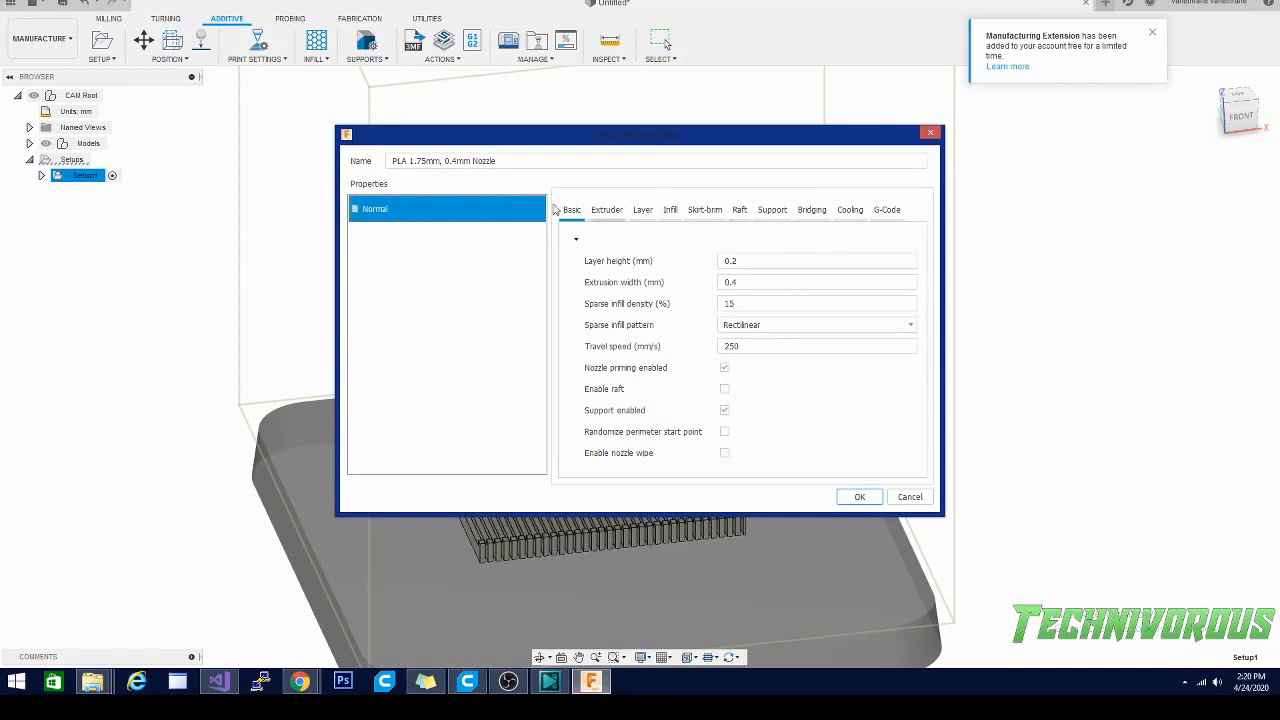
{"action": "left_click", "coordinate": [610, 212]}
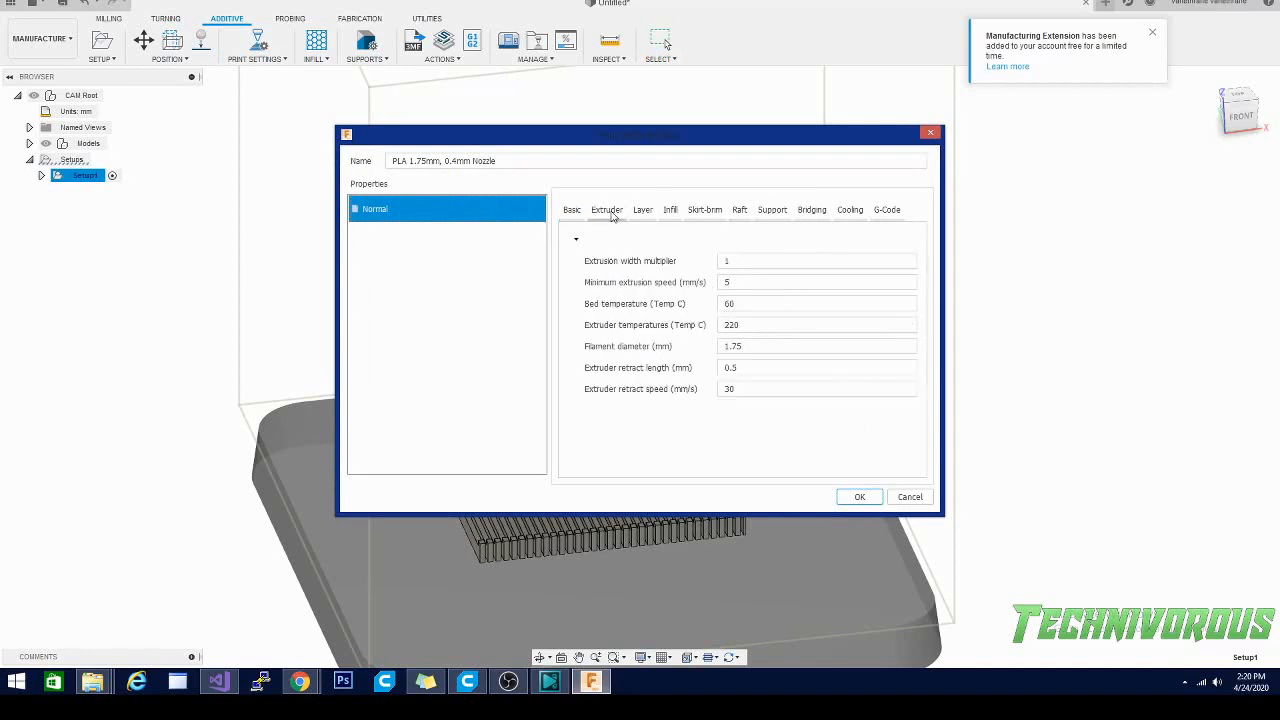
{"action": "left_click", "coordinate": [730, 305]}
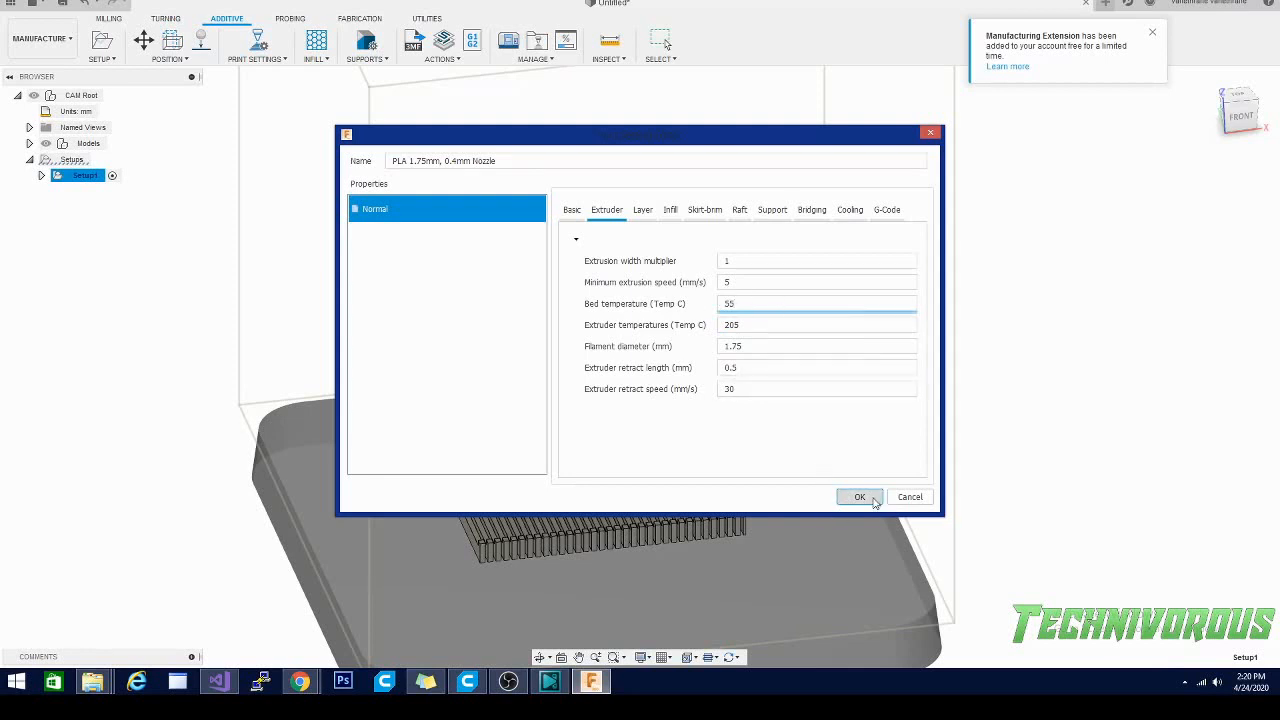
Step: Review the layer and infill print settings, set the sparse infill density to 100%, and accept the changes
{"action": "left_click", "coordinate": [640, 220]}
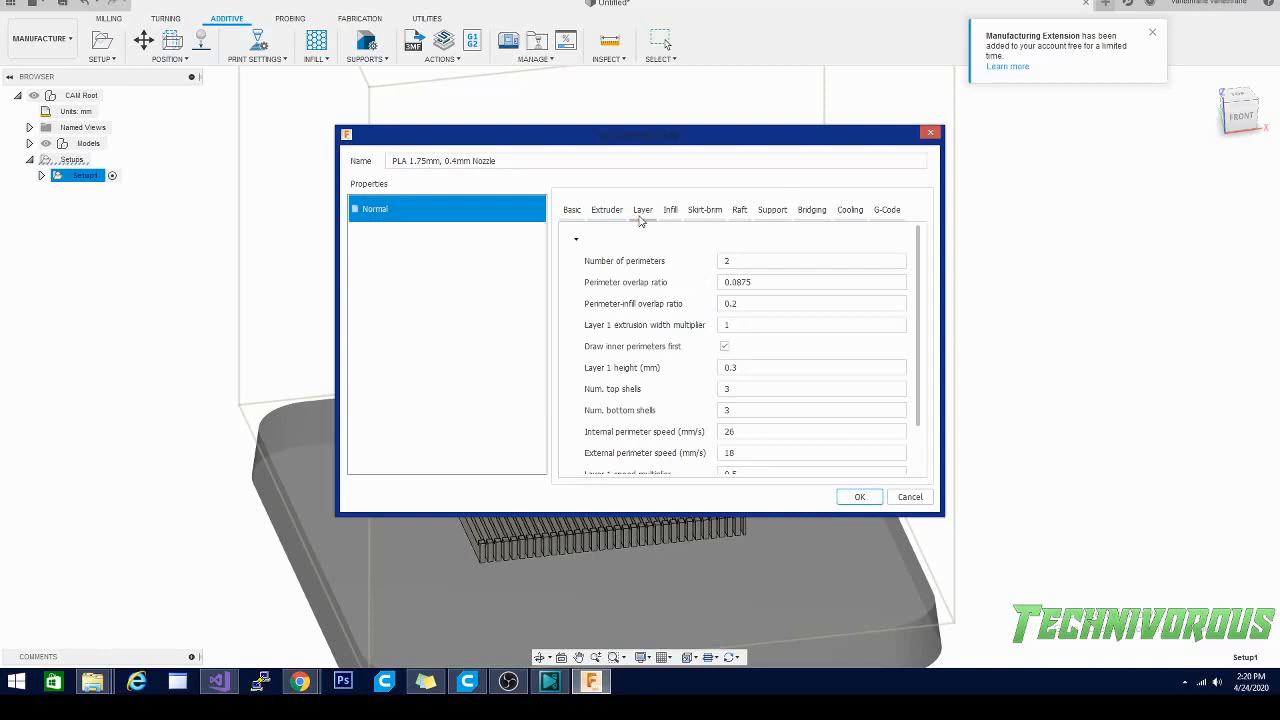
{"action": "left_click", "coordinate": [668, 212]}
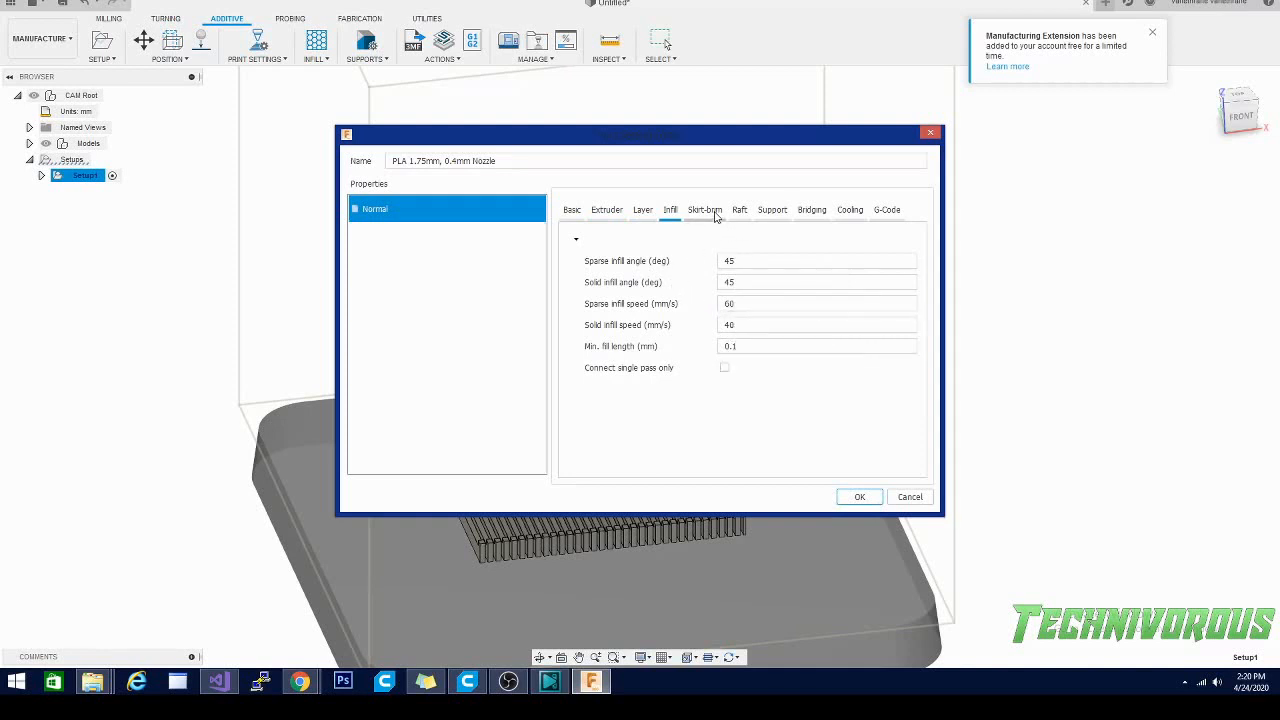
{"action": "left_click", "coordinate": [574, 213]}
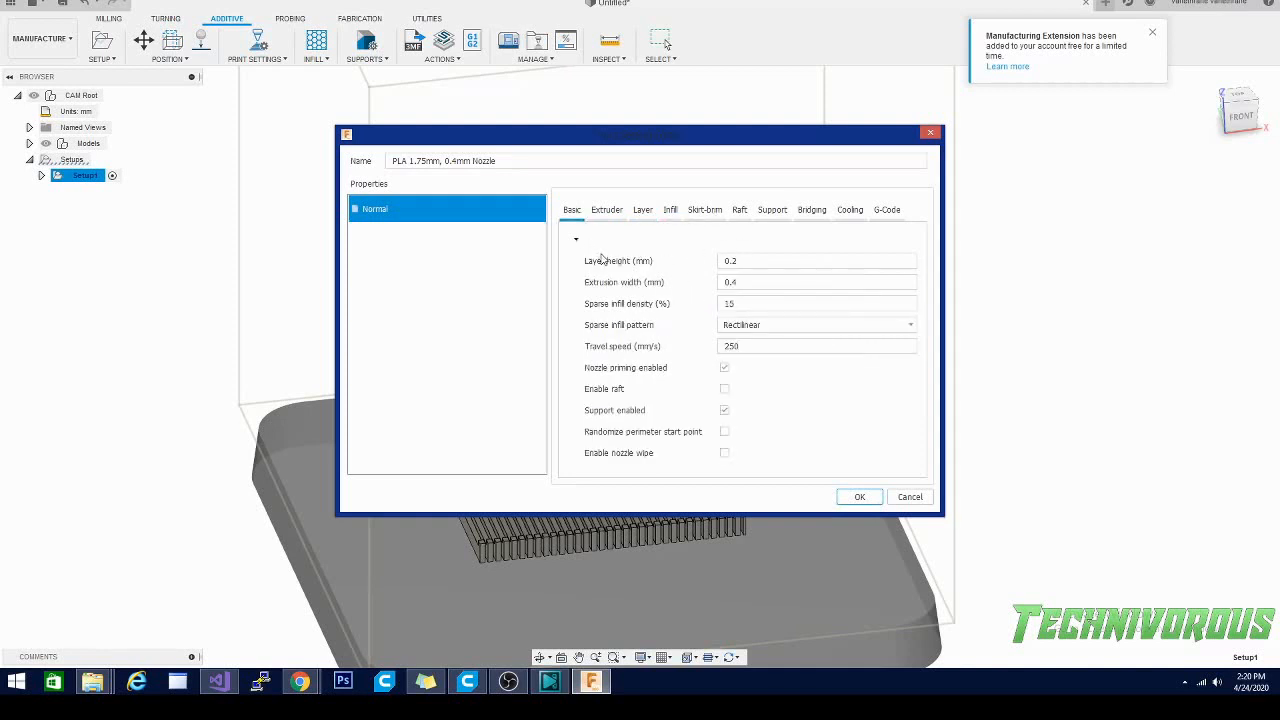
{"action": "left_click", "coordinate": [735, 303]}
{"action": "double_click", "coordinate": [729, 303]}
{"action": "type", "text": "1"}
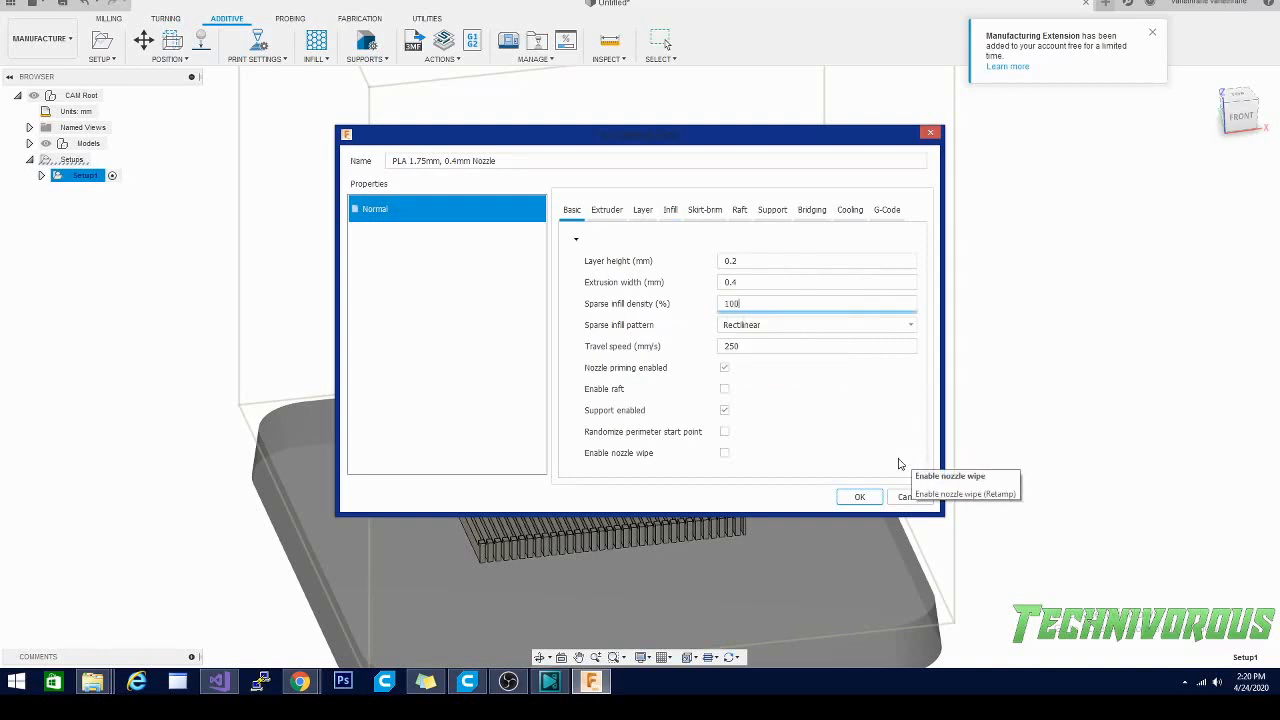
{"action": "left_click", "coordinate": [859, 497]}
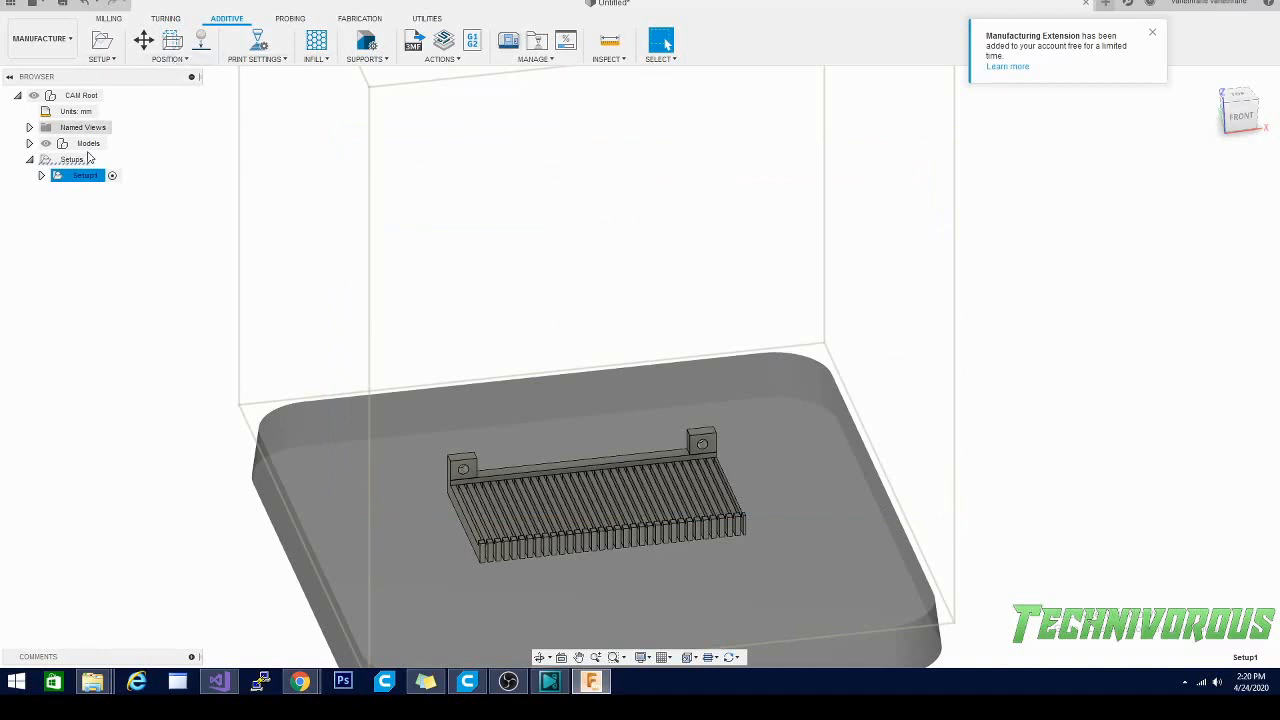
Step: Generate the additive toolpath for Setup1
{"action": "left_click", "coordinate": [441, 60]}
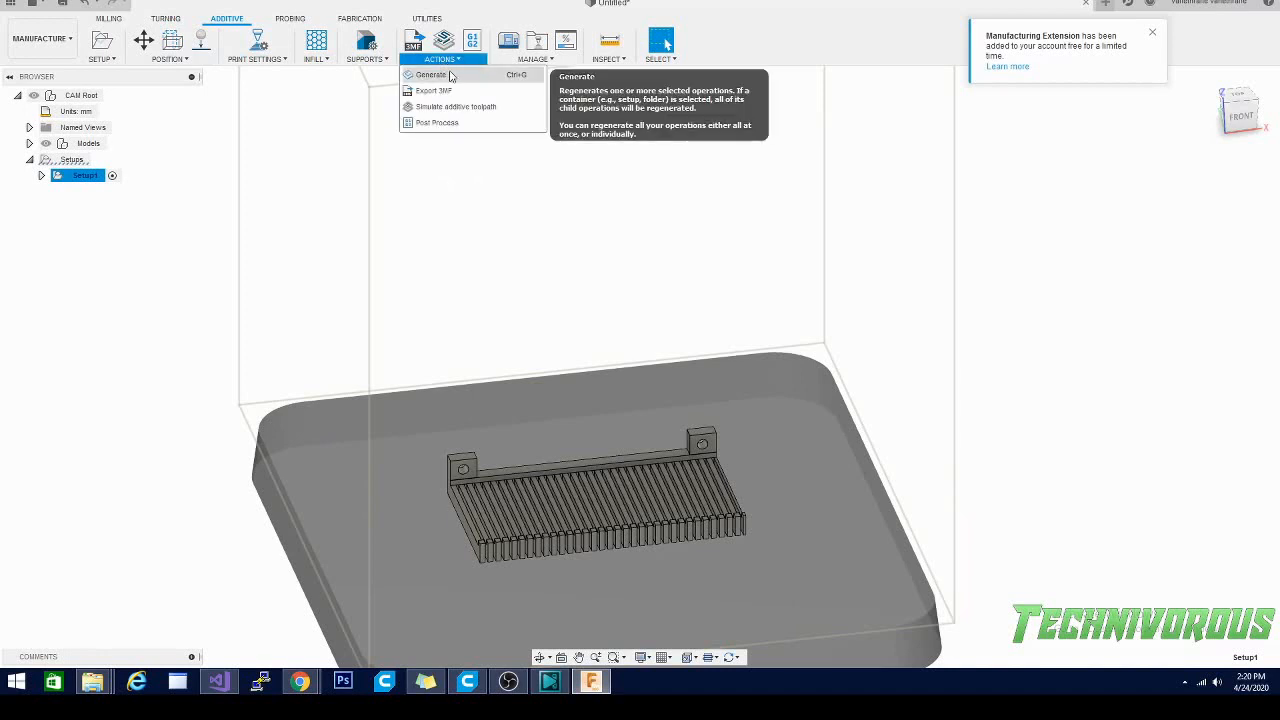
{"action": "left_click", "coordinate": [451, 77]}
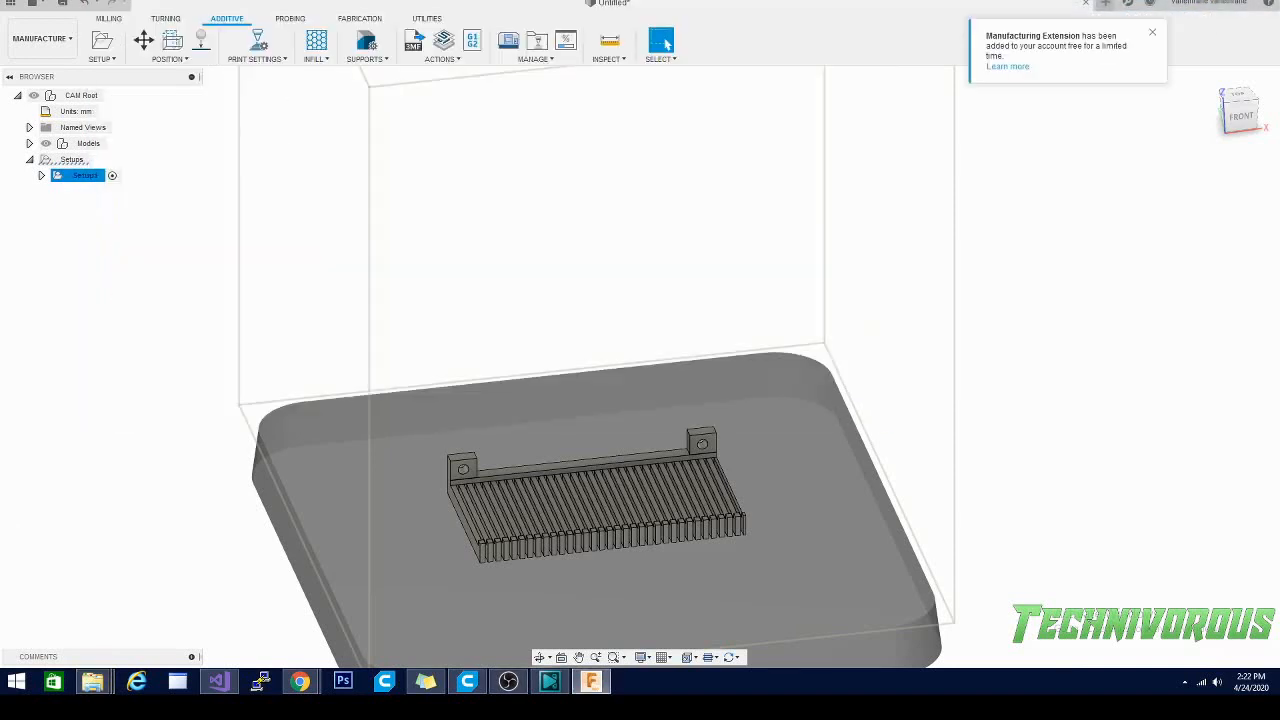
Step: Try to post-process Setup1 and dismiss the Manufacturing Extension notification
{"action": "left_click", "coordinate": [457, 59]}
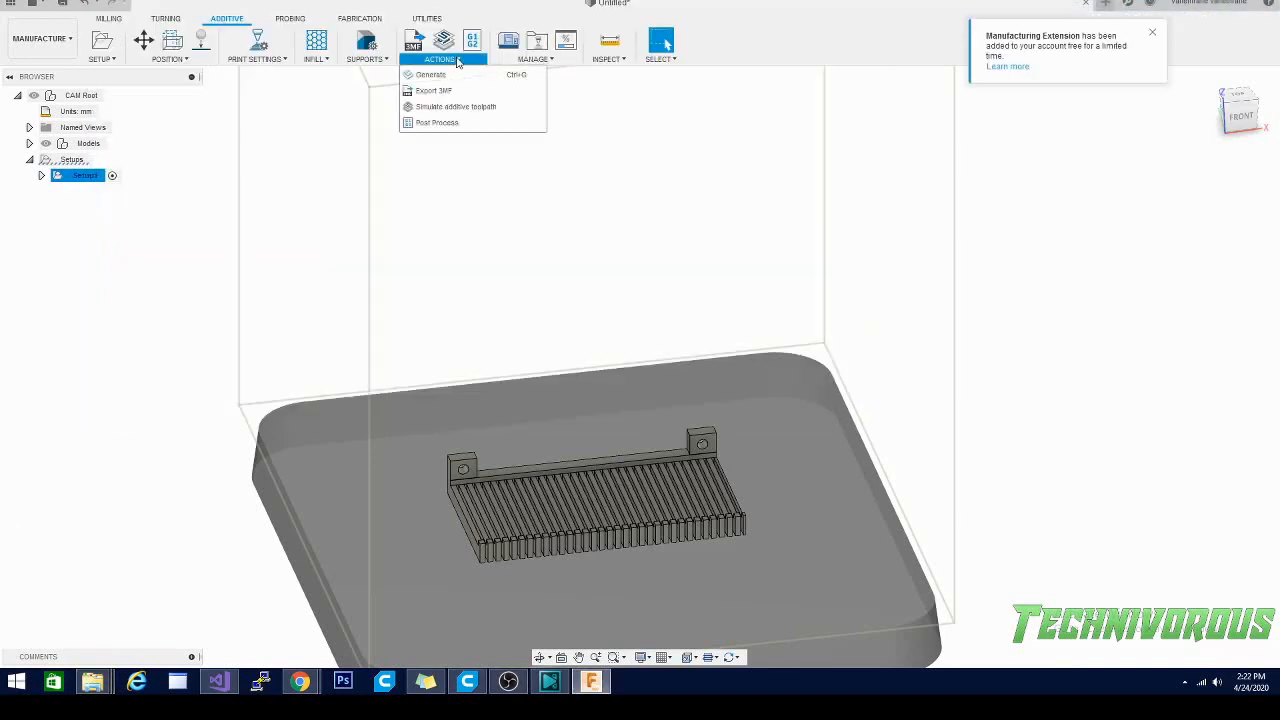
{"action": "left_click", "coordinate": [443, 123]}
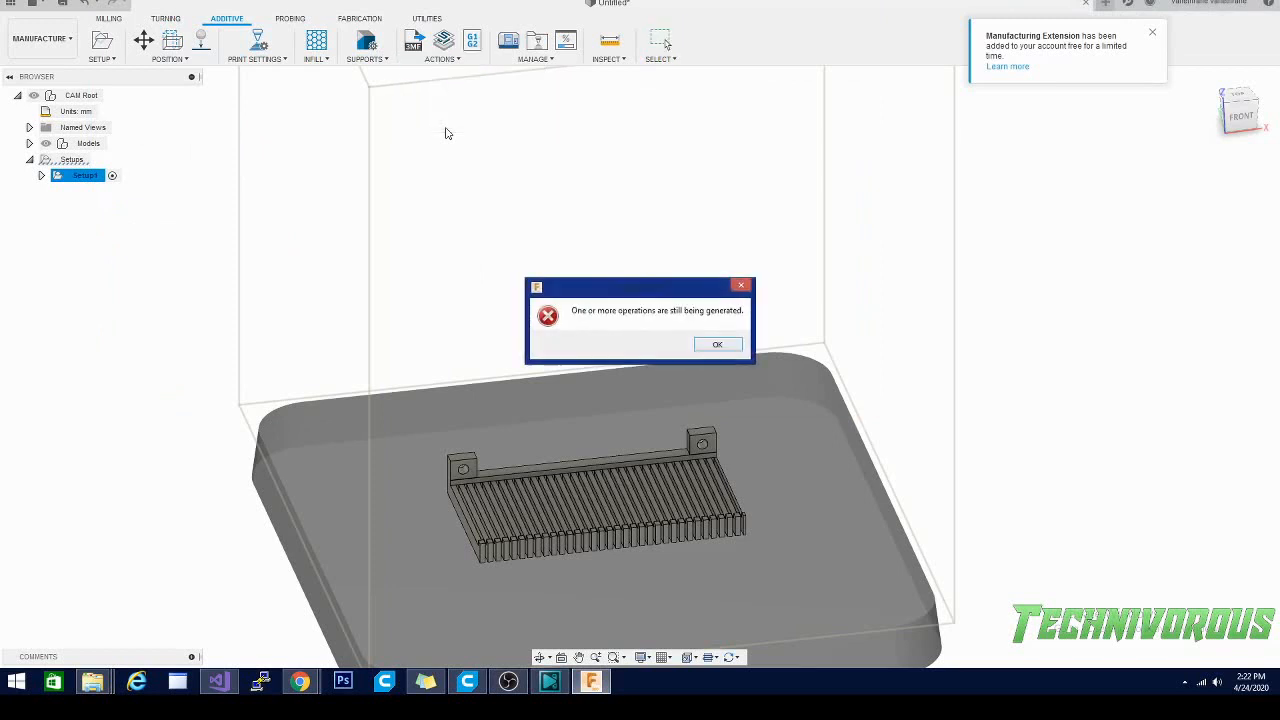
{"action": "left_click", "coordinate": [718, 345]}
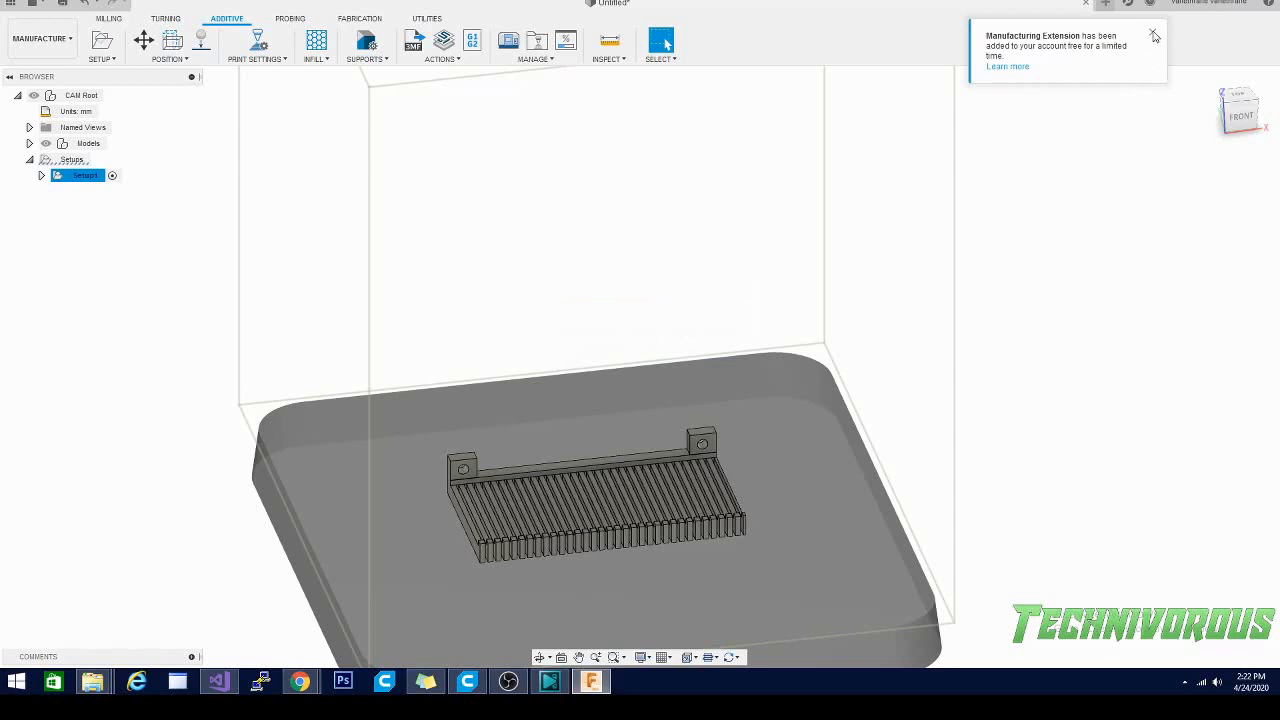
{"action": "left_click", "coordinate": [1155, 36]}
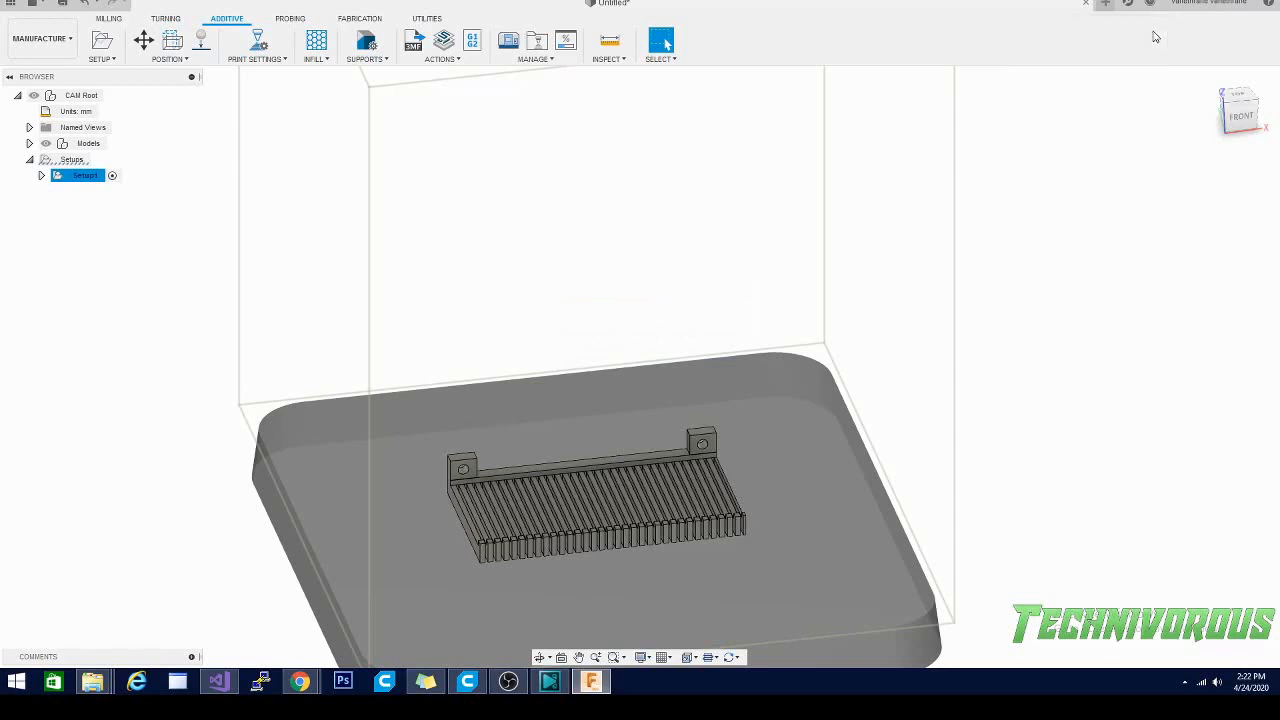
Step: Start post-processing Setup1's additive toolpath with the program name "99 mm wire rack"
{"action": "mouse_move", "coordinate": [595, 690]}
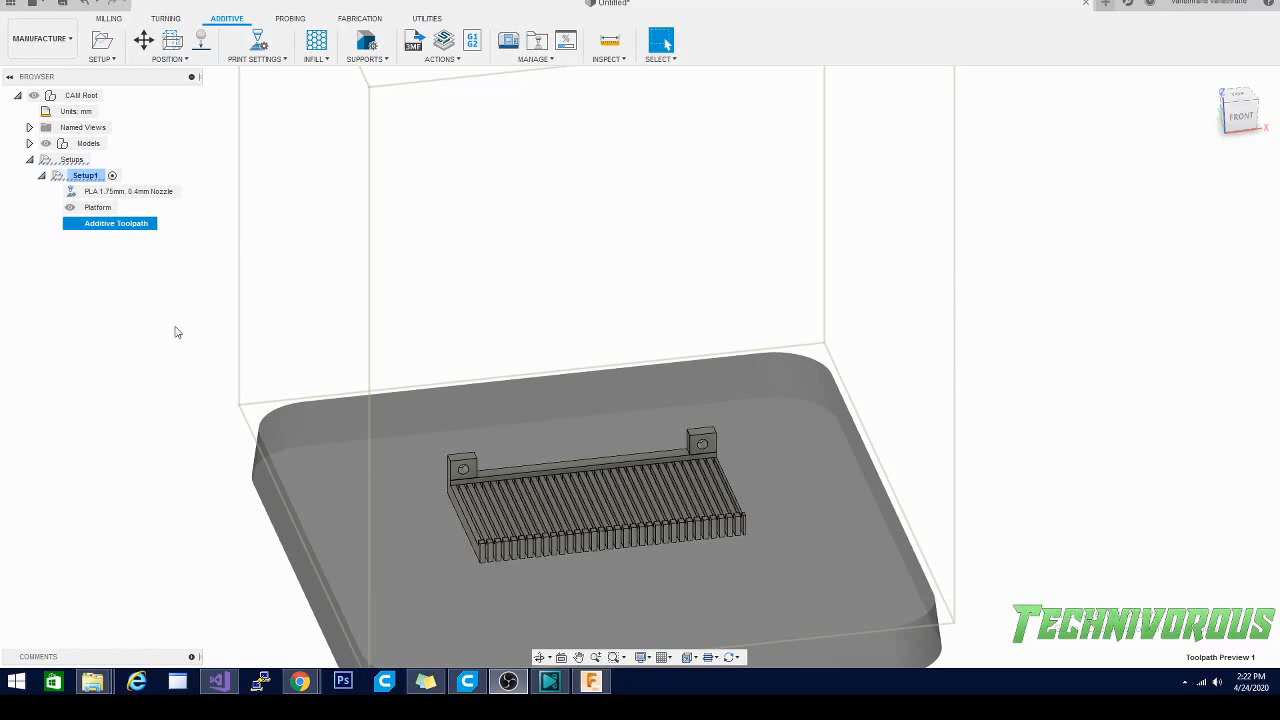
{"action": "left_click", "coordinate": [41, 176]}
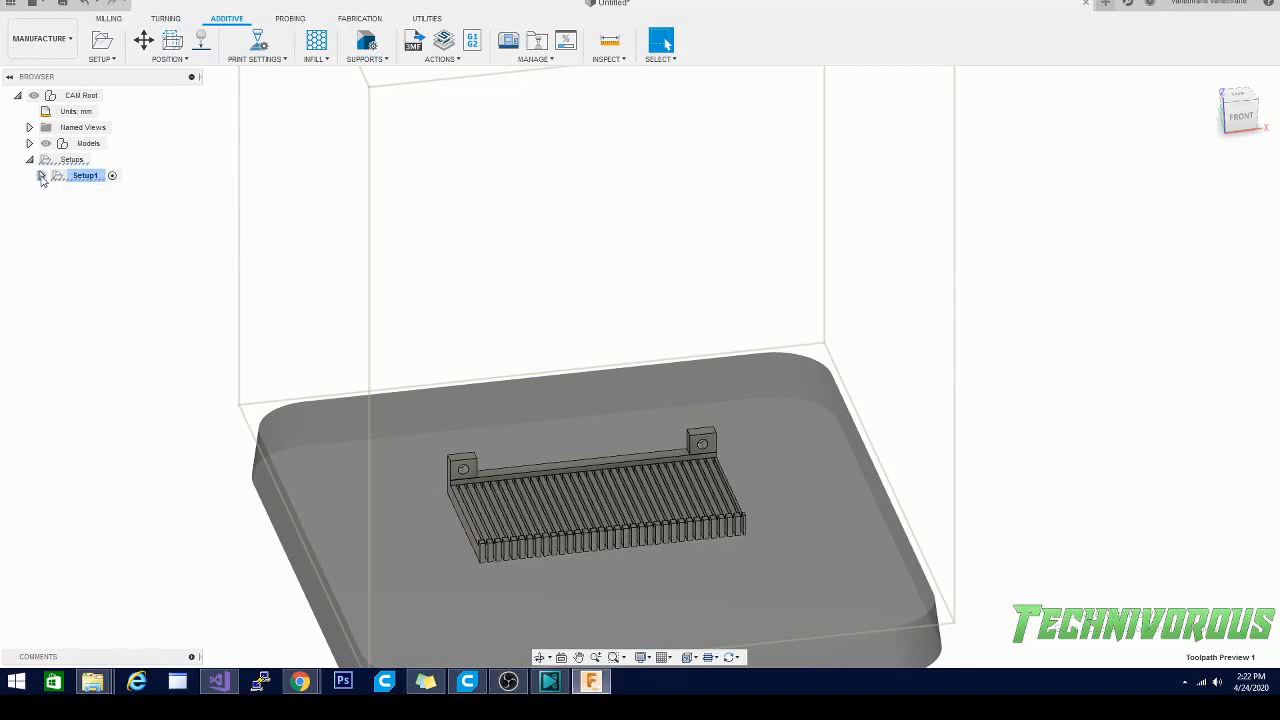
{"action": "left_click", "coordinate": [41, 176]}
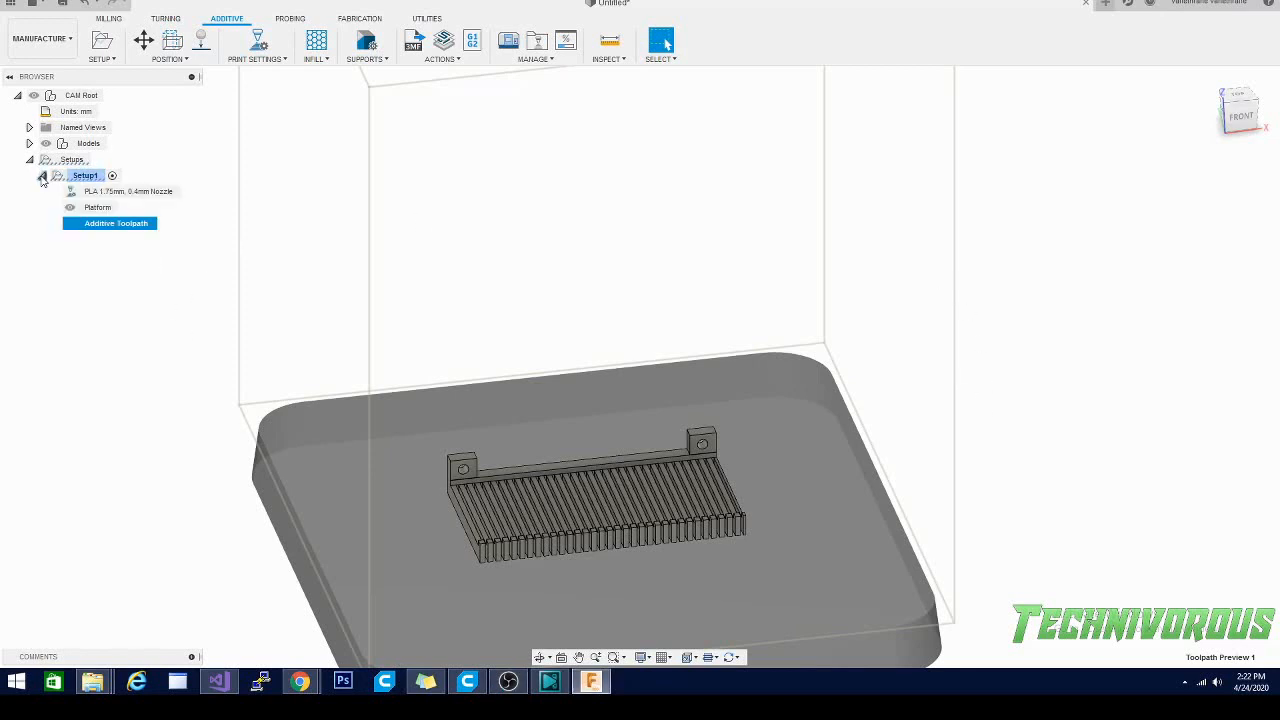
{"action": "left_click", "coordinate": [113, 226]}
{"action": "left_click", "coordinate": [455, 60]}
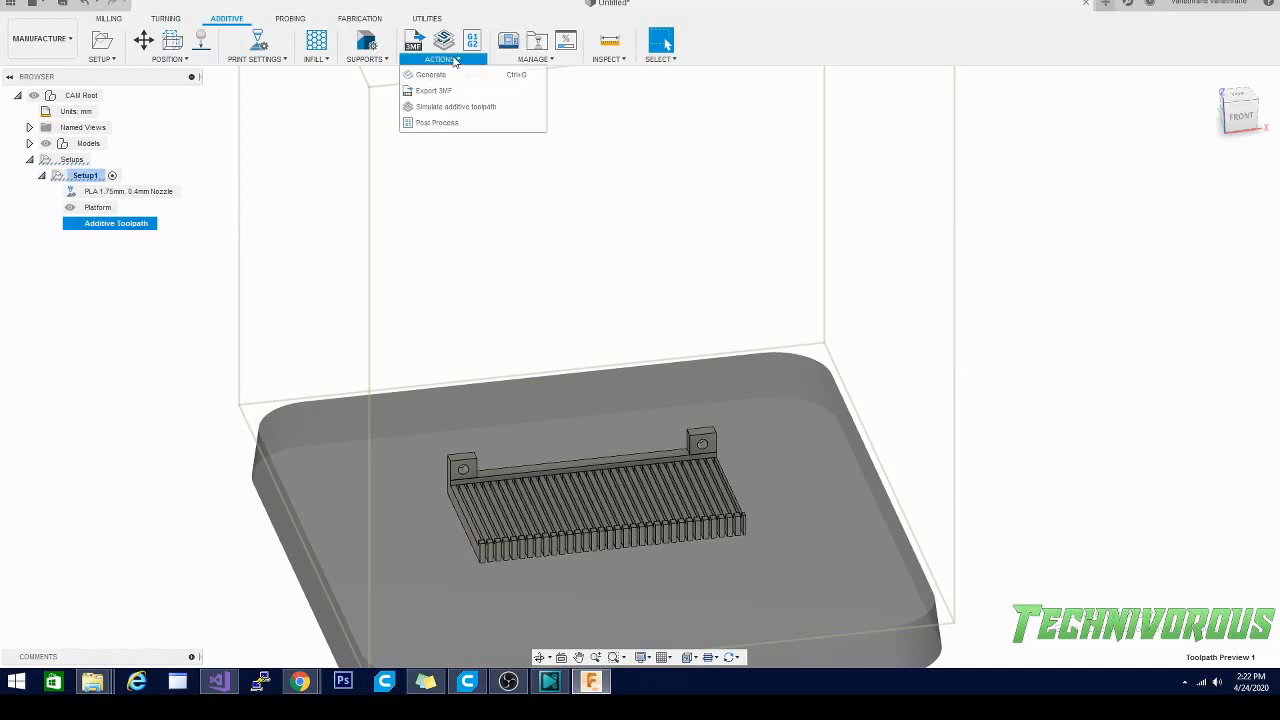
{"action": "left_click", "coordinate": [452, 121]}
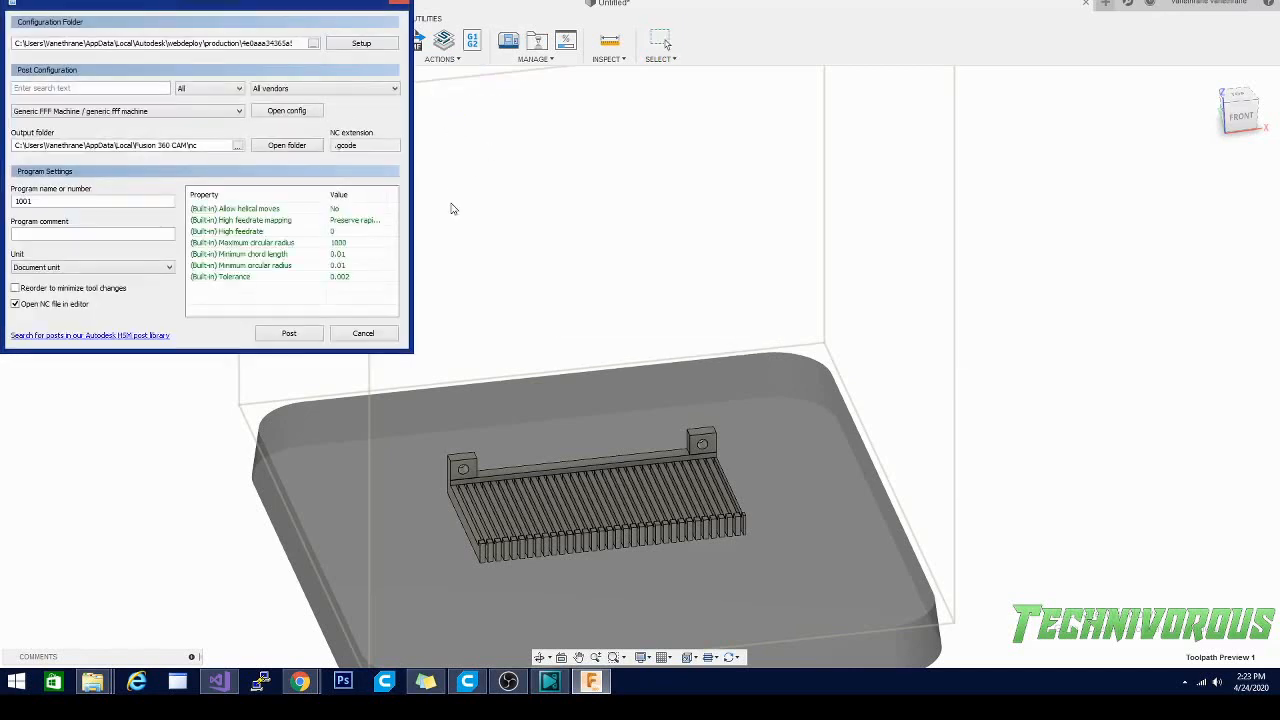
{"action": "left_click_drag", "start_coordinate": [160, 6], "coordinate": [194, 74]}
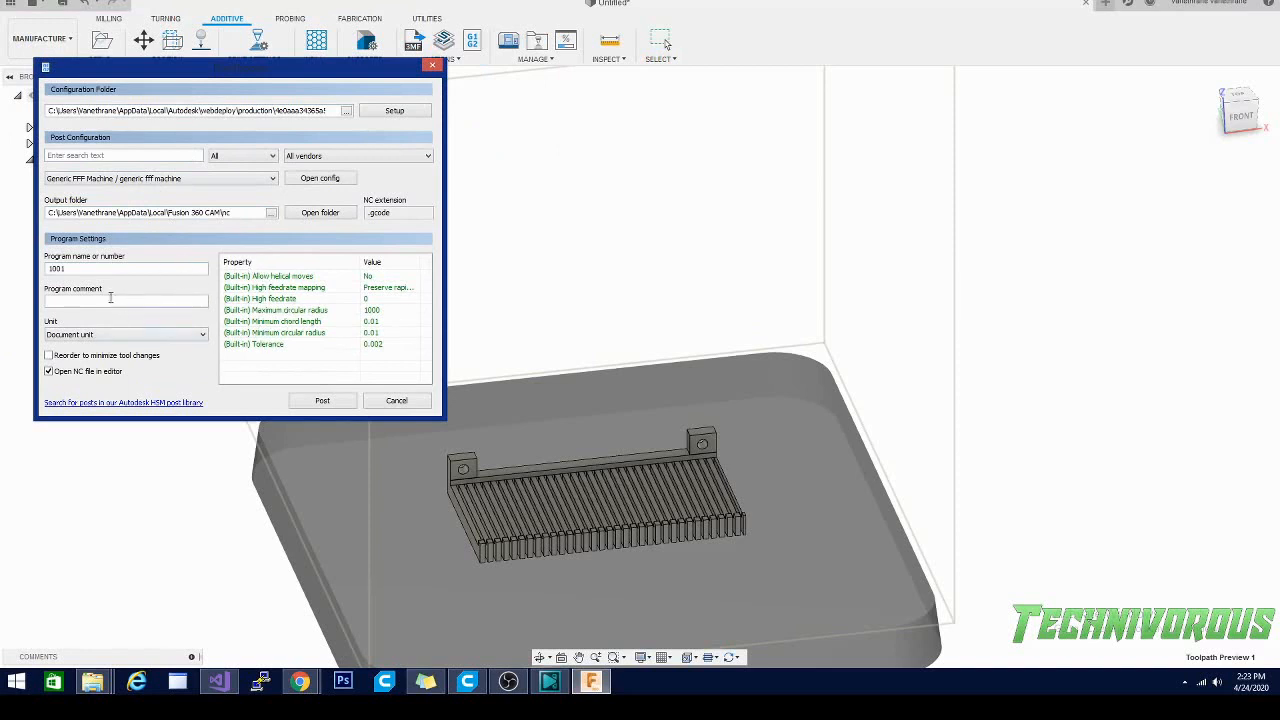
{"action": "double_click", "coordinate": [75, 269]}
{"action": "mouse_move", "coordinate": [270, 318]}
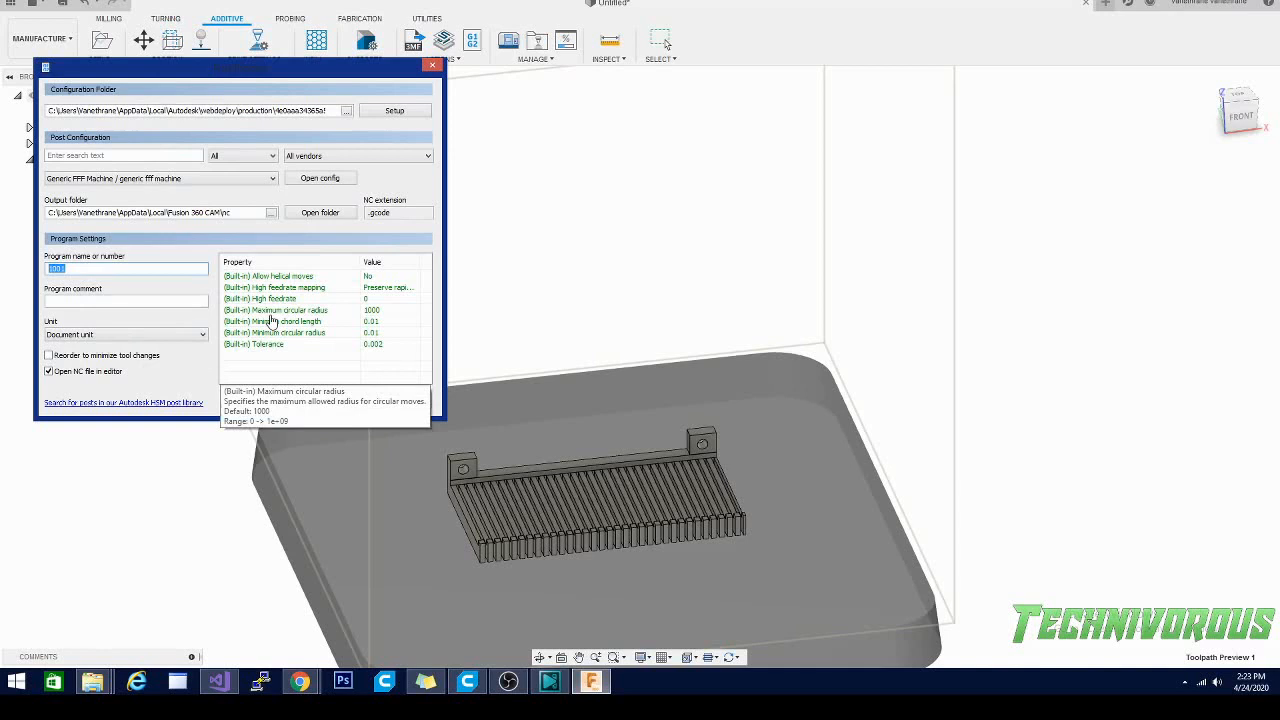
{"action": "type", "text": "99"}
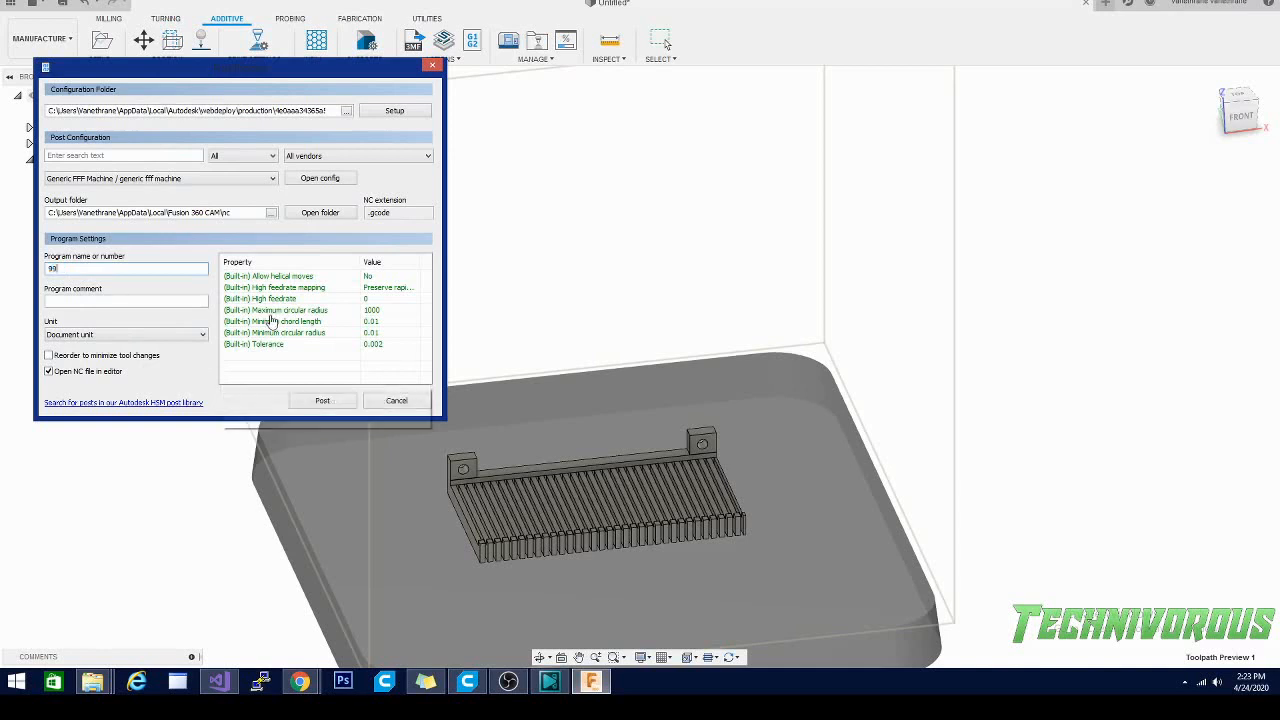
{"action": "type", "text": "-"}
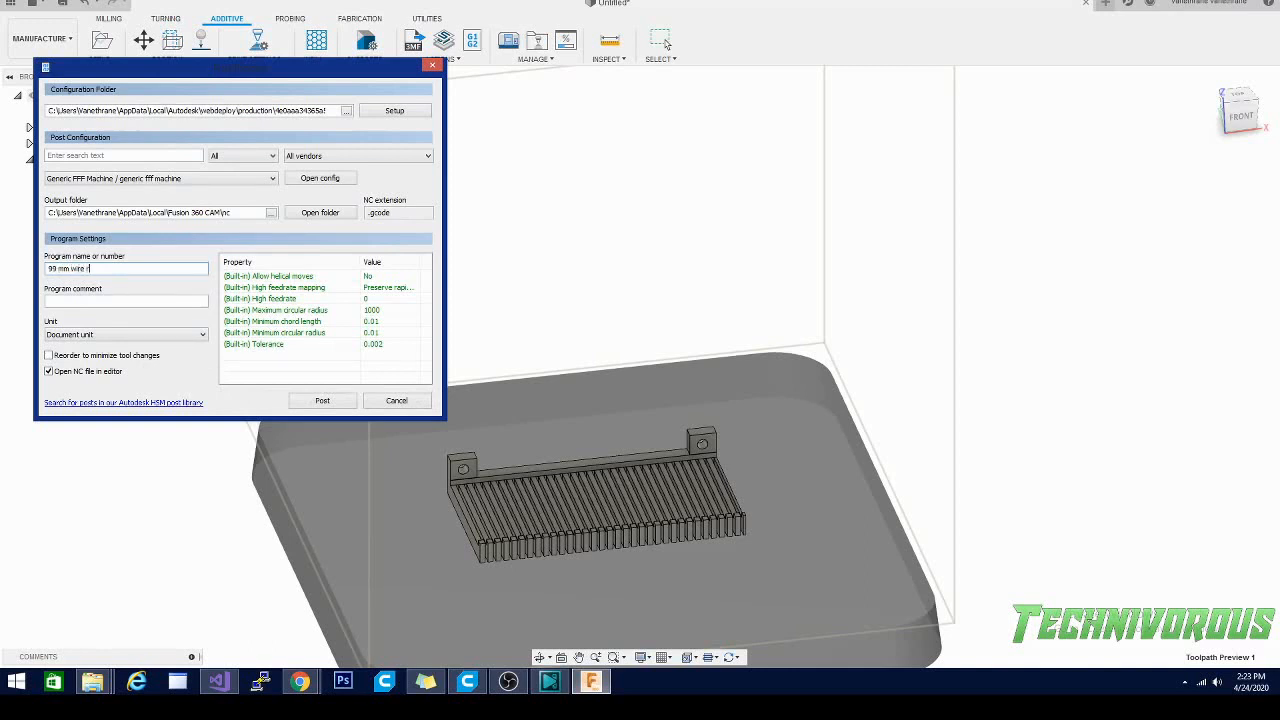
Step: Post the program and save the G-code file "99 mm wire rack" to the LINUX (E:) drive
{"action": "left_click", "coordinate": [318, 402]}
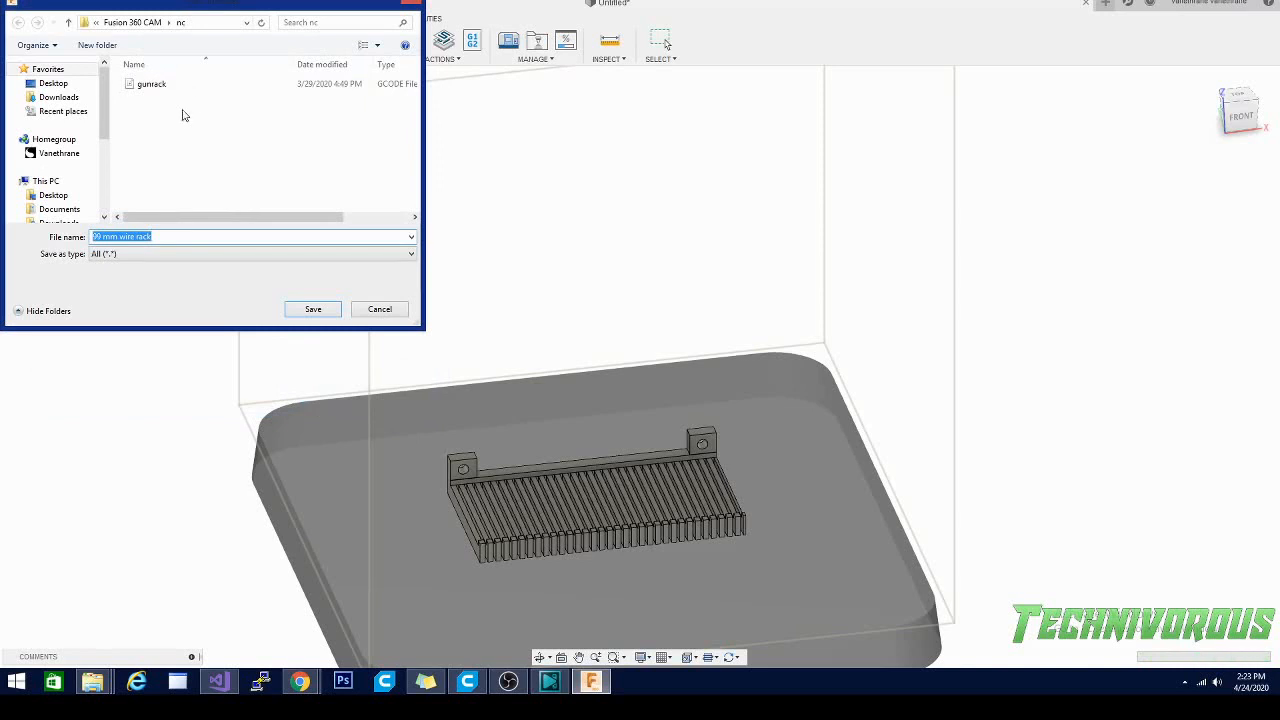
{"action": "left_click_drag", "start_coordinate": [104, 121], "coordinate": [103, 219]}
{"action": "left_click", "coordinate": [50, 161]}
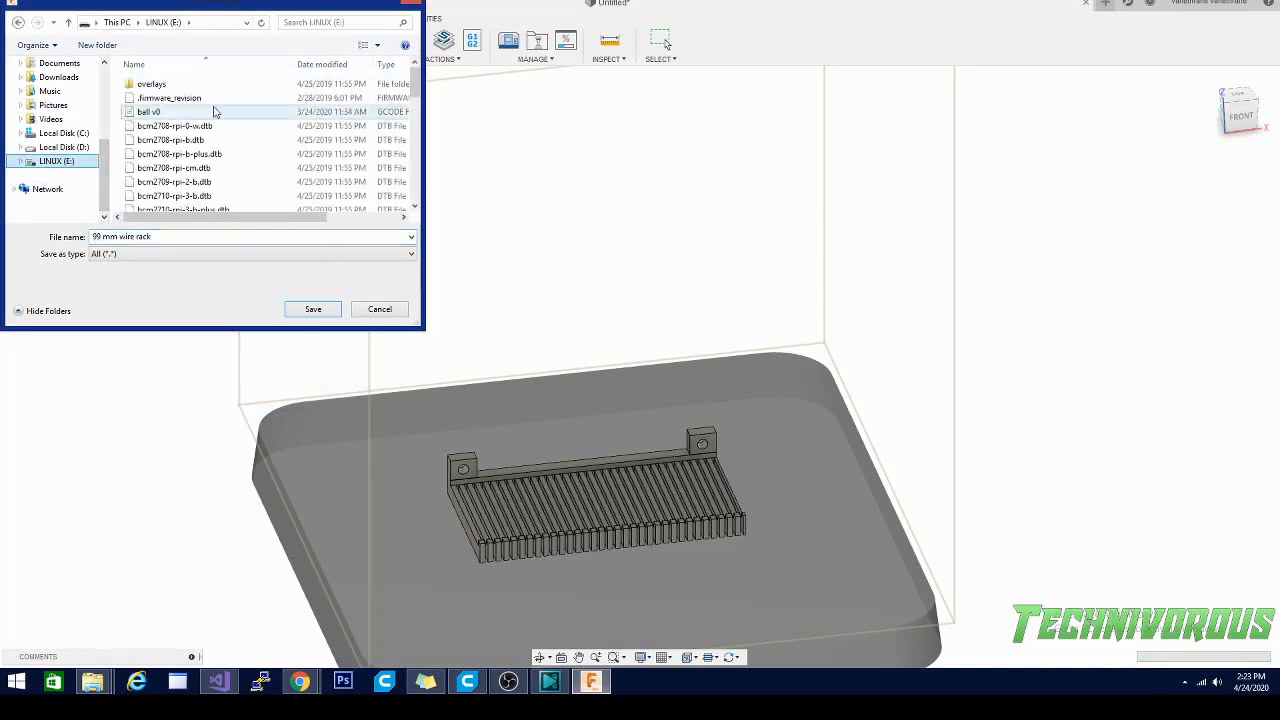
{"action": "left_click_drag", "start_coordinate": [414, 84], "coordinate": [413, 180]}
{"action": "left_click", "coordinate": [313, 309]}
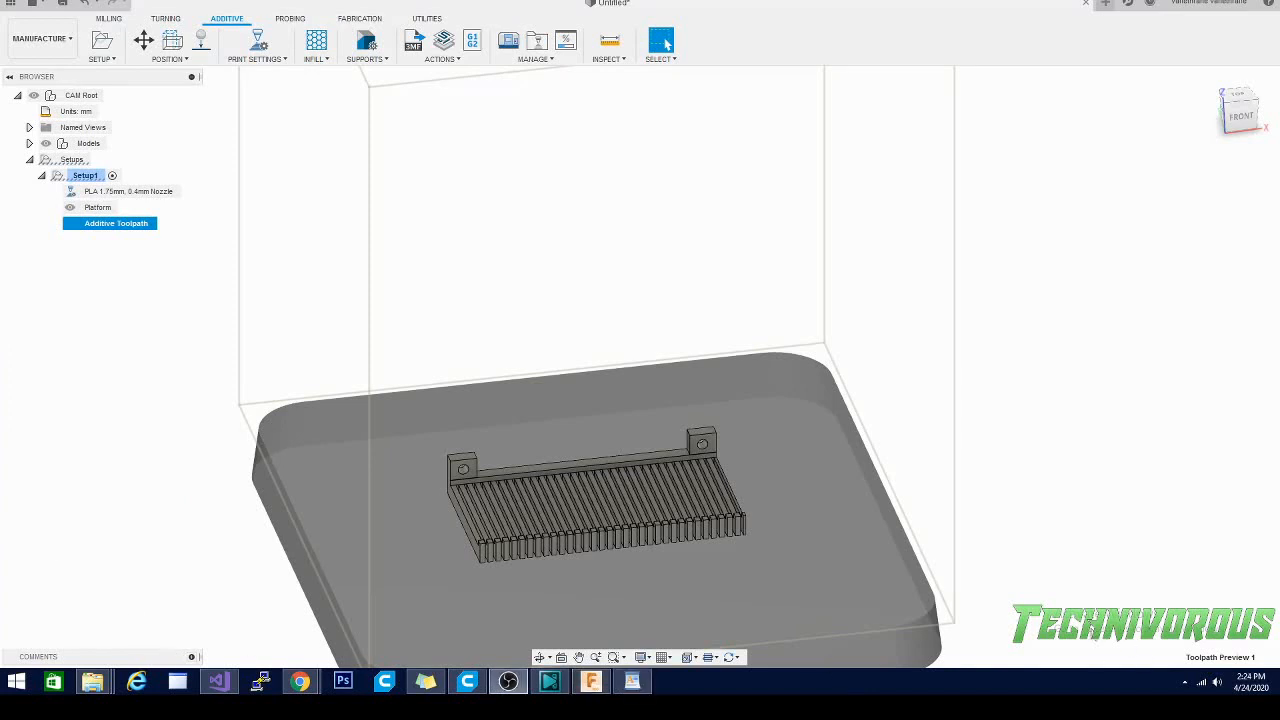
Step: Switch to the generated G-code in the text editor, examine its header and final commands, and close it
{"action": "left_click", "coordinate": [638, 685]}
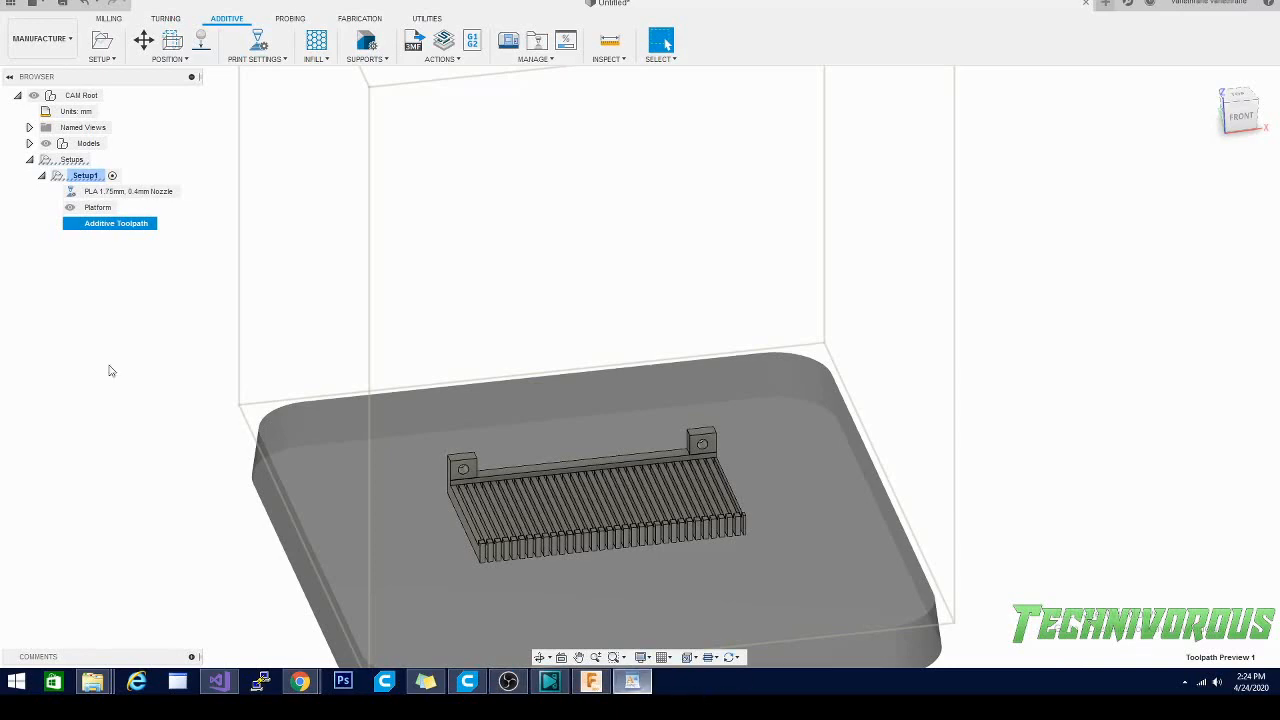
{"action": "left_click_drag", "start_coordinate": [2, 215], "coordinate": [667, 138]}
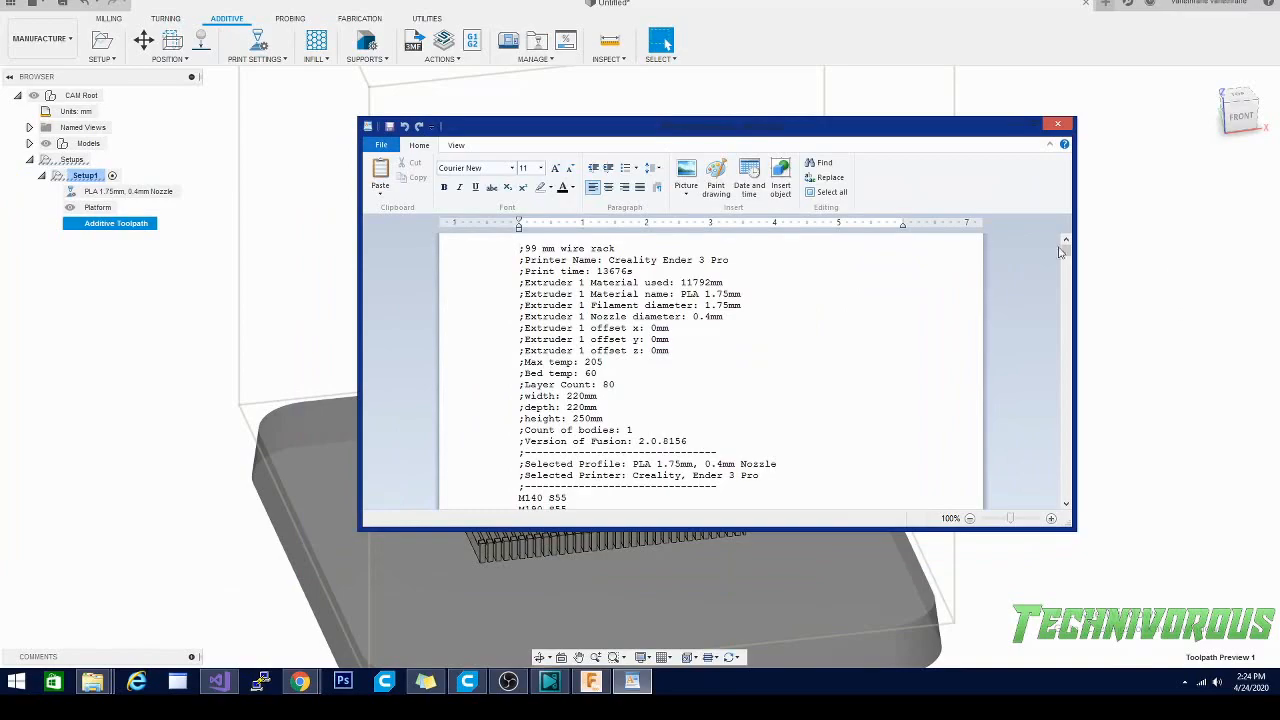
{"action": "left_click_drag", "start_coordinate": [1067, 254], "coordinate": [1067, 515]}
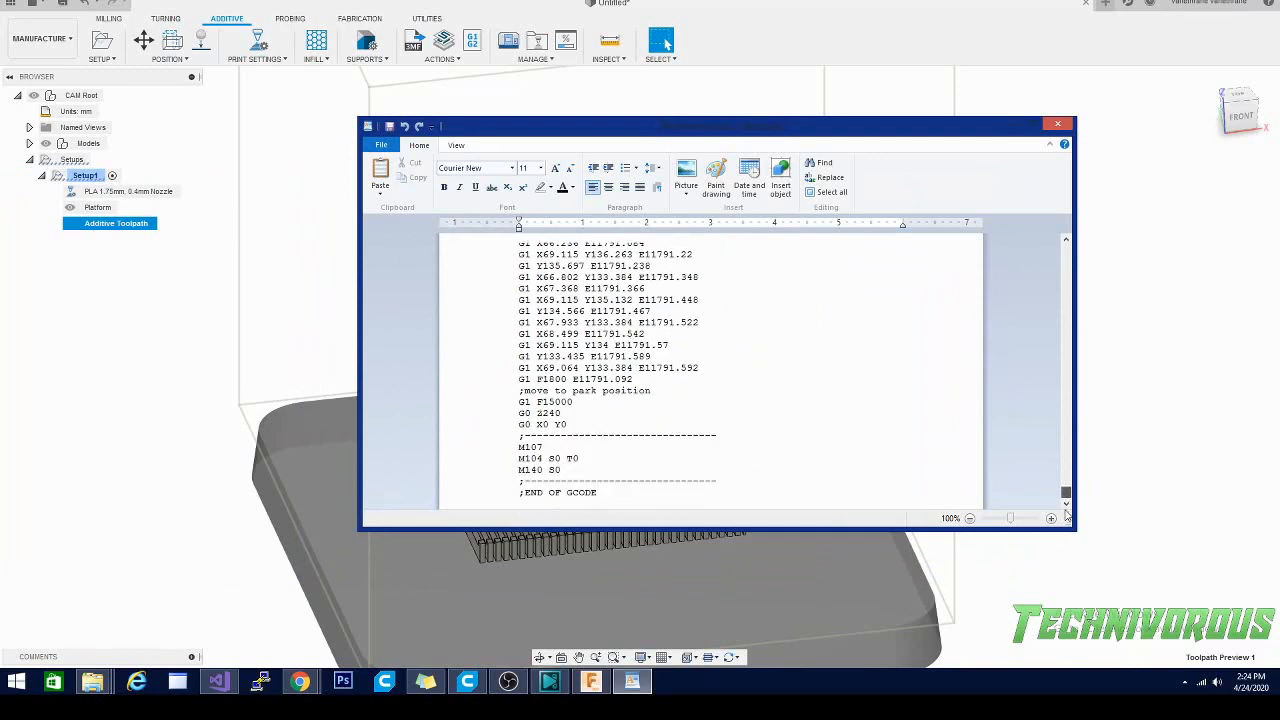
{"action": "left_click", "coordinate": [1063, 125]}
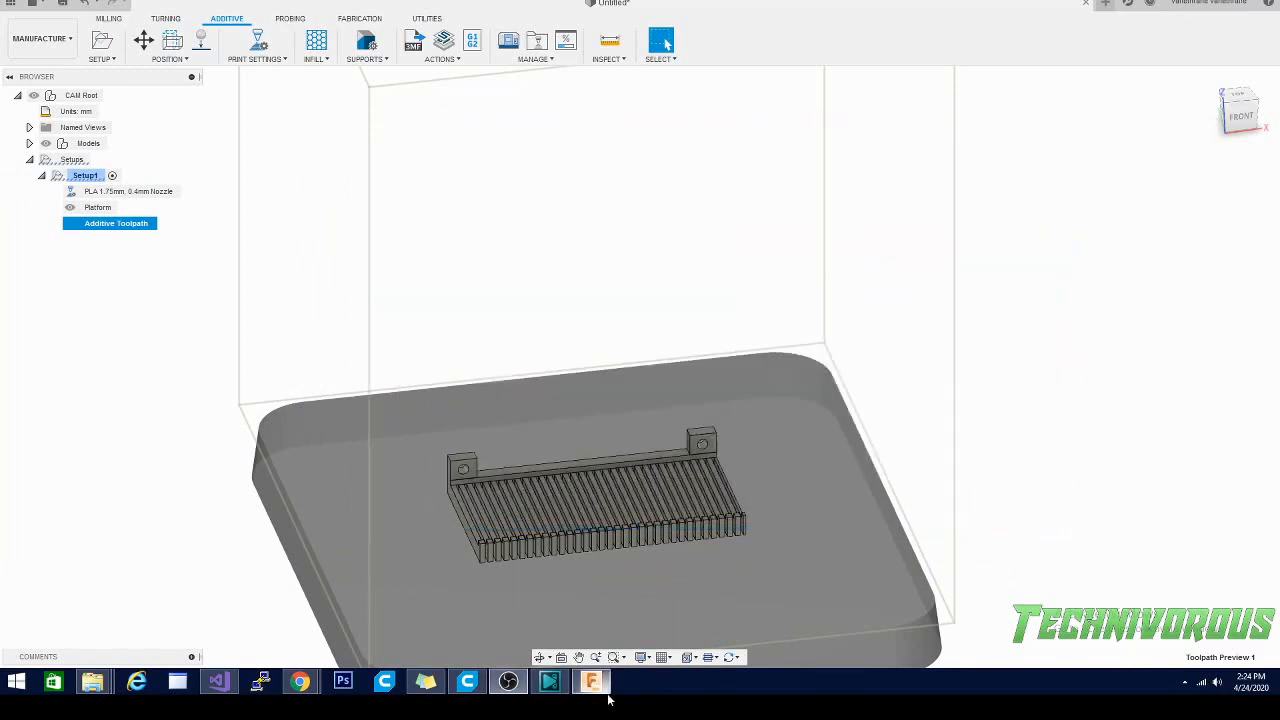
{"action": "mouse_move", "coordinate": [600, 680]}
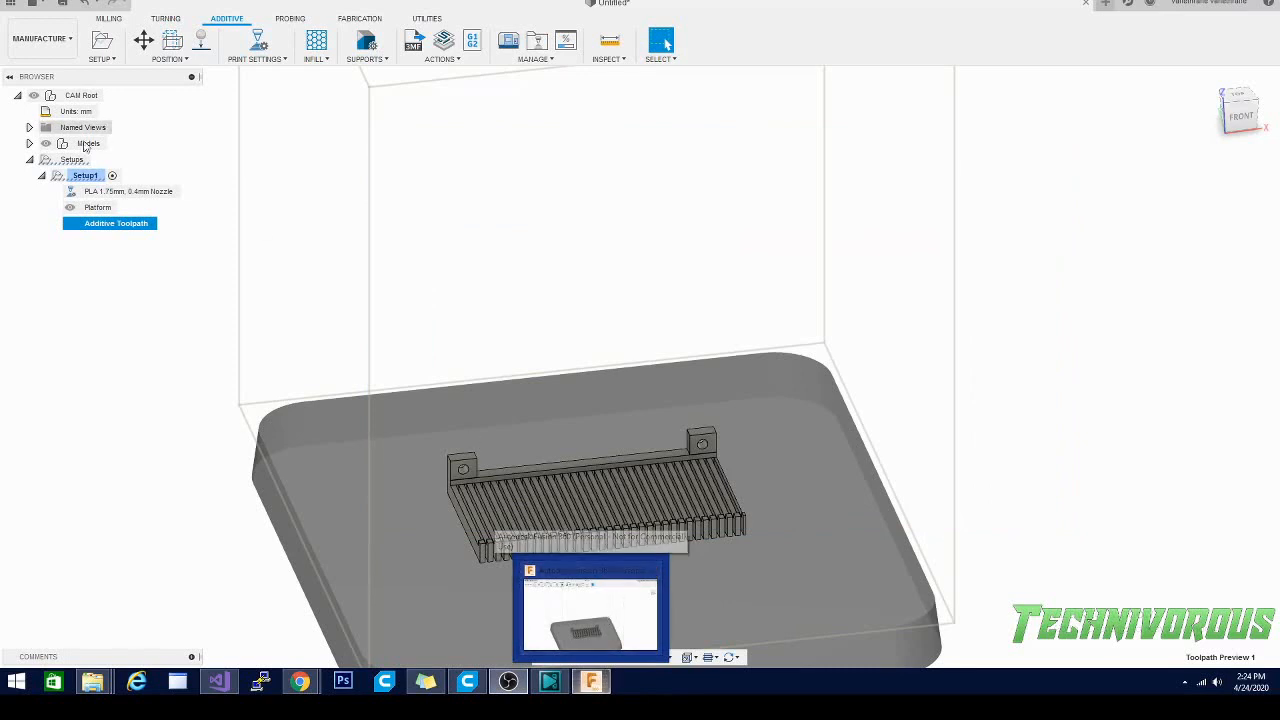